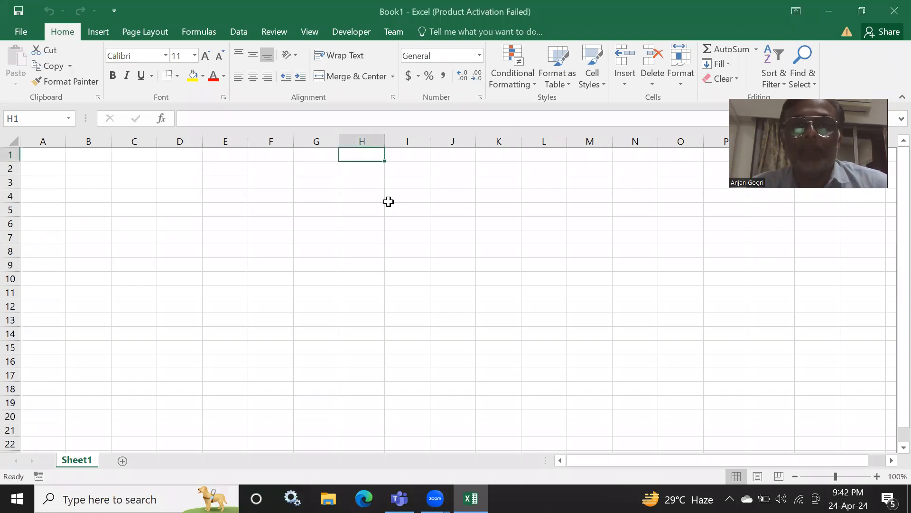
{"action": "left_click", "coordinate": [189, 158]}
{"action": "left_click", "coordinate": [105, 177]}
{"action": "key", "text": "Up"}
{"action": "key", "text": "Up"}
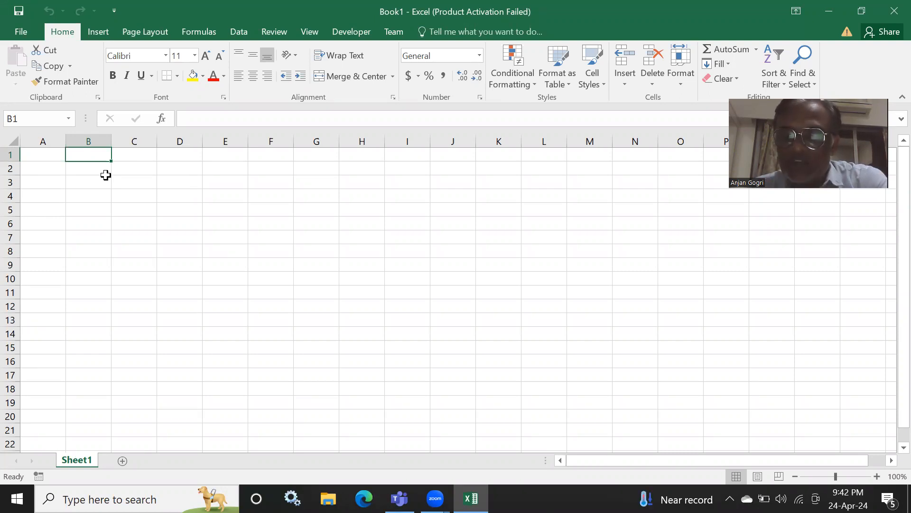
{"action": "left_click", "coordinate": [166, 2]}
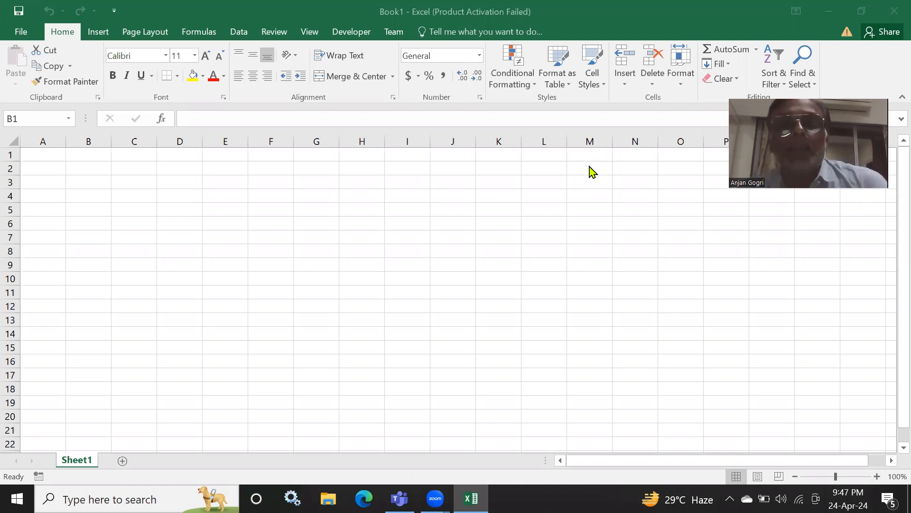
{"action": "left_click", "coordinate": [269, 222]}
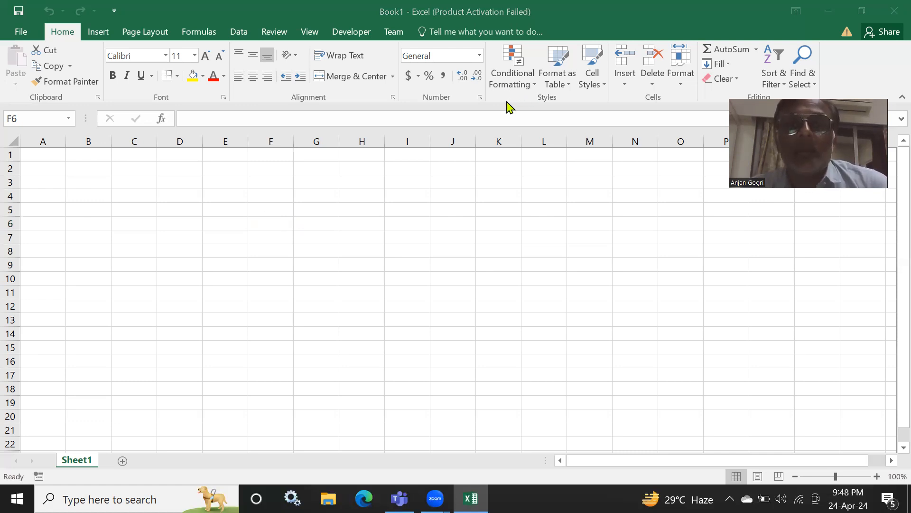
{"action": "left_click", "coordinate": [300, 180]}
{"action": "left_click", "coordinate": [188, 181]}
{"action": "left_click", "coordinate": [118, 179]}
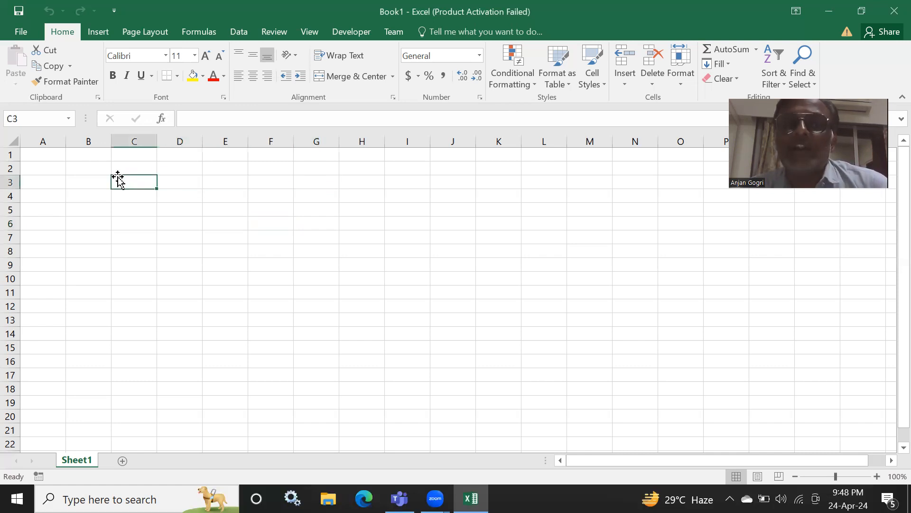
{"action": "left_click", "coordinate": [95, 166]}
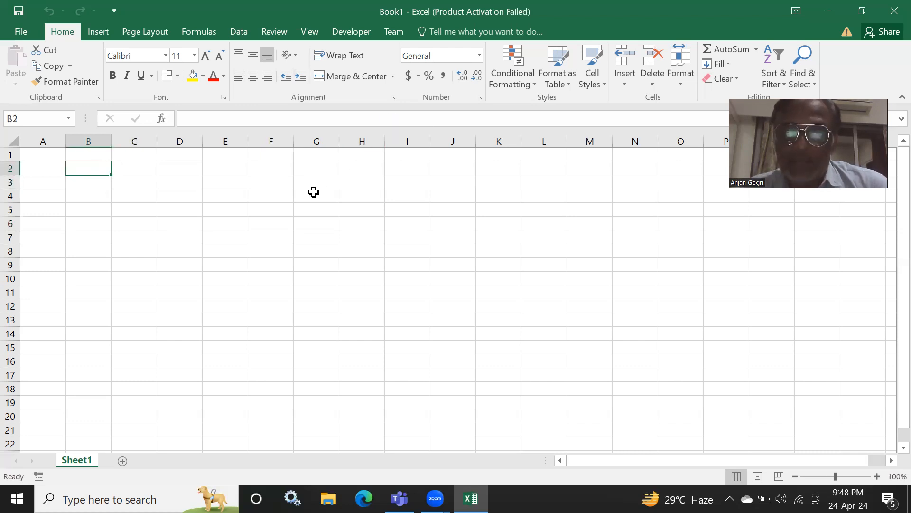
{"action": "left_click", "coordinate": [262, 190]}
{"action": "left_click", "coordinate": [192, 179]}
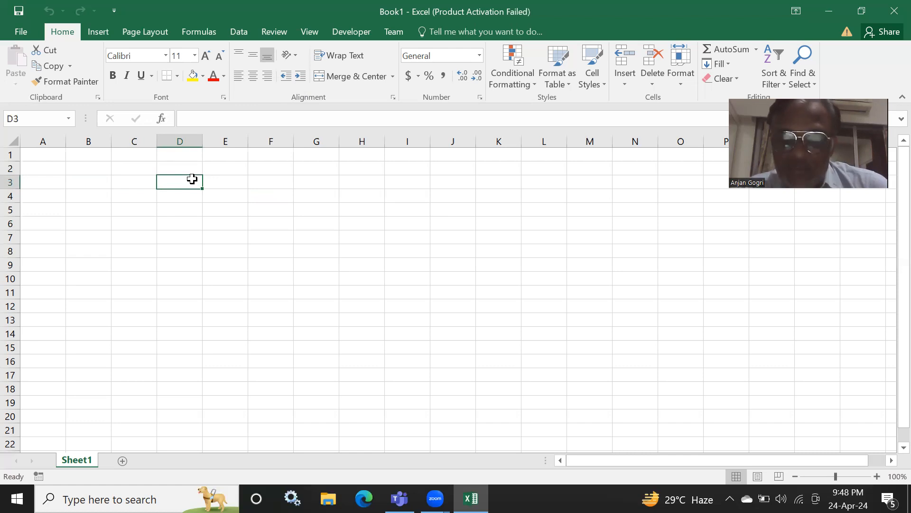
Open the recent workbook "Sample - Superstore for Tableau 9.x versions" listed under This Week
{"action": "left_click", "coordinate": [876, 477]}
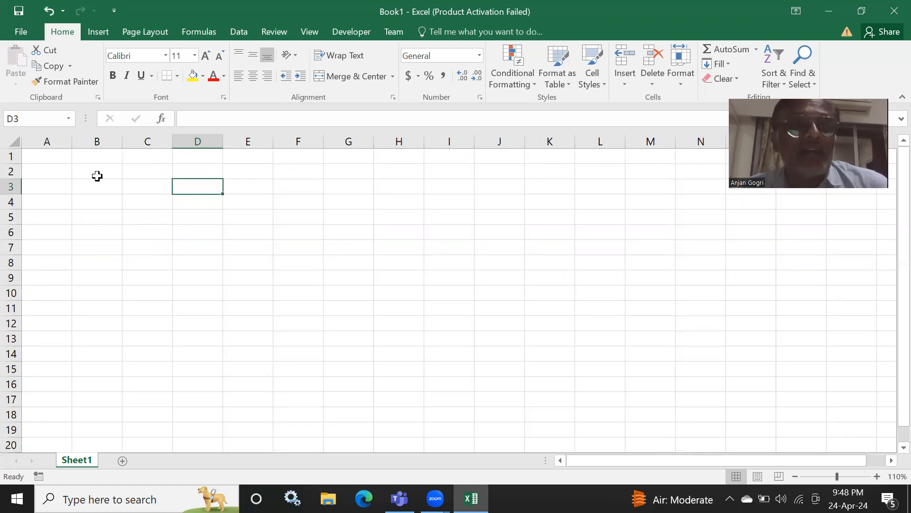
{"action": "left_click", "coordinate": [96, 175]}
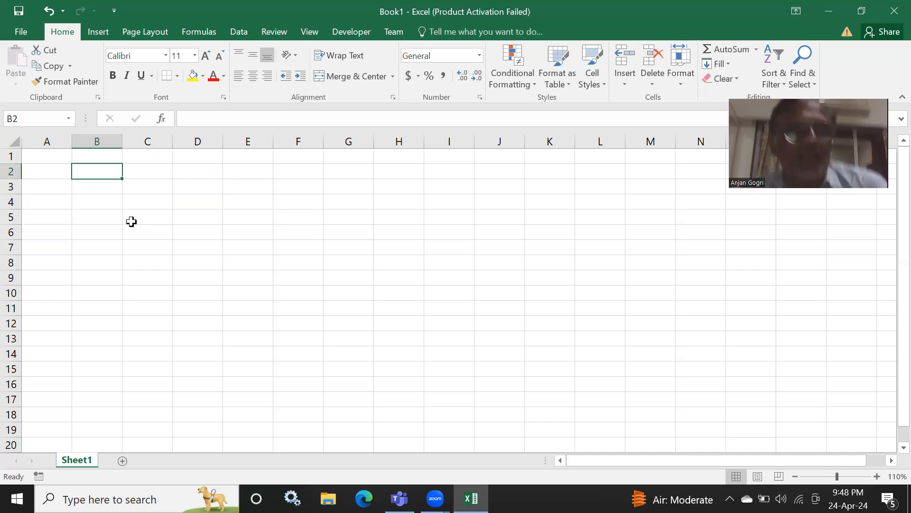
{"action": "left_click", "coordinate": [21, 31]}
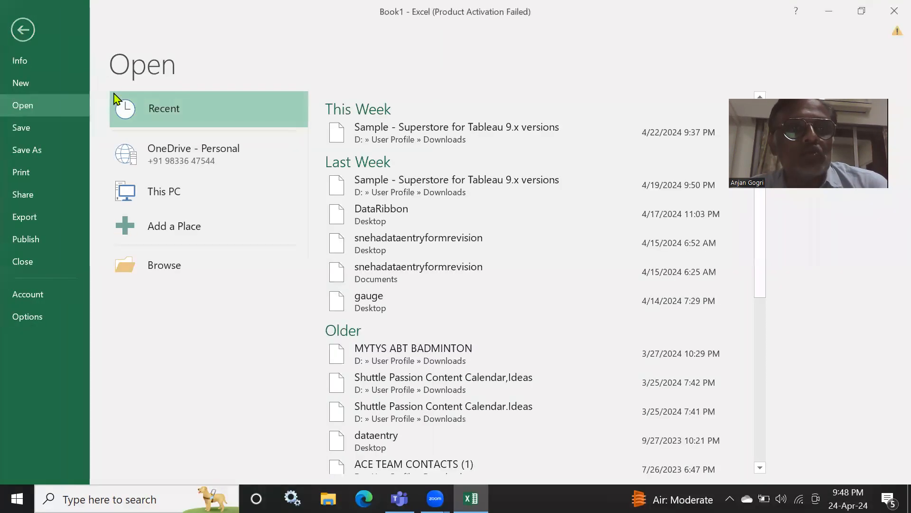
{"action": "left_click", "coordinate": [380, 128]}
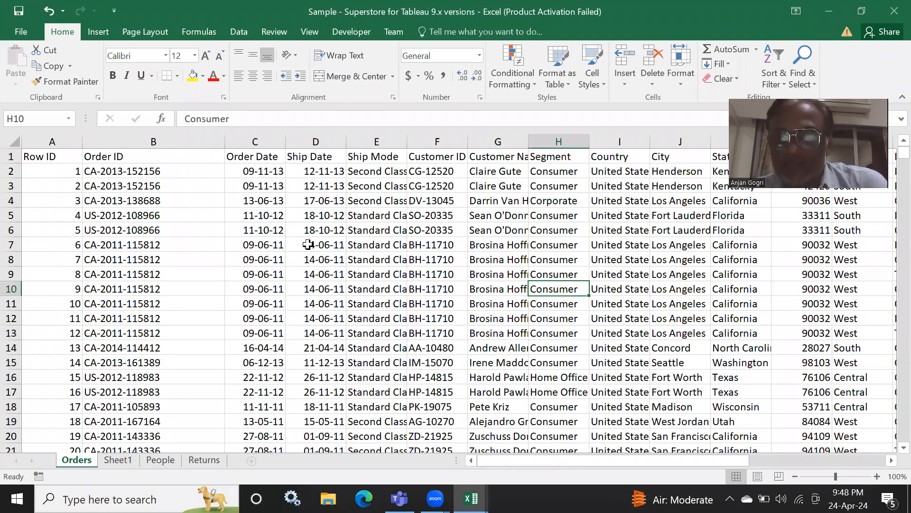
Examine the Orders sheet's columns from Segment across to the empty columns beyond Profit
{"action": "key", "text": "Right"}
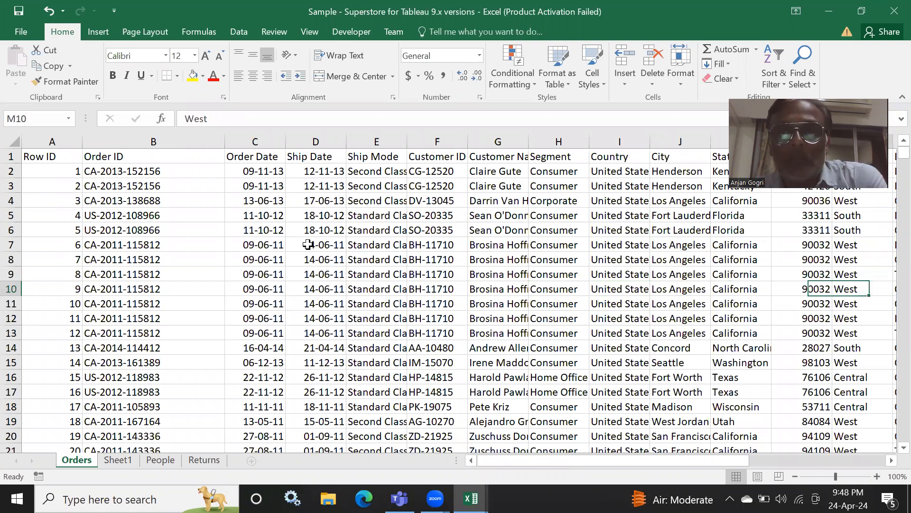
{"action": "key", "text": "Right"}
{"action": "key", "text": "Right"}
{"action": "key", "text": "Right"}
{"action": "key", "text": "Right"}
{"action": "key", "text": "Right"}
{"action": "key", "text": "Right"}
{"action": "key", "text": "Right"}
{"action": "key", "text": "Right"}
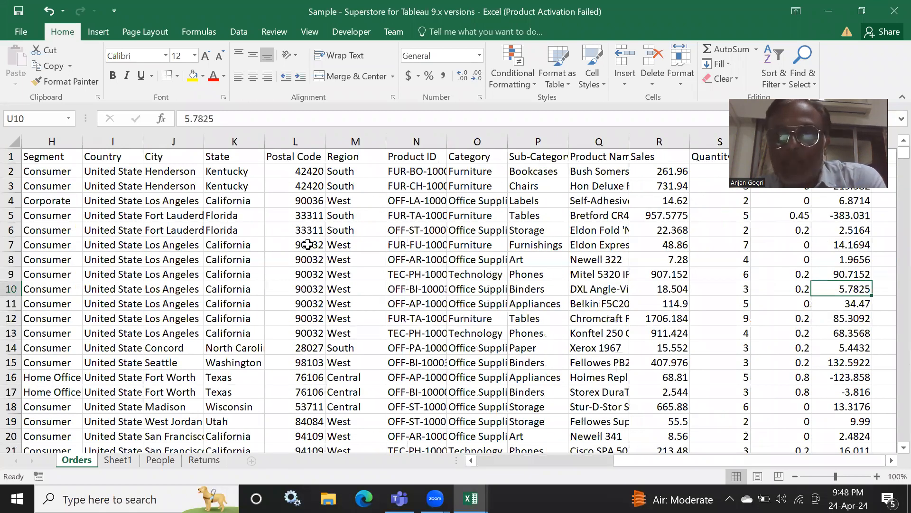
{"action": "key", "text": "Right"}
{"action": "key", "text": "Right"}
{"action": "key", "text": "Right"}
{"action": "key", "text": "Right"}
{"action": "key", "text": "Right"}
{"action": "key", "text": "Right"}
{"action": "key", "text": "Up"}
{"action": "key", "text": "Up"}
{"action": "key", "text": "Up"}
{"action": "key", "text": "Up"}
{"action": "key", "text": "Up"}
{"action": "key", "text": "Up"}
{"action": "key", "text": "Up"}
{"action": "key", "text": "Up"}
{"action": "key", "text": "Up"}
Enter =LEFT(Q2,4) in cell V2, beside the Profit column, to extract the first four characters of the product name
{"action": "key", "text": "Left"}
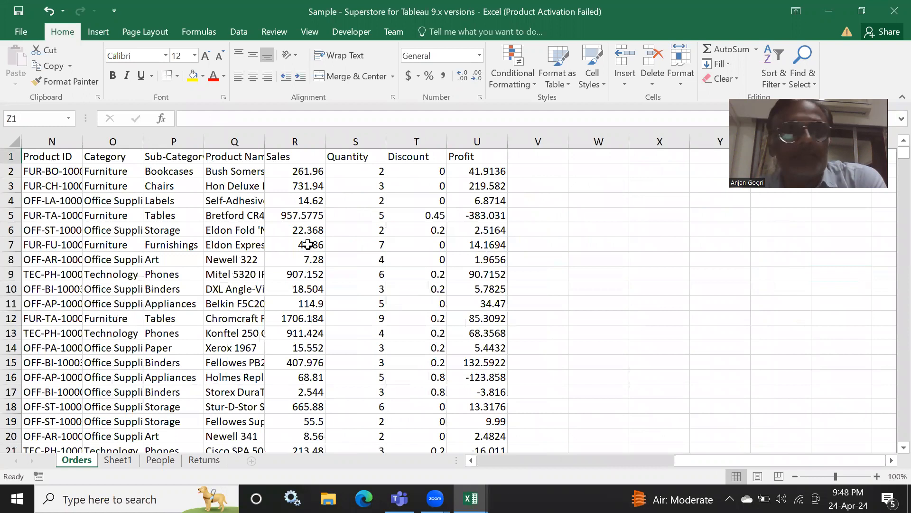
{"action": "key", "text": "Left"}
{"action": "key", "text": "Left"}
{"action": "key", "text": "Left"}
{"action": "key", "text": "Down"}
{"action": "key", "text": "Left"}
{"action": "key", "text": "Left"}
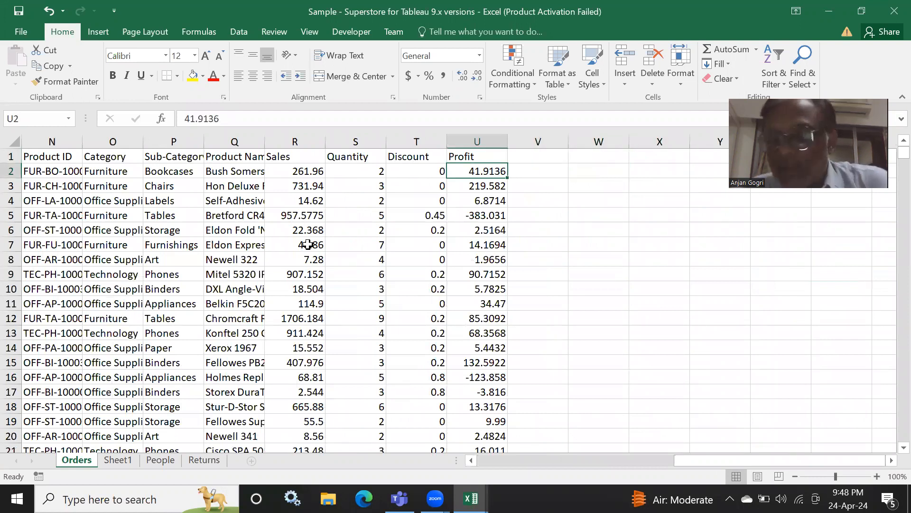
{"action": "key", "text": "Right"}
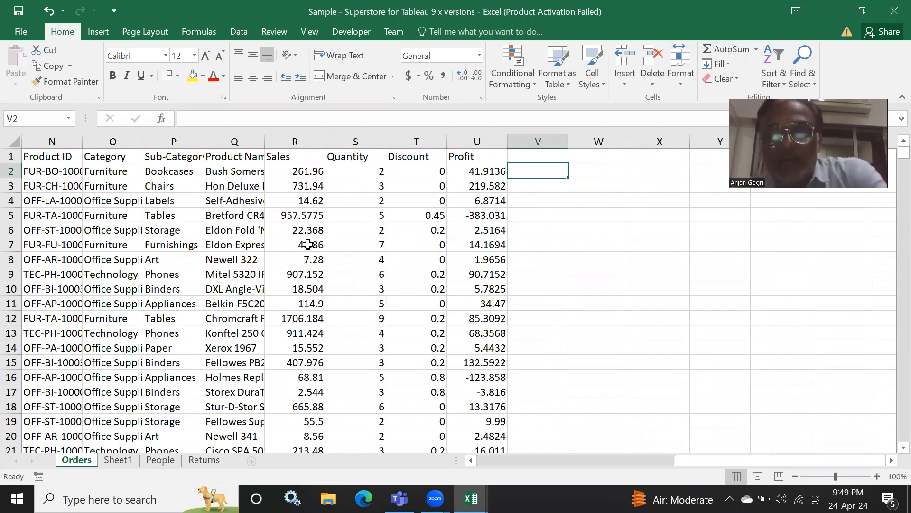
{"action": "type", "text": "="}
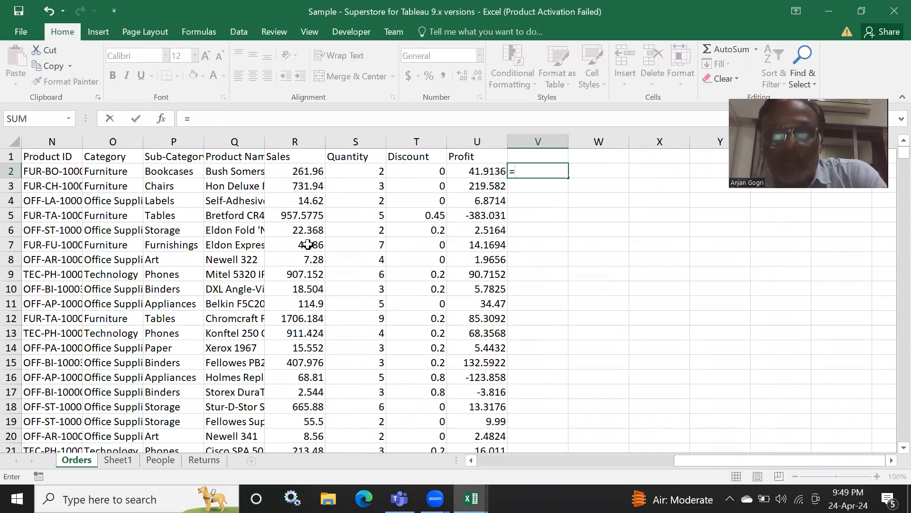
{"action": "type", "text": "l"}
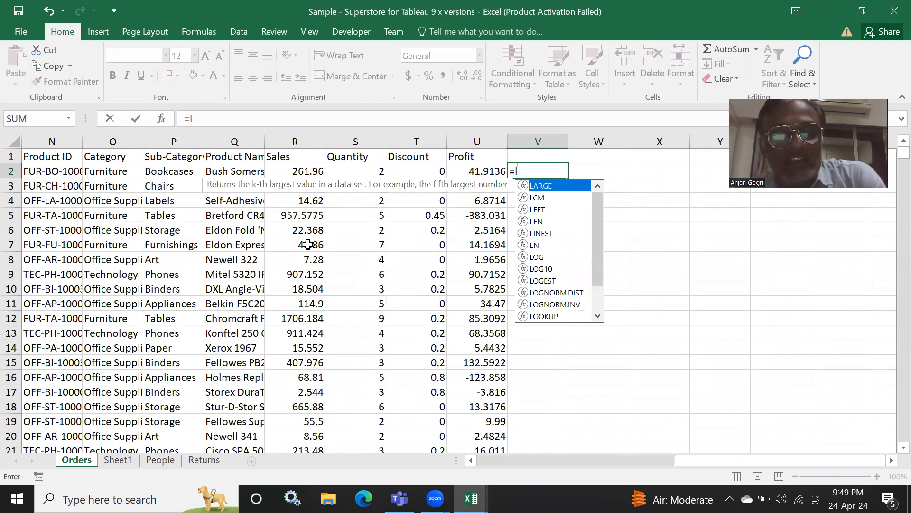
{"action": "type", "text": "eft"}
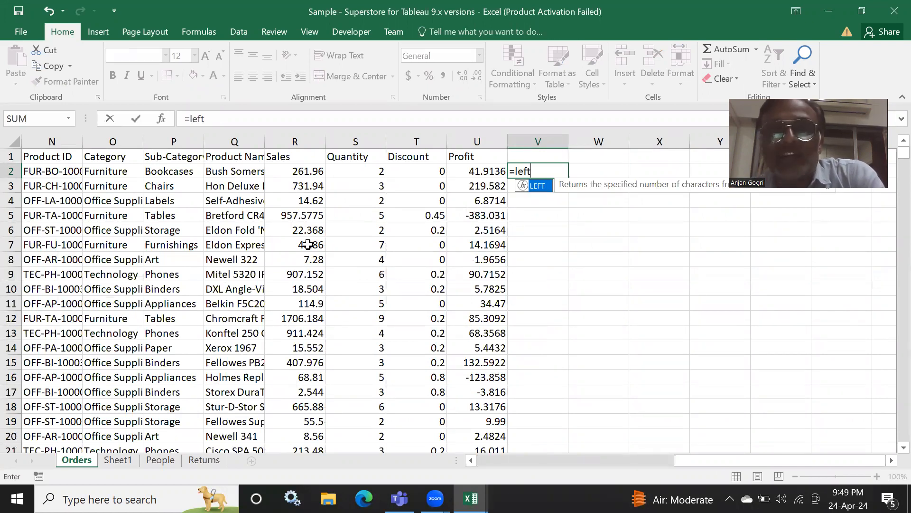
{"action": "type", "text": "("}
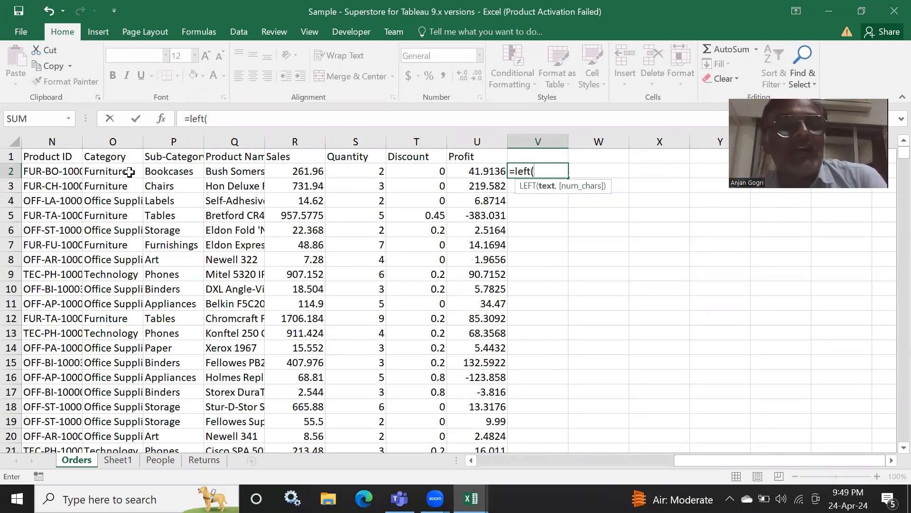
{"action": "left_click", "coordinate": [212, 171]}
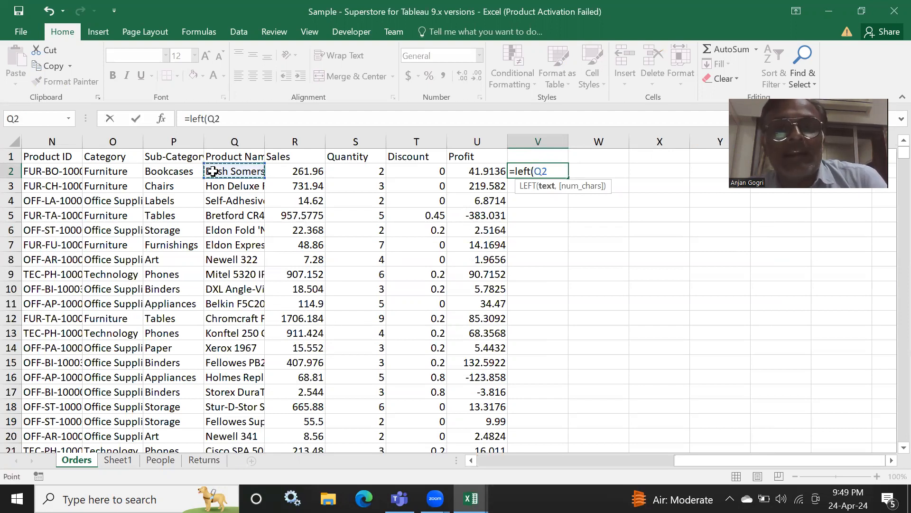
{"action": "type", "text": ","}
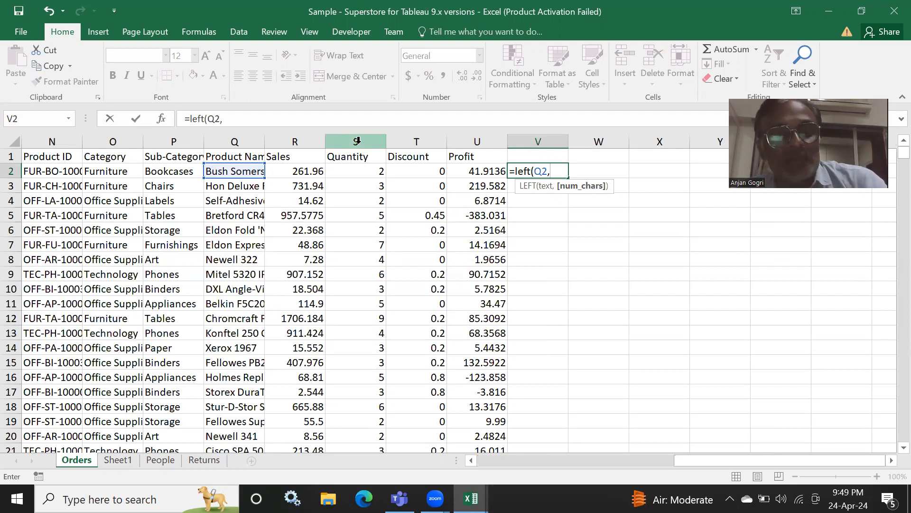
{"action": "type", "text": "4"}
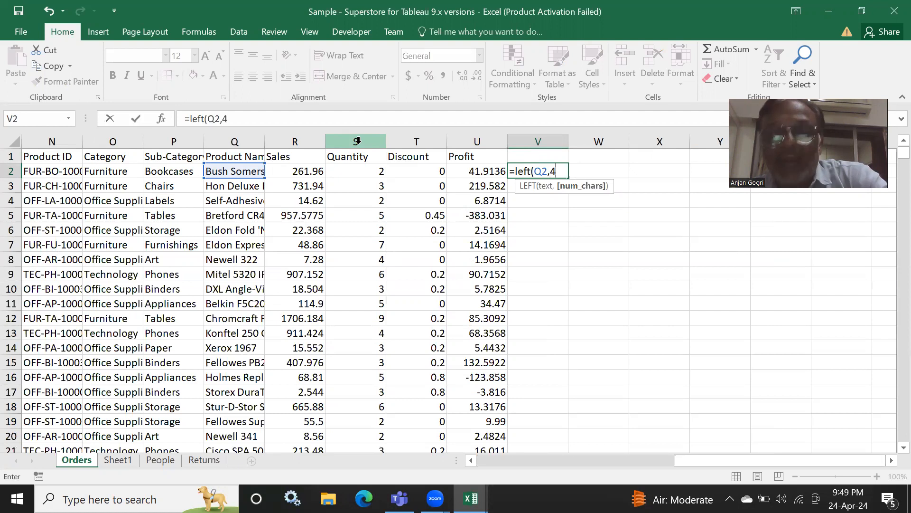
{"action": "type", "text": ")"}
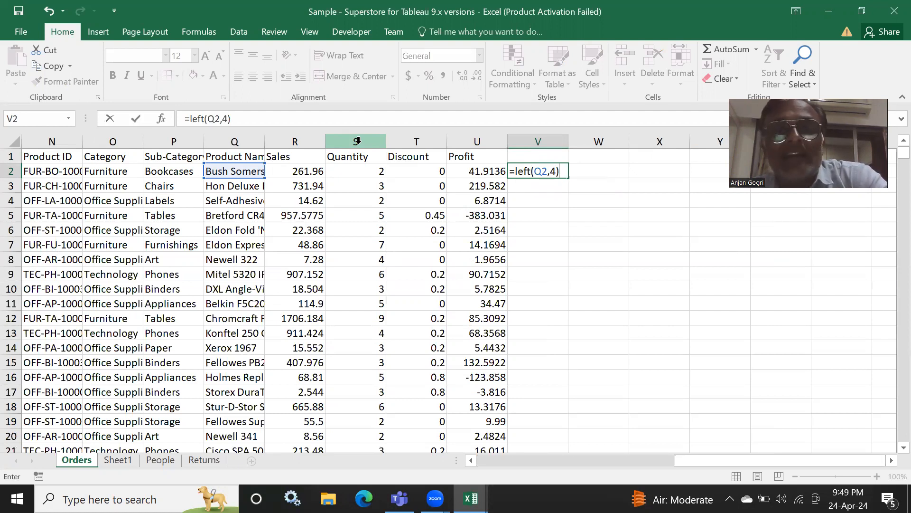
{"action": "key", "text": "Return"}
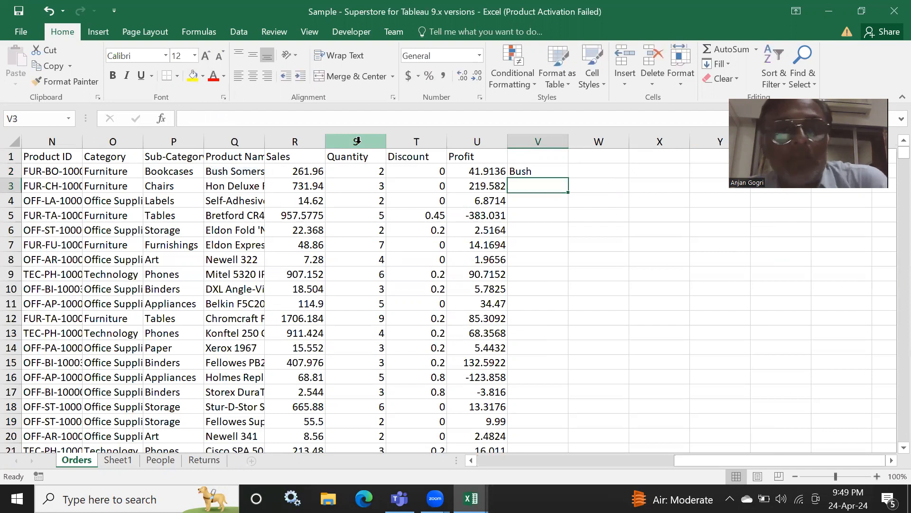
Widen the Product Name column Q enough to show the full product names while keeping column V in view
{"action": "left_click_drag", "start_coordinate": [267, 145], "coordinate": [354, 143]}
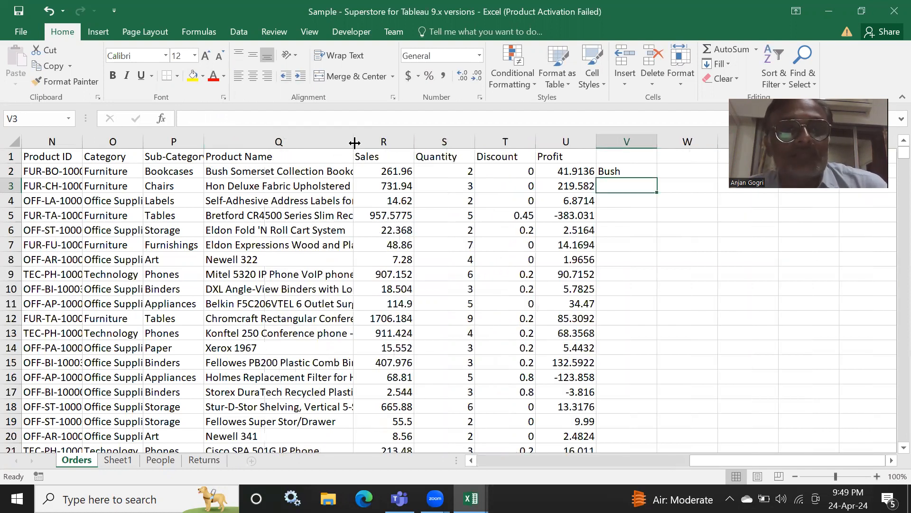
{"action": "double_click", "coordinate": [355, 143]}
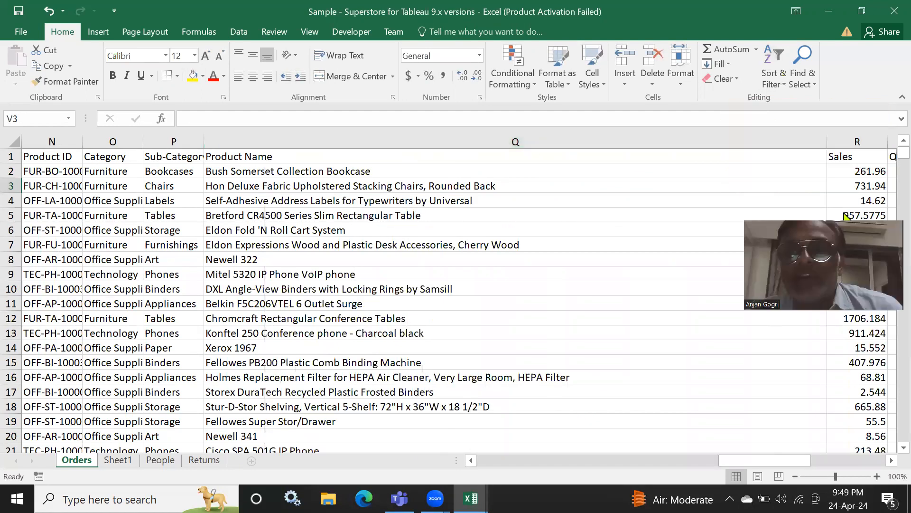
{"action": "left_click_drag", "start_coordinate": [827, 139], "coordinate": [580, 156]}
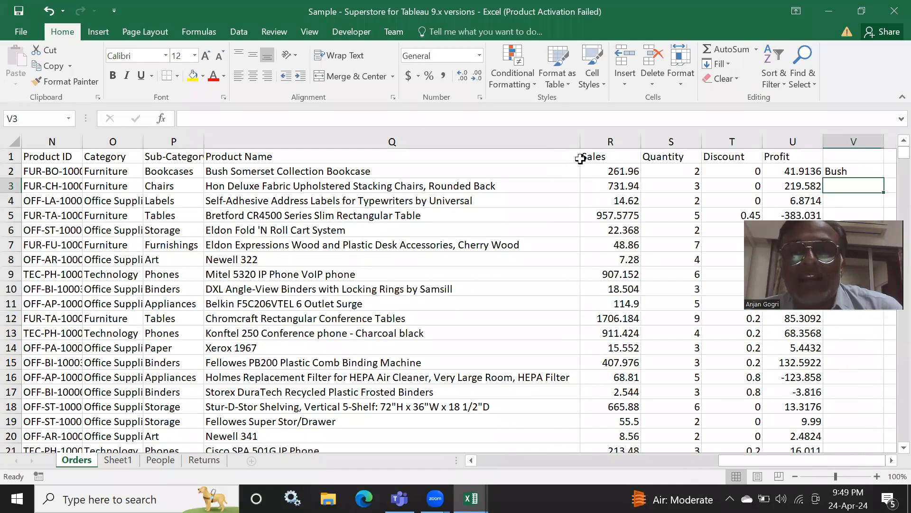
Review the LEFT formula in cell V2 and the cell it references
{"action": "left_click", "coordinate": [847, 172]}
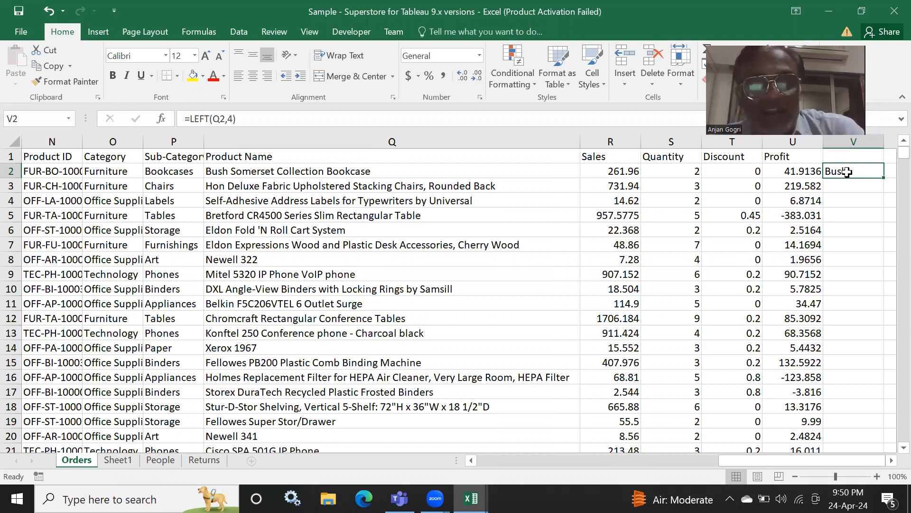
{"action": "double_click", "coordinate": [847, 172]}
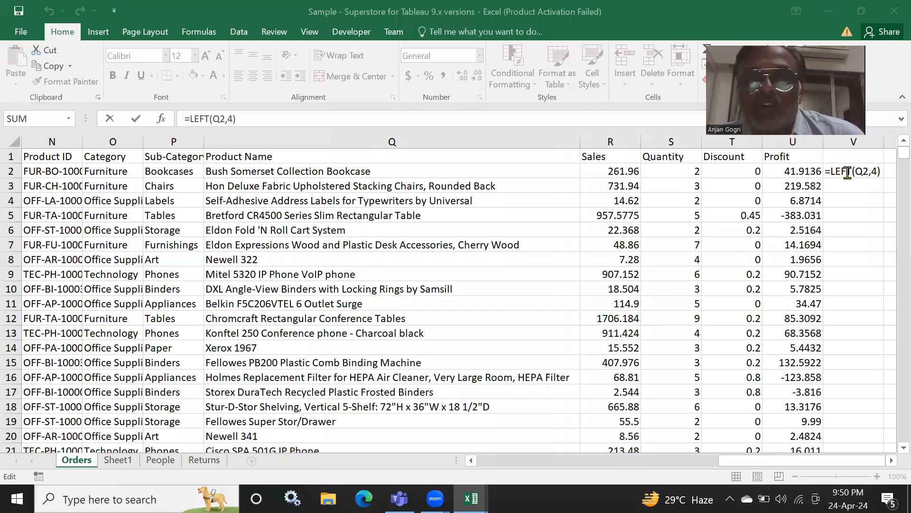
{"action": "left_click", "coordinate": [850, 189]}
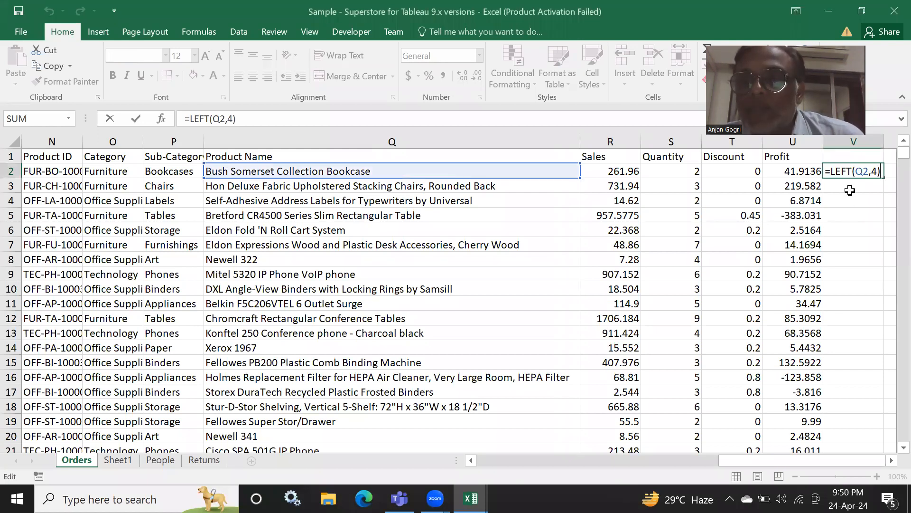
{"action": "left_click", "coordinate": [850, 188]}
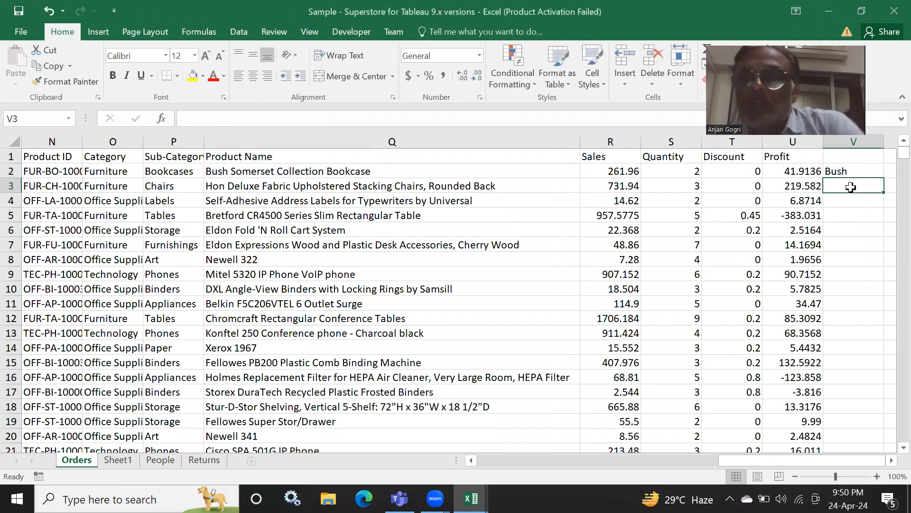
{"action": "left_click", "coordinate": [851, 172]}
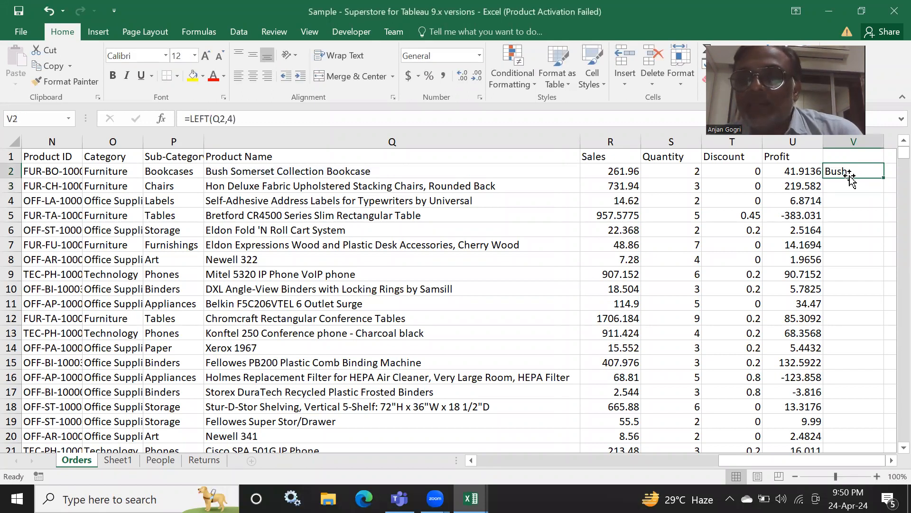
Enter =LEFT(Q3,5) in cell V3 to extract the first five characters of that row's product name
{"action": "left_click", "coordinate": [841, 183]}
{"action": "type", "text": "="}
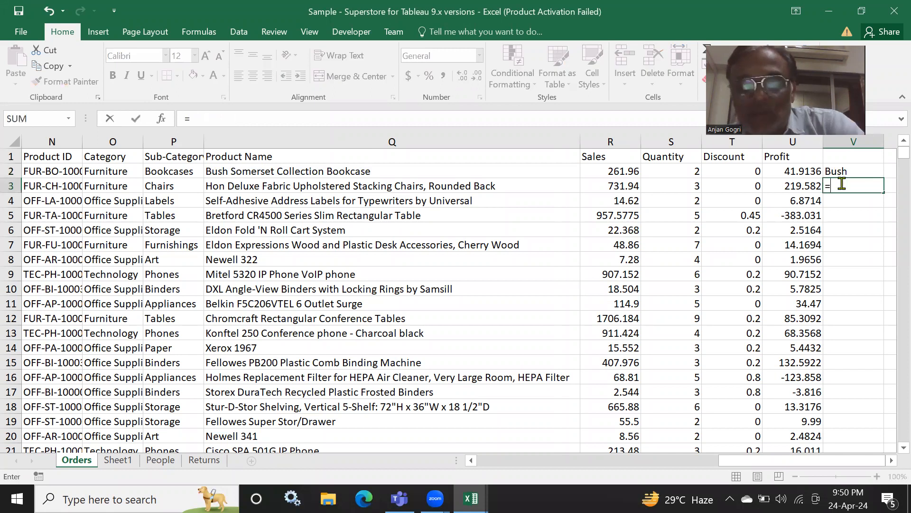
{"action": "type", "text": "left"}
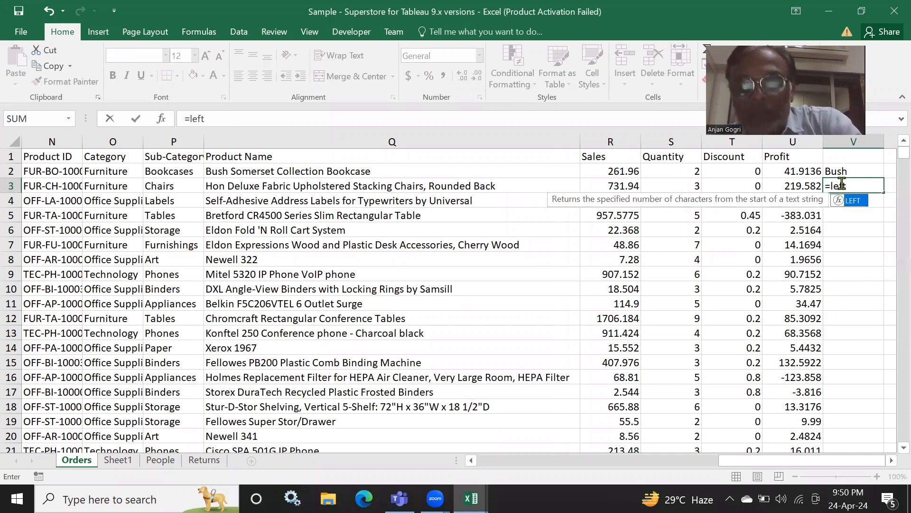
{"action": "type", "text": "("}
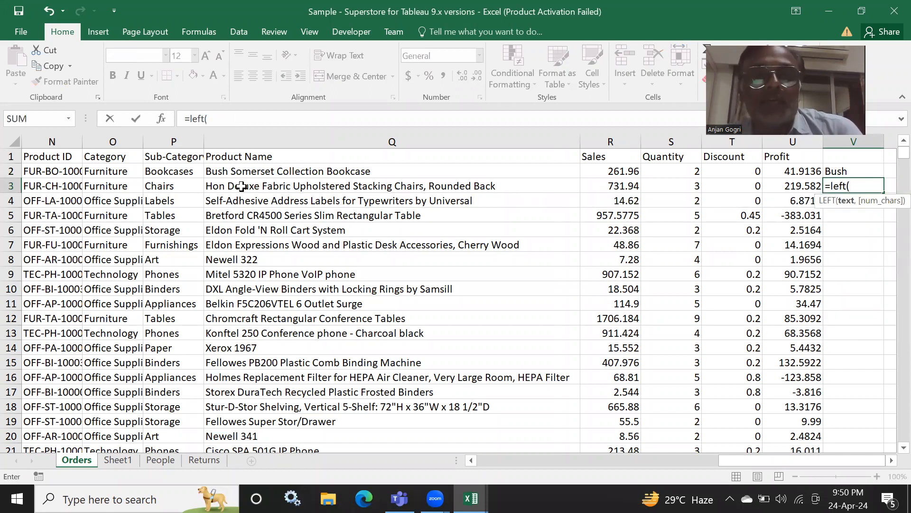
{"action": "left_click", "coordinate": [242, 186]}
{"action": "type", "text": ",5)"}
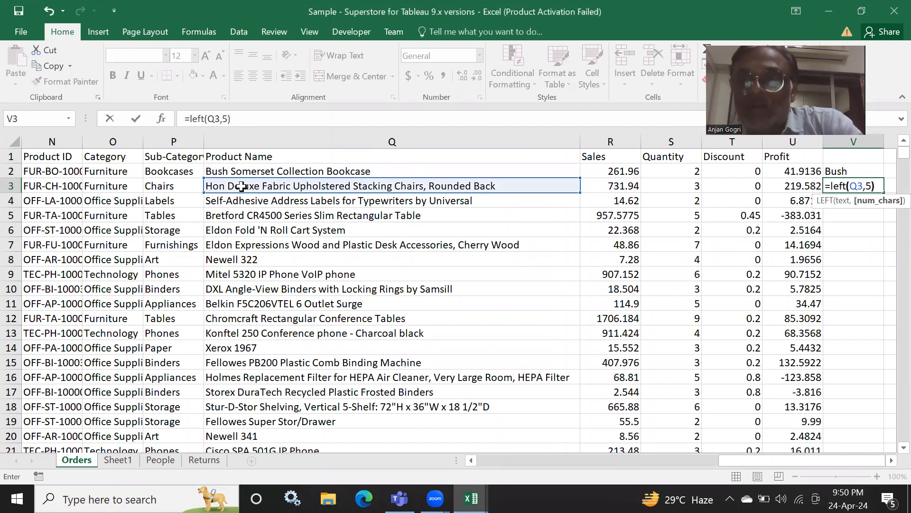
{"action": "key", "text": "Return"}
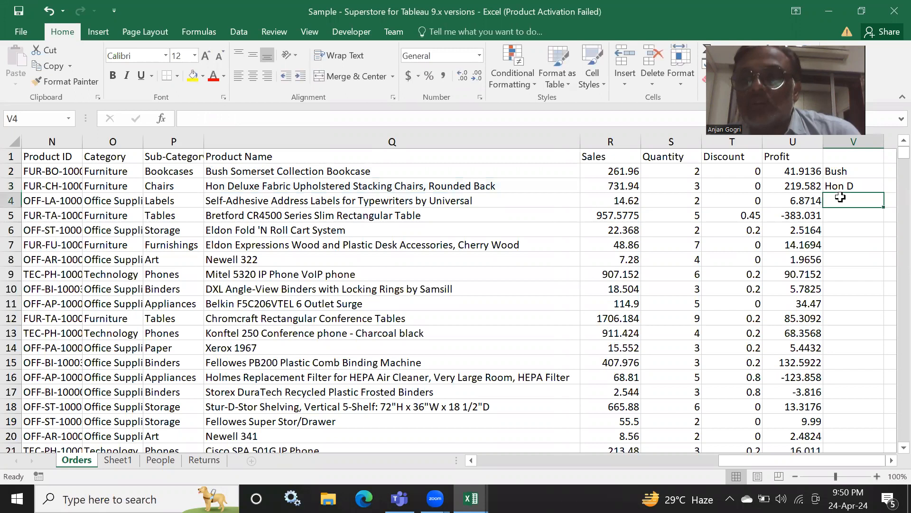
Fill the LEFT formula from cell V3 down to V17 and check the copied formulas
{"action": "left_click", "coordinate": [854, 185]}
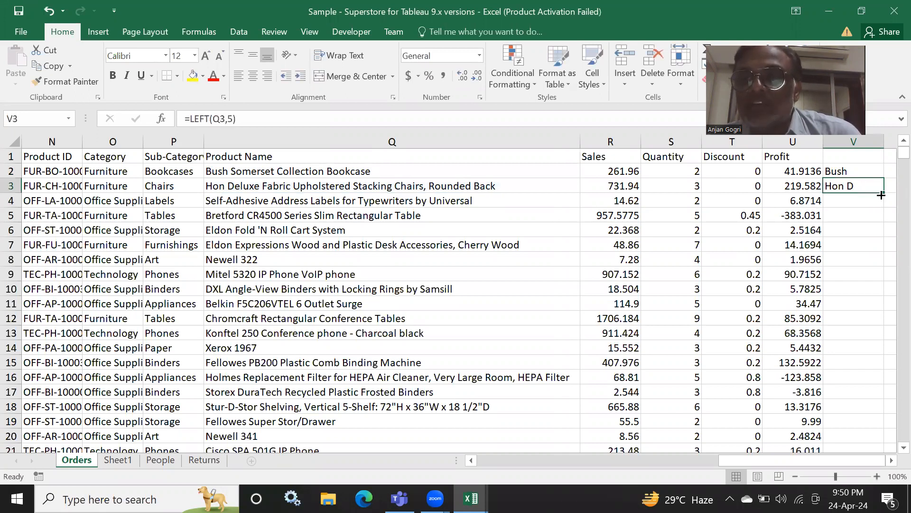
{"action": "left_click_drag", "start_coordinate": [881, 195], "coordinate": [867, 402]}
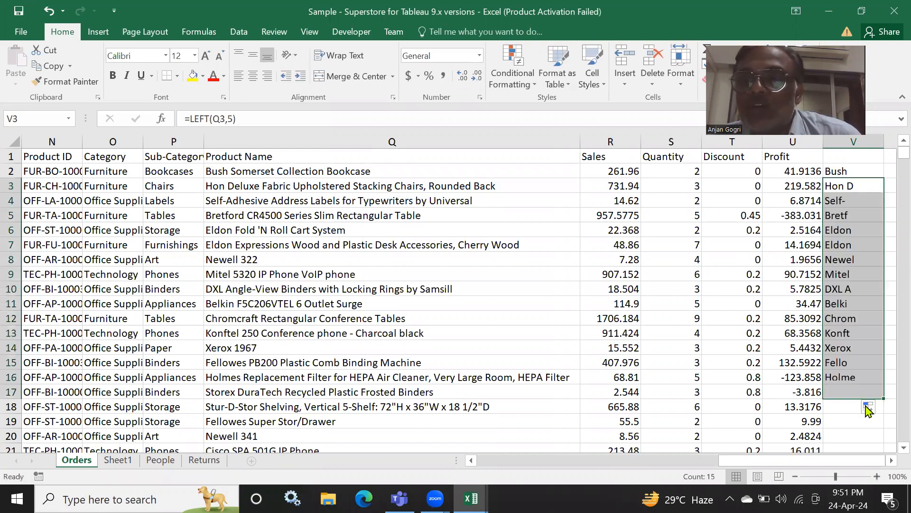
{"action": "left_click", "coordinate": [877, 257]}
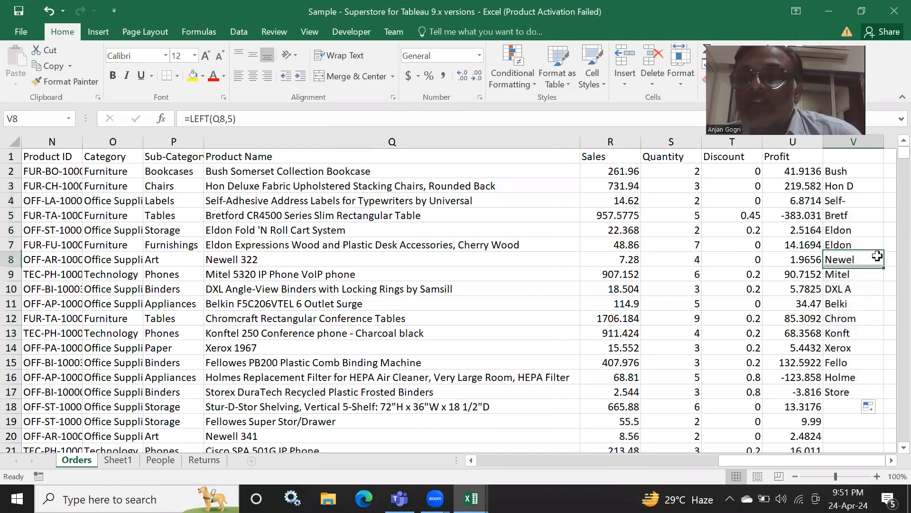
{"action": "left_click", "coordinate": [845, 185]}
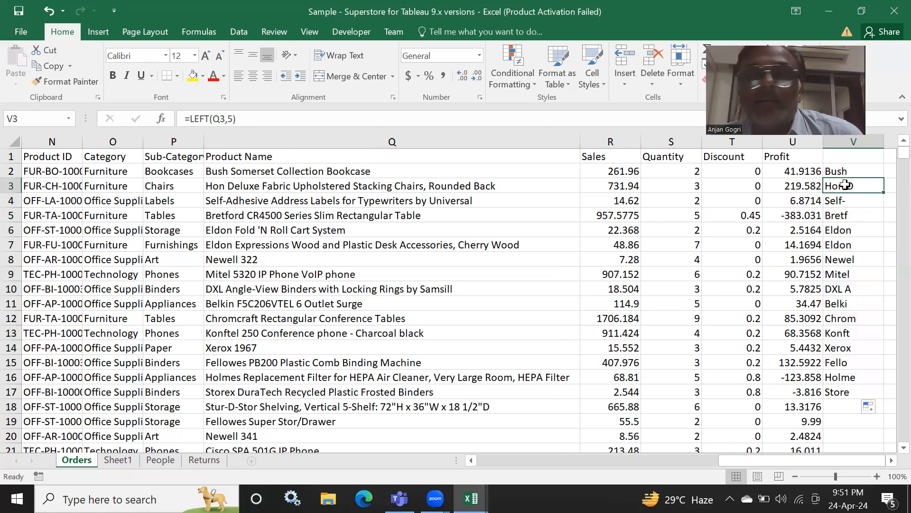
Enter =RIGHT(Q2,5) in cell W2 to extract the last five characters of the product name
{"action": "left_click", "coordinate": [887, 172]}
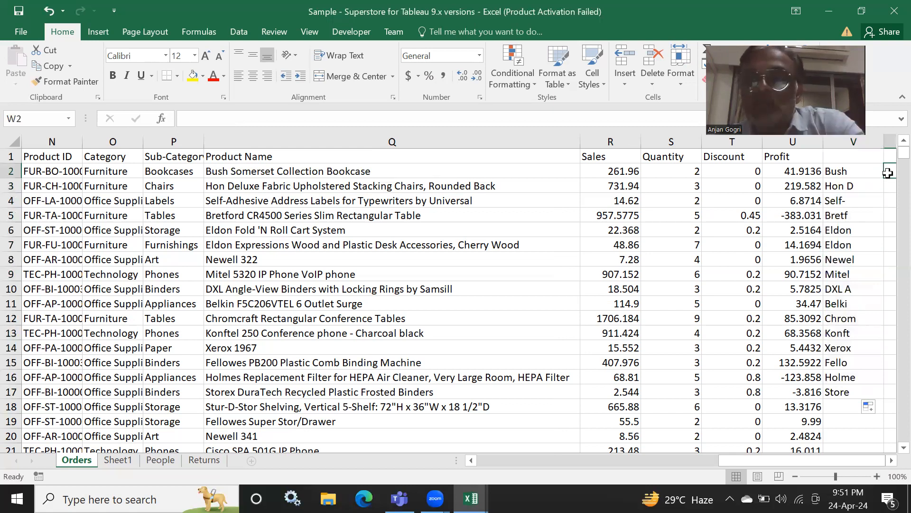
{"action": "key", "text": "Right"}
{"action": "key", "text": "Left"}
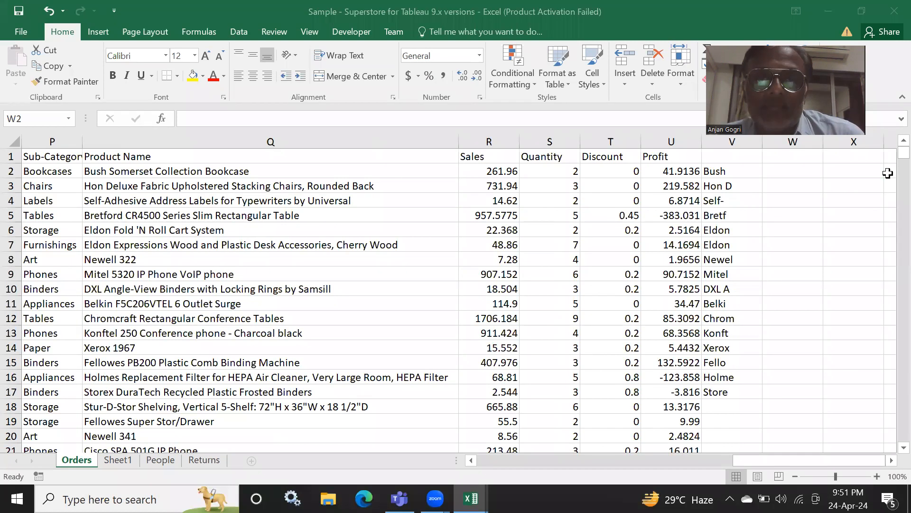
{"action": "left_click", "coordinate": [781, 174]}
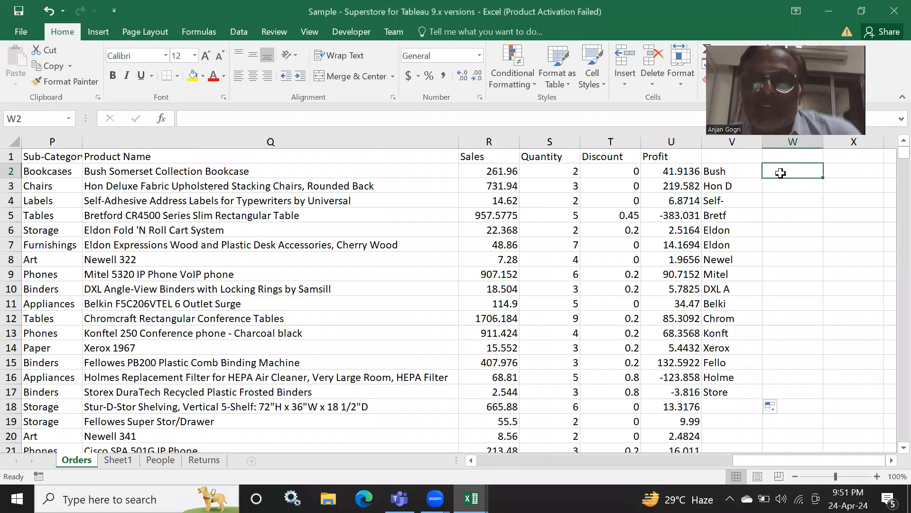
{"action": "type", "text": "=ri"}
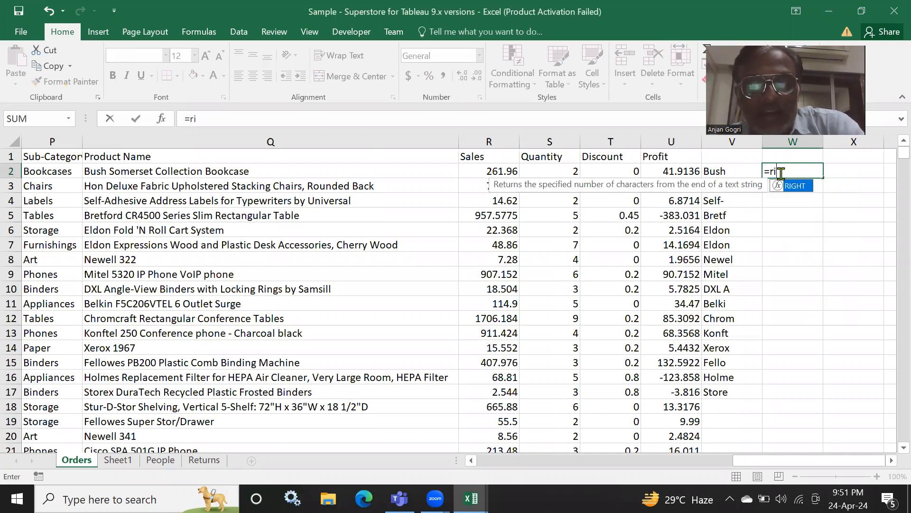
{"action": "type", "text": "ght("}
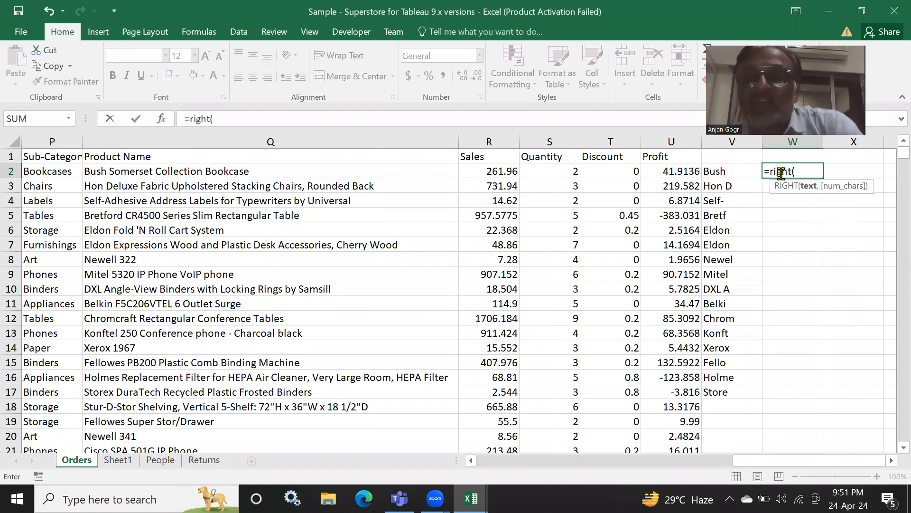
{"action": "left_click", "coordinate": [232, 171]}
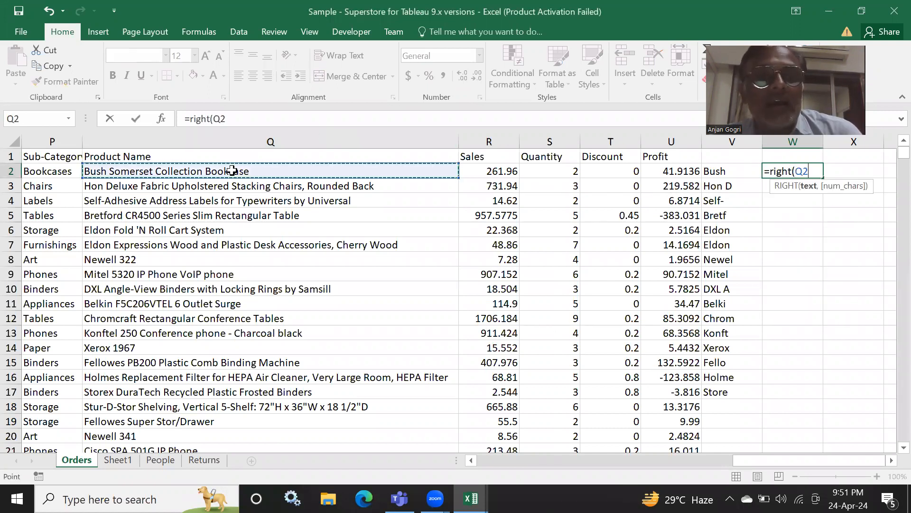
{"action": "type", "text": ","}
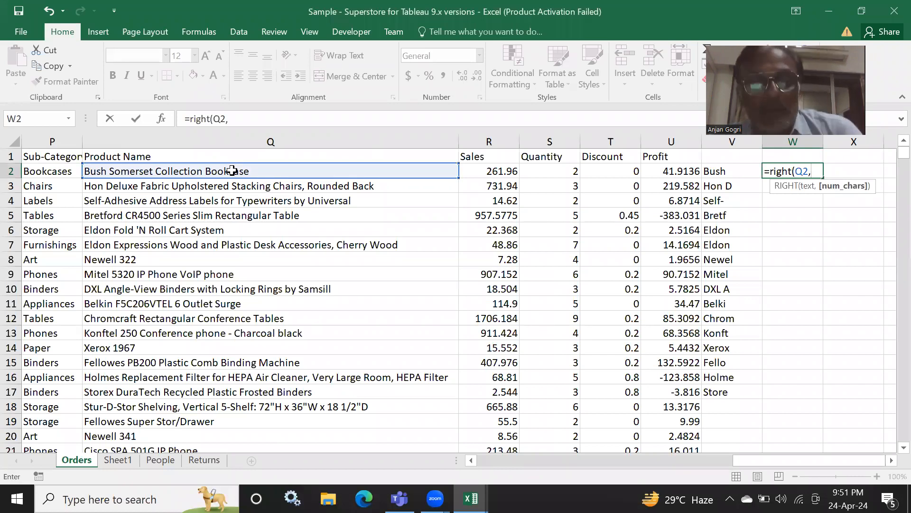
{"action": "type", "text": "5)"}
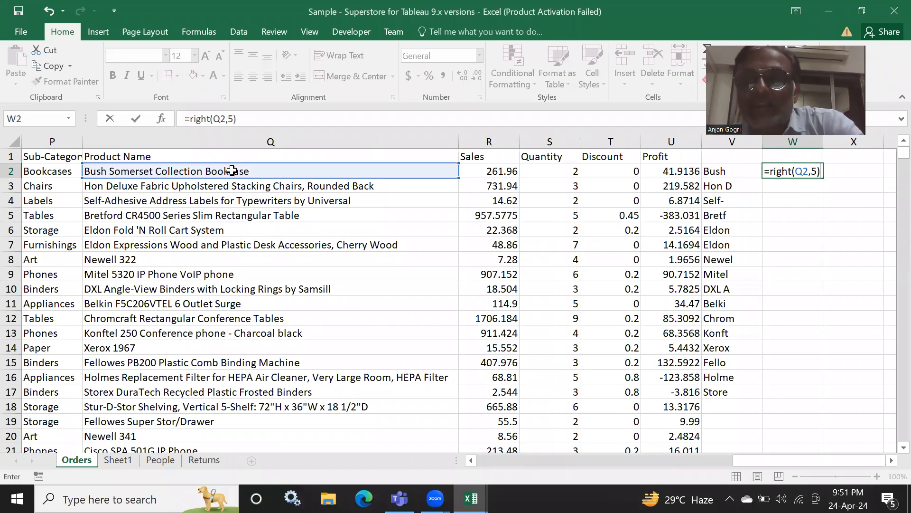
{"action": "key", "text": "Return"}
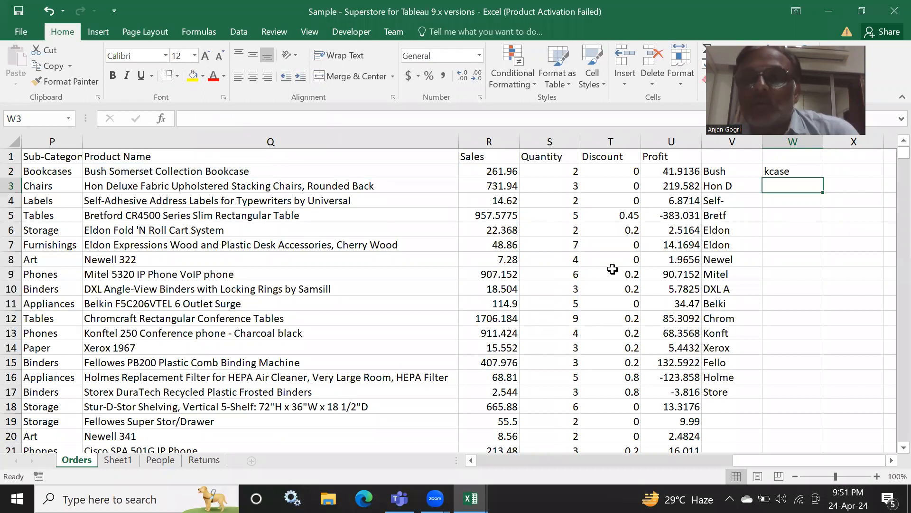
Fill the RIGHT formula from cell W2 down to W17
{"action": "left_click", "coordinate": [801, 172]}
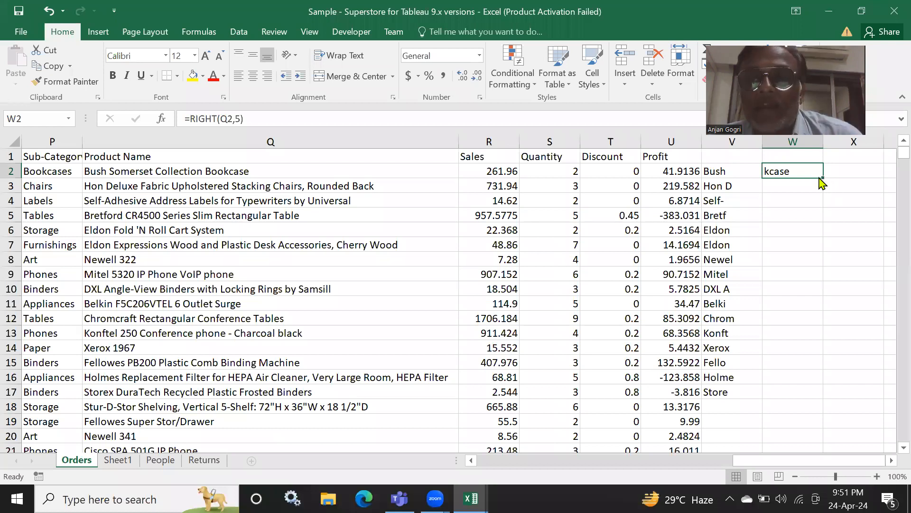
{"action": "left_click_drag", "start_coordinate": [820, 179], "coordinate": [813, 404]}
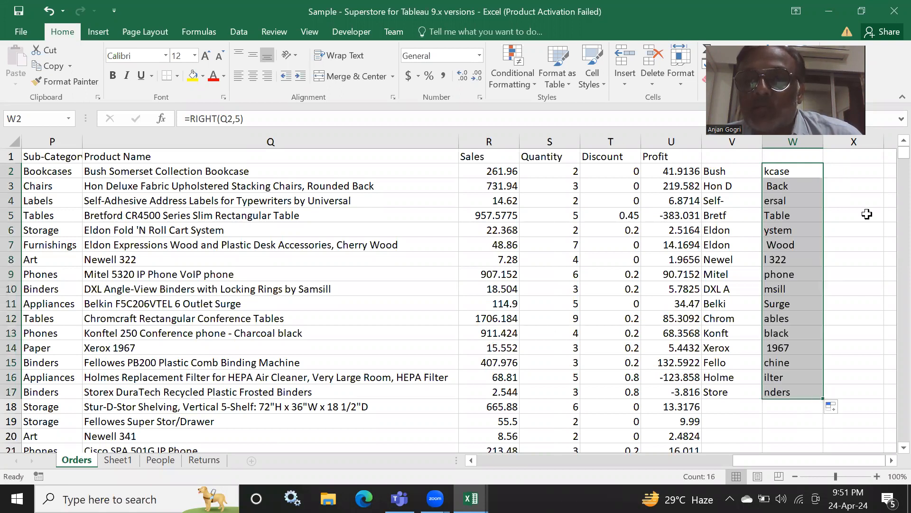
{"action": "left_click", "coordinate": [849, 169]}
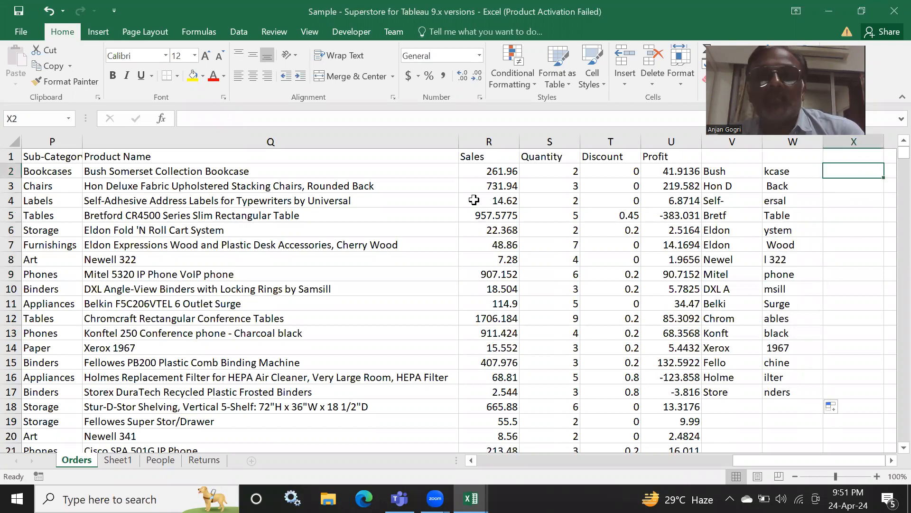
{"action": "left_click", "coordinate": [597, 209]}
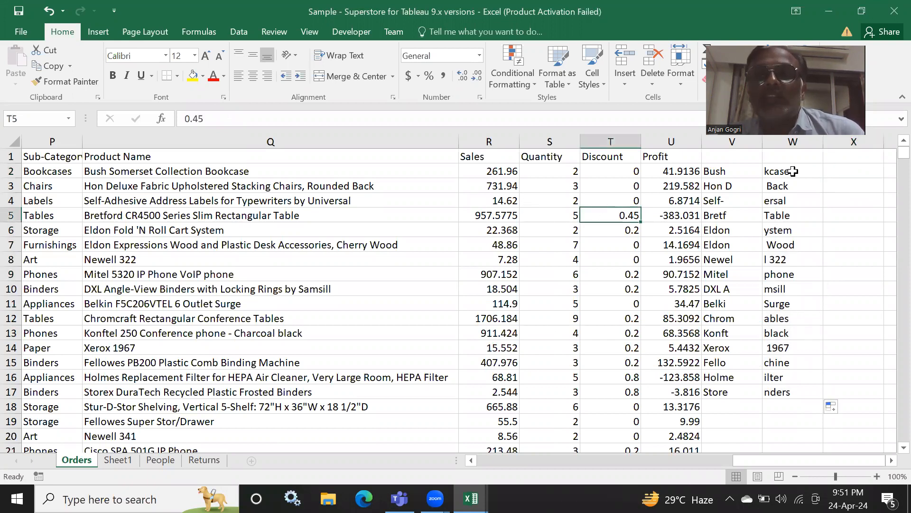
Begin a formula in cell X2 with =mid, keeping the Product Name column and column X both in view
{"action": "left_click", "coordinate": [843, 171]}
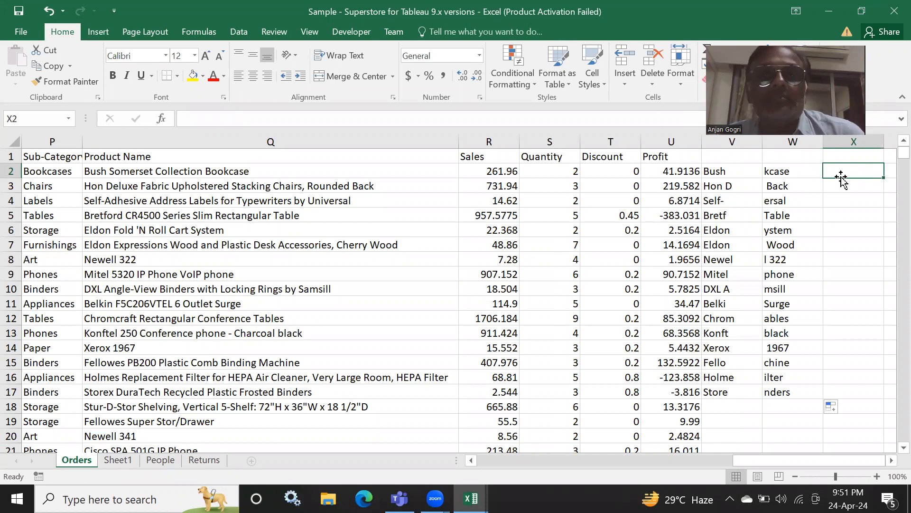
{"action": "key", "text": "ctrl+n"}
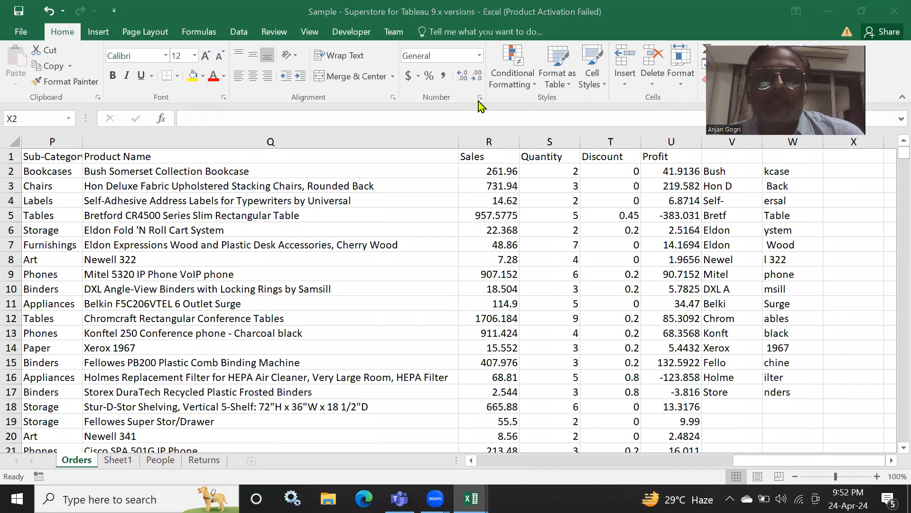
{"action": "left_click", "coordinate": [831, 174]}
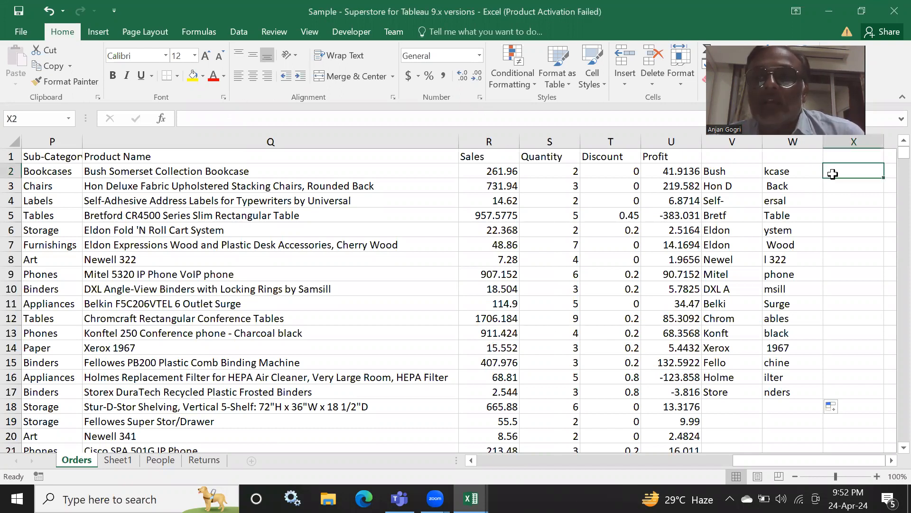
{"action": "type", "text": "="}
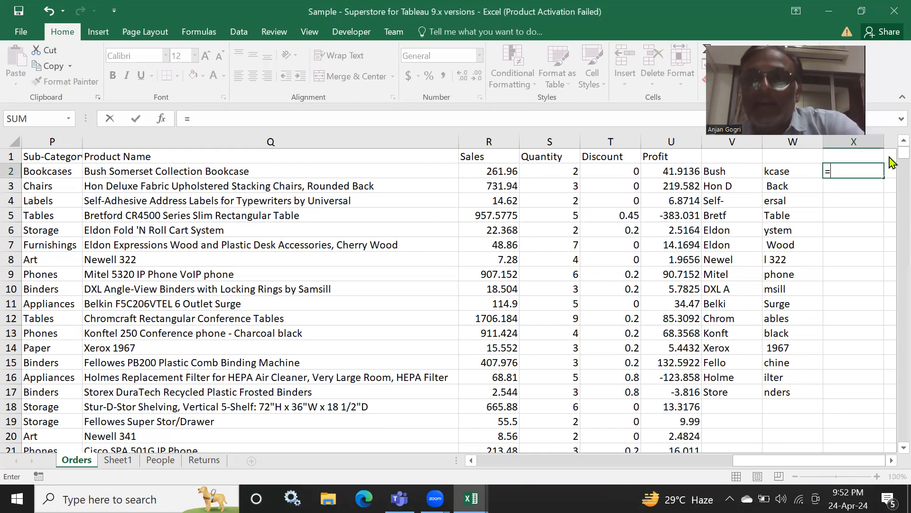
{"action": "type", "text": "m"}
{"action": "type", "text": "d"}
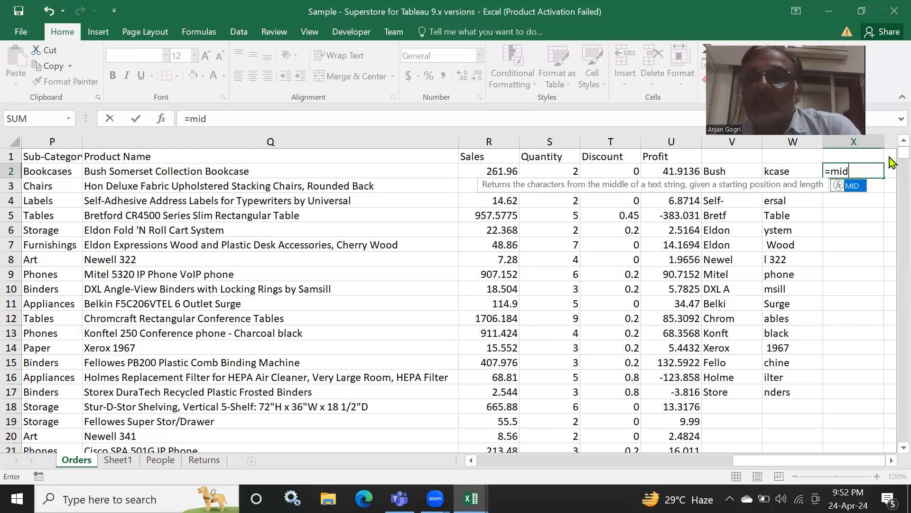
{"action": "left_click", "coordinate": [891, 460]}
{"action": "left_click", "coordinate": [891, 461]}
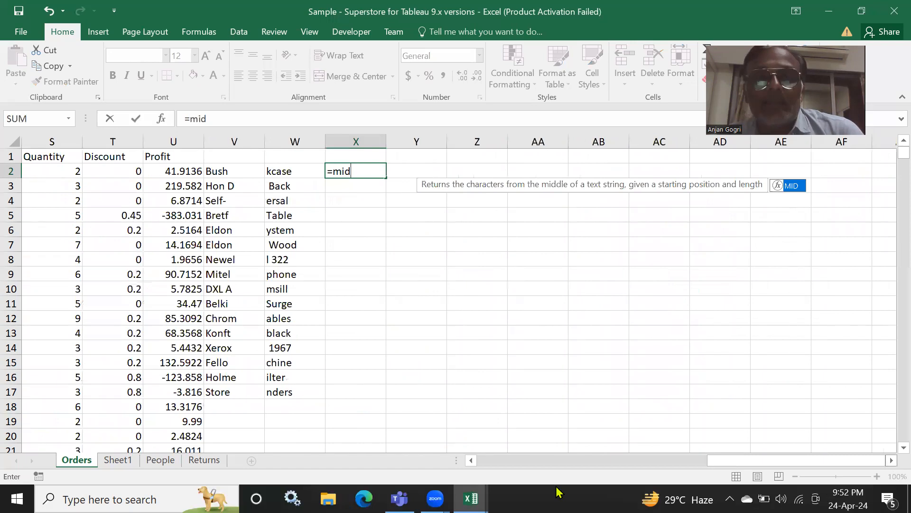
{"action": "left_click", "coordinate": [470, 460]}
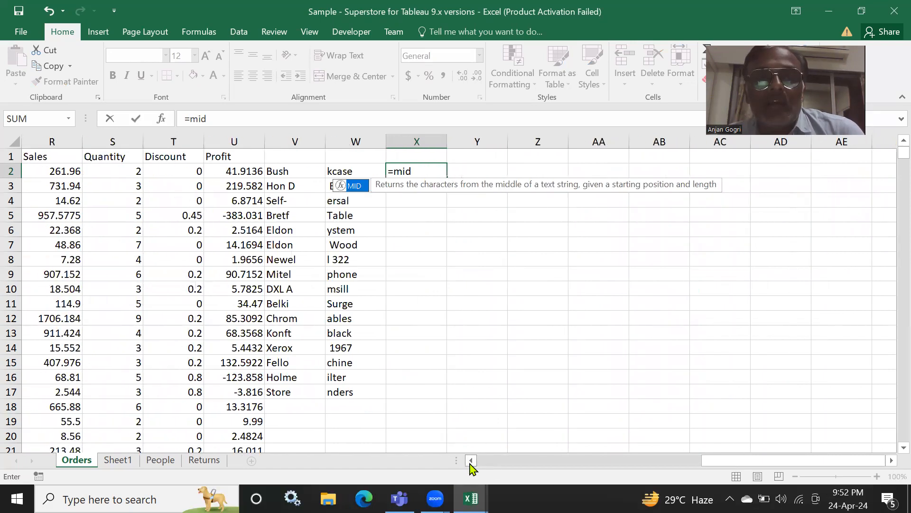
{"action": "left_click", "coordinate": [470, 460]}
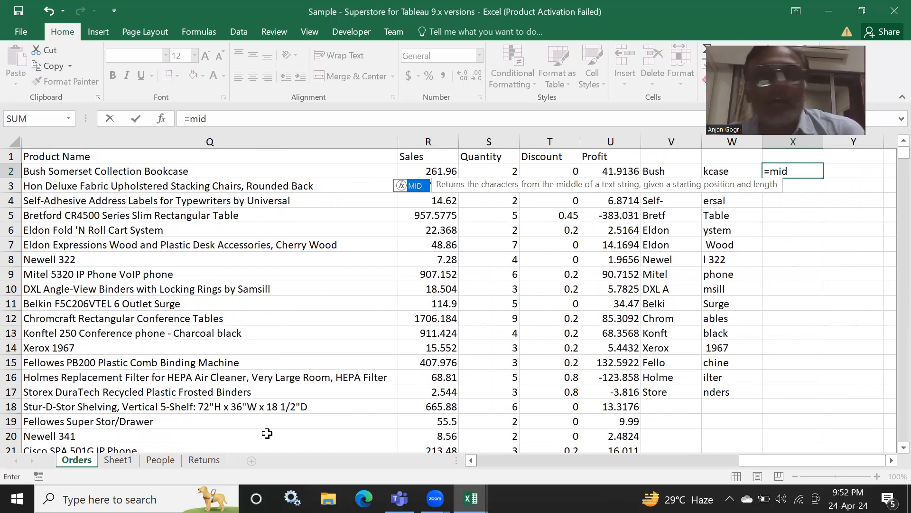
{"action": "left_click", "coordinate": [75, 175]}
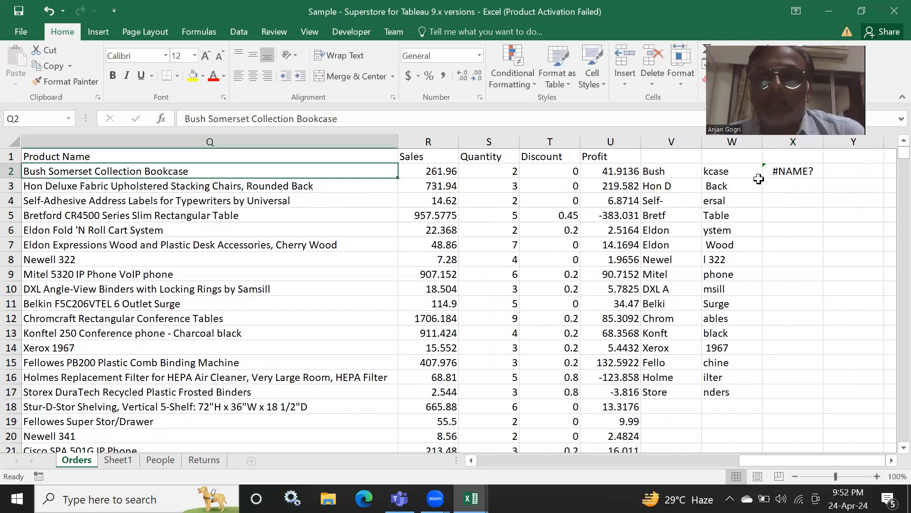
Complete the formula in cell X2 as =MID(Q2,5,8) to extract eight characters starting from the fifth
{"action": "left_click", "coordinate": [788, 172]}
{"action": "double_click", "coordinate": [788, 171]}
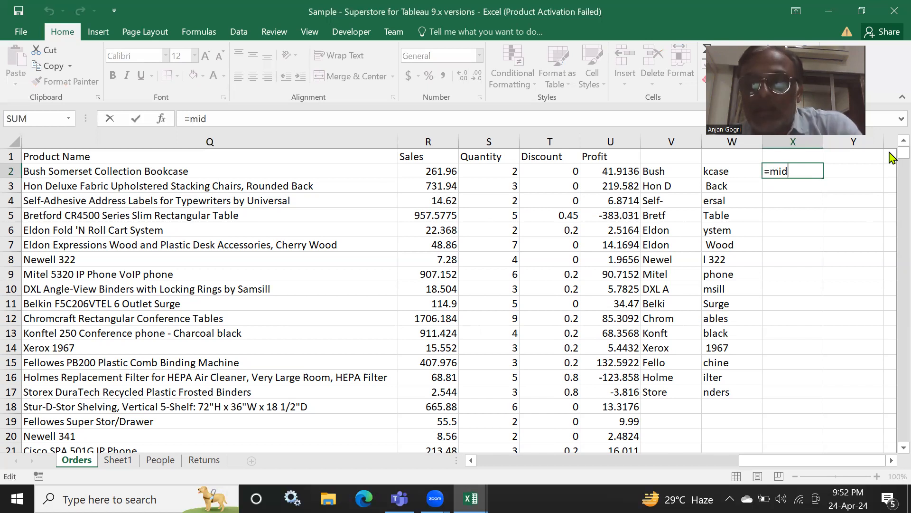
{"action": "type", "text": "("}
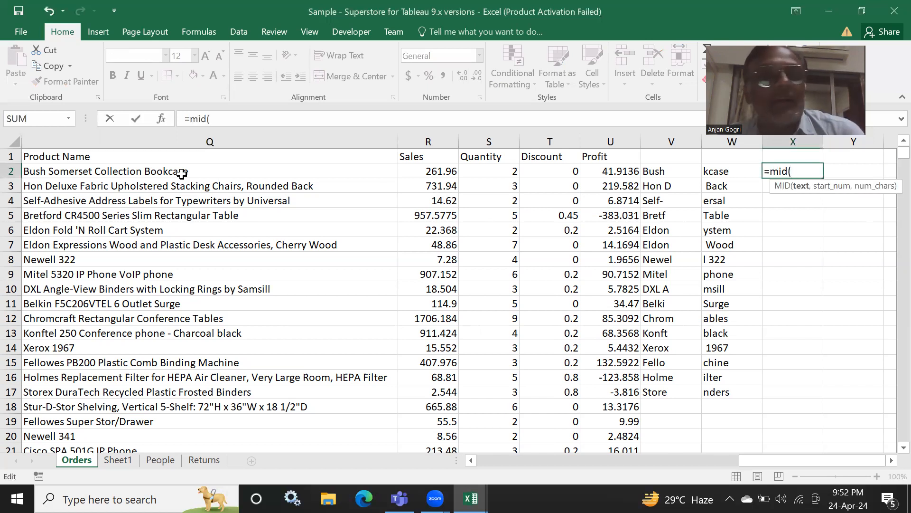
{"action": "left_click", "coordinate": [129, 175]}
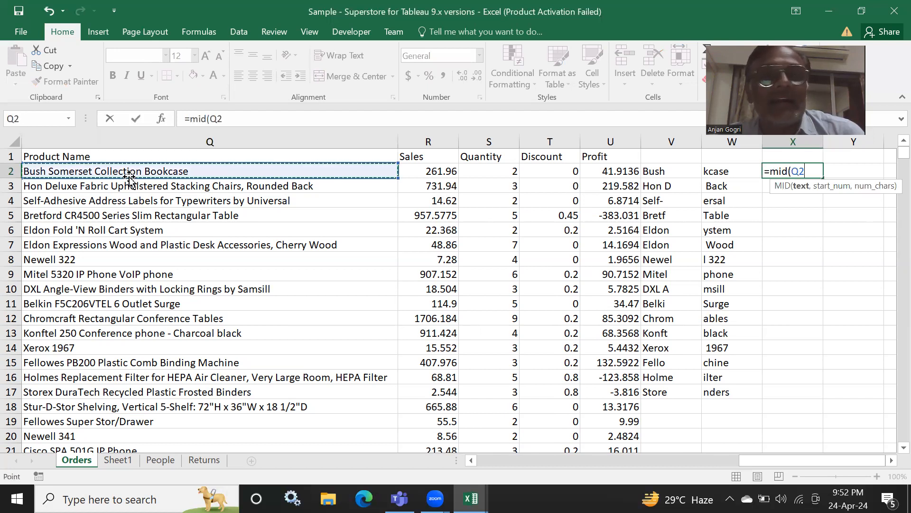
{"action": "type", "text": ","}
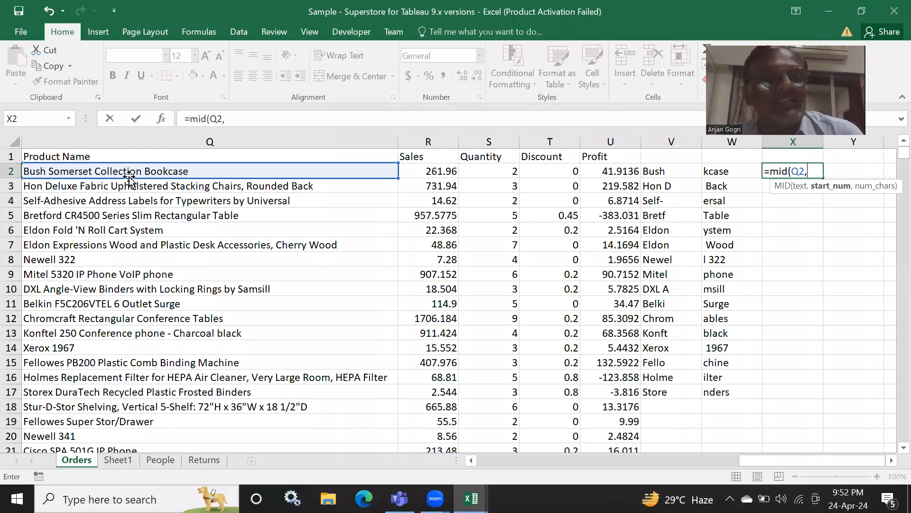
{"action": "type", "text": "5"}
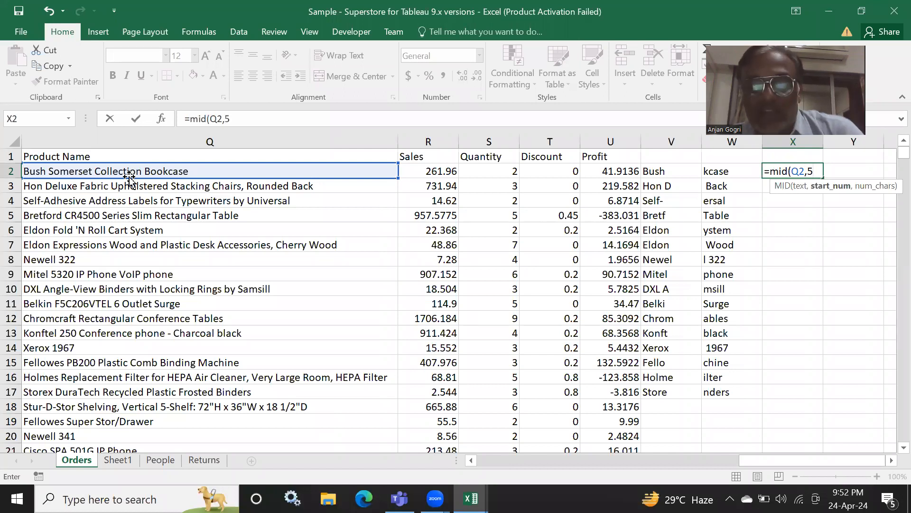
{"action": "type", "text": ",8"}
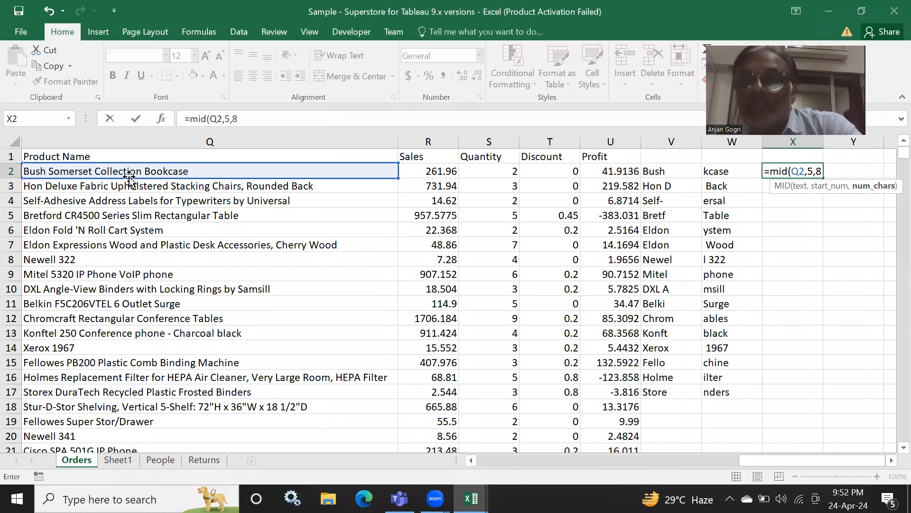
{"action": "type", "text": ")"}
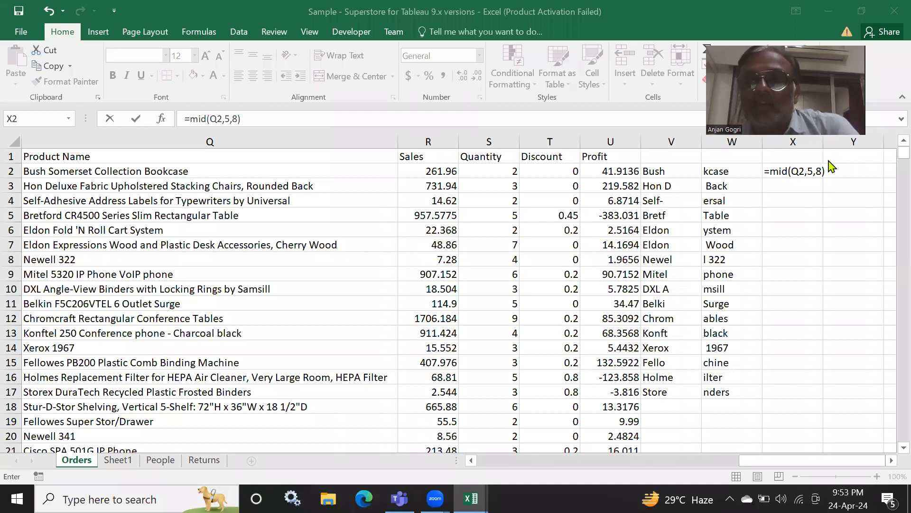
{"action": "left_click", "coordinate": [788, 174]}
{"action": "key", "text": "Return"}
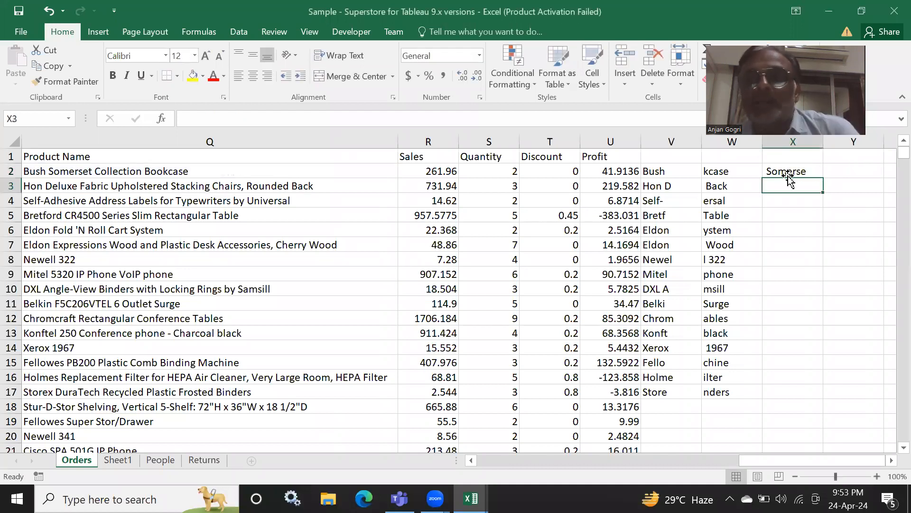
Review the arguments of the MID formula in cell X2 against the product name in Q2
{"action": "left_click", "coordinate": [777, 171]}
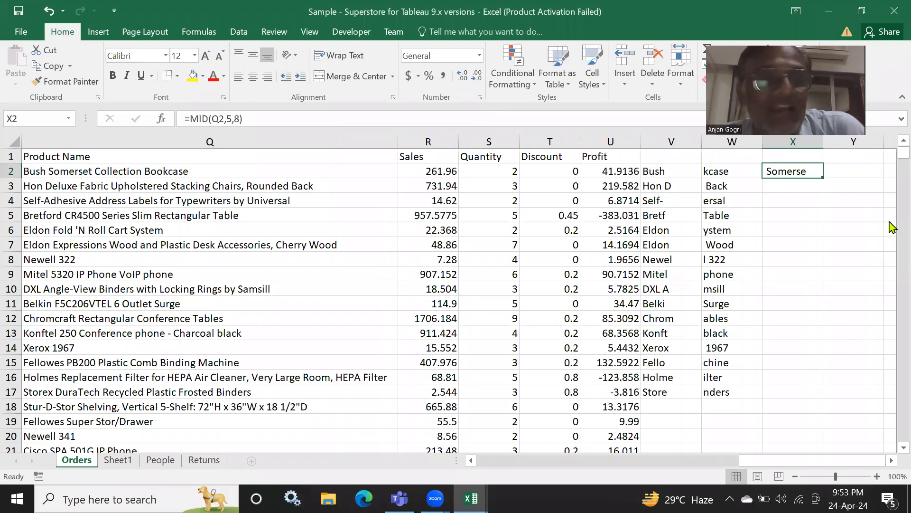
{"action": "key", "text": "F2"}
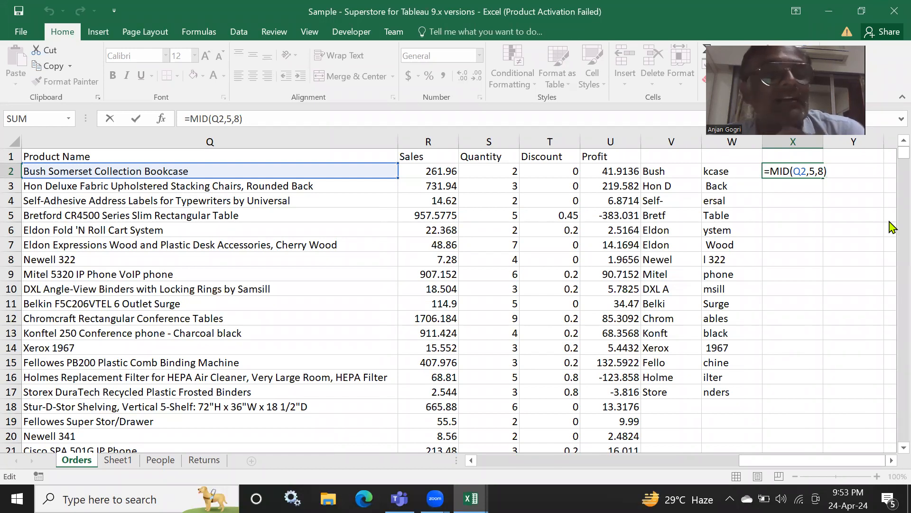
{"action": "key", "text": "Return"}
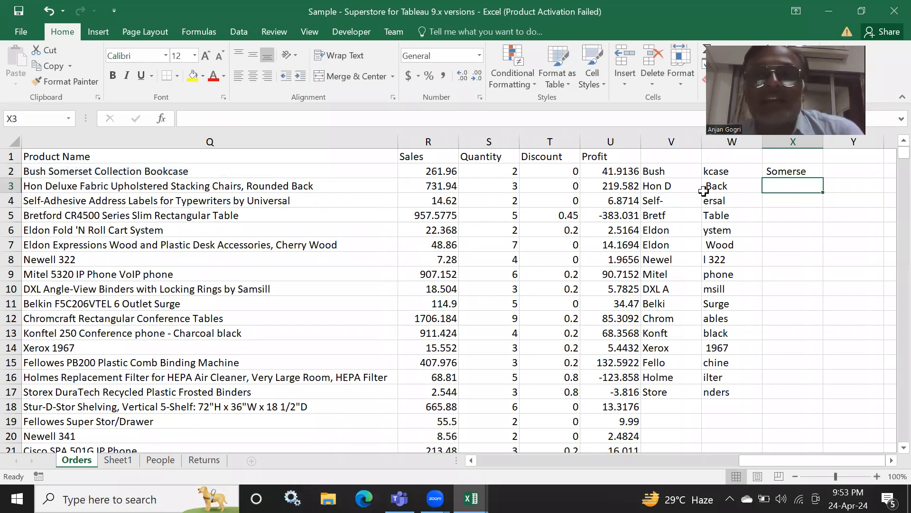
Change the start position of the MID formula in cell X2 to 6
{"action": "left_click", "coordinate": [776, 167]}
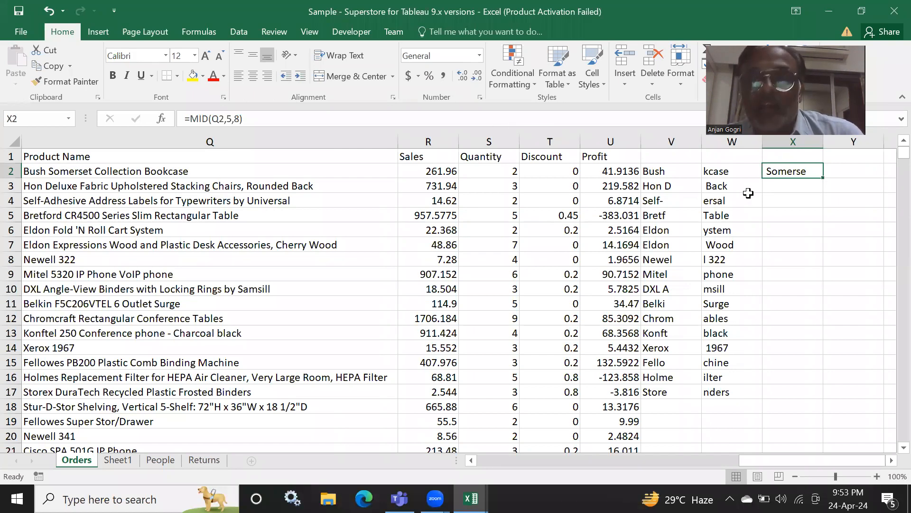
{"action": "left_click", "coordinate": [231, 119]}
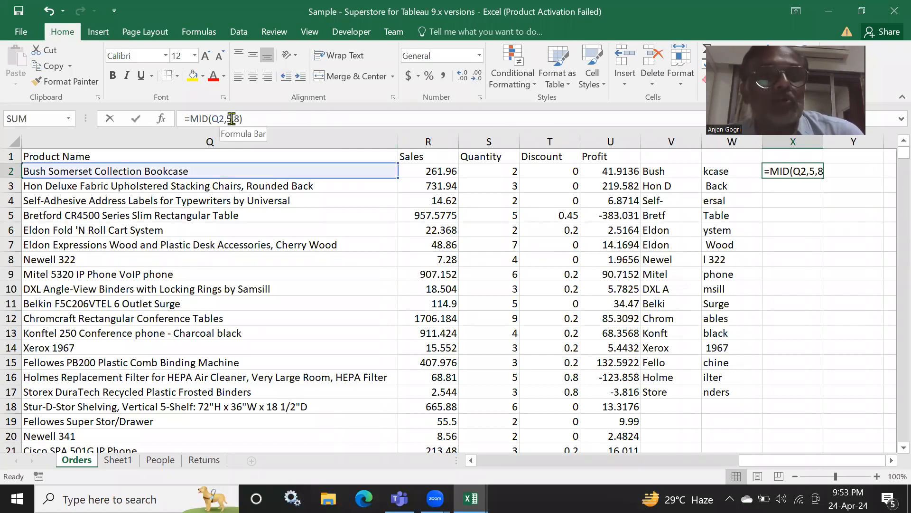
{"action": "key", "text": "BackSpace"}
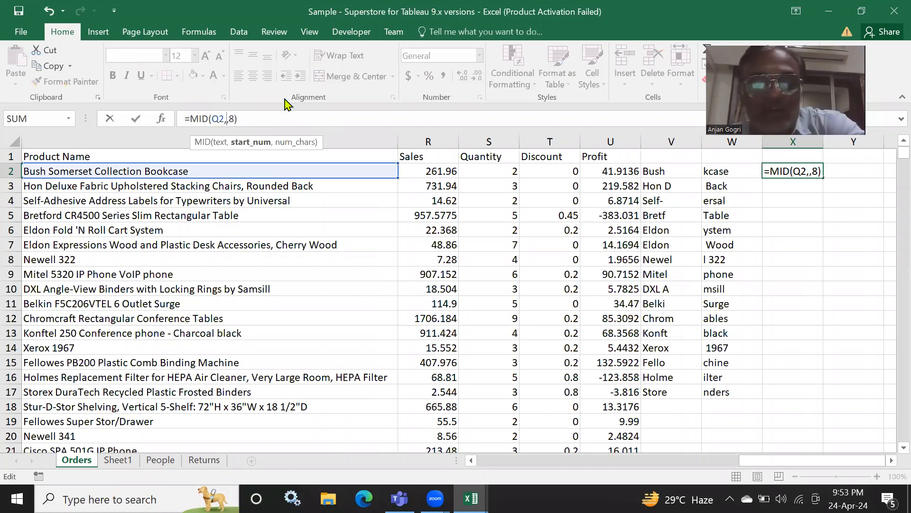
{"action": "type", "text": "6"}
{"action": "key", "text": "Return"}
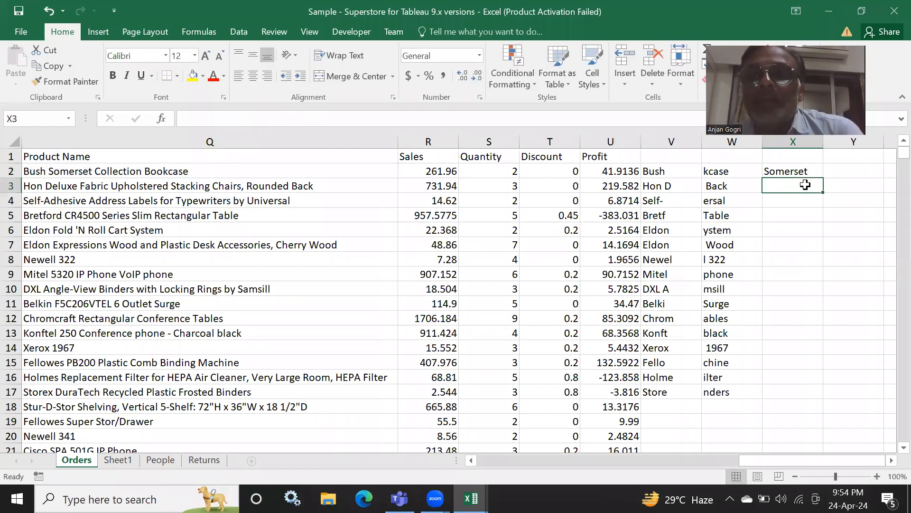
{"action": "left_click", "coordinate": [793, 172]}
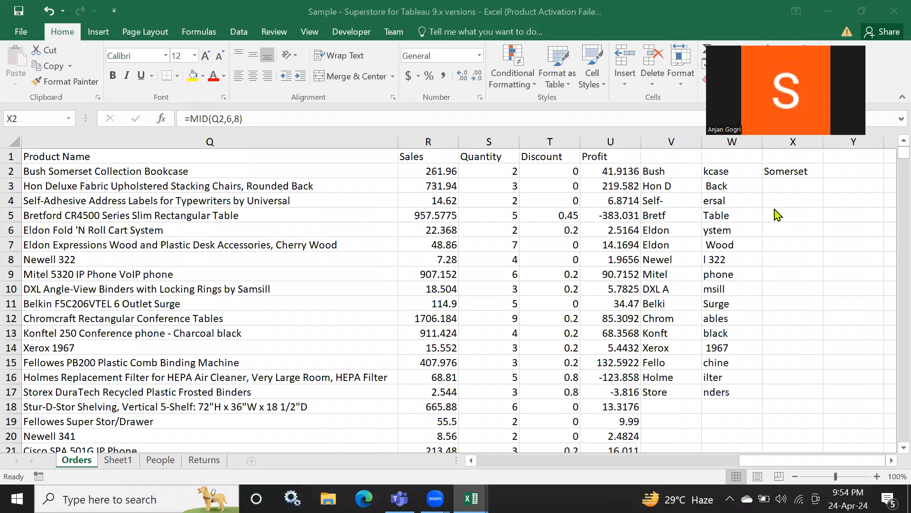
{"action": "key", "text": "ctrl+c"}
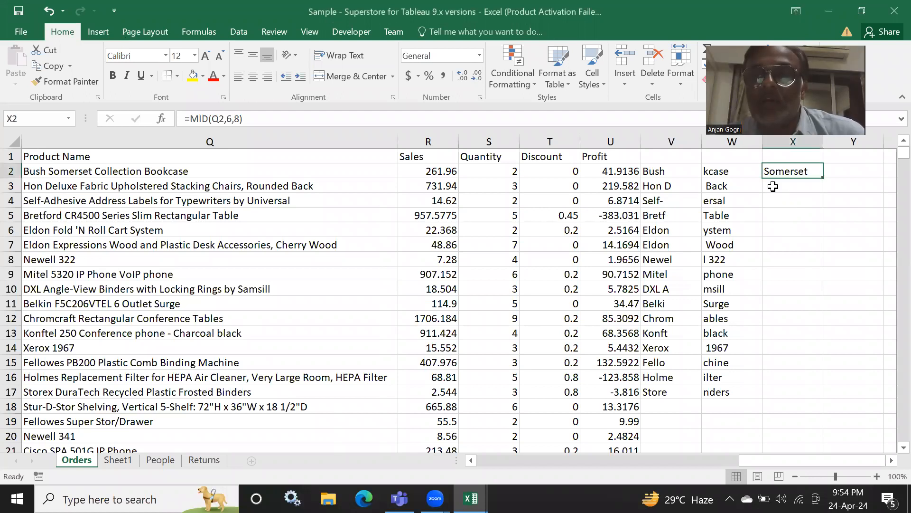
{"action": "left_click", "coordinate": [786, 189]}
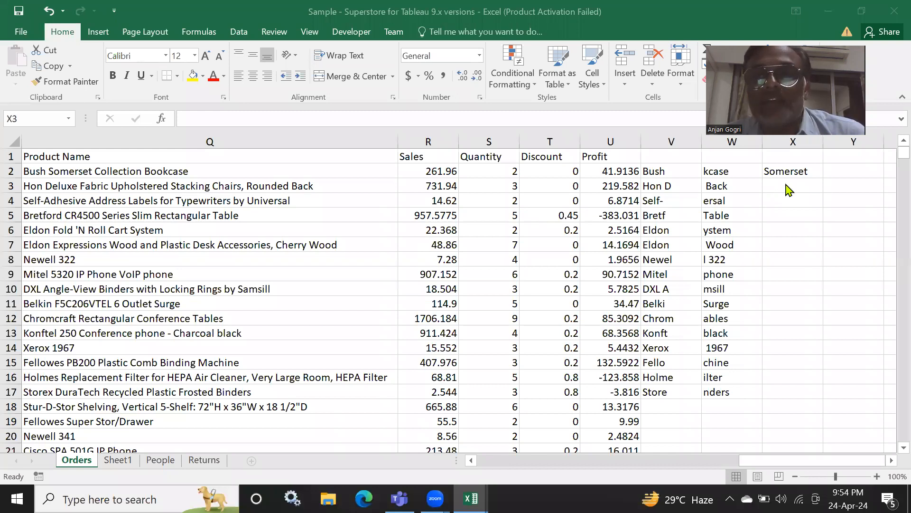
{"action": "left_click", "coordinate": [785, 185]}
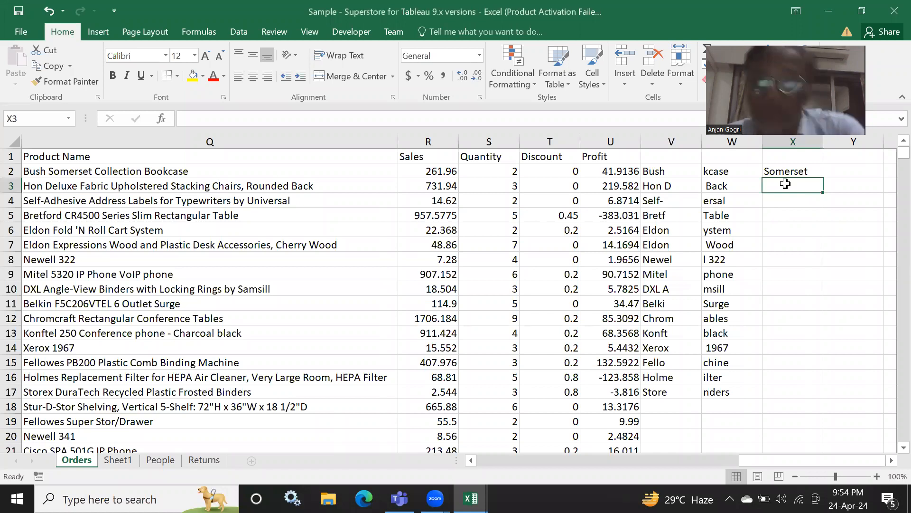
Replace the contents of cell X2 with =MID(Q2,5,1) to extract only the fifth character of the product name
{"action": "left_click", "coordinate": [787, 167]}
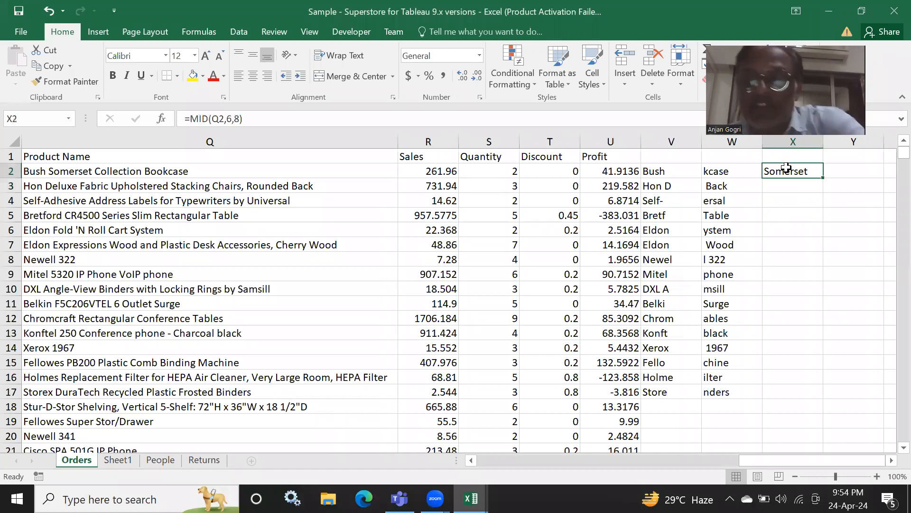
{"action": "key", "text": "Delete"}
{"action": "type", "text": "="}
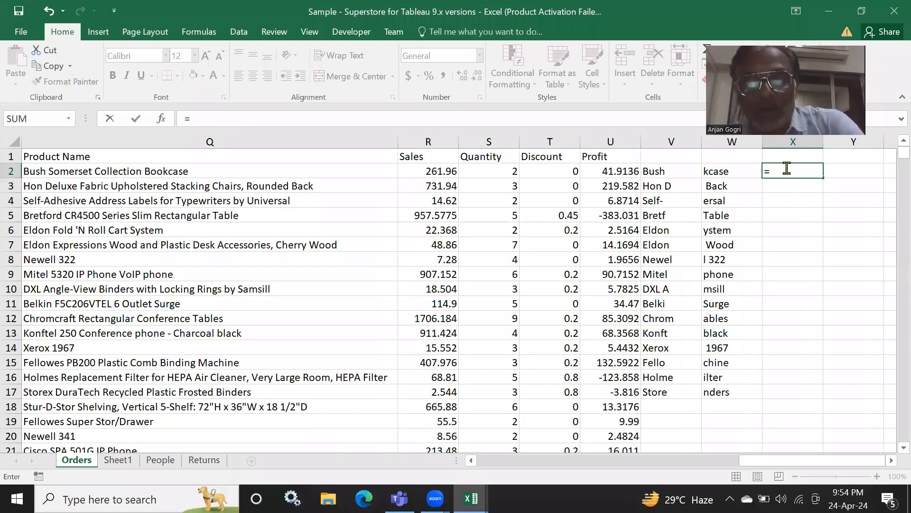
{"action": "type", "text": "mid"}
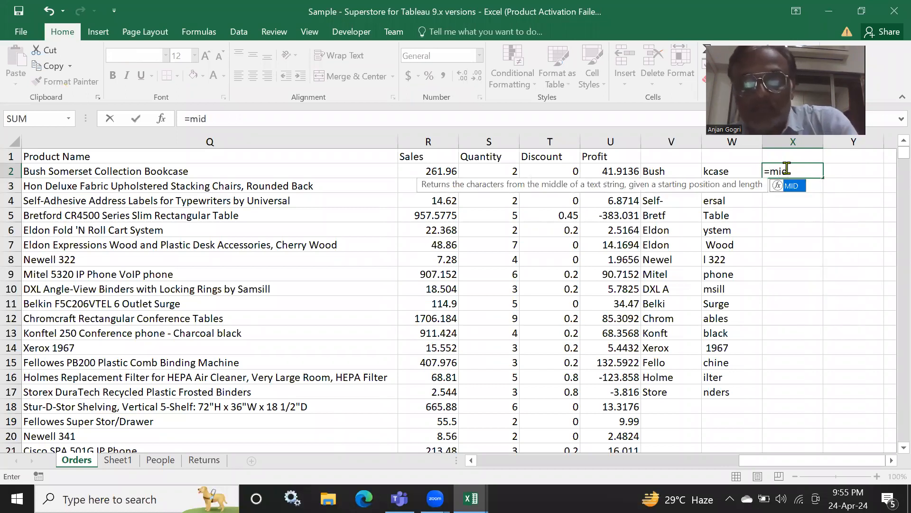
{"action": "type", "text": "("}
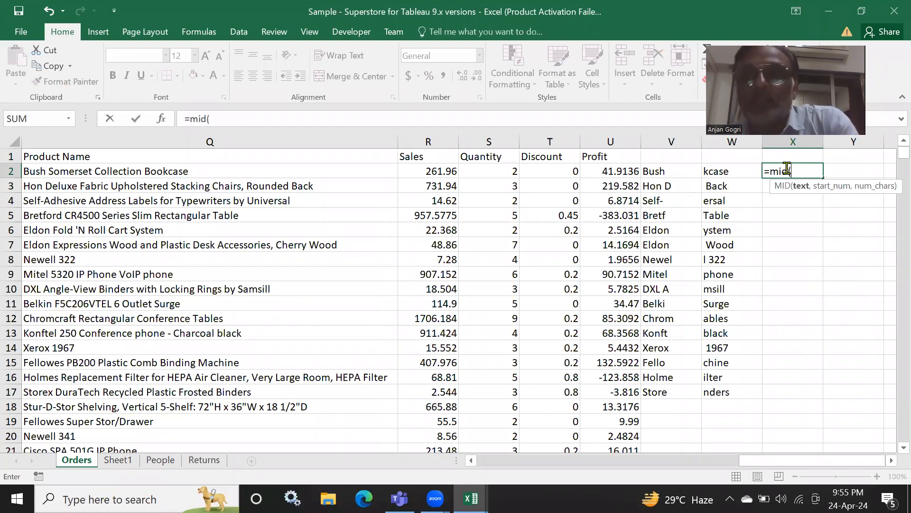
{"action": "left_click", "coordinate": [191, 170]}
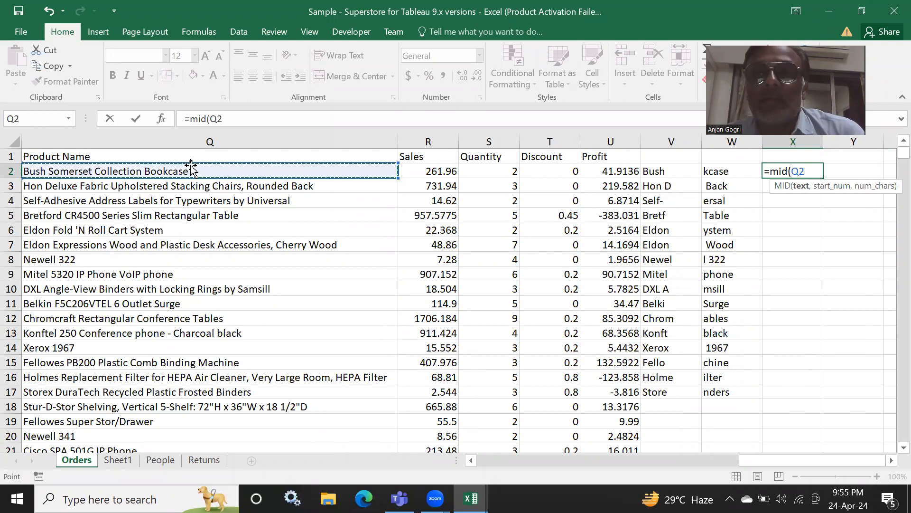
{"action": "type", "text": ","}
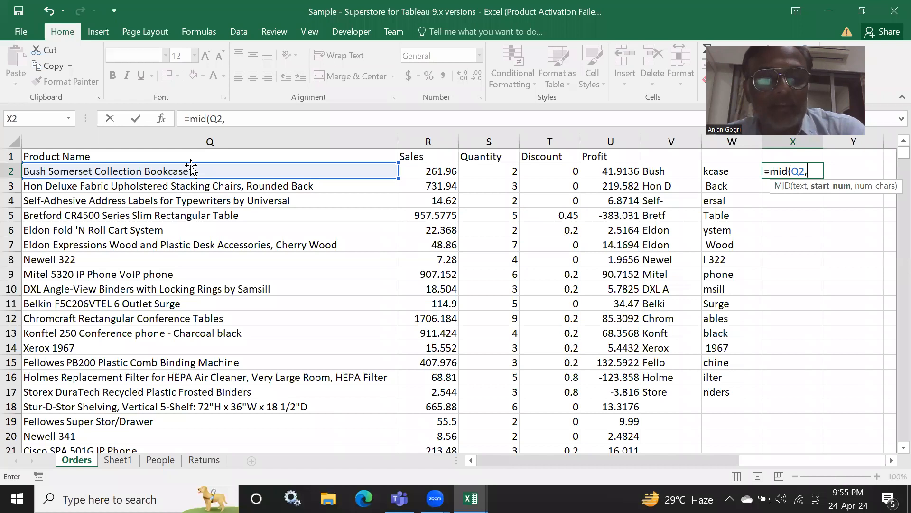
{"action": "type", "text": "5"}
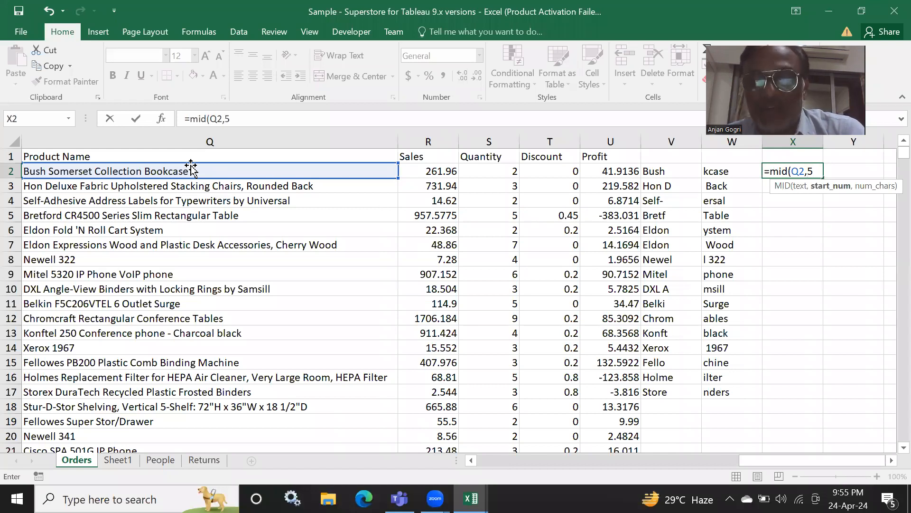
{"action": "type", "text": ",1)"}
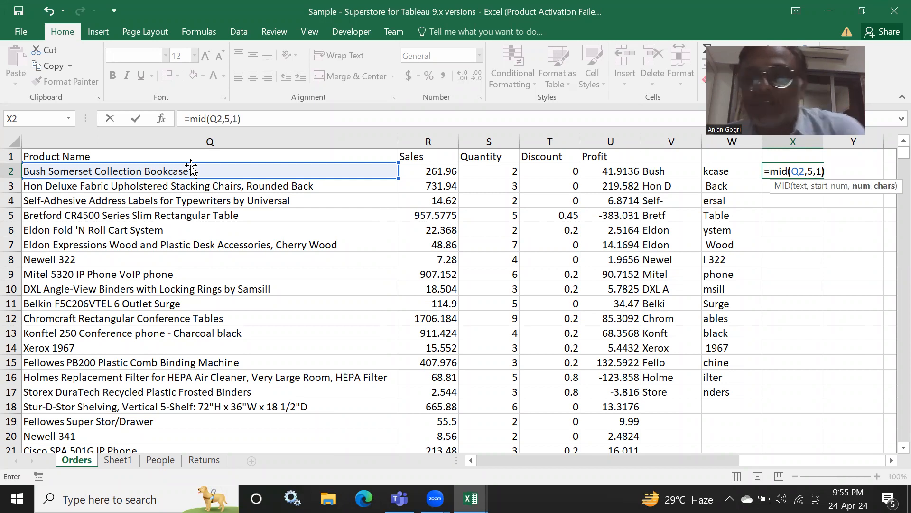
{"action": "key", "text": "Return"}
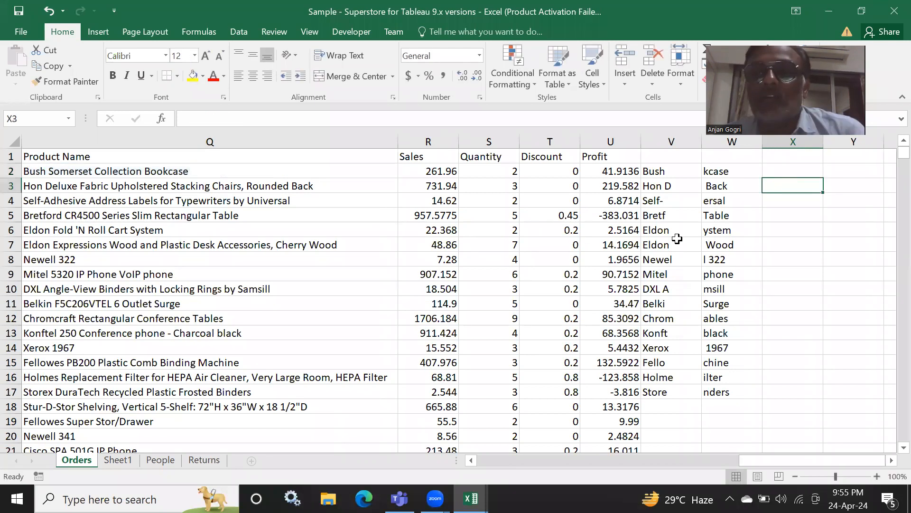
Set the number of characters in the MID formula in cell X2 to 2
{"action": "left_click", "coordinate": [789, 166]}
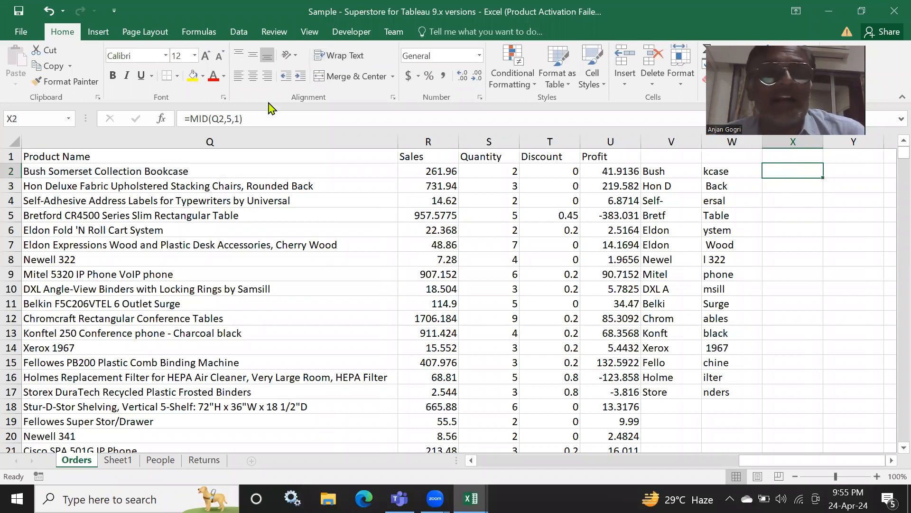
{"action": "left_click", "coordinate": [239, 119]}
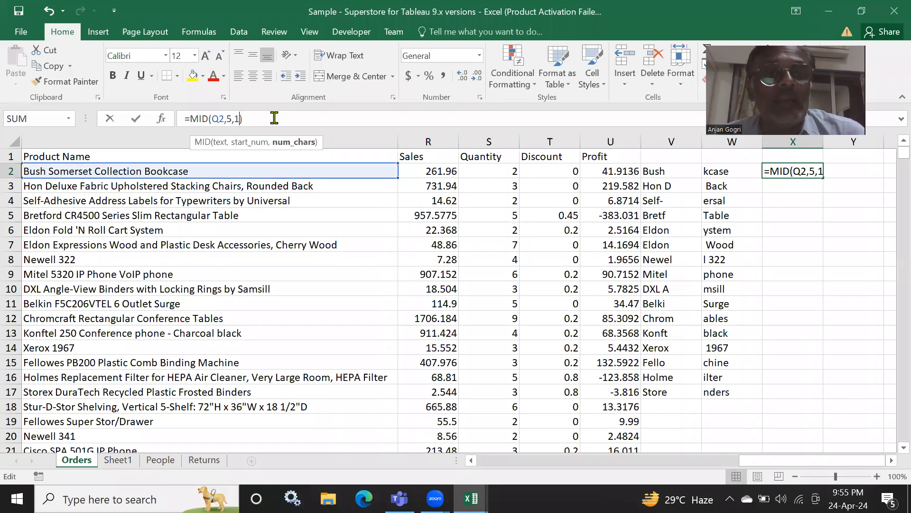
{"action": "key", "text": "BackSpace"}
{"action": "type", "text": "2"}
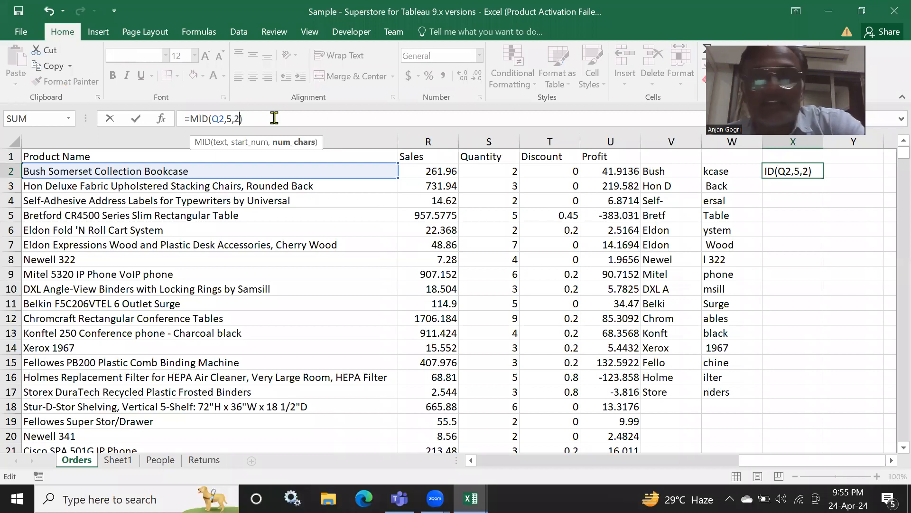
{"action": "key", "text": "Return"}
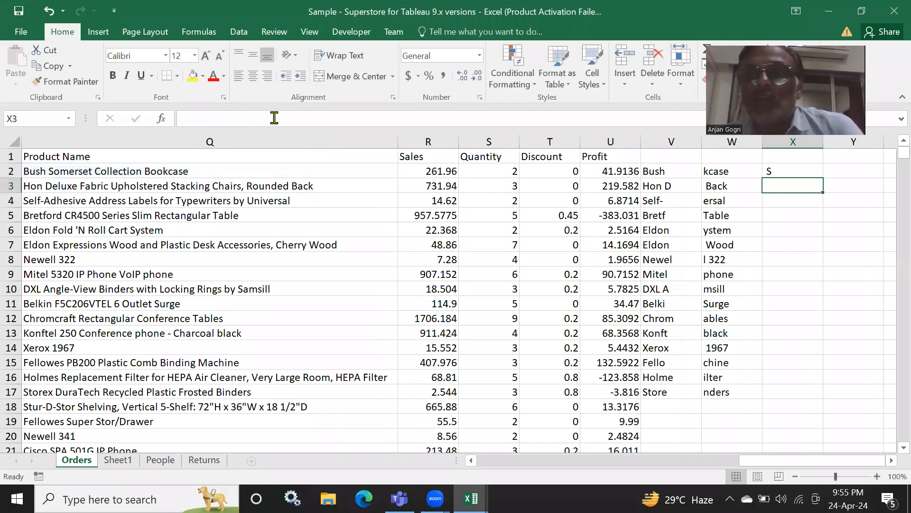
Compare the MID result in cell X2 with the product names in Q2 and Q3
{"action": "left_click", "coordinate": [776, 172]}
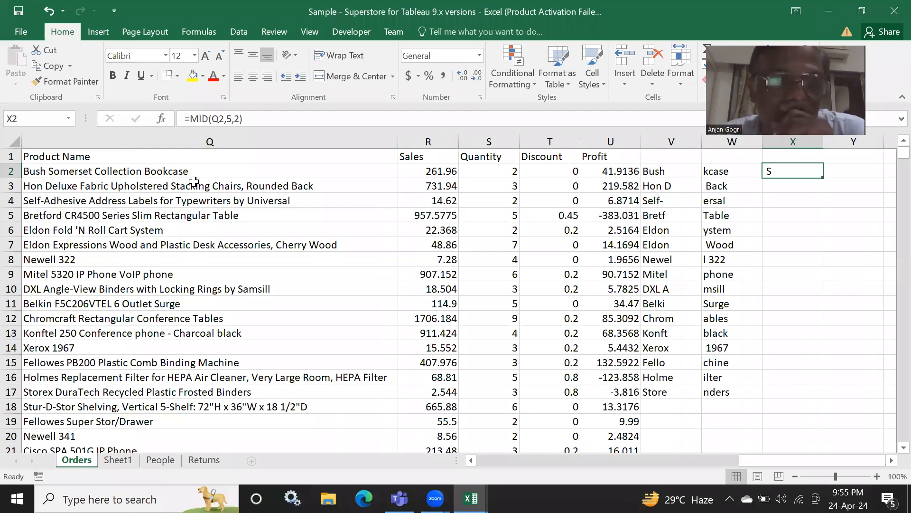
{"action": "left_click", "coordinate": [68, 185]}
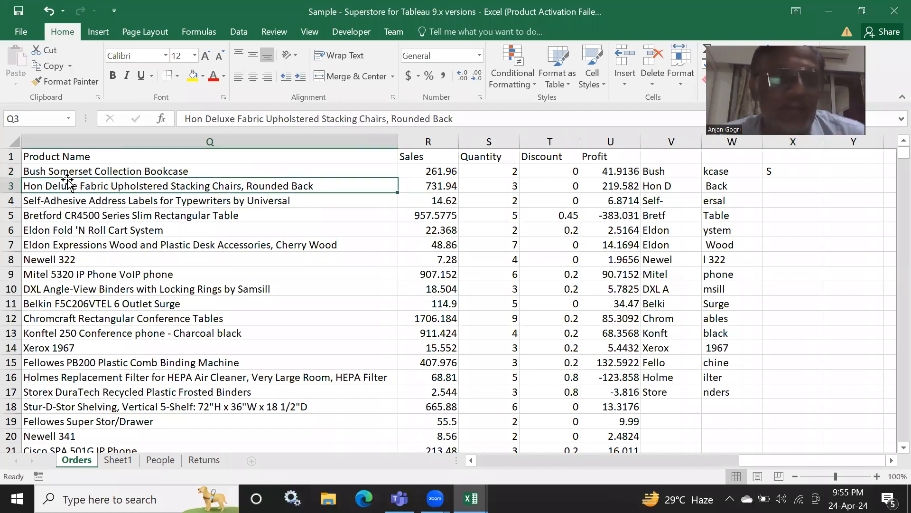
{"action": "left_click", "coordinate": [55, 167]}
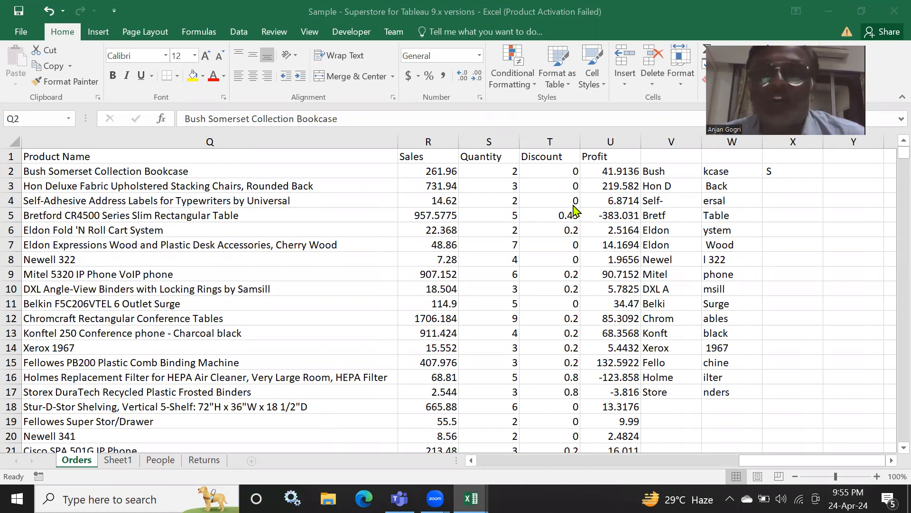
{"action": "left_click", "coordinate": [768, 172]}
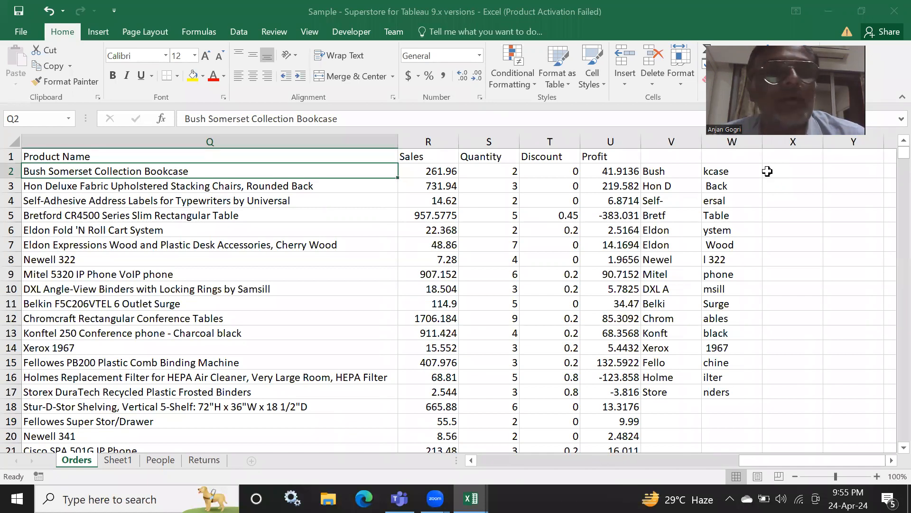
{"action": "left_click", "coordinate": [768, 171]}
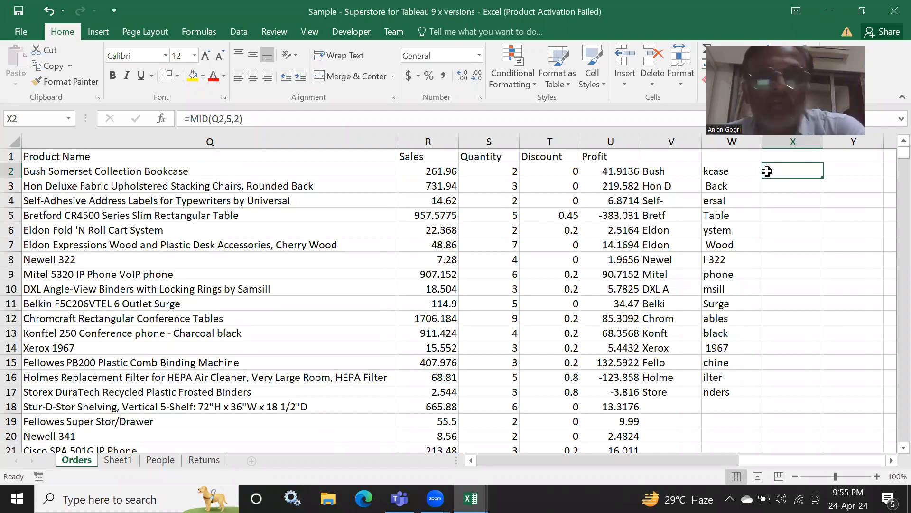
{"action": "left_click", "coordinate": [332, 94]}
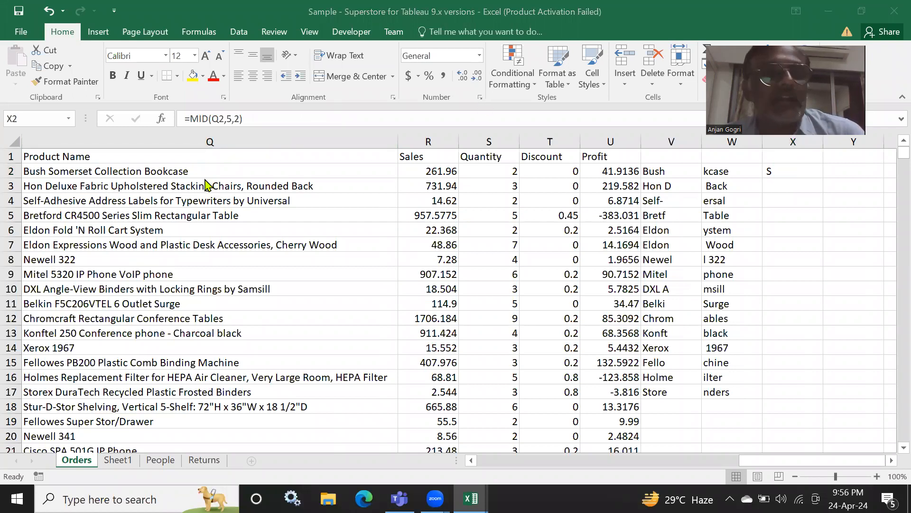
Replace the product name in cell Q2 with YUG
{"action": "left_click", "coordinate": [186, 168]}
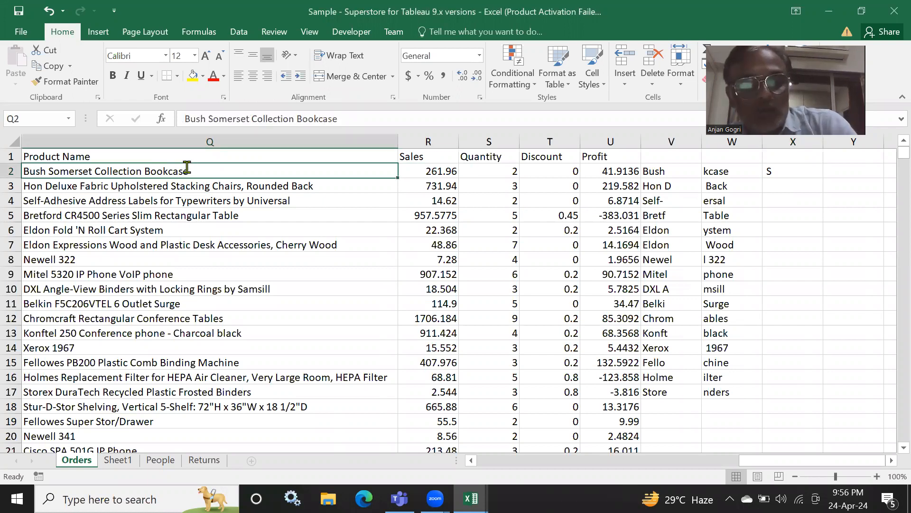
{"action": "type", "text": "YUG"}
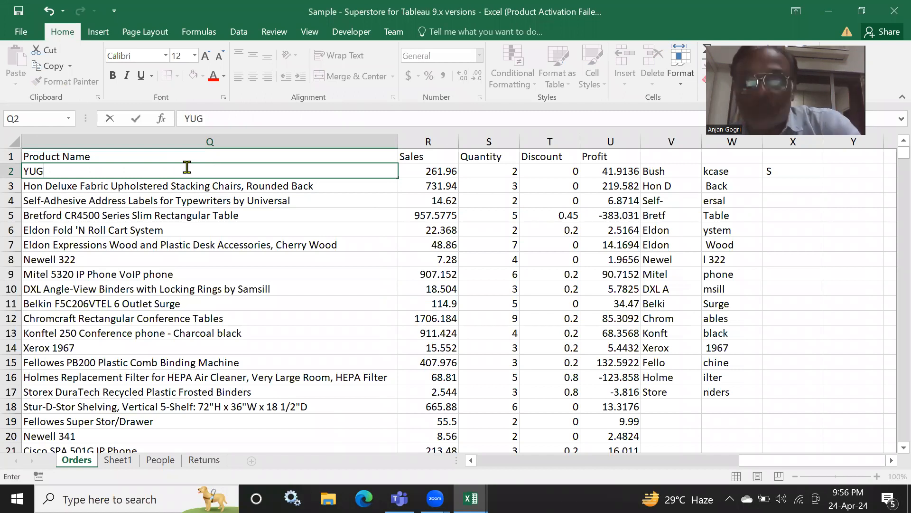
{"action": "key", "text": "Return"}
Replace the contents of cell X2 with =MID(Q2,1,2) to extract the first two characters of the product name
{"action": "key", "text": "Up"}
{"action": "key", "text": "Right"}
{"action": "key", "text": "Right"}
{"action": "key", "text": "Right"}
{"action": "key", "text": "Right"}
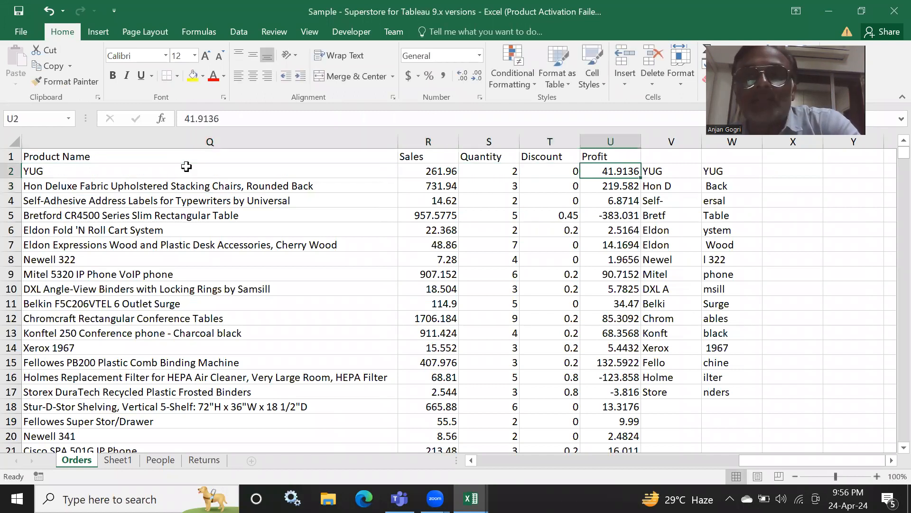
{"action": "key", "text": "Right"}
{"action": "key", "text": "Right"}
{"action": "key", "text": "Home"}
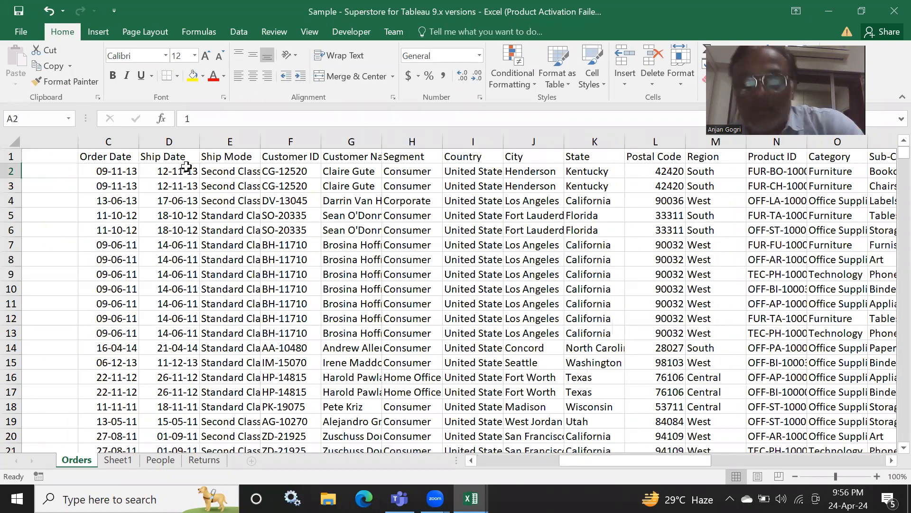
{"action": "key", "text": "Right"}
{"action": "key", "text": "Right"}
{"action": "key", "text": "Right"}
{"action": "key", "text": "Right"}
{"action": "key", "text": "Right"}
{"action": "key", "text": "Right"}
{"action": "key", "text": "Right"}
{"action": "key", "text": "Right"}
{"action": "key", "text": "Right"}
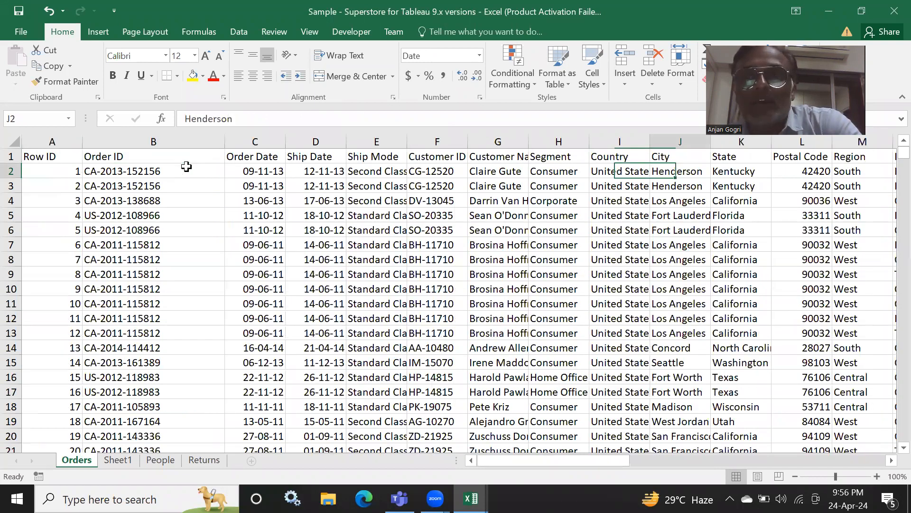
{"action": "key", "text": "Right"}
{"action": "key", "text": "Right"}
{"action": "key", "text": "Right"}
{"action": "key", "text": "Right"}
{"action": "key", "text": "Right"}
{"action": "key", "text": "Right"}
{"action": "key", "text": "Right"}
{"action": "key", "text": "Right"}
{"action": "key", "text": "Right"}
{"action": "key", "text": "Right"}
{"action": "key", "text": "Right"}
{"action": "key", "text": "Right"}
{"action": "key", "text": "Right"}
{"action": "key", "text": "Right"}
{"action": "key", "text": "Right"}
{"action": "key", "text": "Right"}
{"action": "key", "text": "Right"}
{"action": "key", "text": "Right"}
{"action": "key", "text": "Left"}
{"action": "key", "text": "Left"}
{"action": "key", "text": "Left"}
{"action": "key", "text": "Left"}
{"action": "key", "text": "Left"}
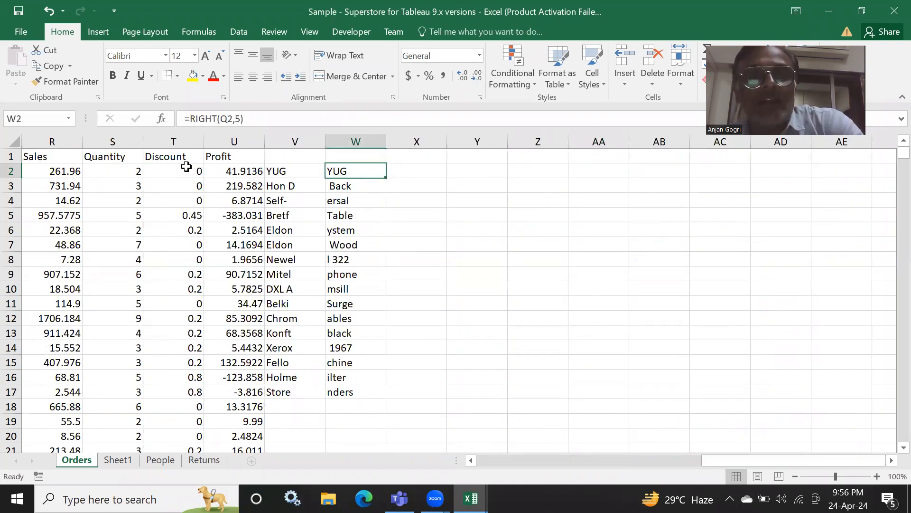
{"action": "key", "text": "Right"}
{"action": "type", "text": "=mid"}
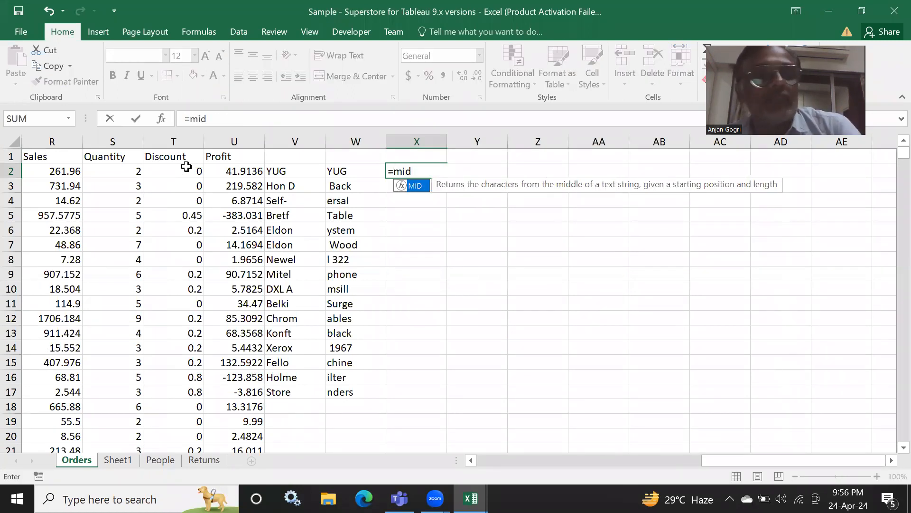
{"action": "left_click", "coordinate": [471, 460]}
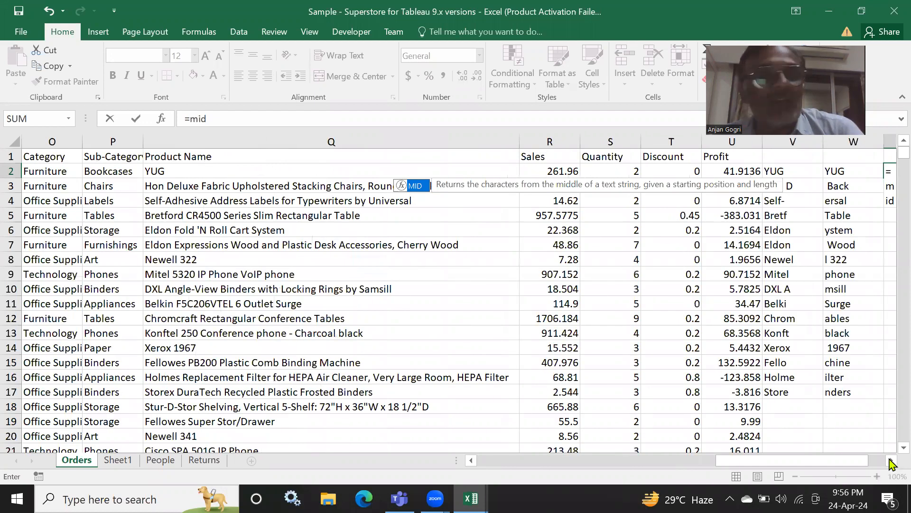
{"action": "left_click", "coordinate": [891, 460]}
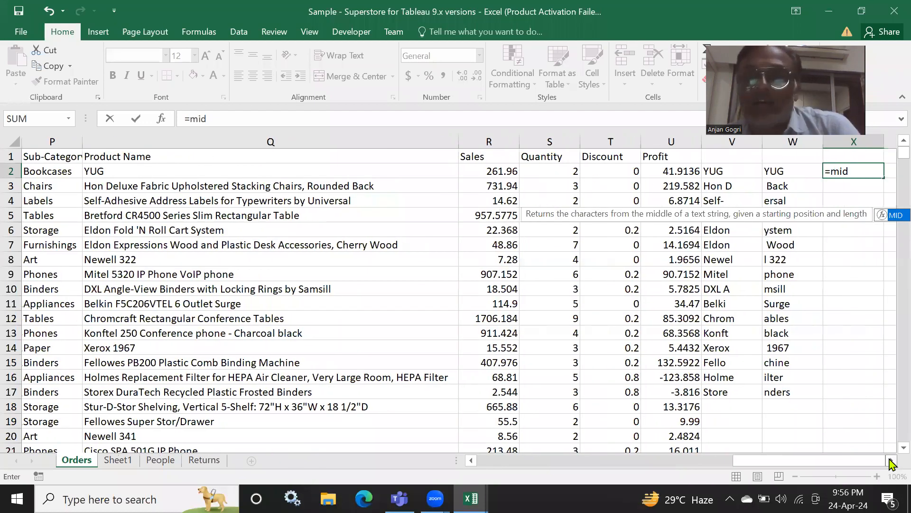
{"action": "type", "text": "("}
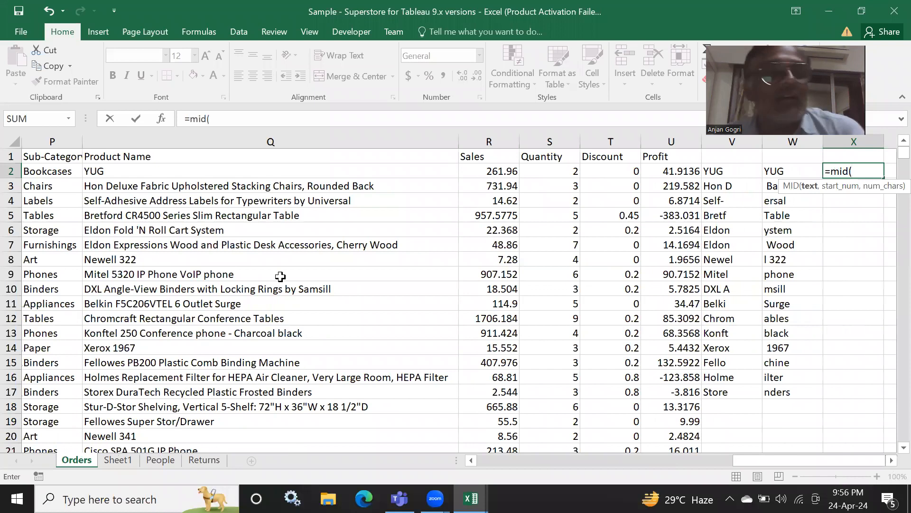
{"action": "left_click", "coordinate": [89, 174]}
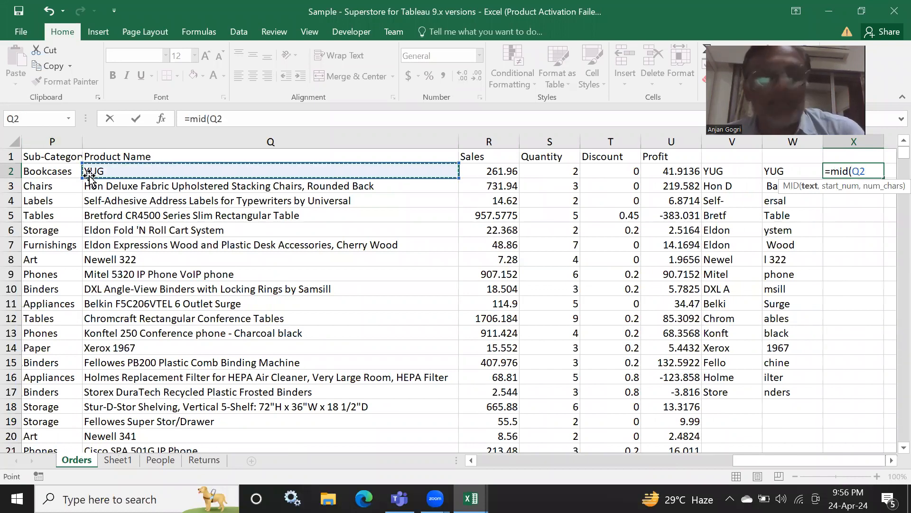
{"action": "type", "text": ","}
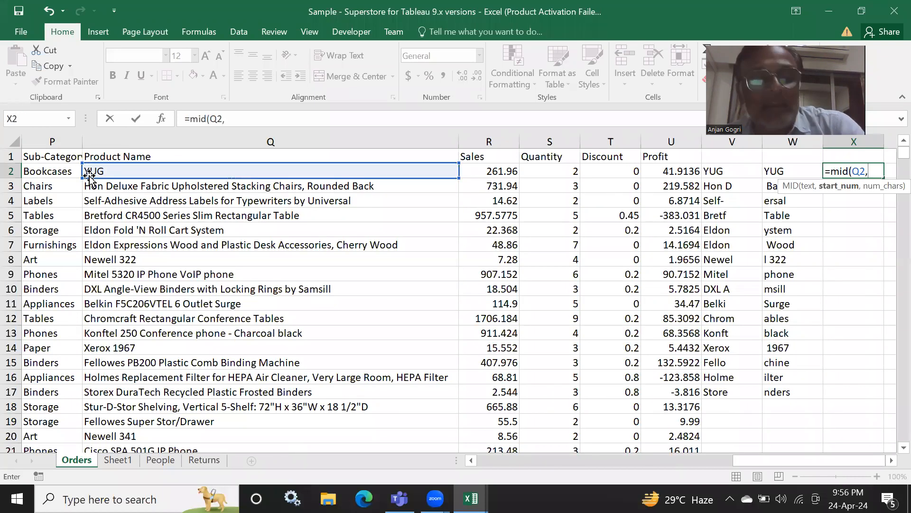
{"action": "type", "text": "1,2"}
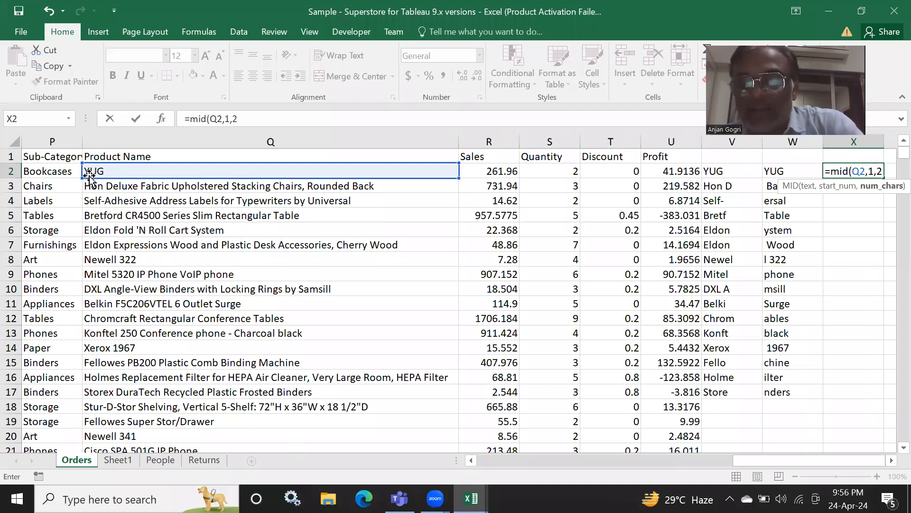
{"action": "type", "text": ")"}
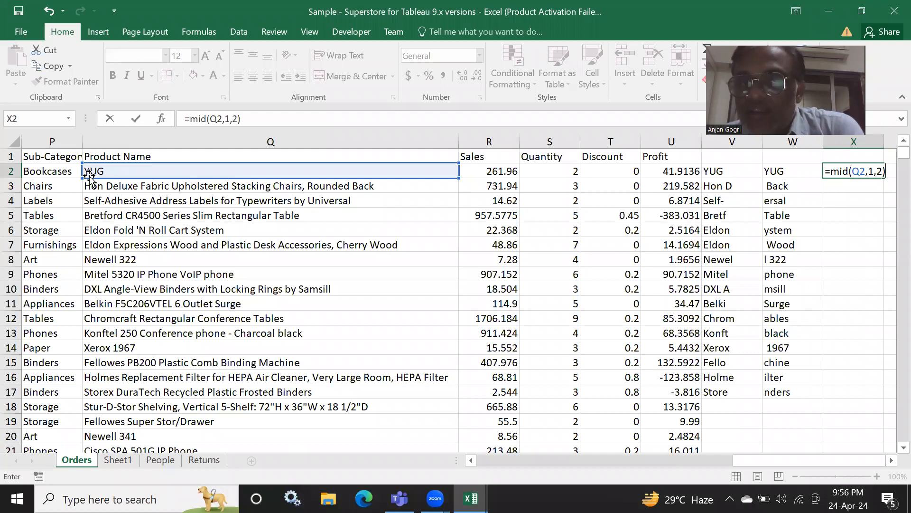
{"action": "key", "text": "Return"}
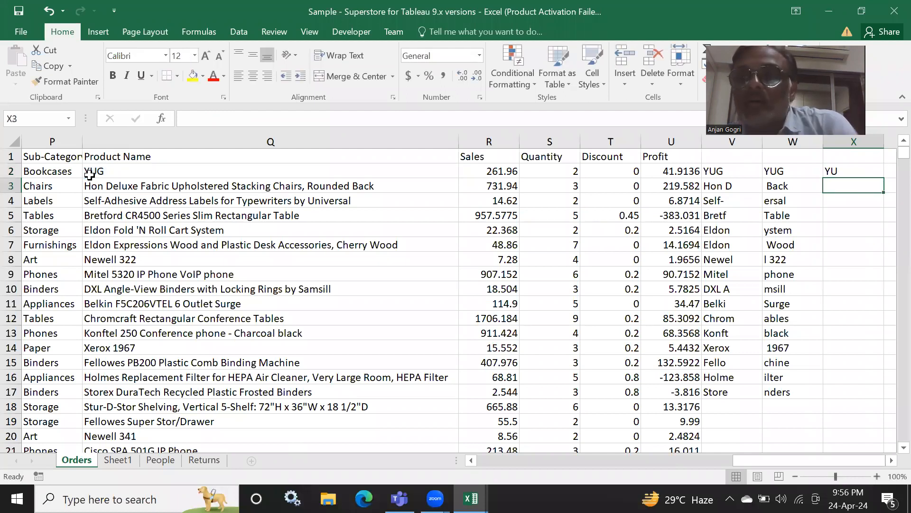
{"action": "left_click", "coordinate": [839, 172]}
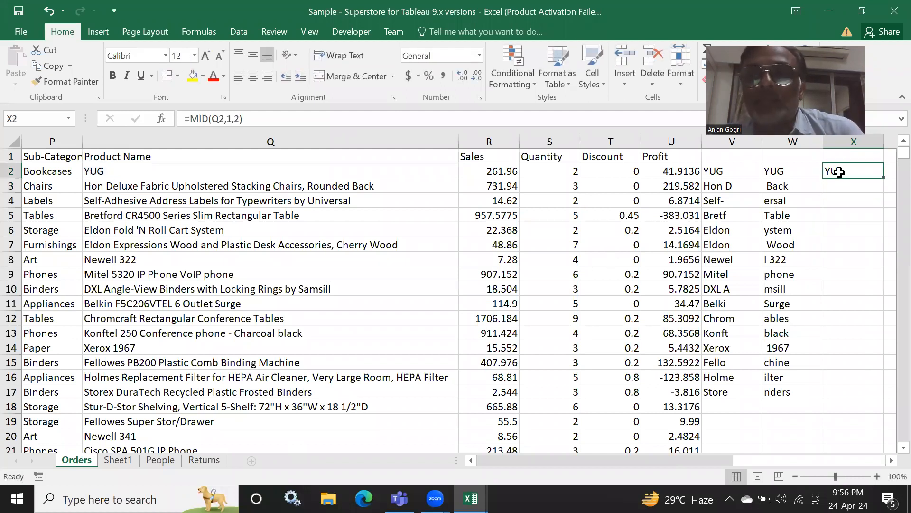
{"action": "double_click", "coordinate": [839, 172]}
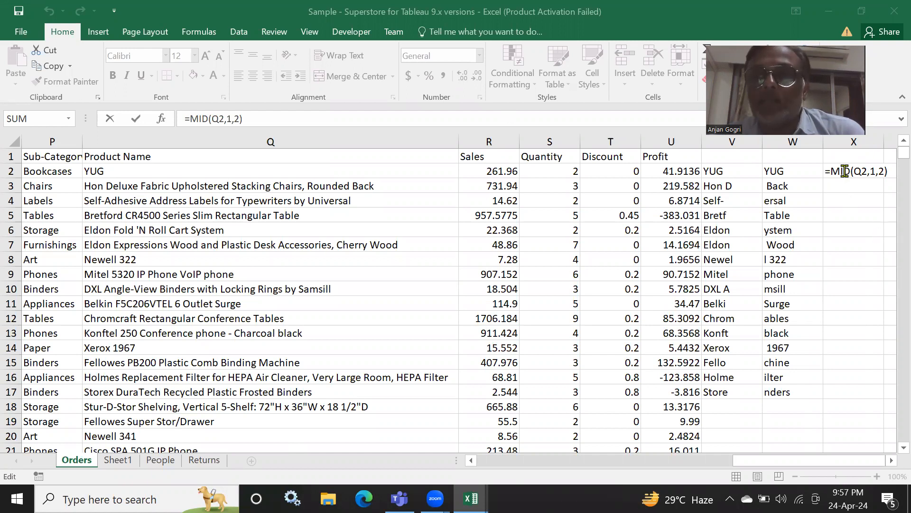
{"action": "left_click", "coordinate": [845, 171]}
{"action": "key", "text": "Return"}
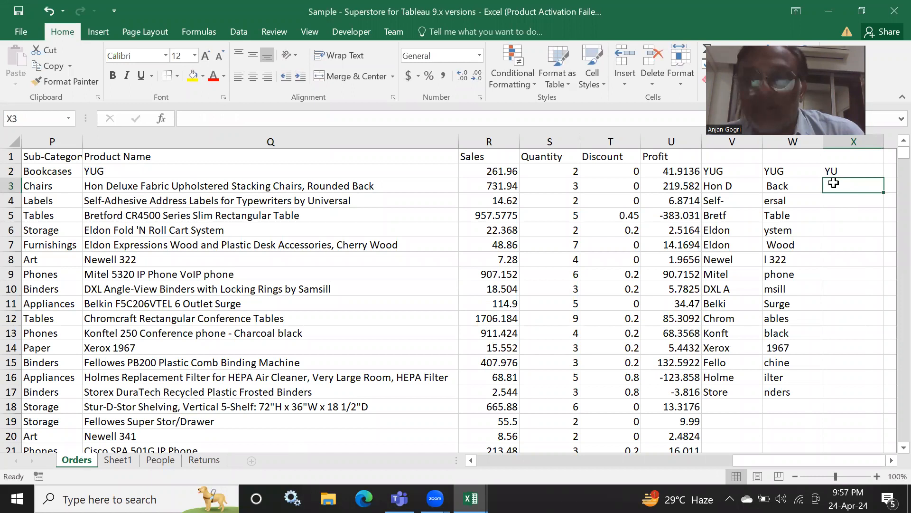
{"action": "type", "text": "="}
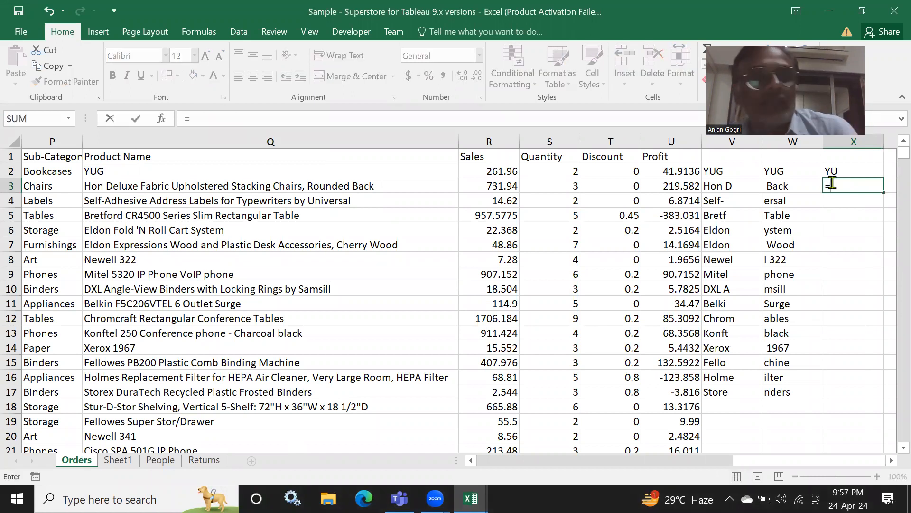
{"action": "key", "text": "Escape"}
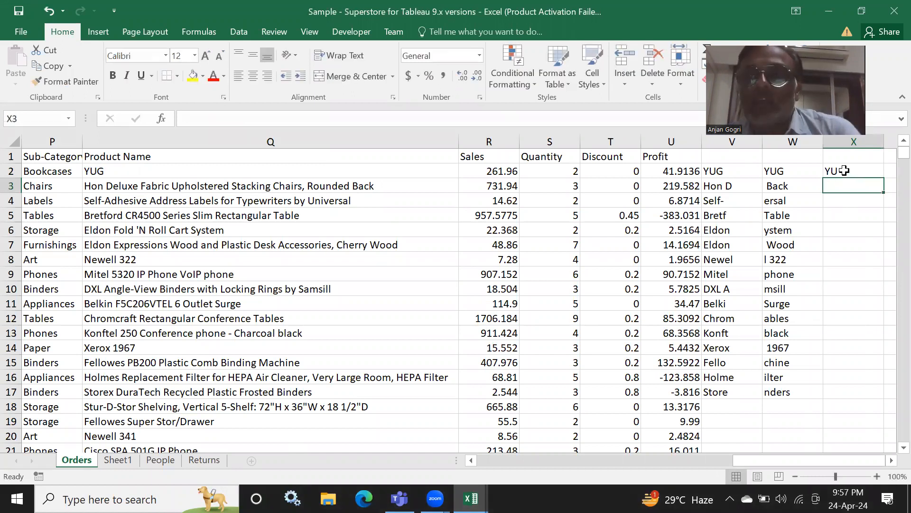
Fill the MID formula from cell X2 down to X17 and check the copied formulas in X4 and X3
{"action": "left_click", "coordinate": [844, 171]}
{"action": "left_click_drag", "start_coordinate": [881, 177], "coordinate": [864, 403]}
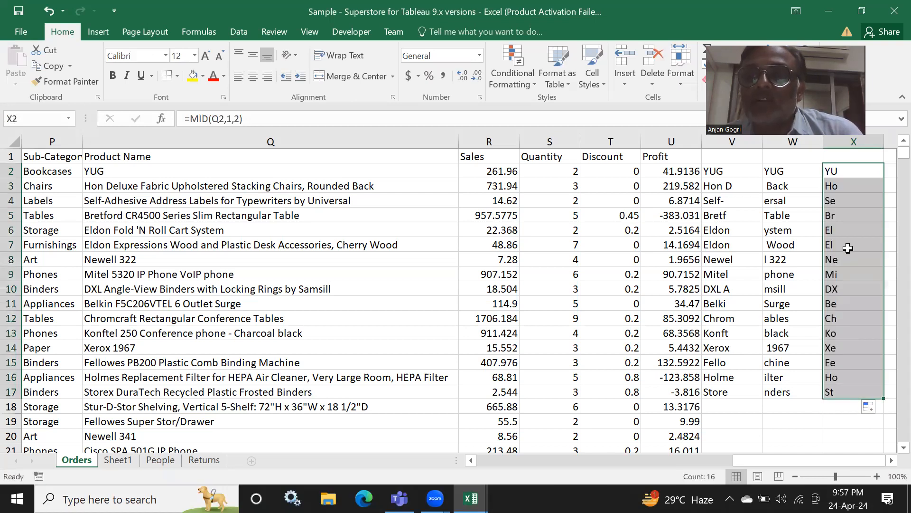
{"action": "left_click", "coordinate": [848, 248]}
{"action": "left_click", "coordinate": [838, 203]}
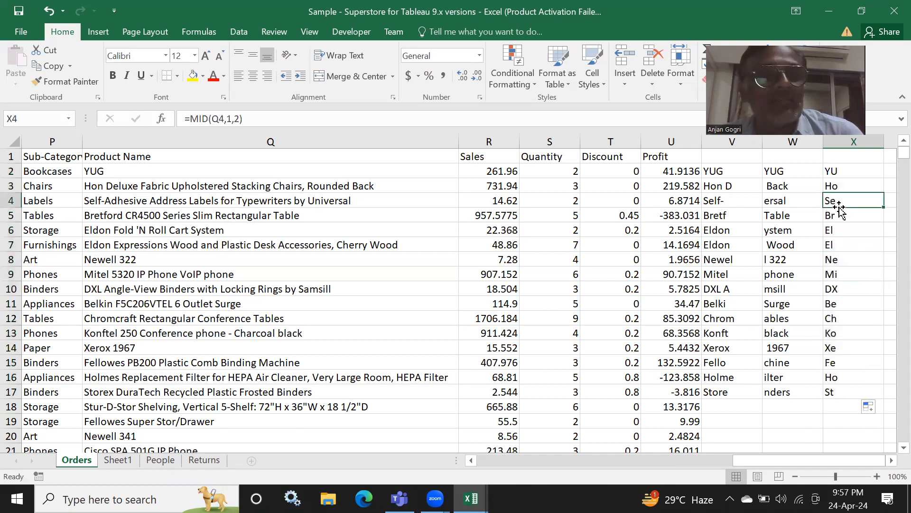
{"action": "left_click", "coordinate": [839, 186]}
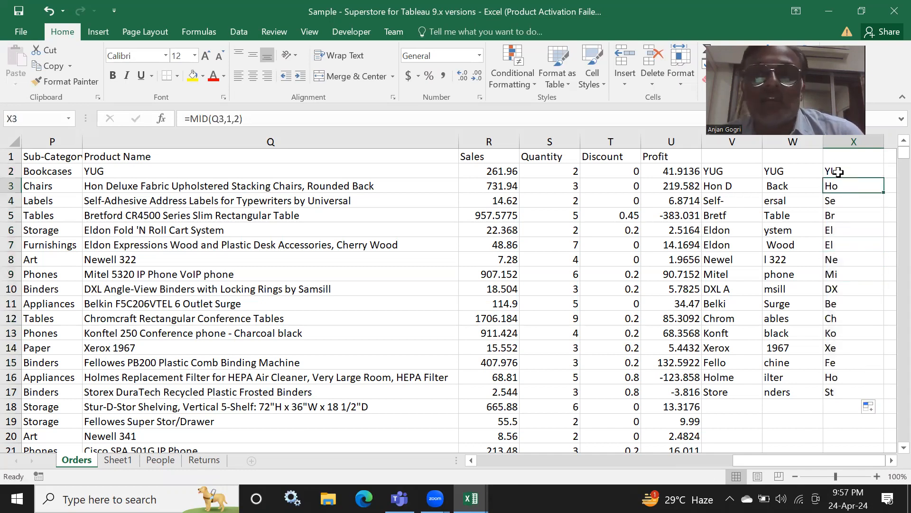
Enter =CONCATENATE(V2," good boy") in cell Y2 to append the text to the extracted characters in V2
{"action": "left_click", "coordinate": [839, 172]}
{"action": "key", "text": "Right"}
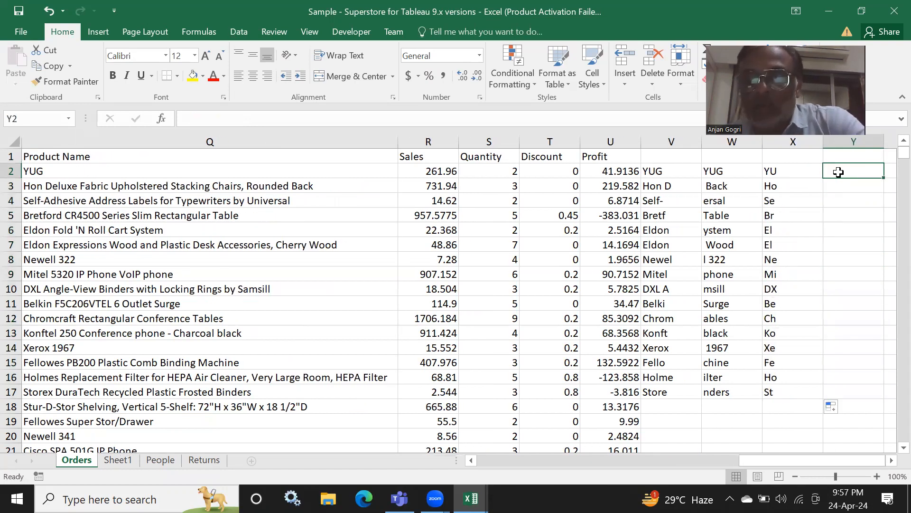
{"action": "key", "text": "Right"}
{"action": "key", "text": "Left"}
{"action": "key", "text": "Left"}
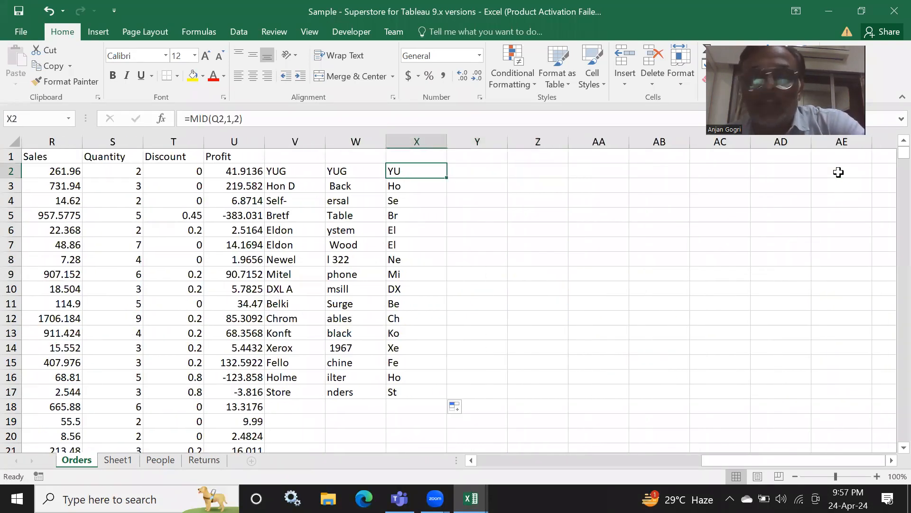
{"action": "key", "text": "Right"}
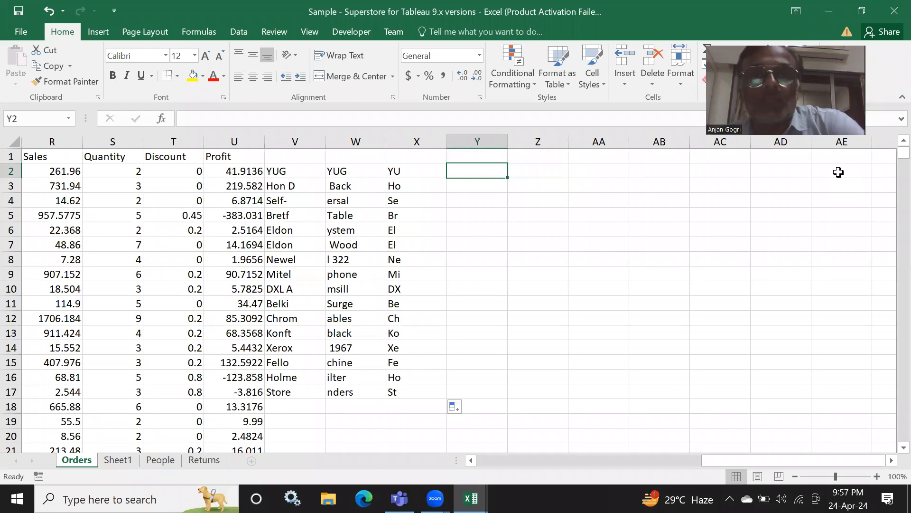
{"action": "left_click", "coordinate": [451, 56]}
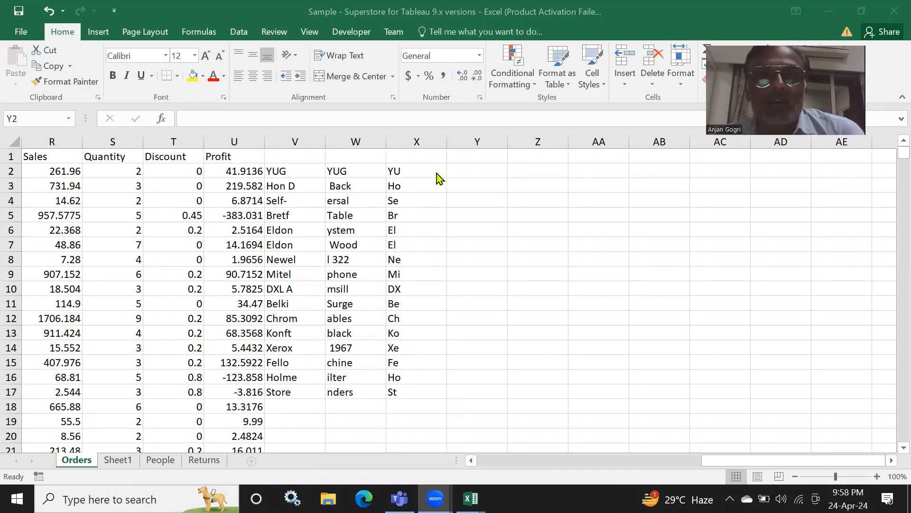
{"action": "left_click", "coordinate": [454, 171]}
{"action": "type", "text": "="}
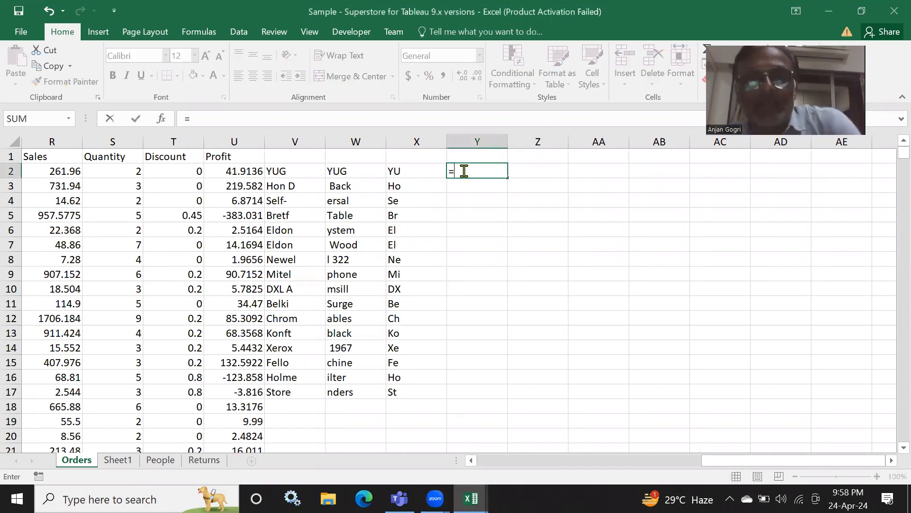
{"action": "type", "text": "co"}
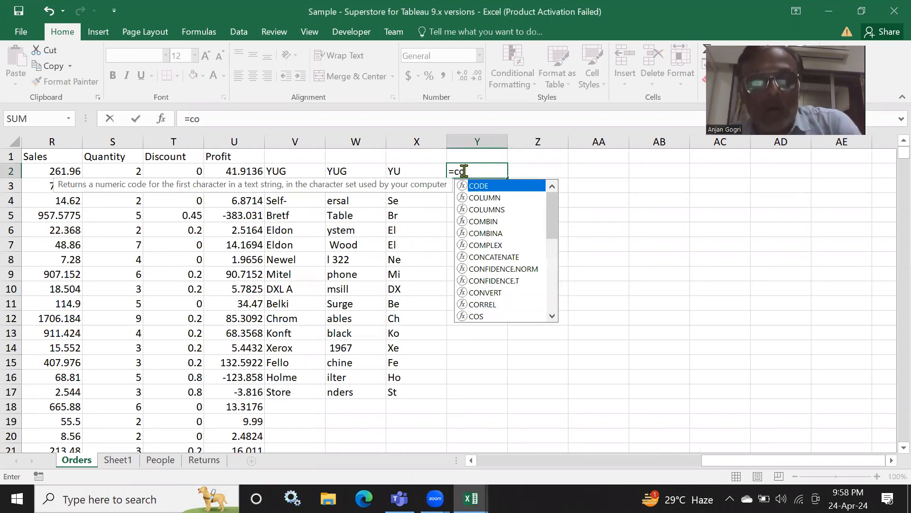
{"action": "type", "text": "n"}
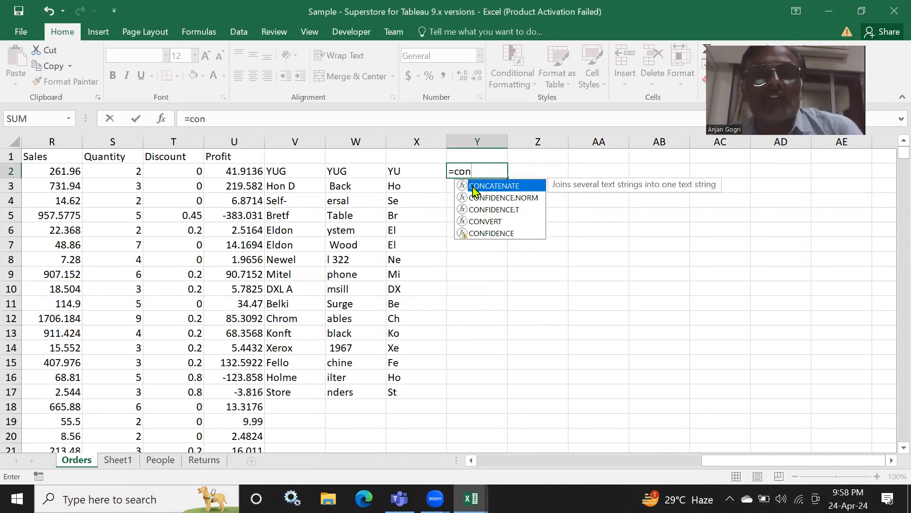
{"action": "double_click", "coordinate": [474, 187]}
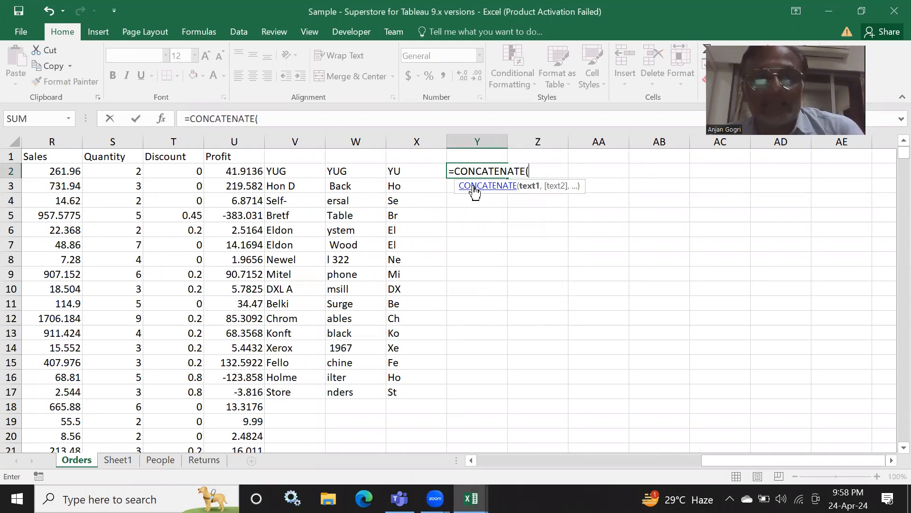
{"action": "left_click", "coordinate": [295, 167]}
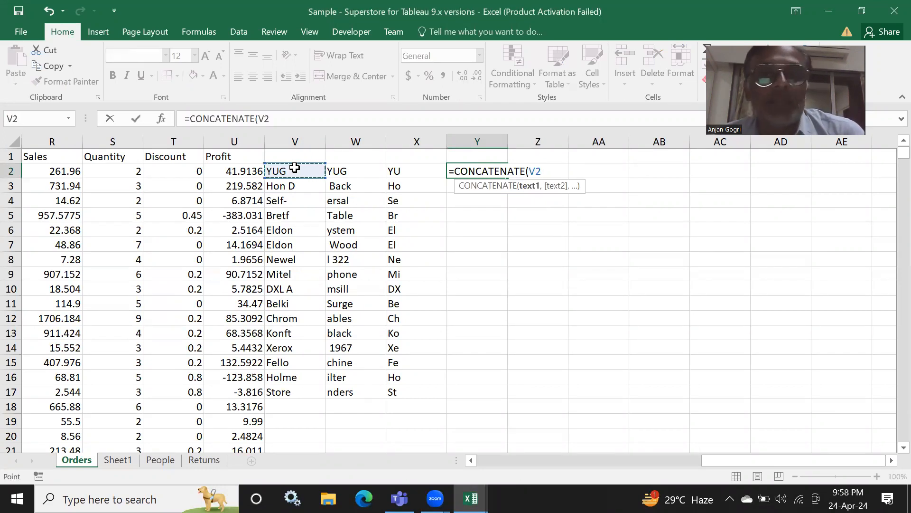
{"action": "type", "text": ",\" good"}
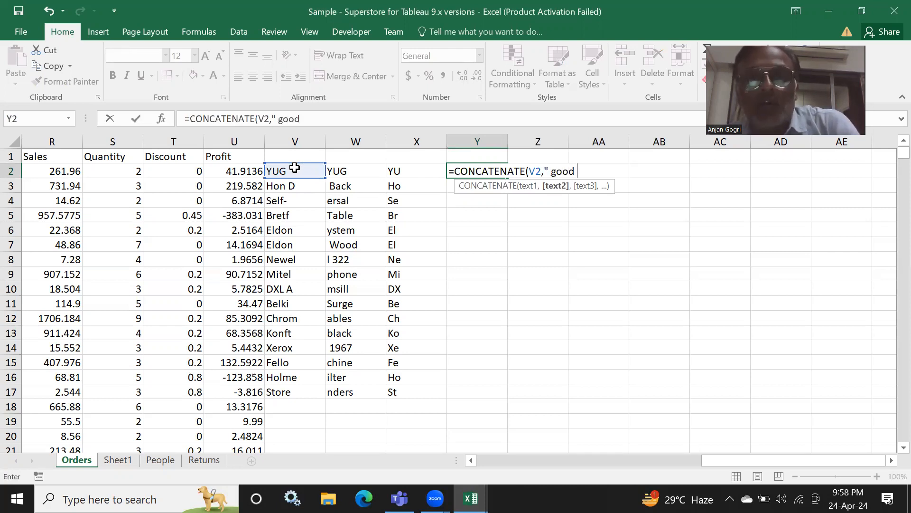
{"action": "type", "text": " boy"}
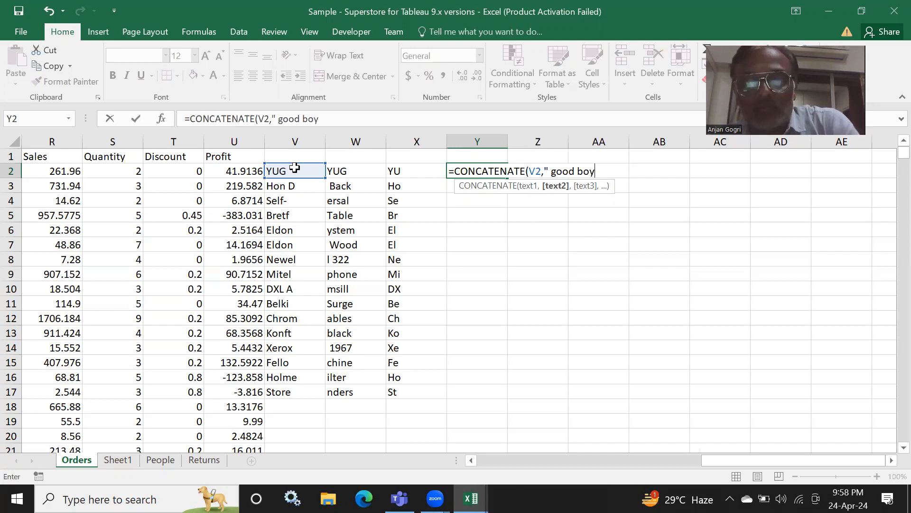
{"action": "type", "text": "\")"}
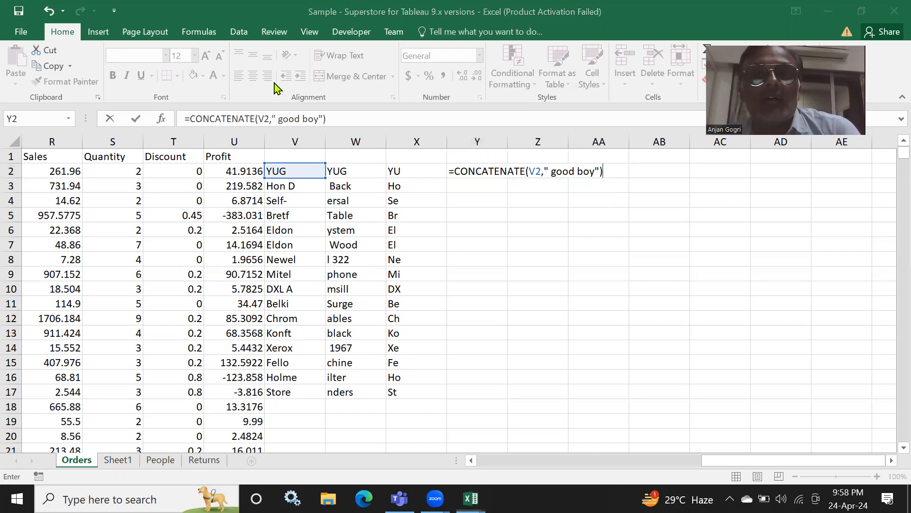
{"action": "key", "text": "Return"}
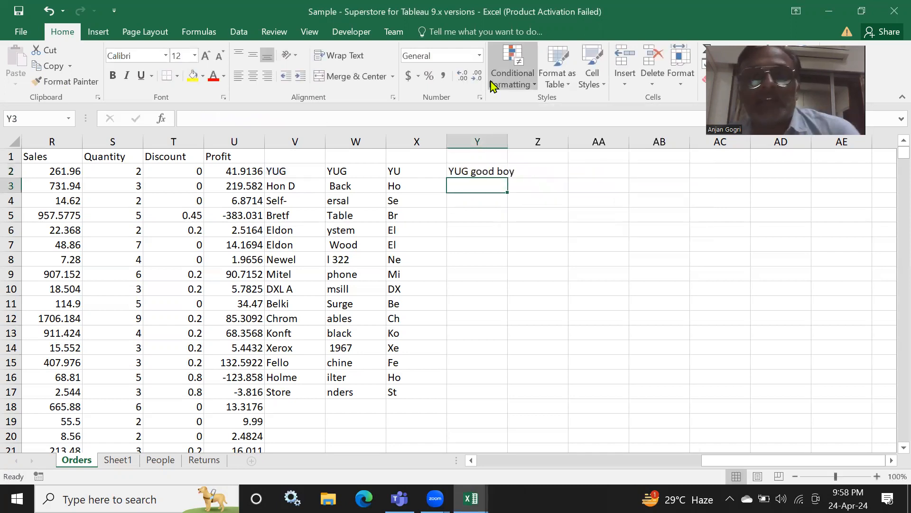
Fill the CONCATENATE formula from cell Y2 down to Y17 and autofit column Y to its contents
{"action": "left_click", "coordinate": [466, 169]}
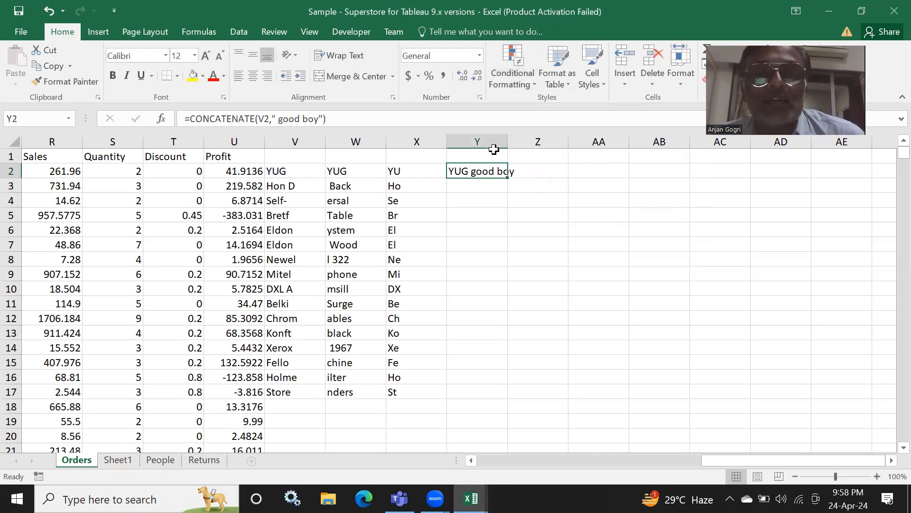
{"action": "left_click_drag", "start_coordinate": [504, 135], "coordinate": [504, 134]}
{"action": "double_click", "coordinate": [504, 135]}
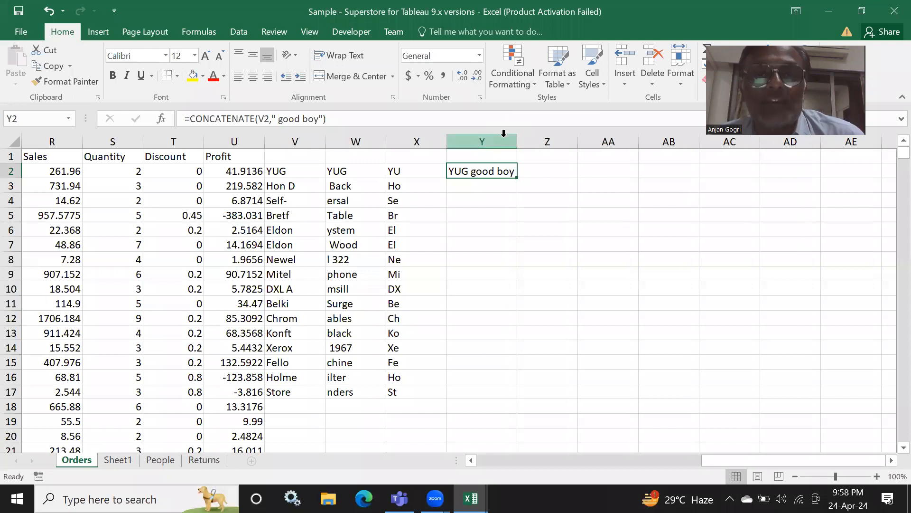
{"action": "left_click_drag", "start_coordinate": [519, 178], "coordinate": [512, 398]}
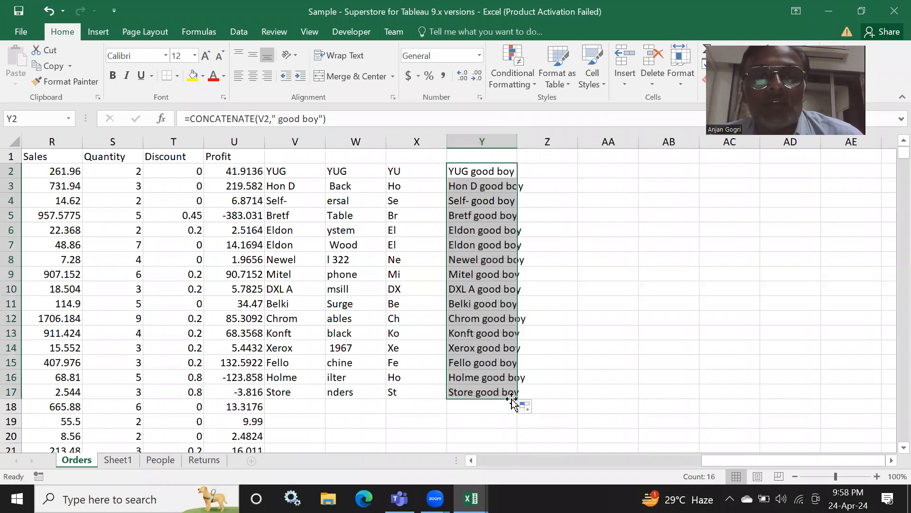
{"action": "double_click", "coordinate": [518, 141]}
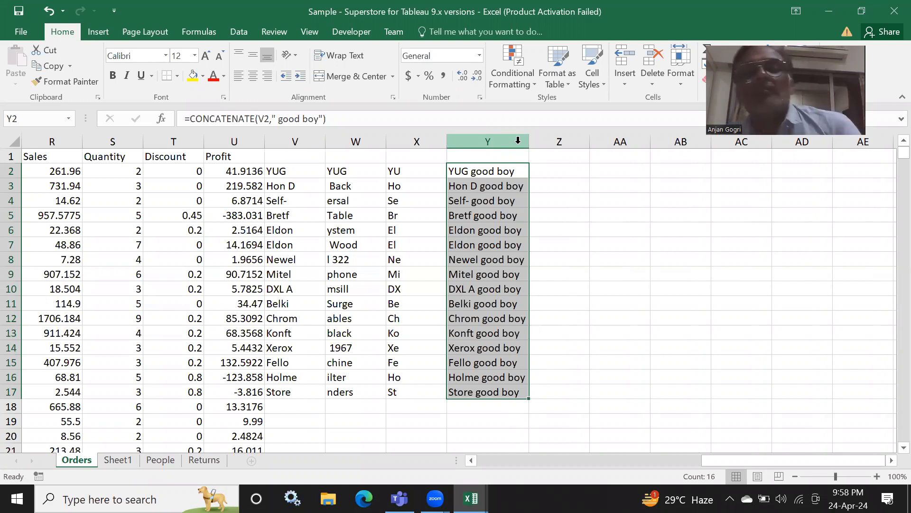
Review the CONCATENATE formula in cell Y2 and the RIGHT and MID formulas in W2 and X2
{"action": "left_click", "coordinate": [474, 171]}
{"action": "double_click", "coordinate": [475, 172]}
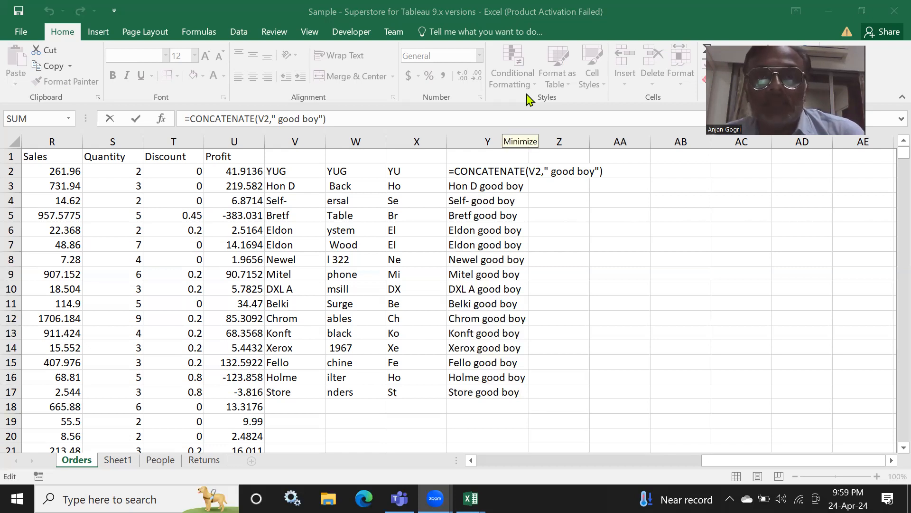
{"action": "left_click", "coordinate": [612, 171]}
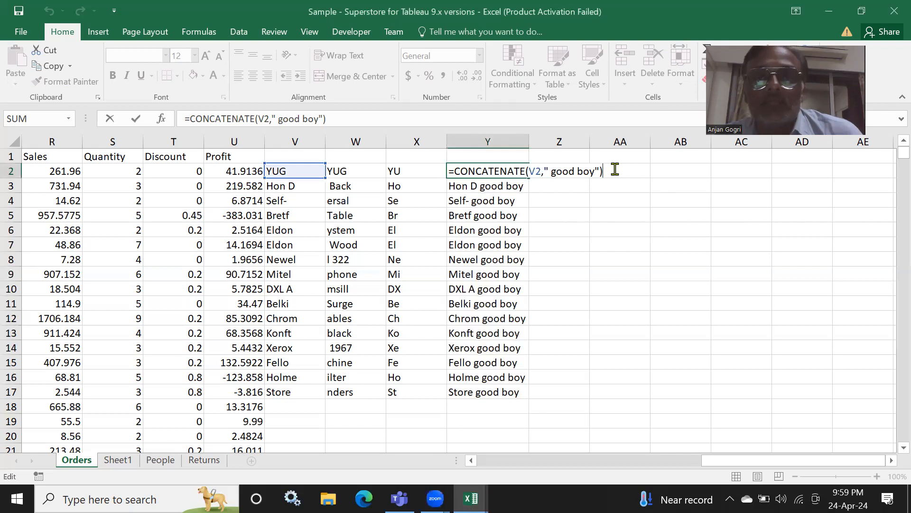
{"action": "key", "text": "Return"}
{"action": "key", "text": "Up"}
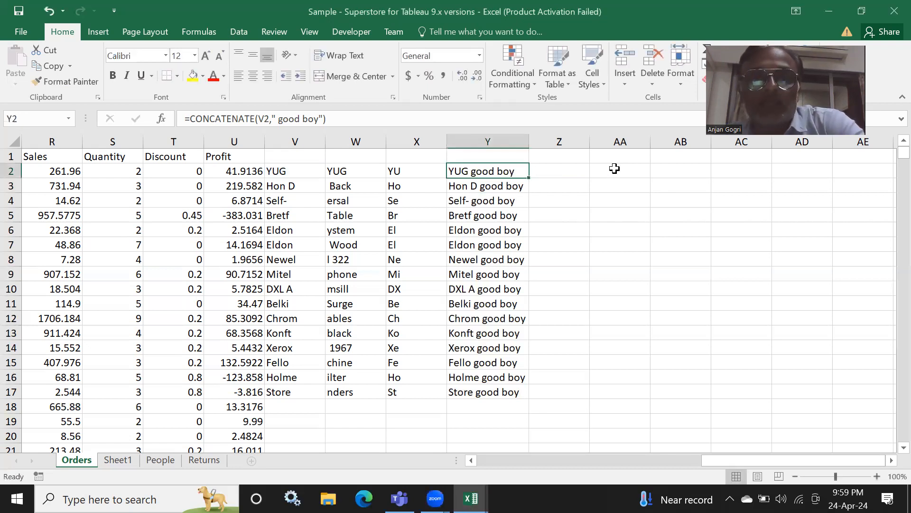
{"action": "key", "text": "Right"}
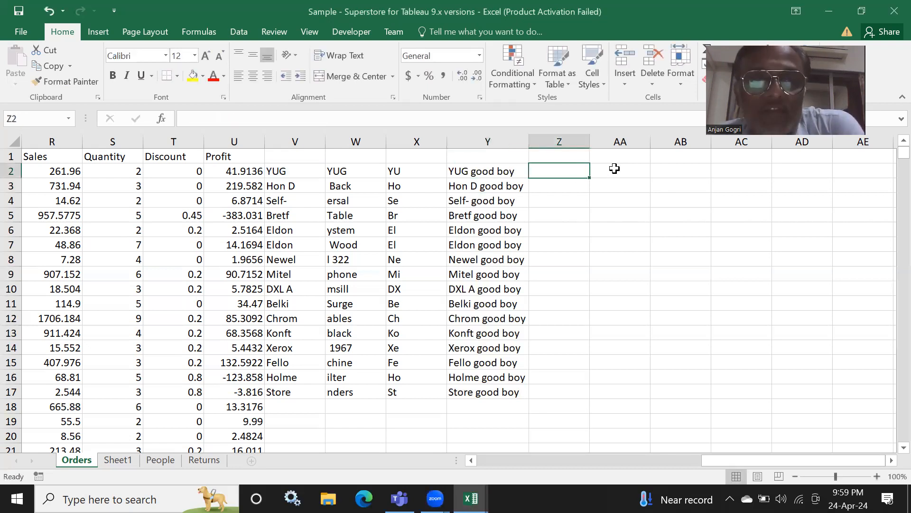
{"action": "left_click", "coordinate": [336, 173]}
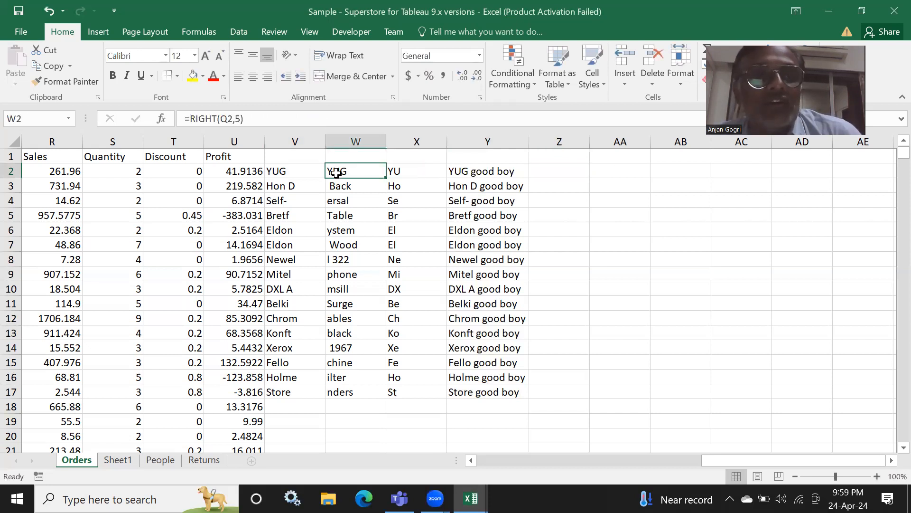
{"action": "left_click", "coordinate": [408, 172]}
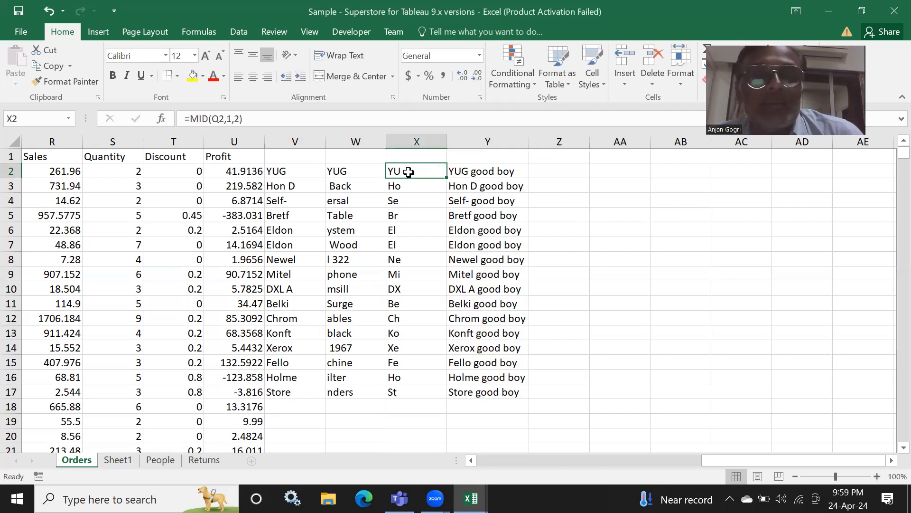
{"action": "left_click", "coordinate": [475, 174]}
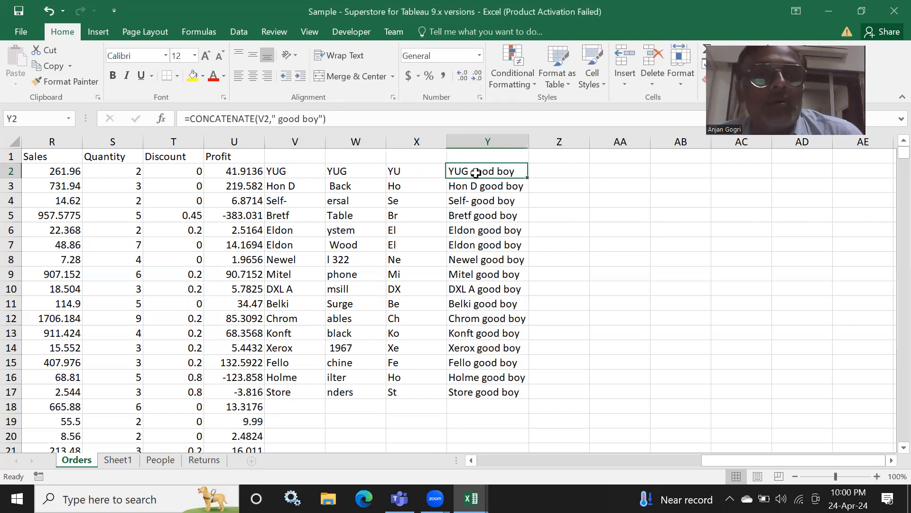
Enter =EXACT(W2,X2) in cell Z2 to test whether the RIGHT and MID results are identical
{"action": "left_click", "coordinate": [550, 172]}
{"action": "type", "text": "="}
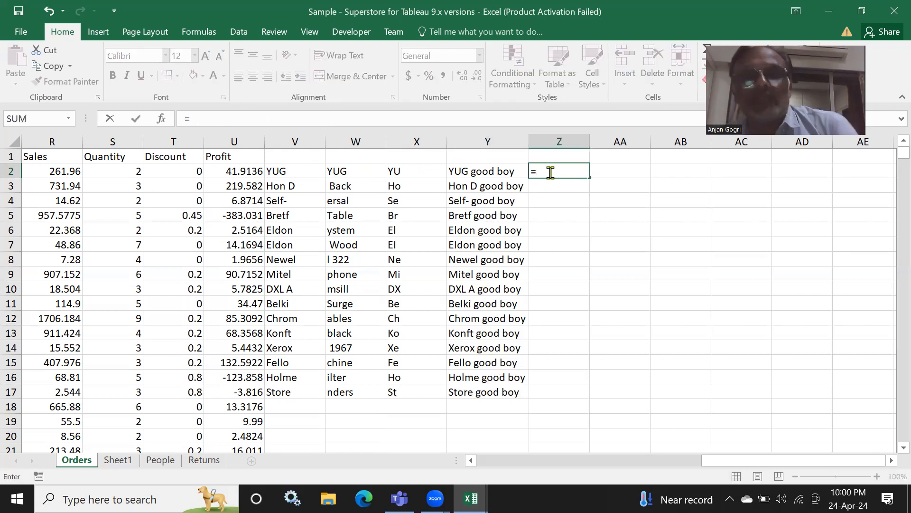
{"action": "type", "text": "exa"}
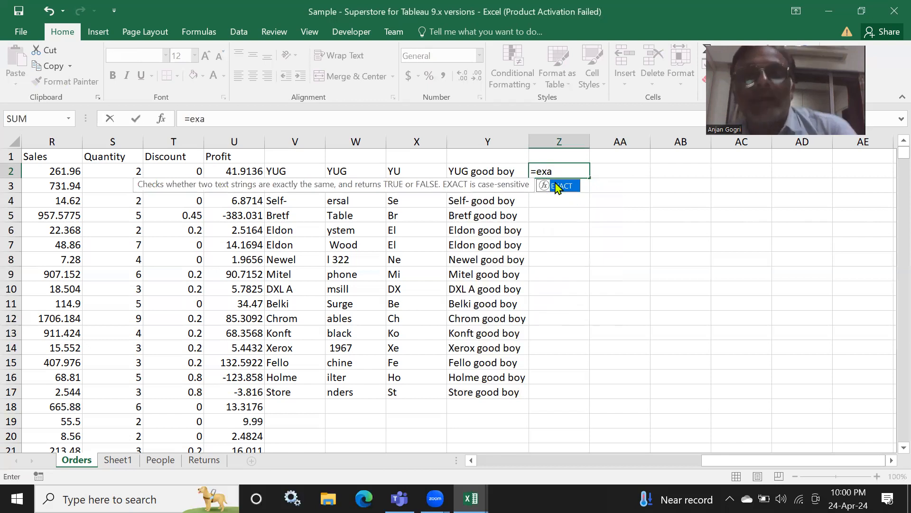
{"action": "double_click", "coordinate": [557, 186]}
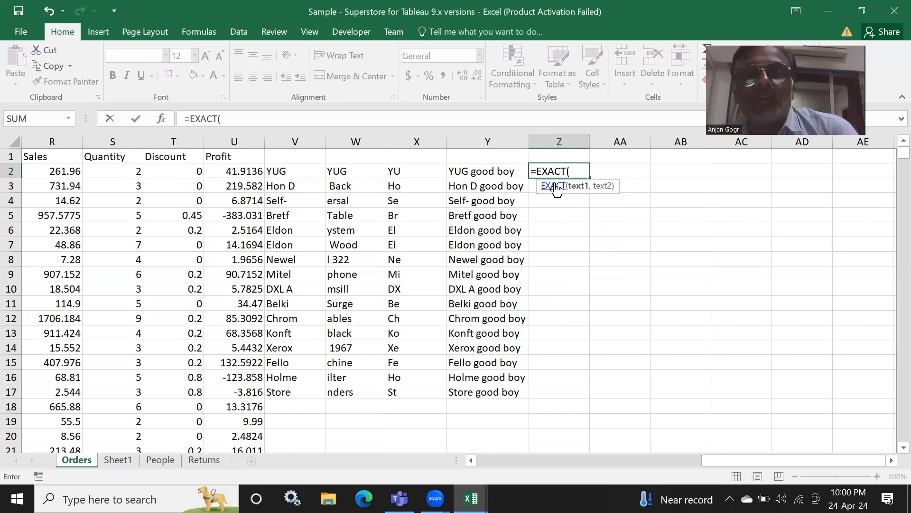
{"action": "left_click", "coordinate": [333, 171]}
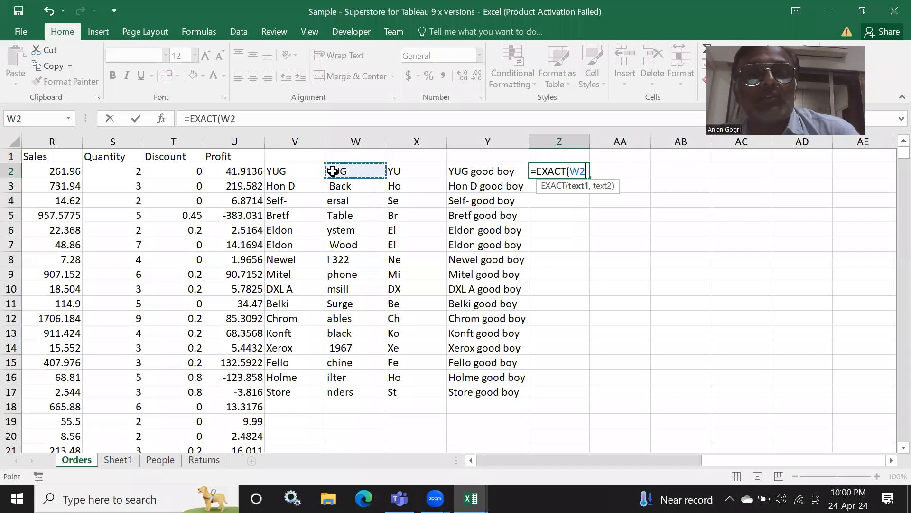
{"action": "type", "text": ","}
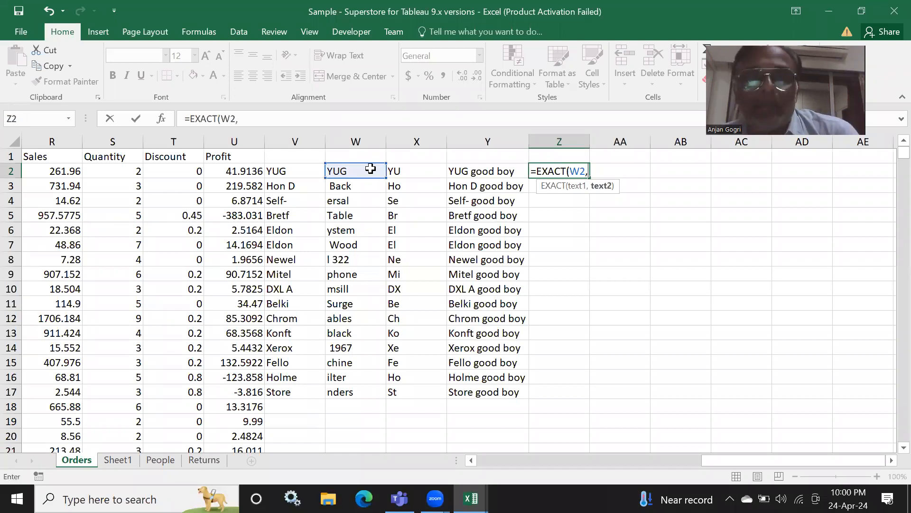
{"action": "left_click", "coordinate": [410, 171]}
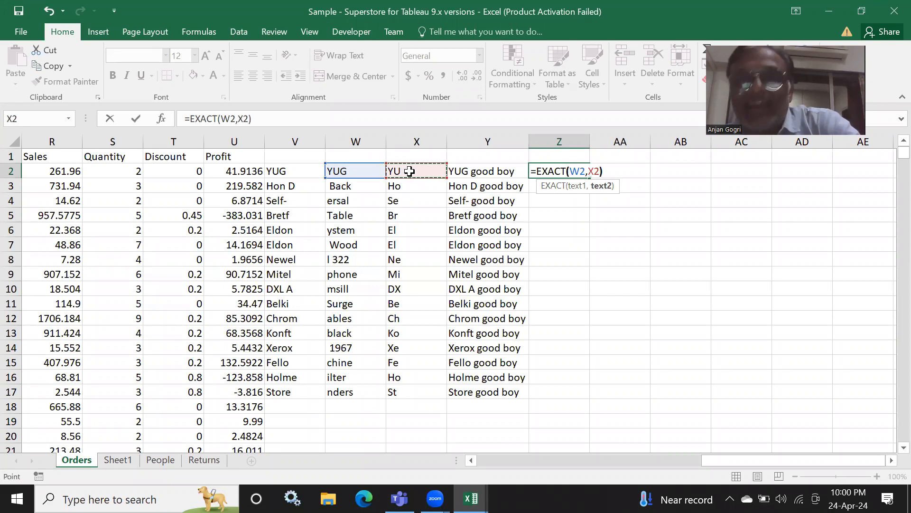
{"action": "key", "text": "Return"}
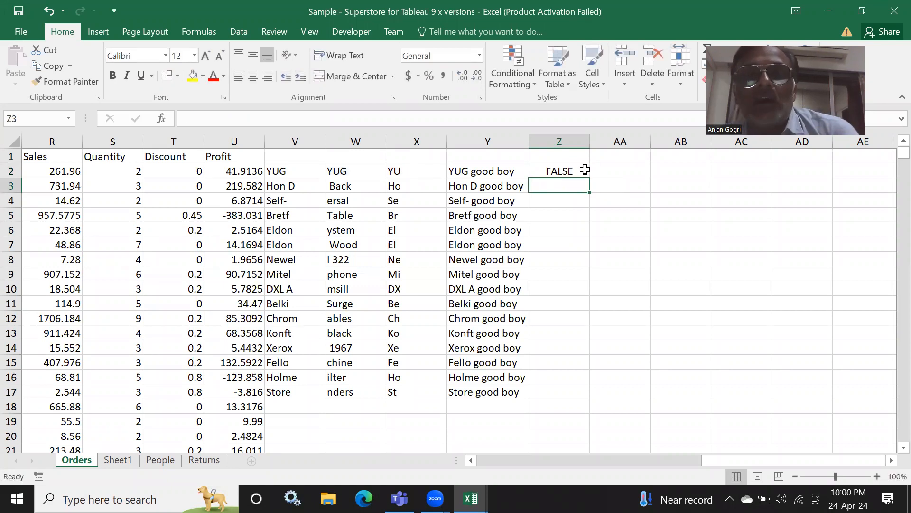
Check the compared cells W2 and X2, and fill the EXACT formula from cell Z2 down to Z17
{"action": "left_click", "coordinate": [580, 170]}
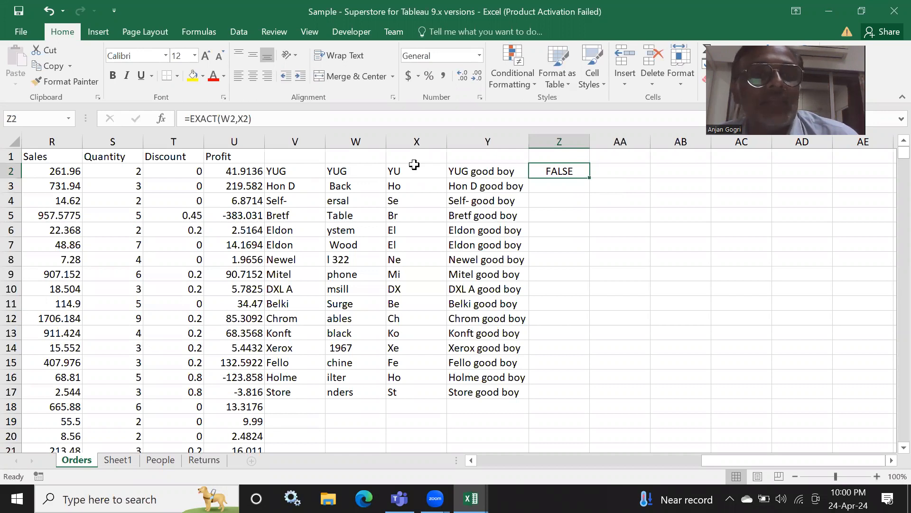
{"action": "left_click", "coordinate": [339, 168]}
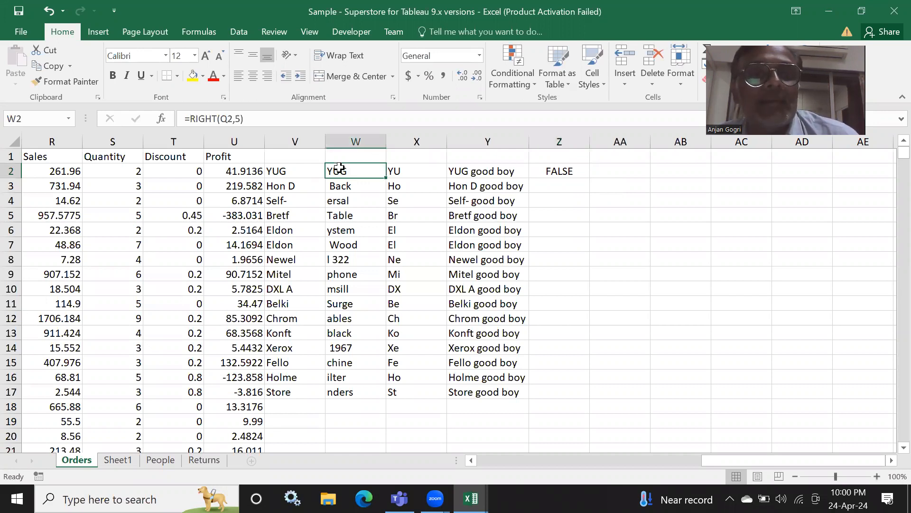
{"action": "left_click", "coordinate": [412, 174]}
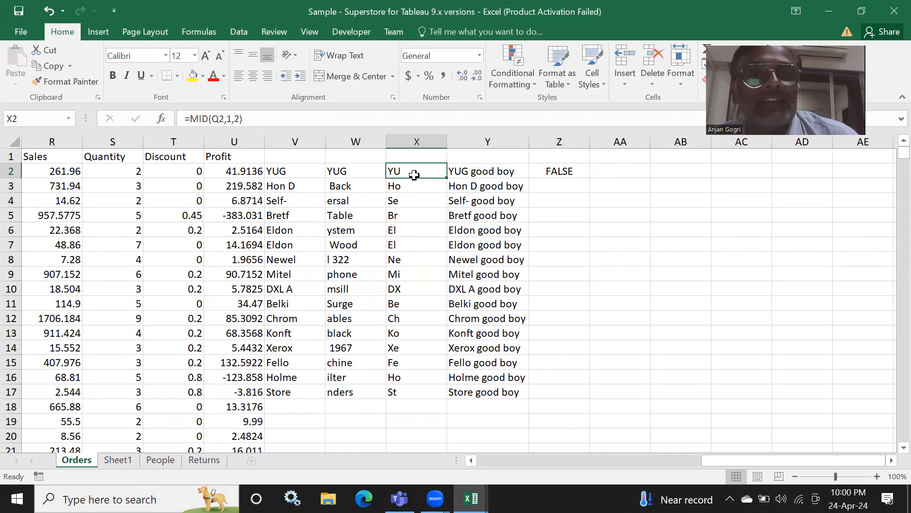
{"action": "left_click", "coordinate": [563, 172]}
{"action": "left_click_drag", "start_coordinate": [590, 178], "coordinate": [590, 404]}
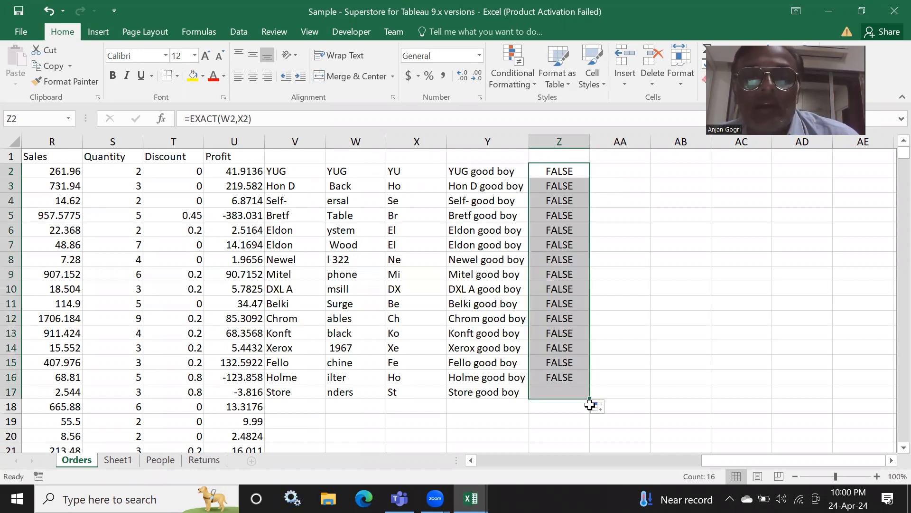
Replace the MID formula in cell X2 with the text YUG and check the EXACT comparison in Z2
{"action": "left_click", "coordinate": [394, 172]}
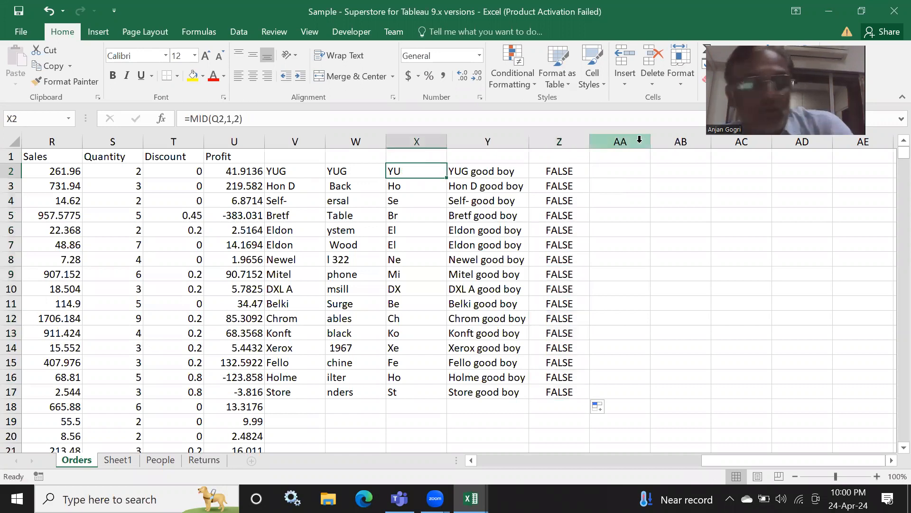
{"action": "type", "text": "YUG"}
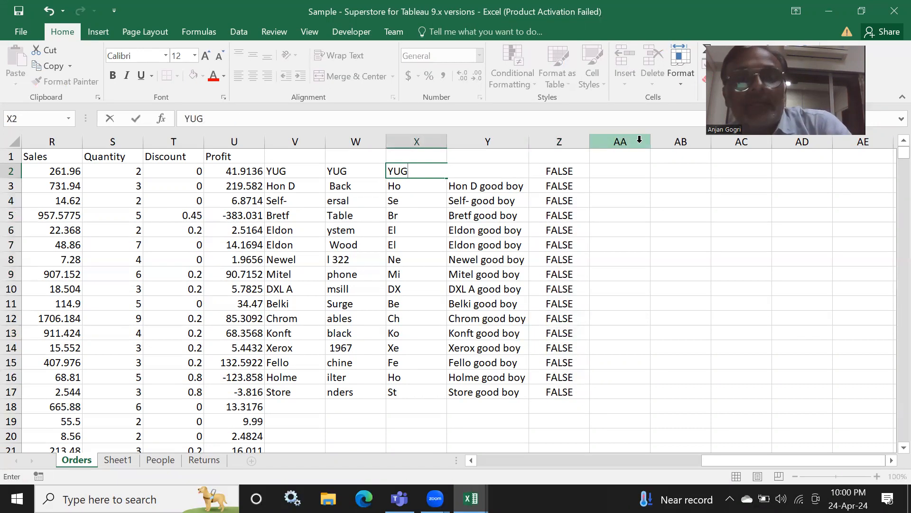
{"action": "key", "text": "Return"}
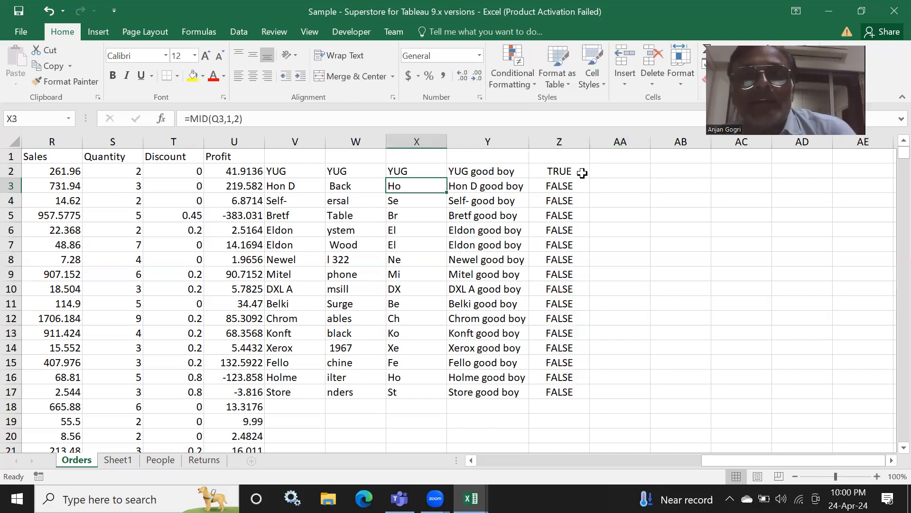
{"action": "left_click", "coordinate": [563, 169]}
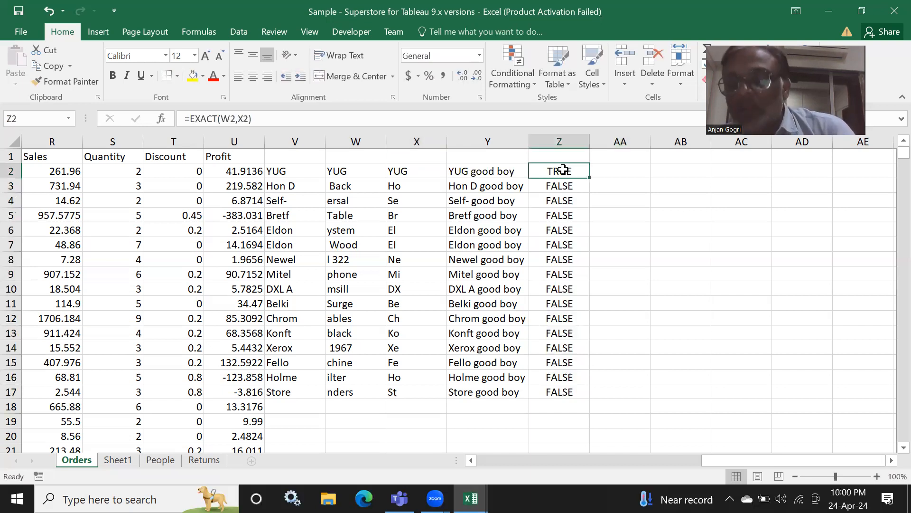
{"action": "left_click", "coordinate": [457, 57]}
{"action": "left_click", "coordinate": [505, 81]}
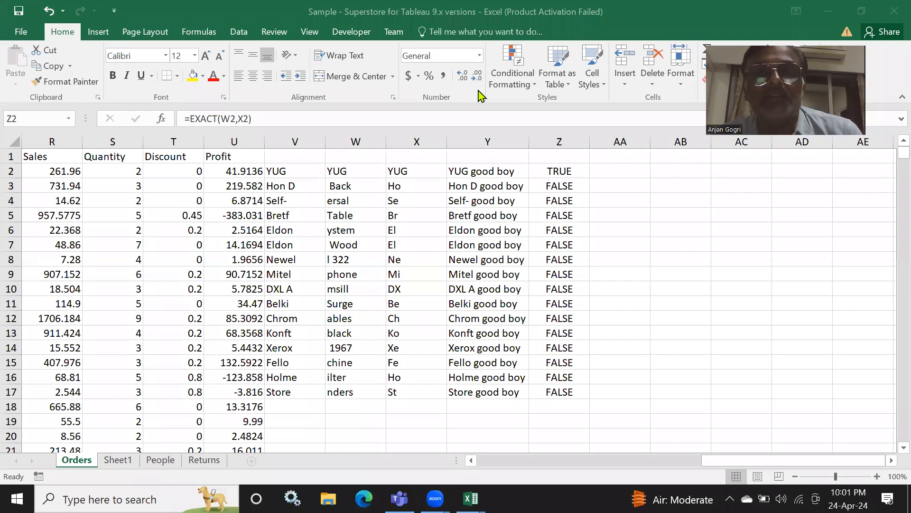
Start a CHAR formula in cell AA2, leaving its number argument empty
{"action": "left_click", "coordinate": [606, 171]}
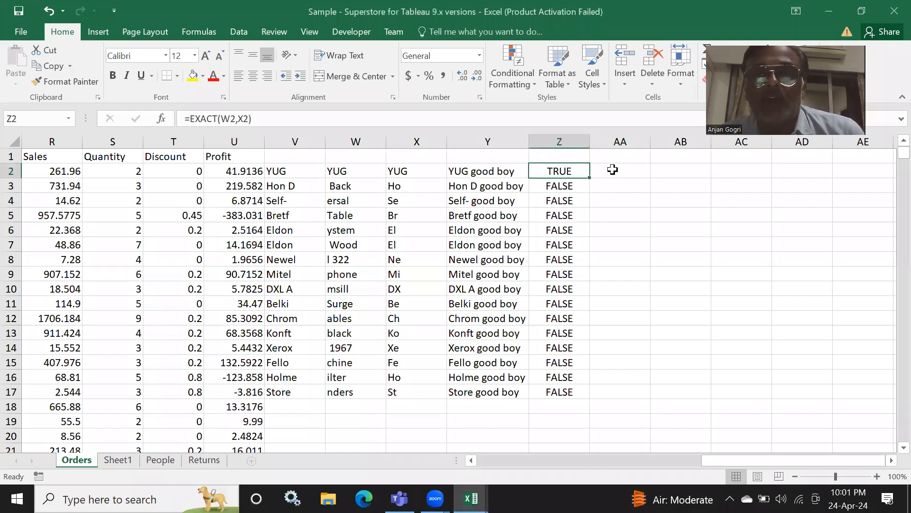
{"action": "left_click", "coordinate": [612, 169]}
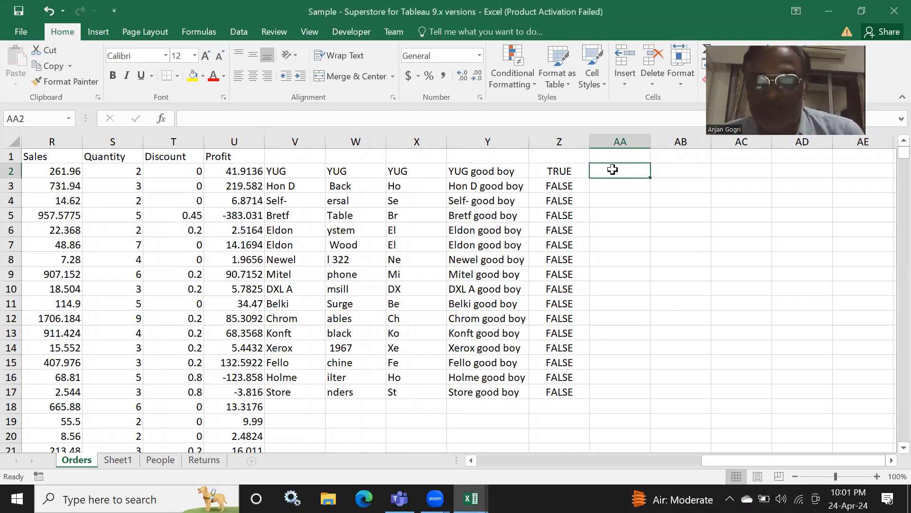
{"action": "type", "text": "="}
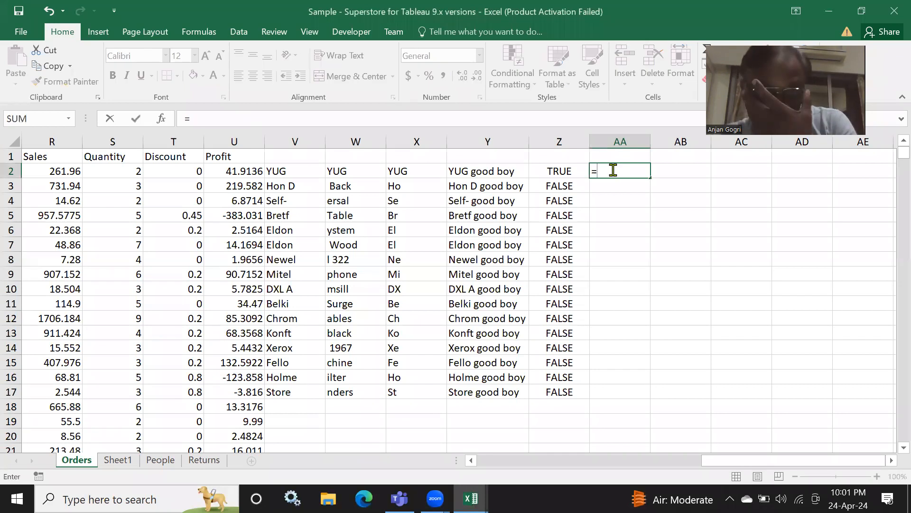
{"action": "type", "text": "ch"}
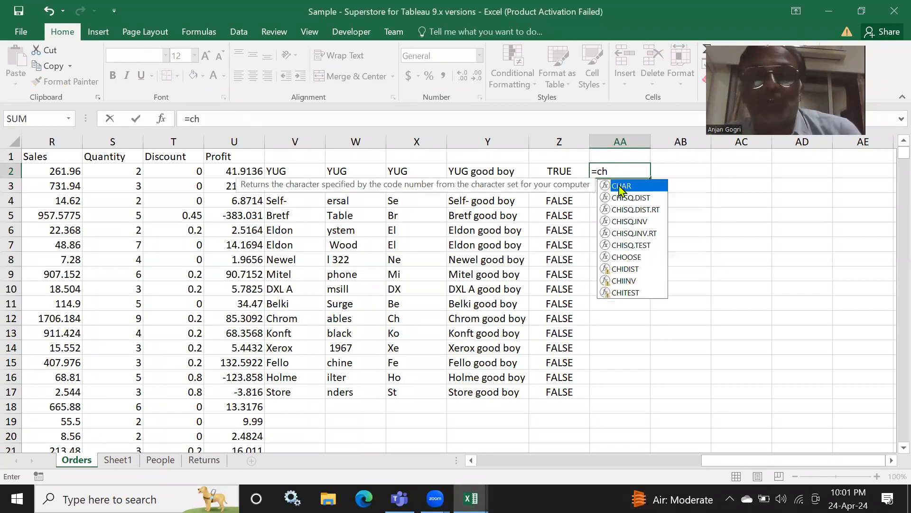
{"action": "double_click", "coordinate": [619, 187]}
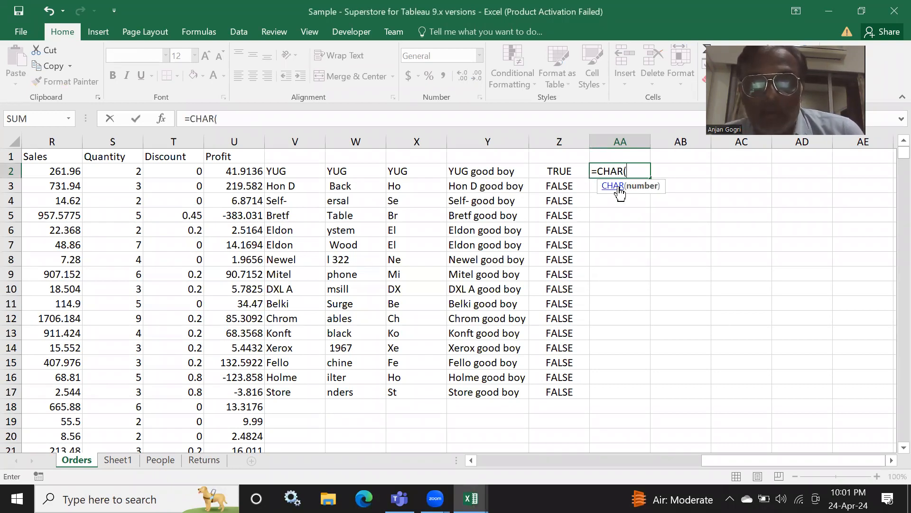
{"action": "left_click", "coordinate": [478, 60]}
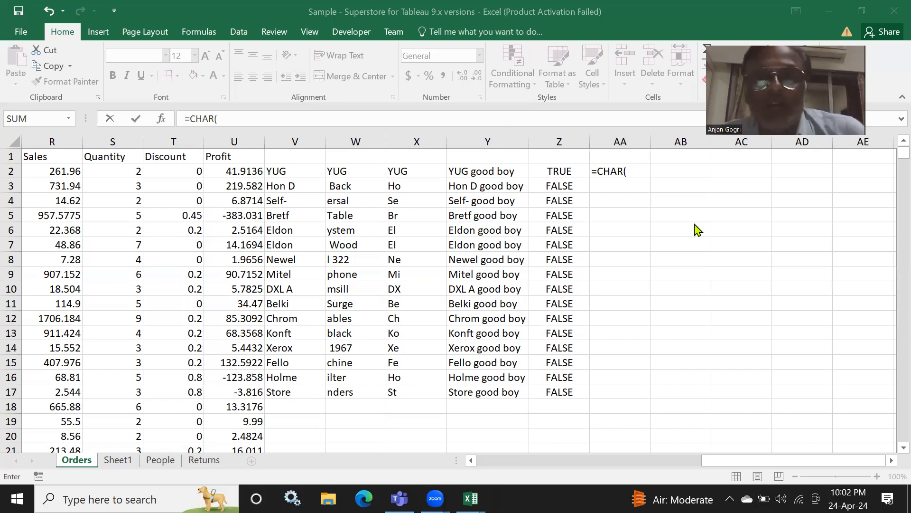
{"action": "left_click", "coordinate": [638, 172]}
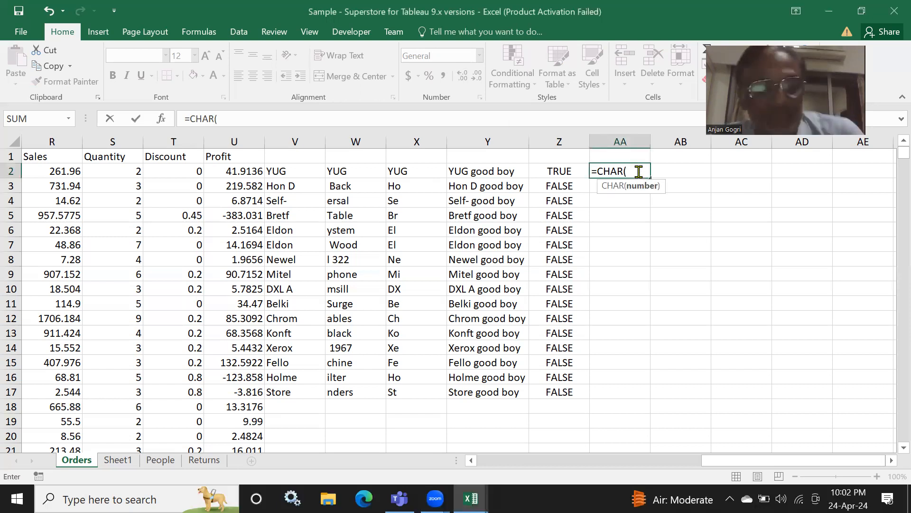
Launch Notepad with the Windows run command notepad and maximize its window
{"action": "key", "text": "super+r"}
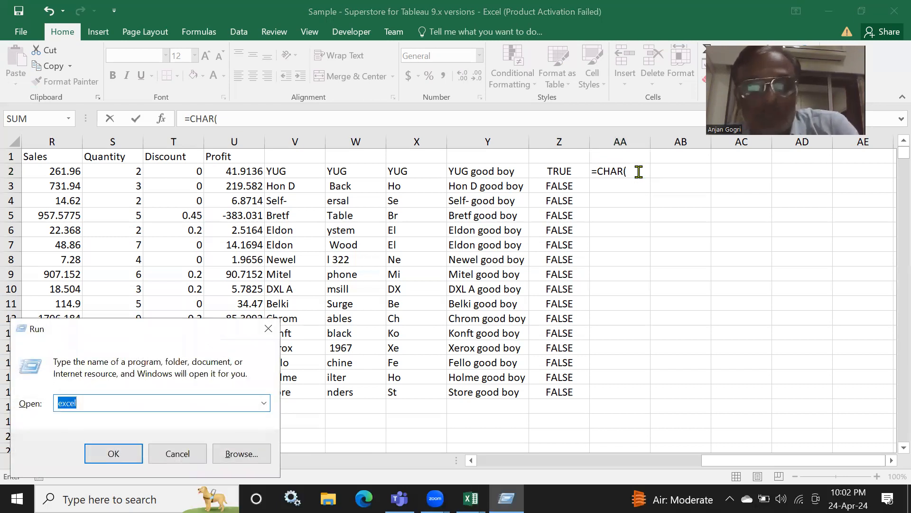
{"action": "type", "text": "noy"}
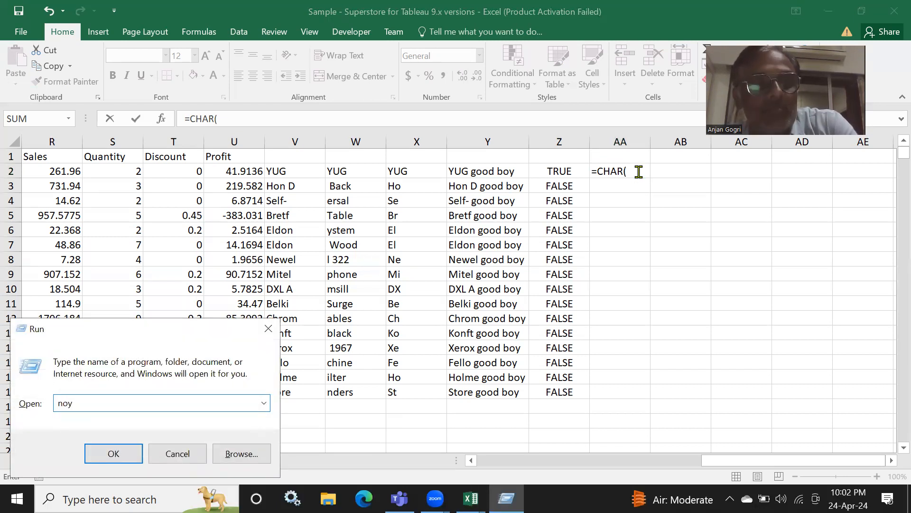
{"action": "type", "text": "="}
{"action": "key", "text": "BackSpace"}
{"action": "key", "text": "BackSpace"}
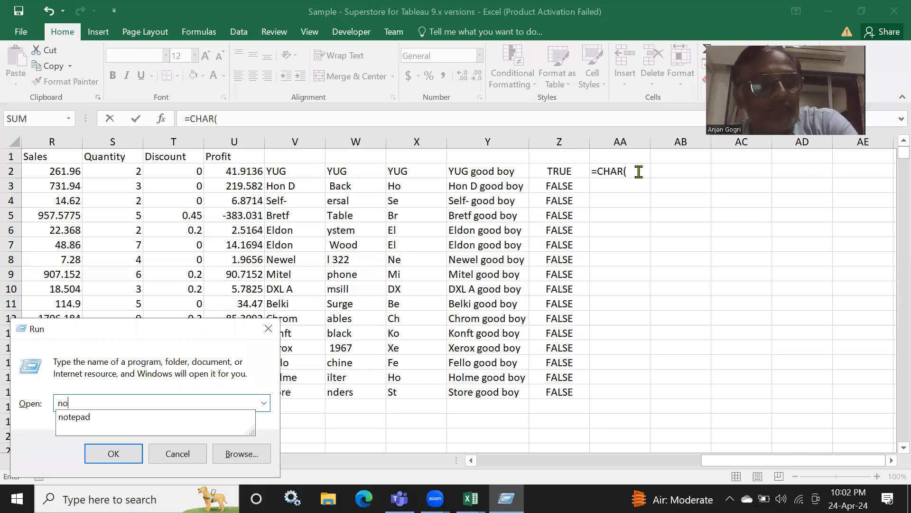
{"action": "key", "text": "Return"}
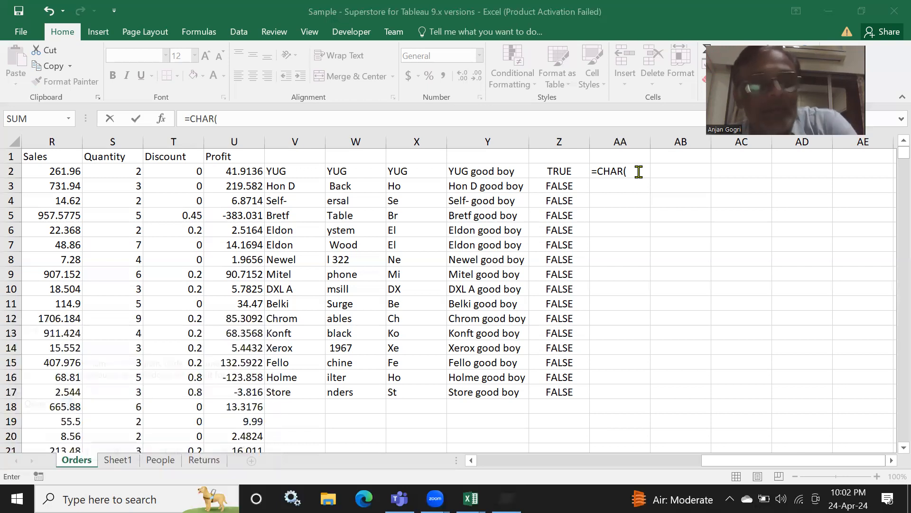
{"action": "key", "text": "Return"}
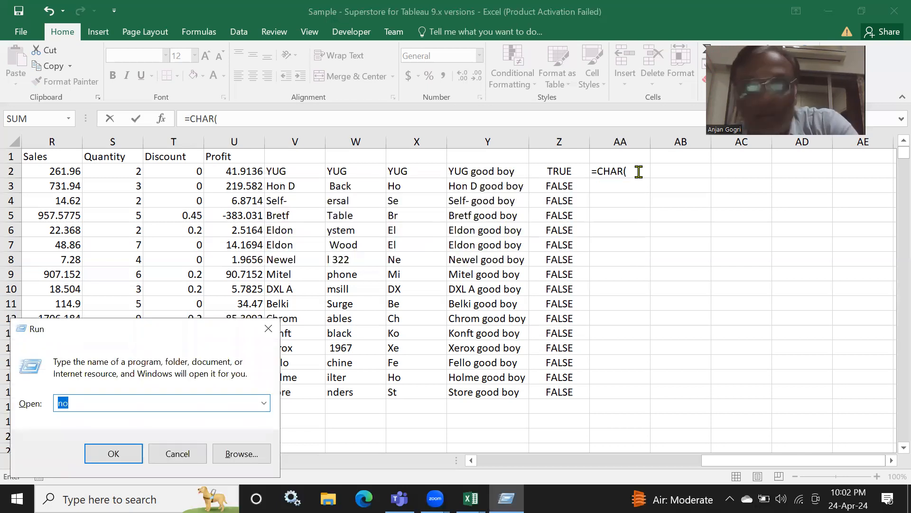
{"action": "key", "text": "Right"}
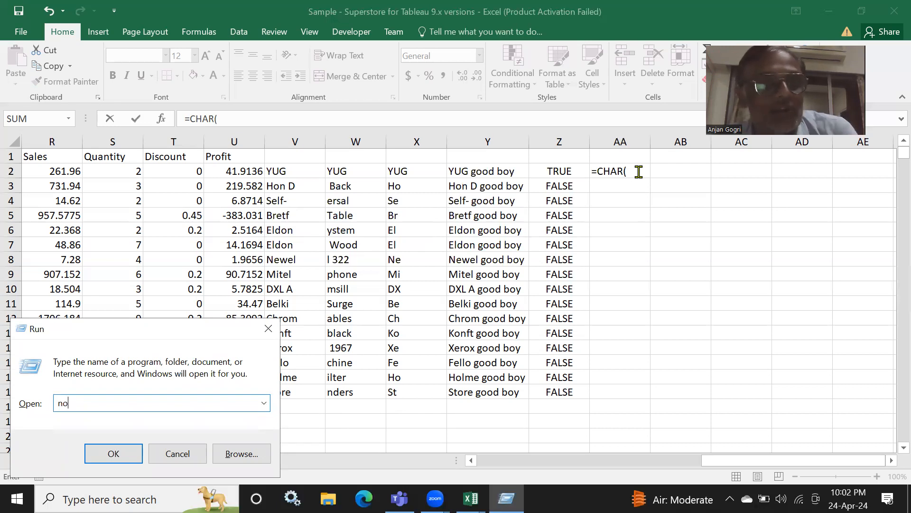
{"action": "type", "text": "tepad"}
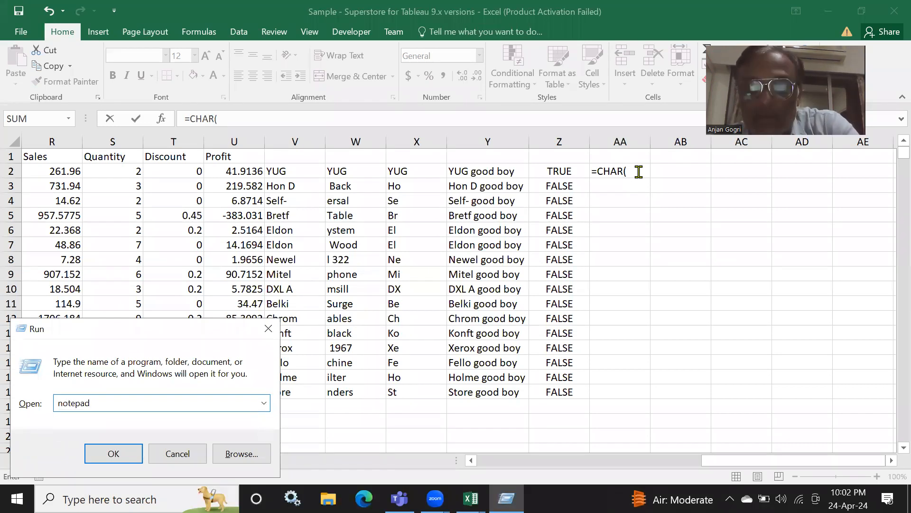
{"action": "key", "text": "Return"}
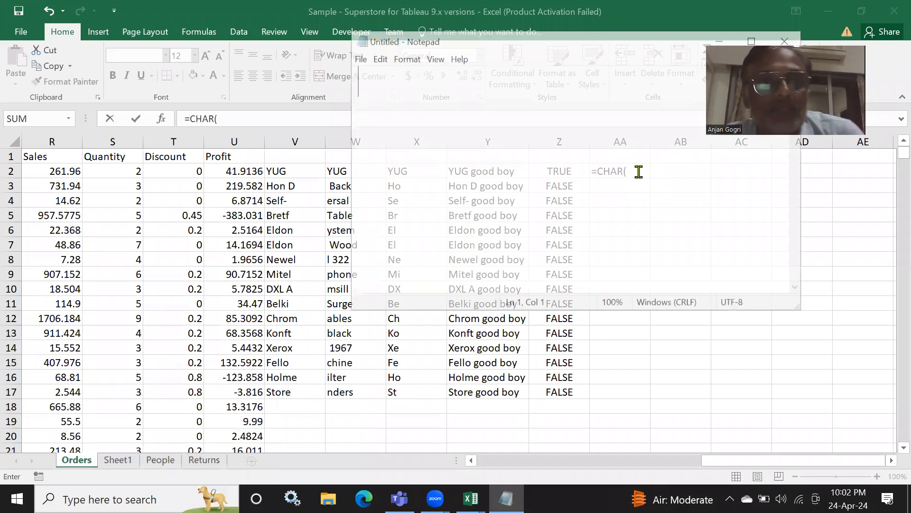
{"action": "key", "text": "super+Up"}
Leave four blank lines in the empty note and write the heading "Ascii code ------"
{"action": "key", "text": "Return"}
{"action": "key", "text": "Return"}
{"action": "key", "text": "Return"}
{"action": "key", "text": "Return"}
{"action": "type", "text": "Asc"}
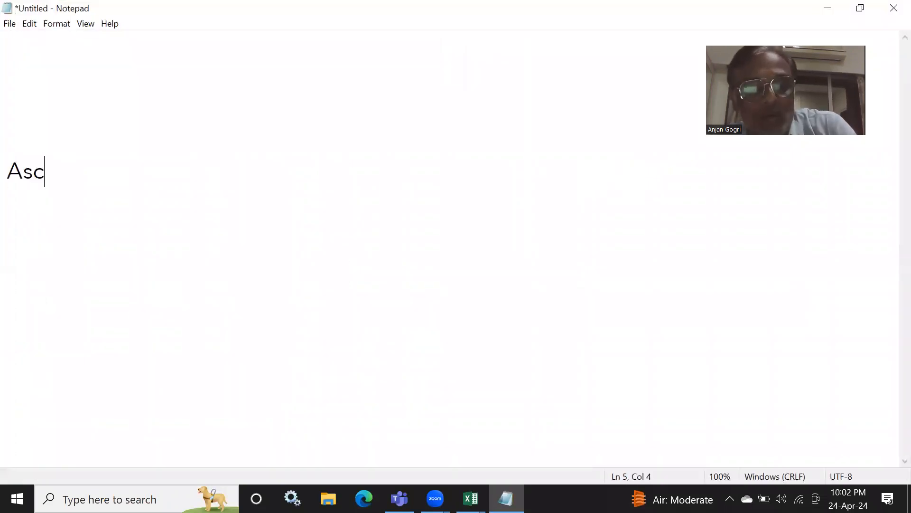
{"action": "type", "text": "ii co"}
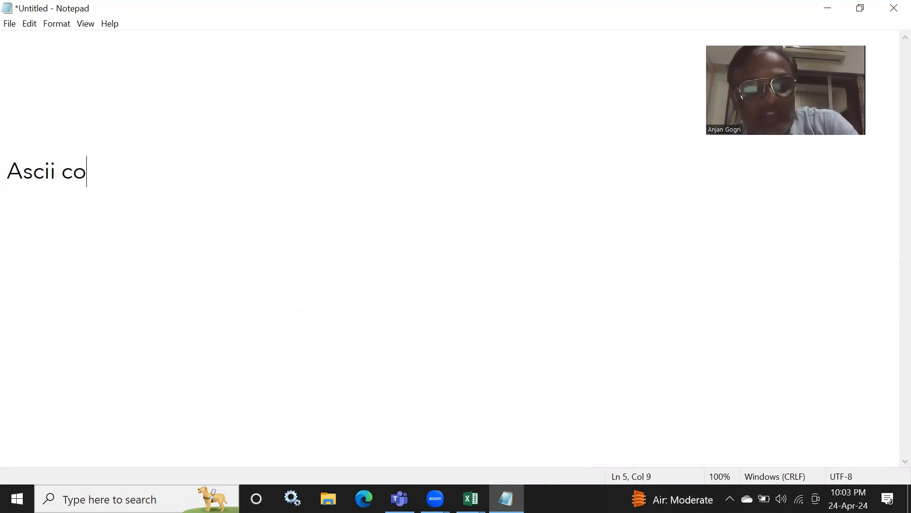
{"action": "type", "text": "de ------"}
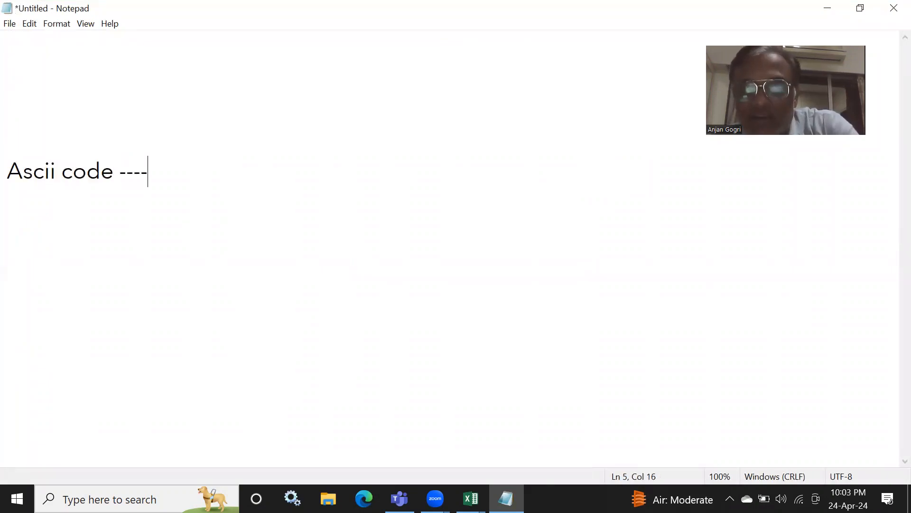
Below the heading, note the uppercase code range as "65 to 90" with "A to Z" on the line beneath
{"action": "key", "text": "Return"}
{"action": "key", "text": "Return"}
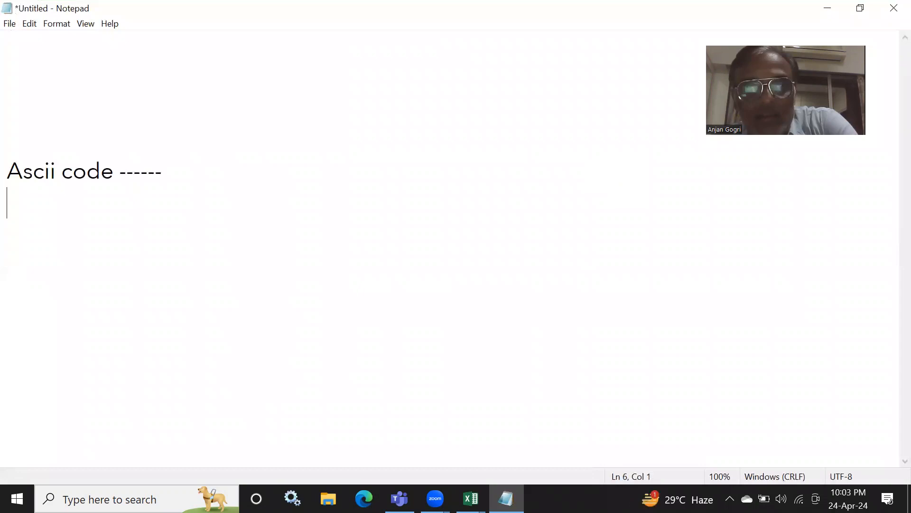
{"action": "type", "text": "6"}
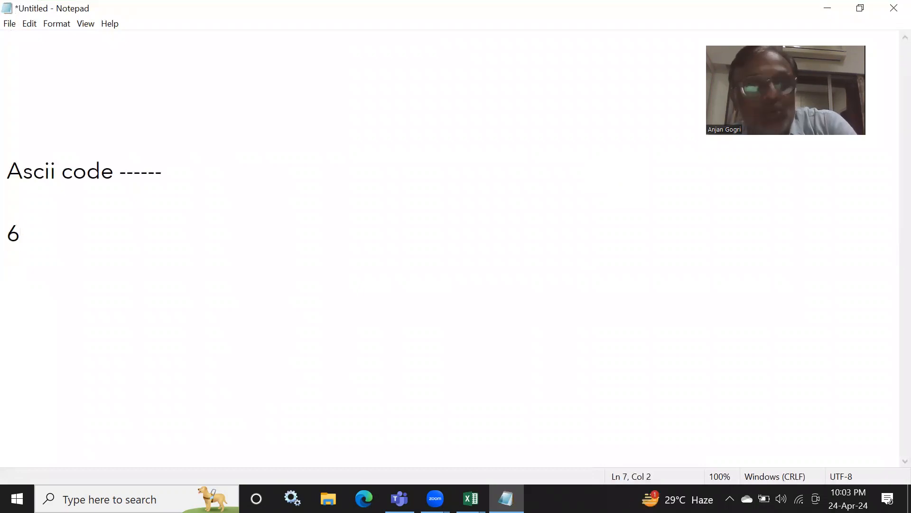
{"action": "type", "text": "5  t"}
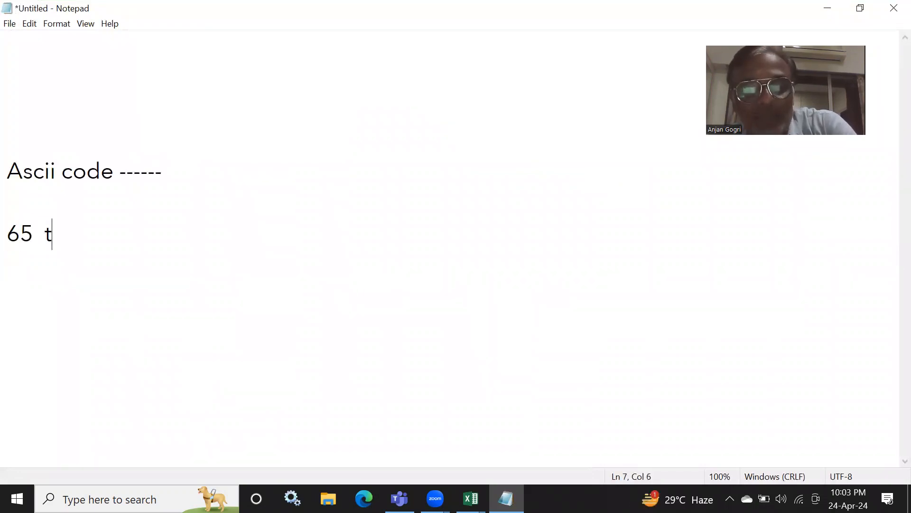
{"action": "type", "text": "o 90"}
{"action": "key", "text": "Return"}
{"action": "type", "text": "A    "}
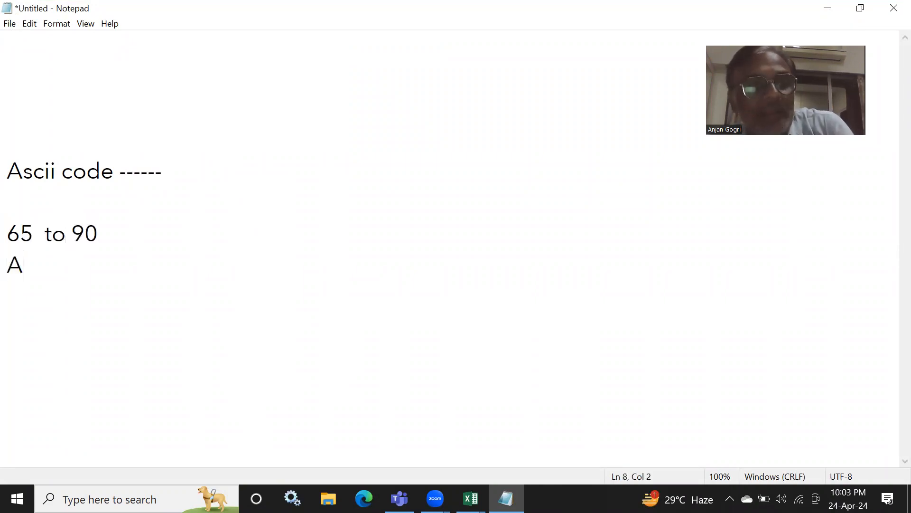
{"action": "type", "text": "to "}
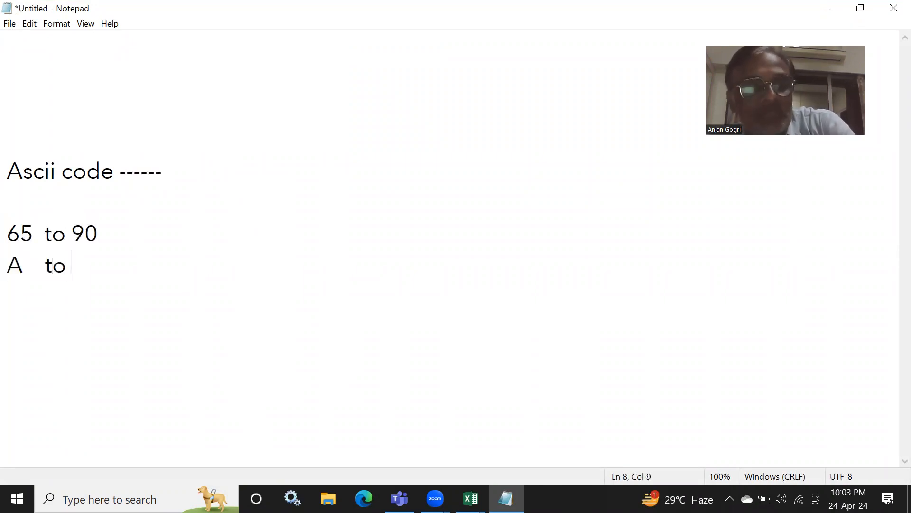
{"action": "type", "text": "Z"}
Add the digit code range "48 to 57" with "0 to 9" on the line beneath, separated by blank lines
{"action": "key", "text": "Return"}
{"action": "key", "text": "Return"}
{"action": "key", "text": "Return"}
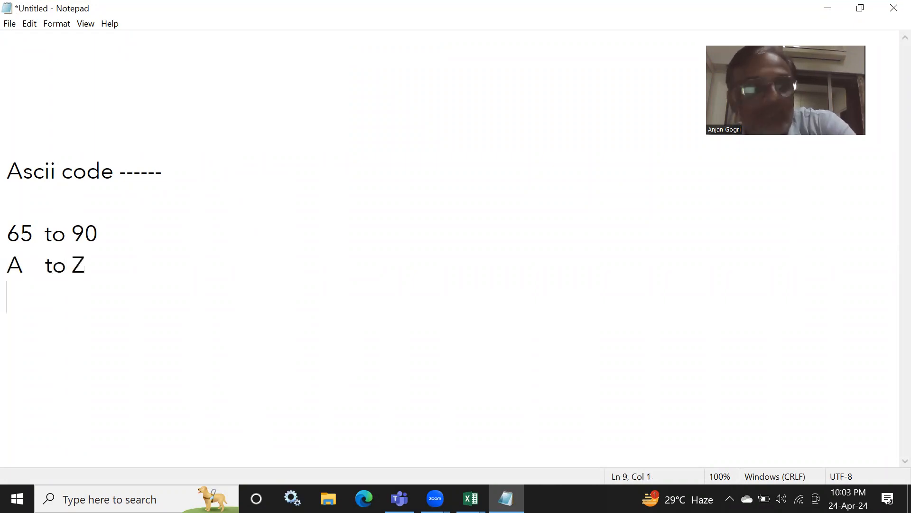
{"action": "type", "text": "48 to 57"}
{"action": "key", "text": "Return"}
{"action": "type", "text": "0 to"}
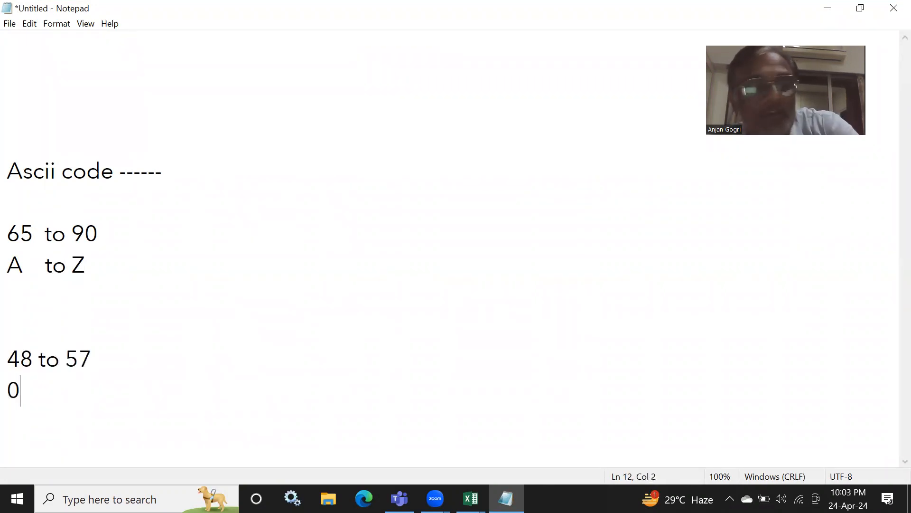
{"action": "type", "text": " 9"}
After a blank line, add the lowercase code range "97 to 122" with "a to z" on the line beneath
{"action": "key", "text": "Return"}
{"action": "key", "text": "Return"}
{"action": "type", "text": "9"}
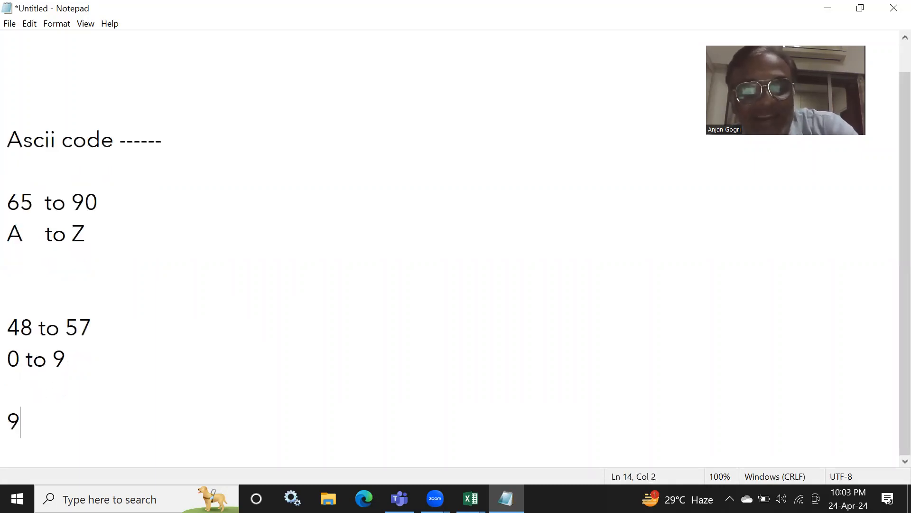
{"action": "type", "text": "7 to"}
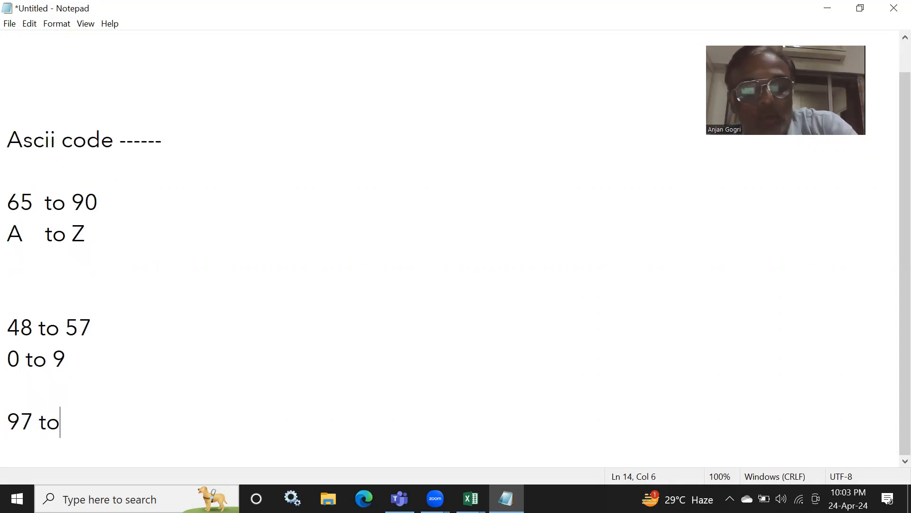
{"action": "type", "text": " 11"}
{"action": "key", "text": "BackSpace"}
{"action": "type", "text": "22"}
{"action": "key", "text": "Return"}
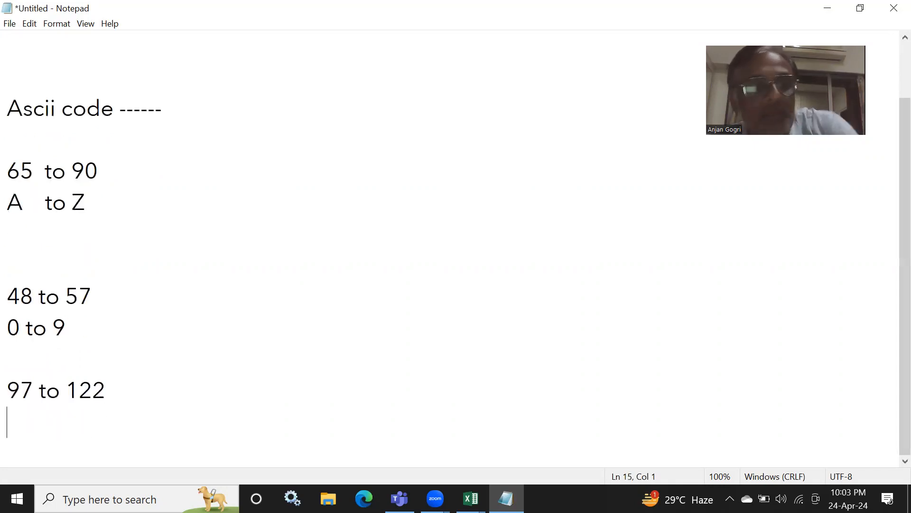
{"action": "type", "text": "a"}
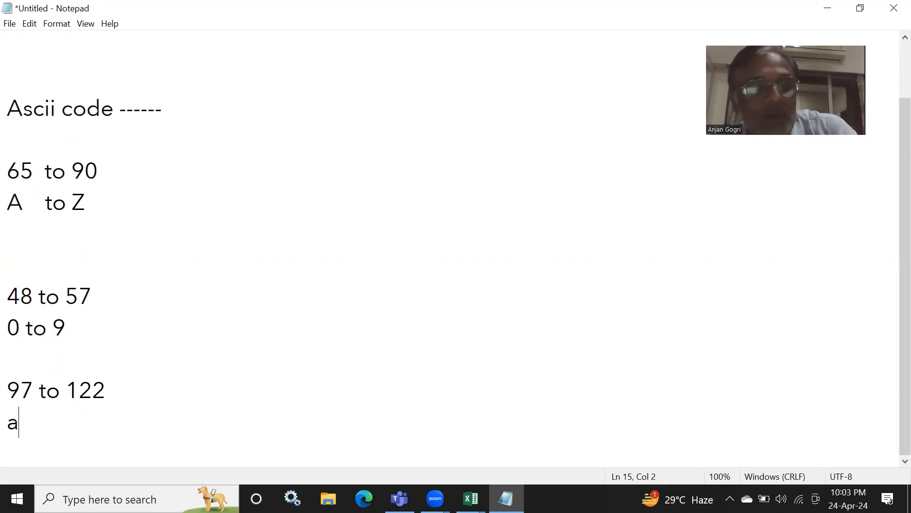
{"action": "type", "text": " to z"}
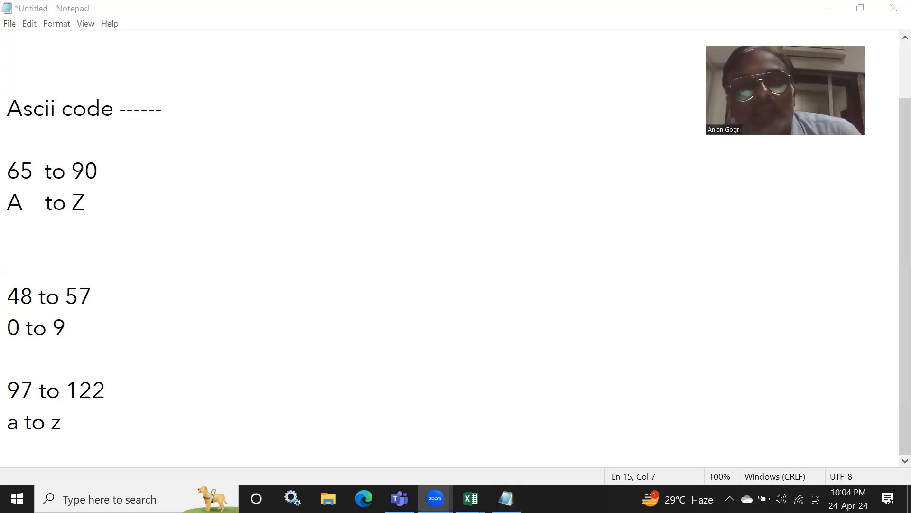
{"action": "left_click", "coordinate": [601, 202]}
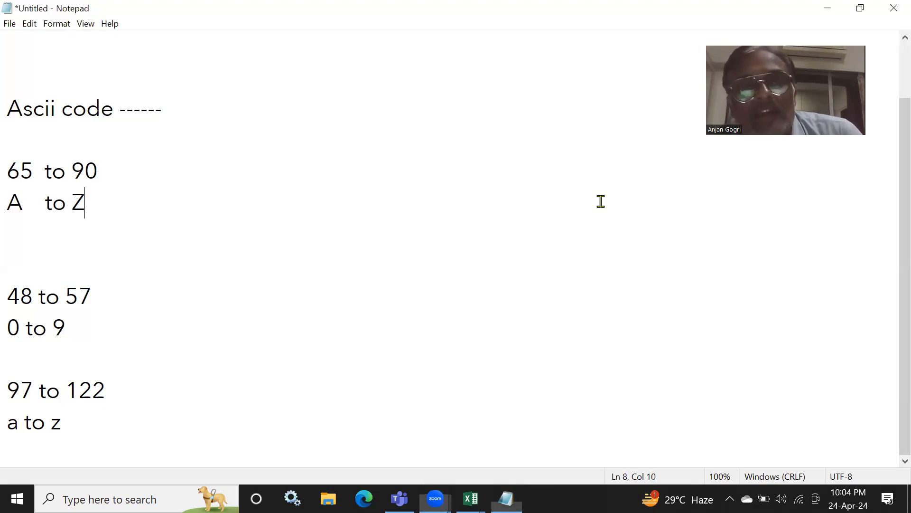
{"action": "key", "text": "alt+Tab"}
{"action": "key", "text": "alt+Tab"}
{"action": "key", "text": "alt+Tab"}
{"action": "key", "text": "alt+Tab"}
{"action": "key", "text": "alt+Tab"}
{"action": "key", "text": "alt+Tab"}
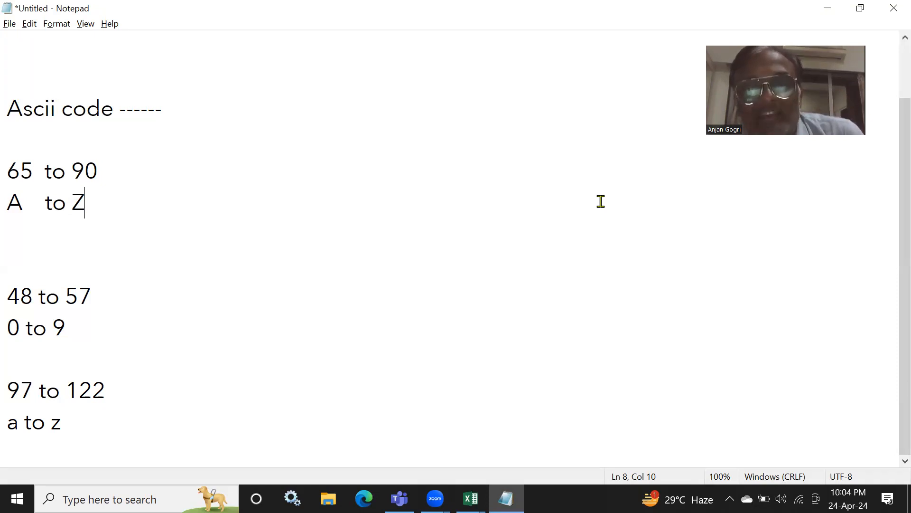
Switch to the Superstore workbook in Excel and complete the formula in AA2 as =CHAR(65)
{"action": "left_click", "coordinate": [471, 499]}
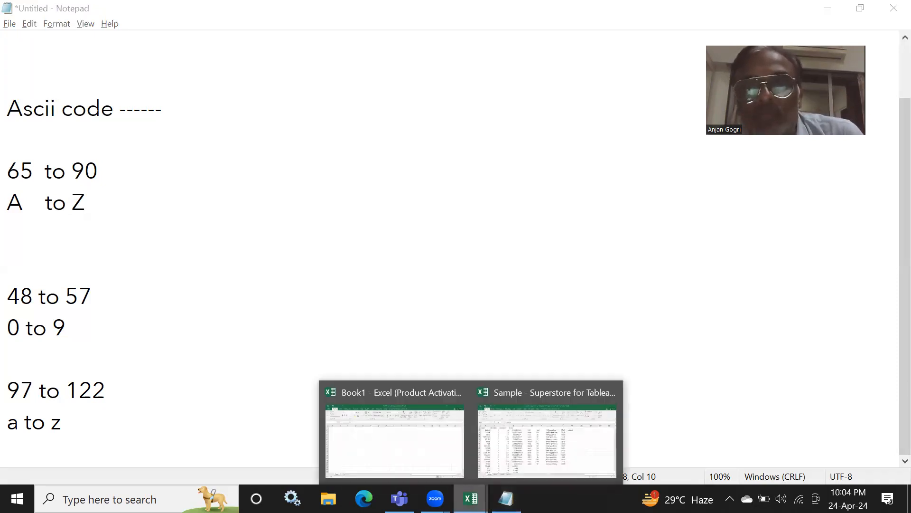
{"action": "left_click", "coordinate": [518, 454]}
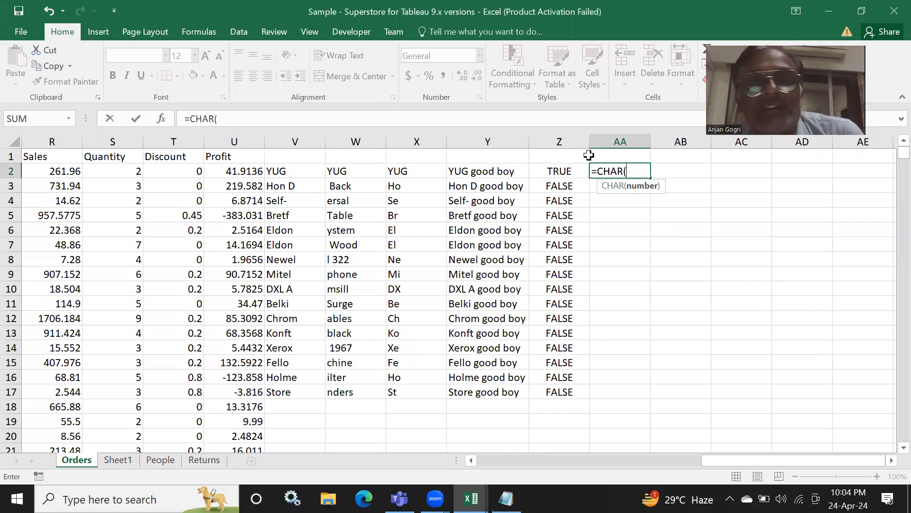
{"action": "type", "text": "6"}
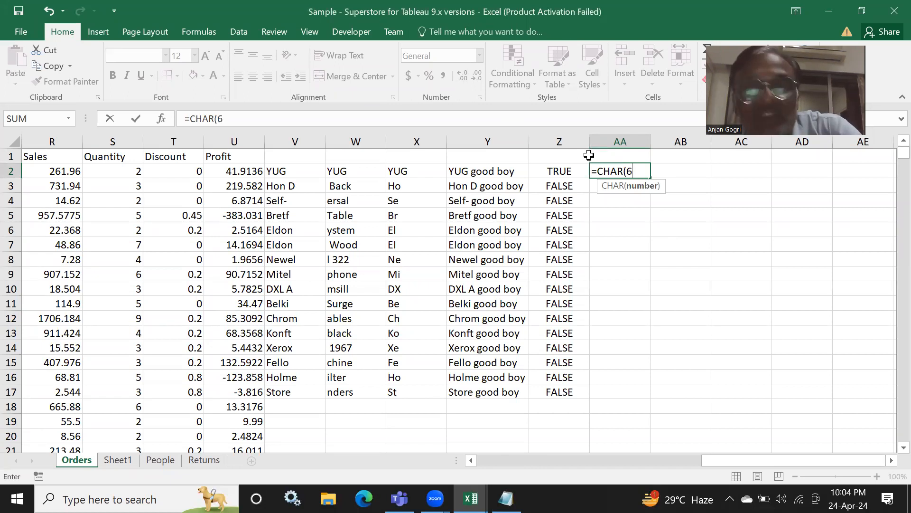
{"action": "type", "text": "50"}
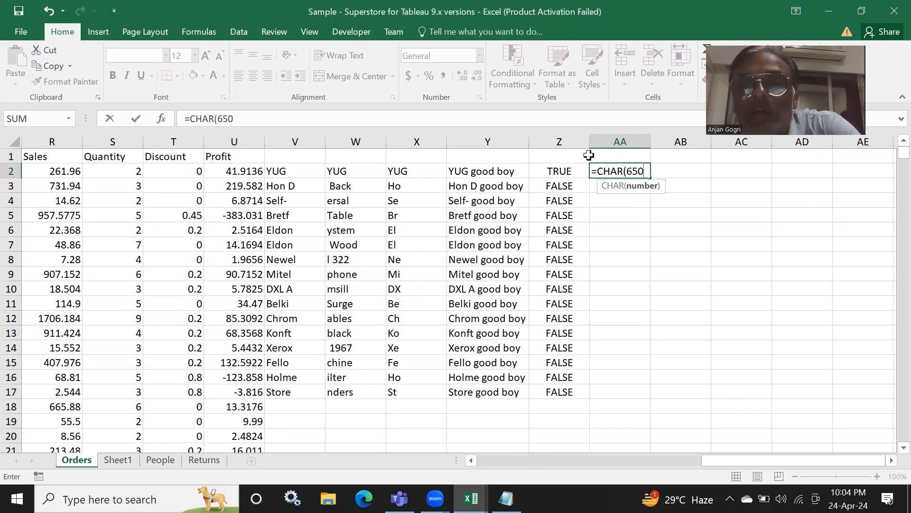
{"action": "key", "text": "BackSpace"}
{"action": "type", "text": ")"}
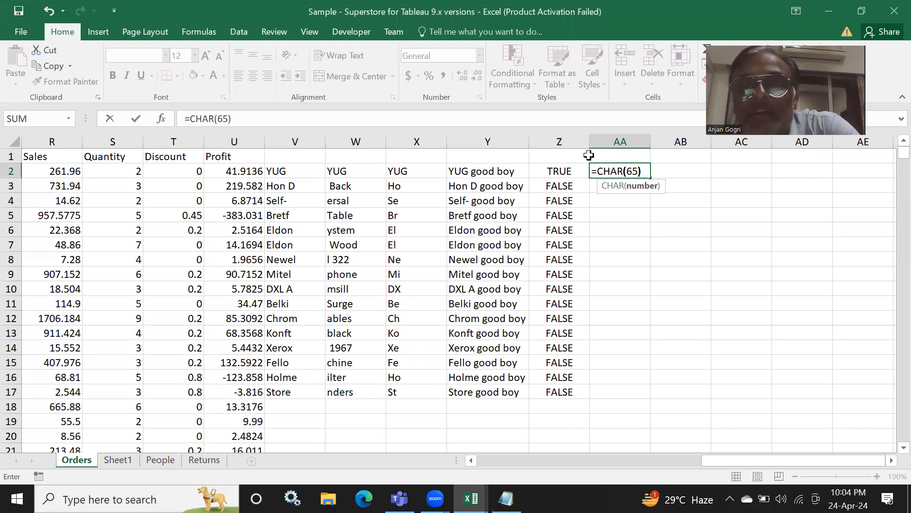
{"action": "key", "text": "Return"}
{"action": "left_click", "coordinate": [602, 166]}
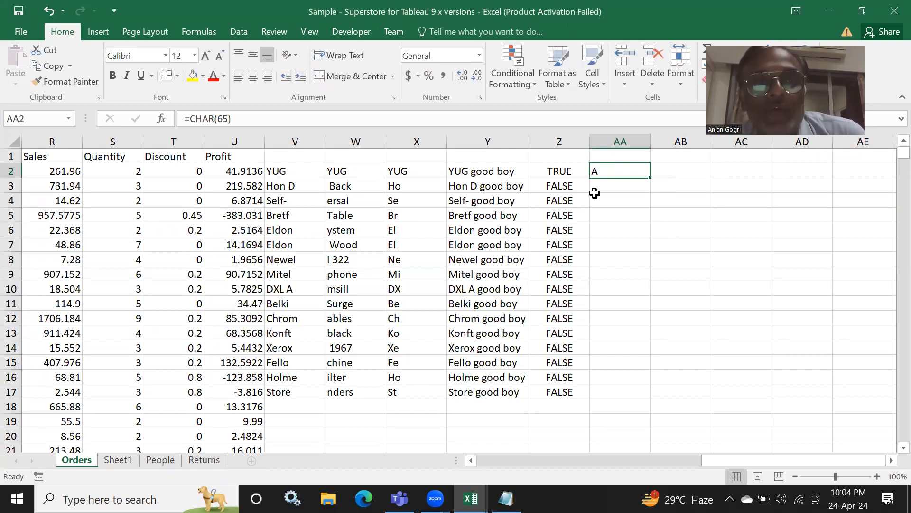
{"action": "left_click", "coordinate": [610, 186]}
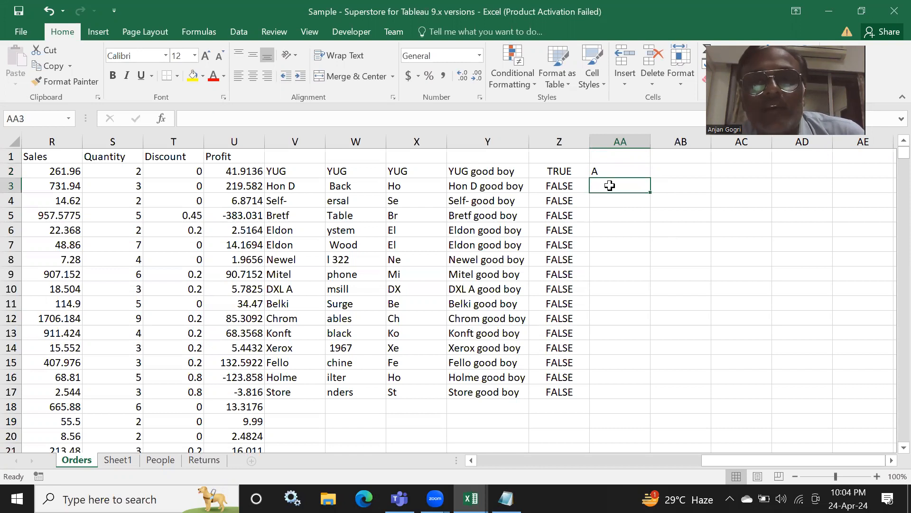
{"action": "left_click", "coordinate": [624, 170]}
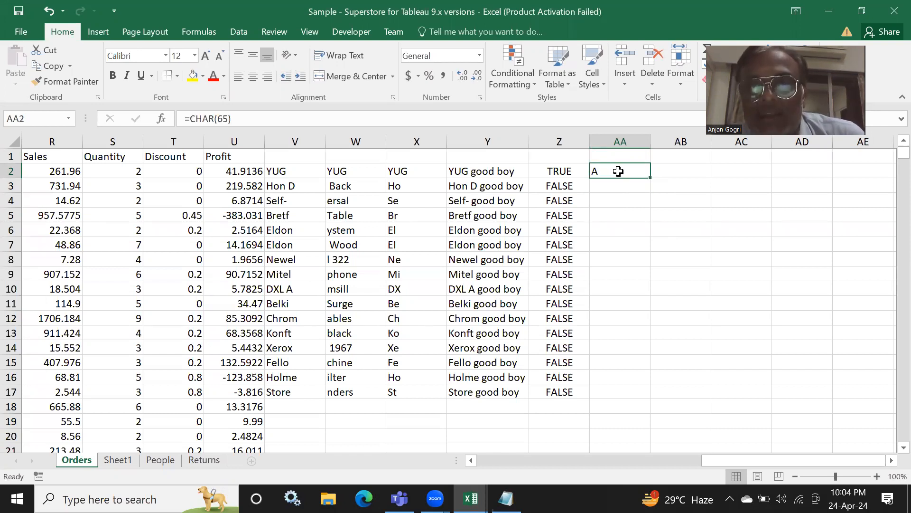
Enter the codes 65, 66 and 67 in cells AB2 to AB4
{"action": "left_click", "coordinate": [662, 170]}
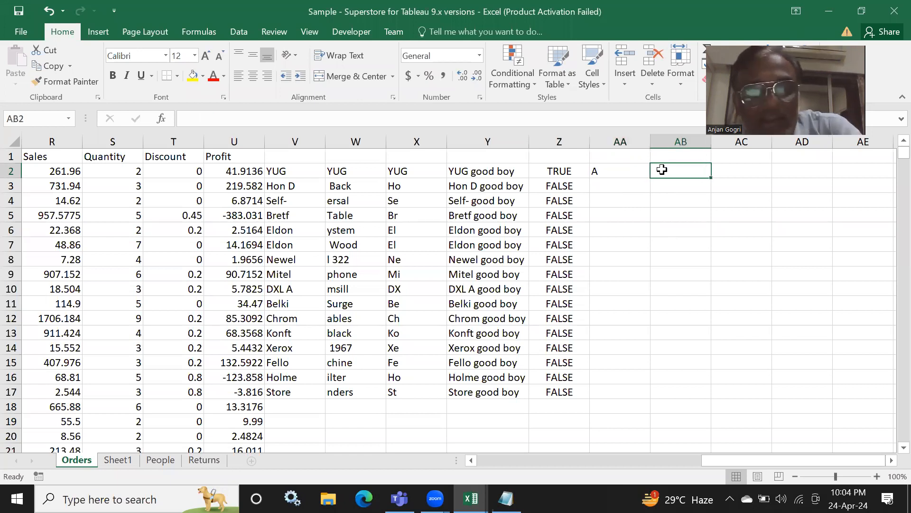
{"action": "type", "text": "65"}
{"action": "key", "text": "Return"}
{"action": "type", "text": "66"}
{"action": "key", "text": "Return"}
{"action": "type", "text": "67"}
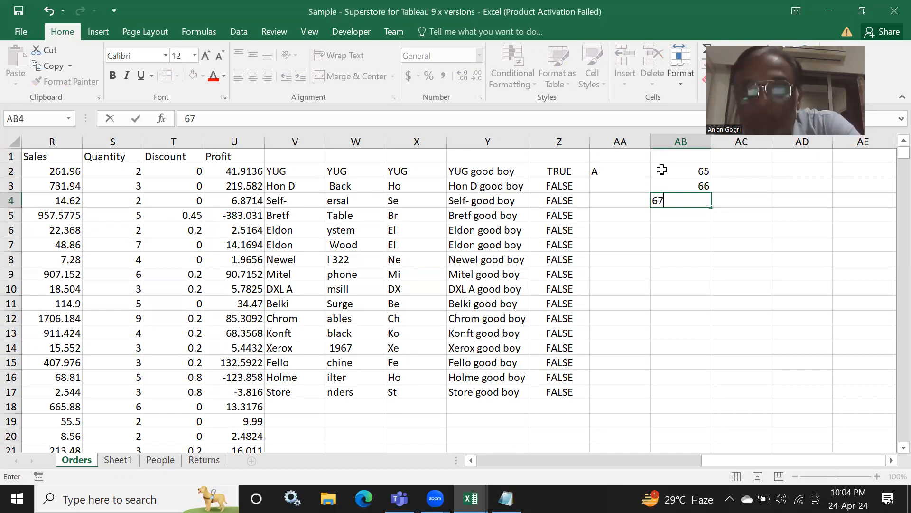
Extend the number series in column AB from AB2 down to AB17
{"action": "key", "text": "Up"}
{"action": "key", "text": "Up"}
{"action": "key", "text": "shift+Down"}
{"action": "left_click_drag", "start_coordinate": [662, 169], "coordinate": [725, 403]}
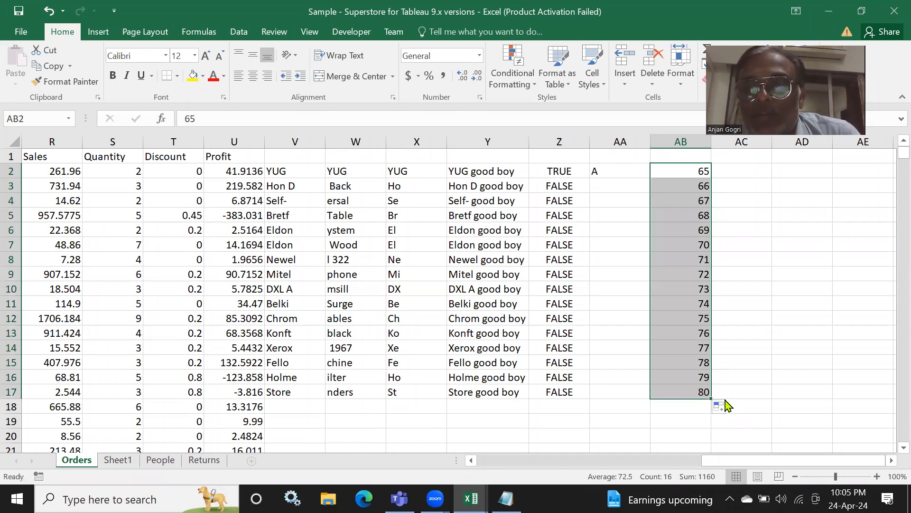
Replace the fixed code in the AA2 formula with a cell reference, making it =CHAR(AB2)
{"action": "left_click", "coordinate": [607, 172]}
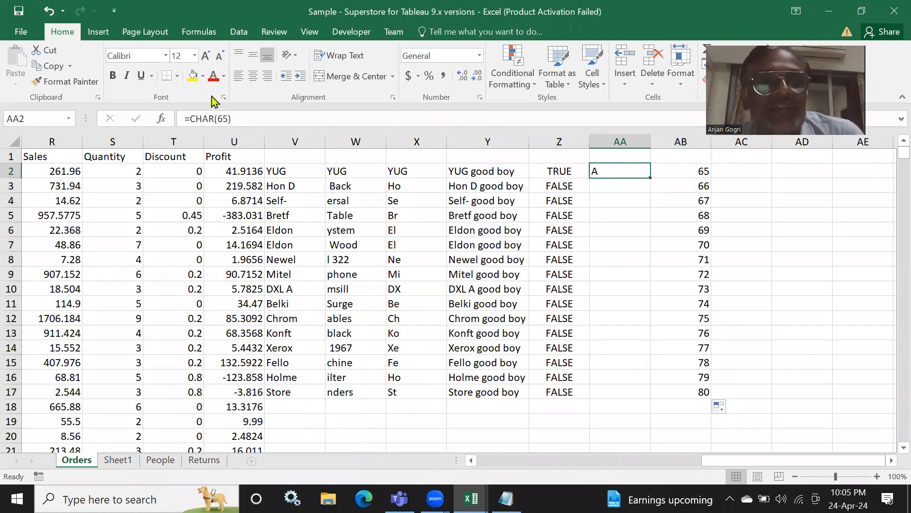
{"action": "left_click", "coordinate": [234, 118]}
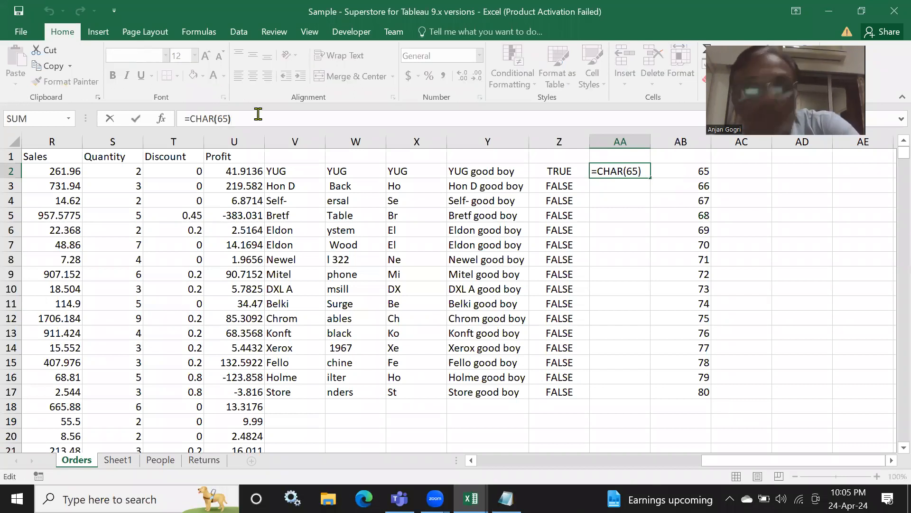
{"action": "key", "text": "Left"}
{"action": "key", "text": "BackSpace"}
{"action": "key", "text": "BackSpace"}
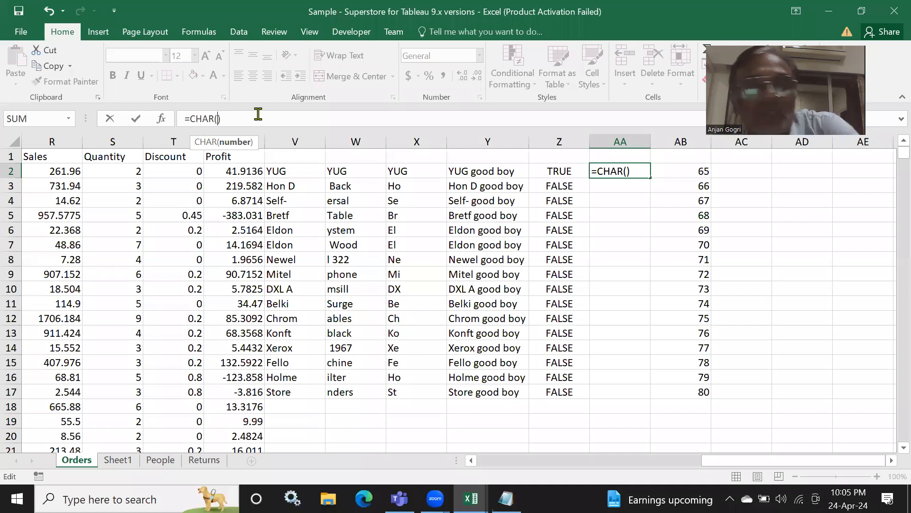
{"action": "left_click", "coordinate": [682, 175]}
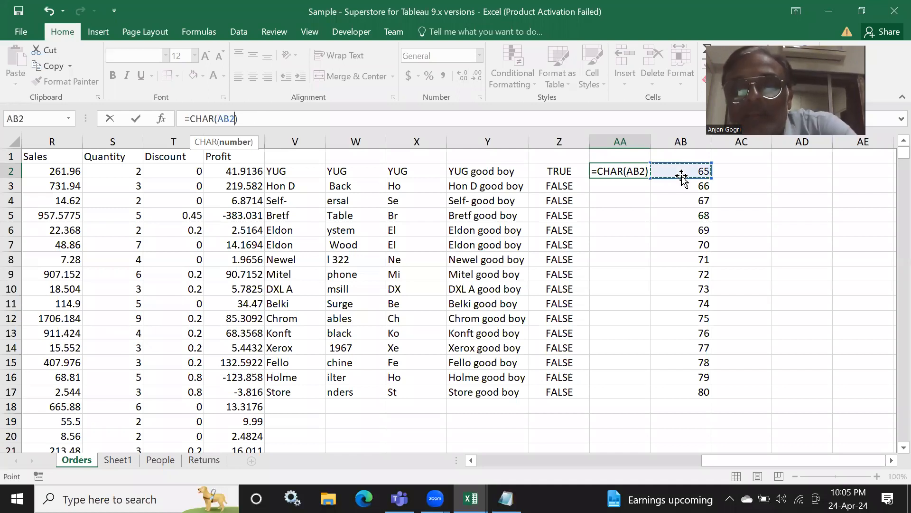
{"action": "key", "text": "Return"}
Copy the CHAR formula from AA2 down to AA17
{"action": "left_click", "coordinate": [634, 175]}
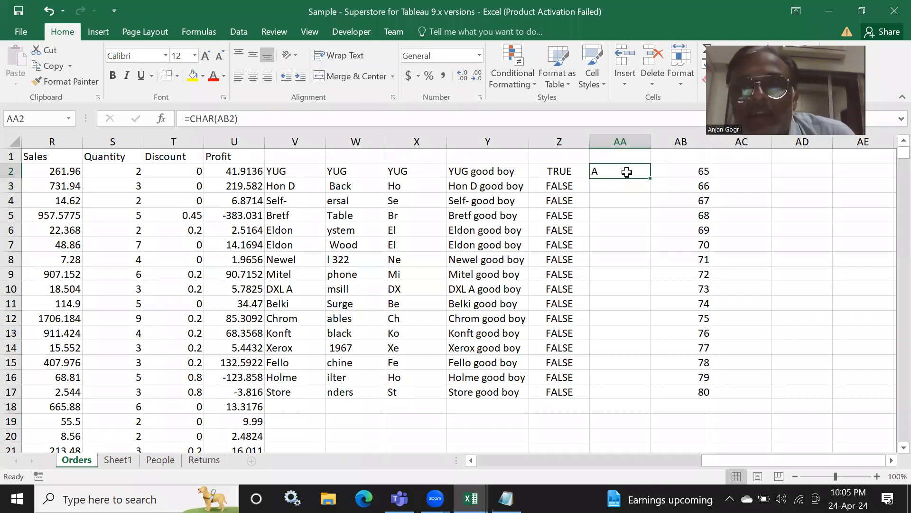
{"action": "left_click_drag", "start_coordinate": [651, 177], "coordinate": [657, 405]}
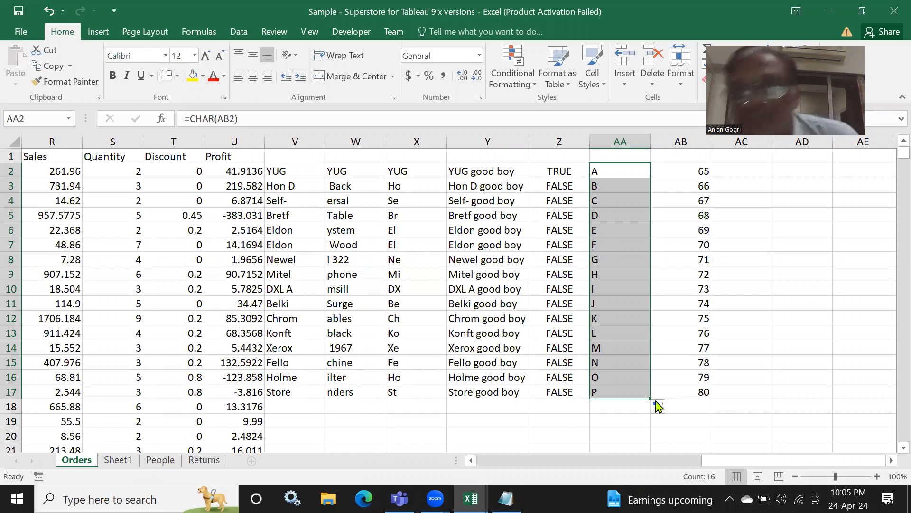
{"action": "left_click", "coordinate": [553, 60]}
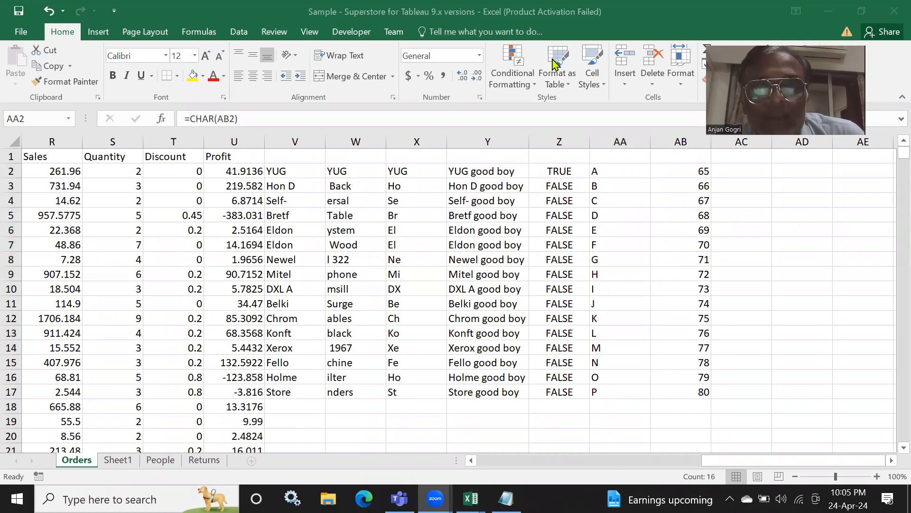
{"action": "left_click", "coordinate": [485, 82]}
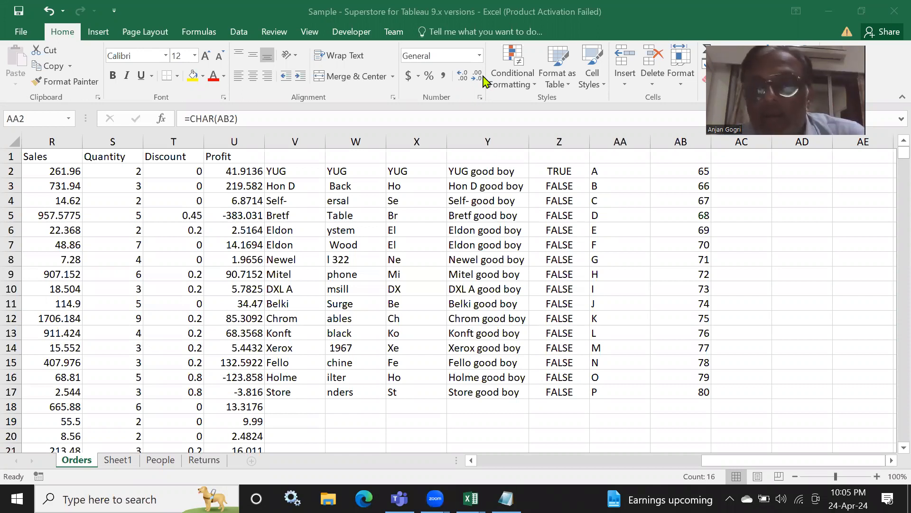
Enter the codes 97, 98 and 99 in cells AD2 to AD4
{"action": "left_click", "coordinate": [742, 171]}
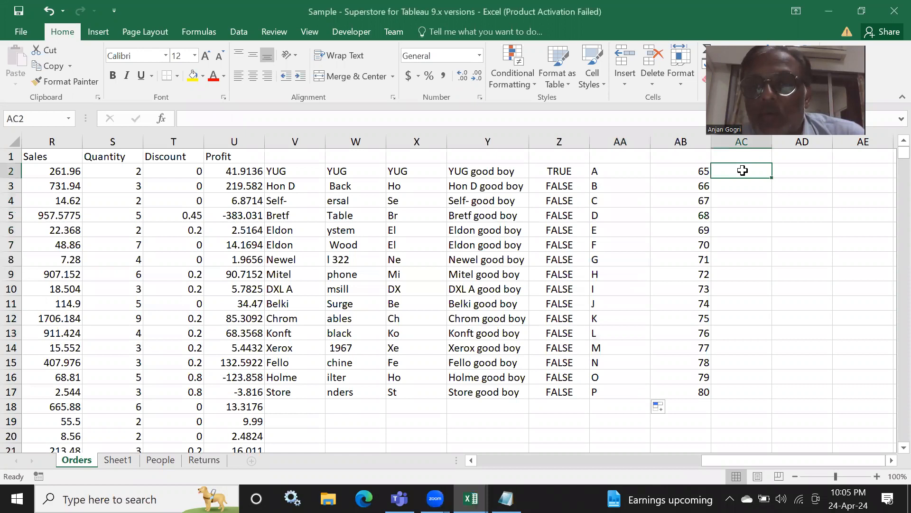
{"action": "left_click", "coordinate": [788, 168]}
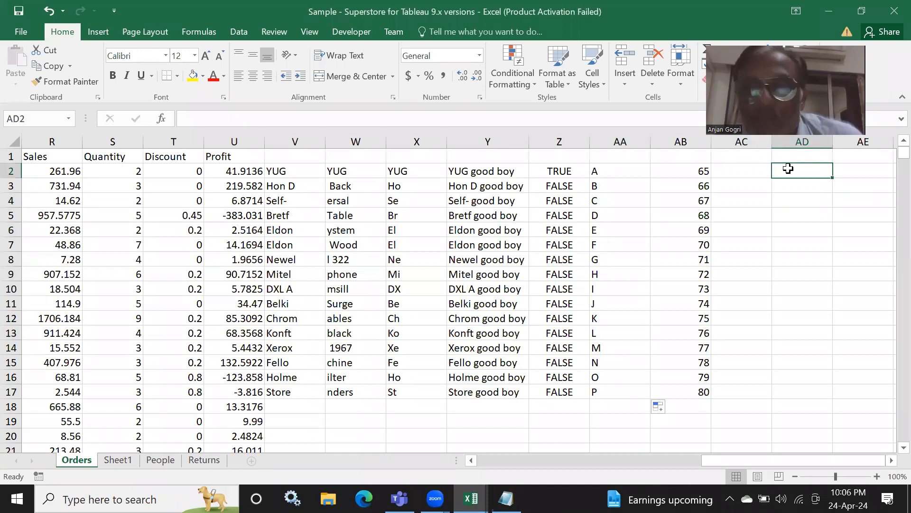
{"action": "type", "text": "97"}
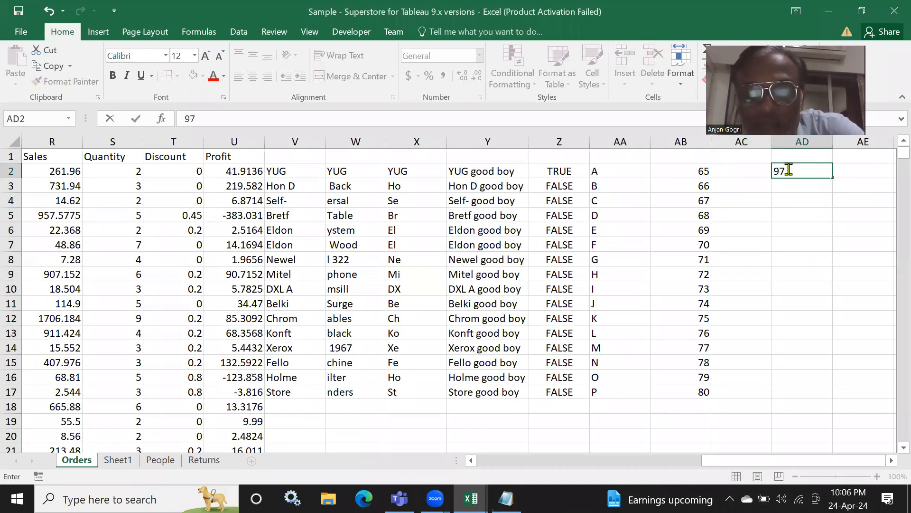
{"action": "key", "text": "Return"}
{"action": "type", "text": "98"}
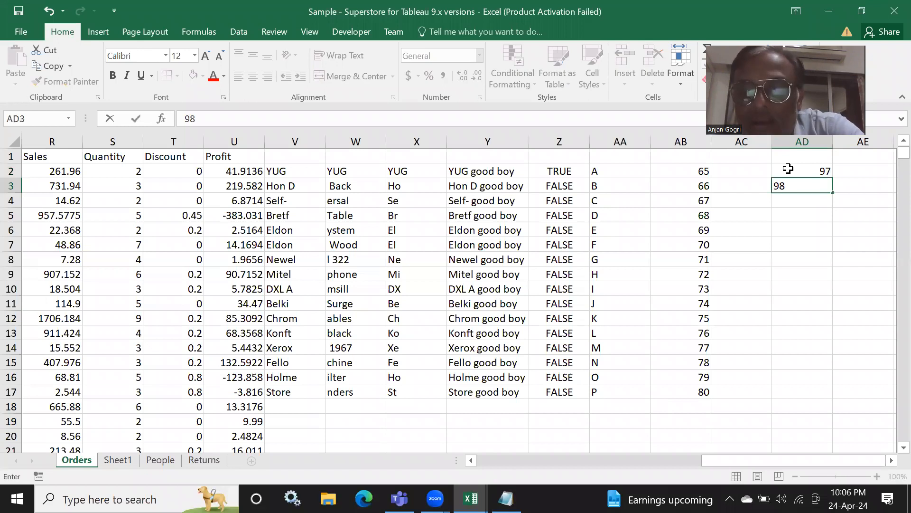
{"action": "key", "text": "Return"}
{"action": "type", "text": "99"}
{"action": "key", "text": "Return"}
Extend the number series in column AD from AD2 down to AD18
{"action": "key", "text": "Up"}
{"action": "key", "text": "Up"}
{"action": "key", "text": "Up"}
{"action": "left_click_drag", "start_coordinate": [788, 169], "coordinate": [821, 199]}
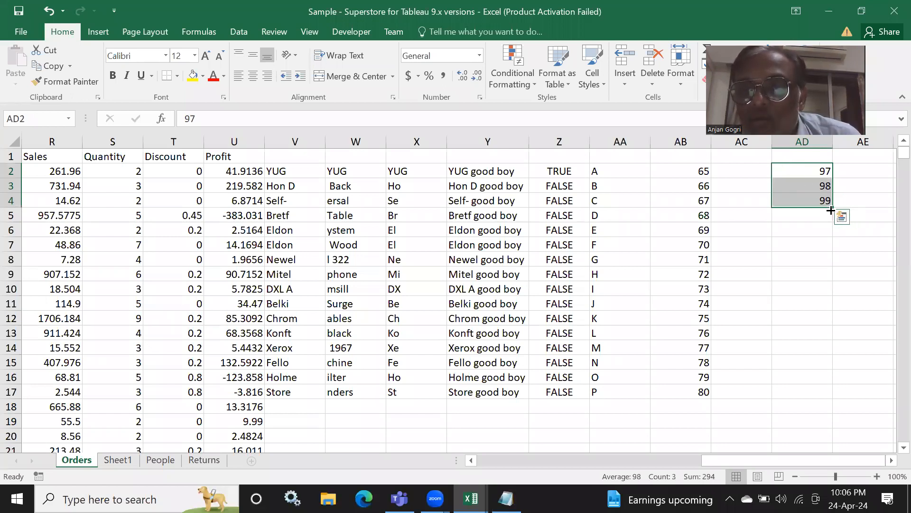
{"action": "left_click_drag", "start_coordinate": [831, 210], "coordinate": [827, 408]}
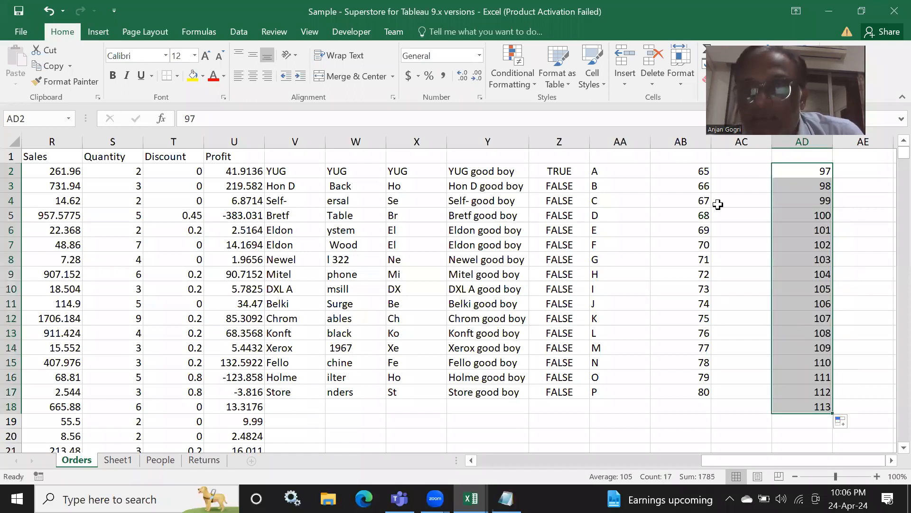
Enter the formula =CHAR(AD2) in cell AC2
{"action": "left_click", "coordinate": [733, 173]}
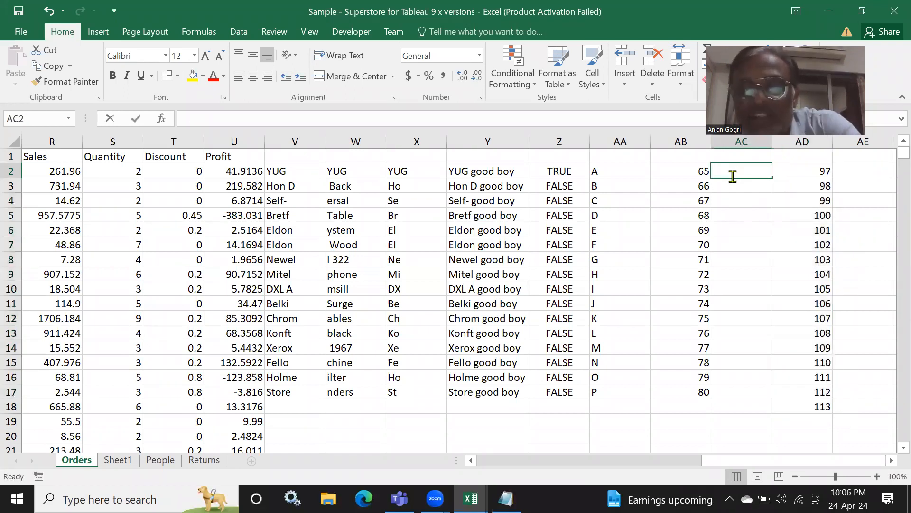
{"action": "type", "text": "=char"}
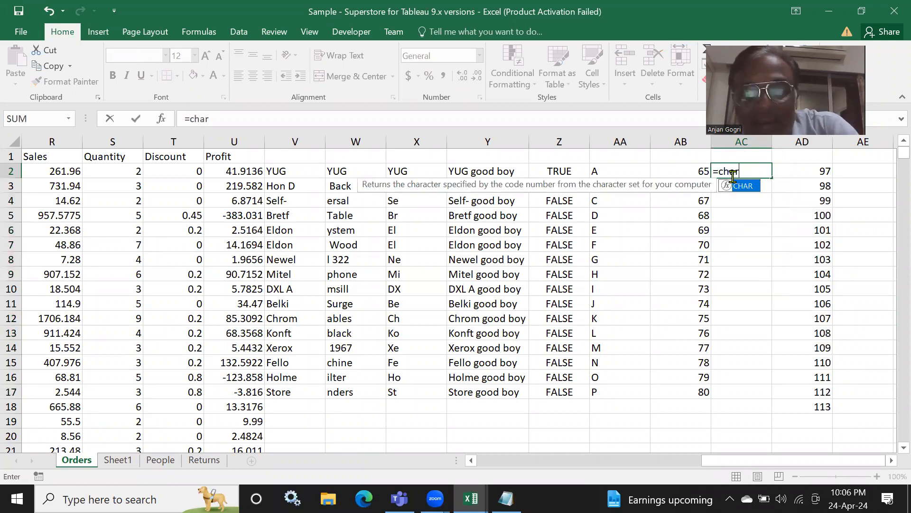
{"action": "type", "text": "("}
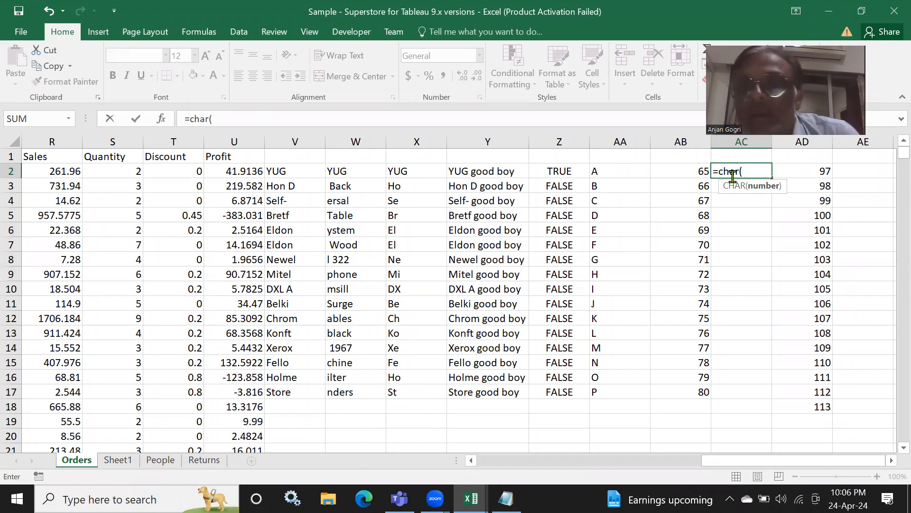
{"action": "left_click", "coordinate": [812, 168]}
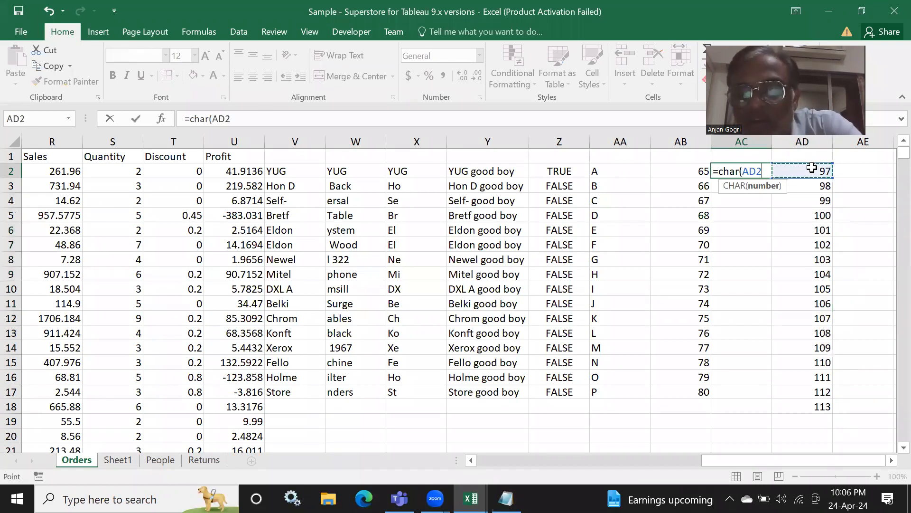
{"action": "type", "text": ")"}
{"action": "key", "text": "Return"}
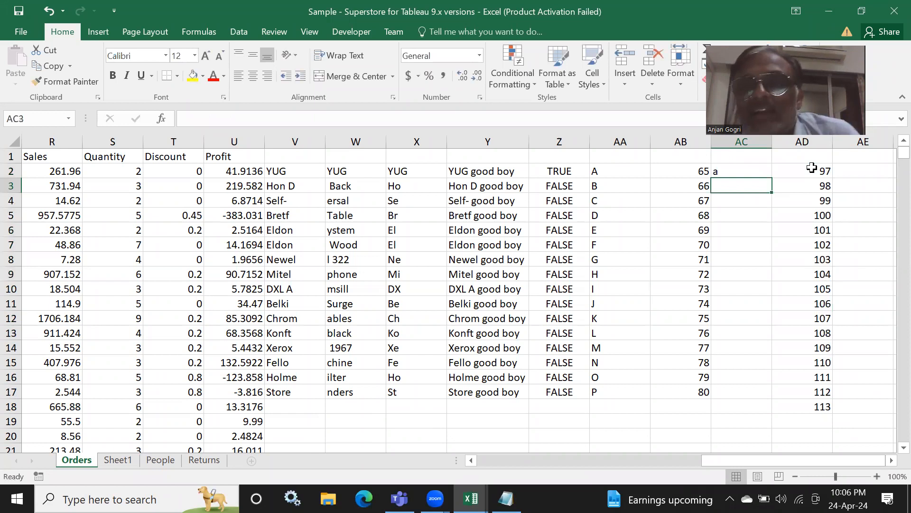
Copy the CHAR formula from AC2 down to AC17
{"action": "left_click", "coordinate": [734, 168]}
{"action": "left_click_drag", "start_coordinate": [770, 178], "coordinate": [771, 399]}
{"action": "left_click", "coordinate": [761, 309]}
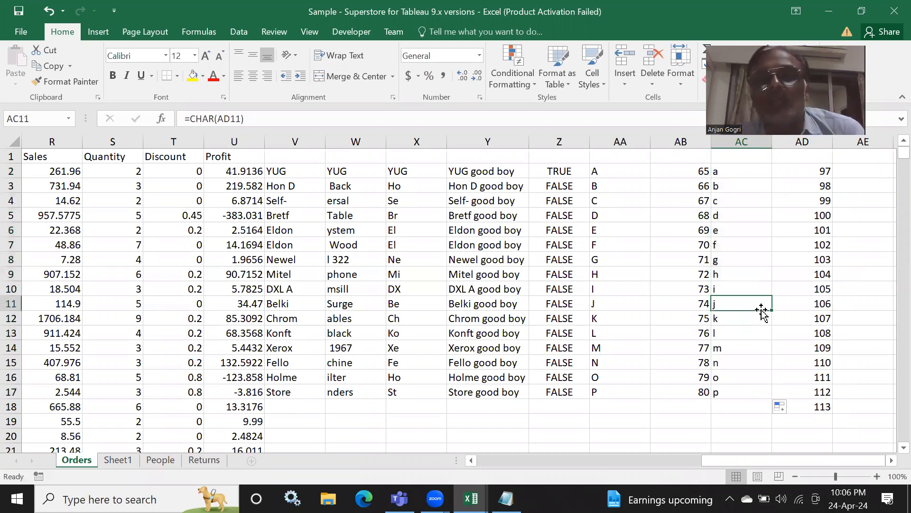
Change the code in cell AD2 to 2
{"action": "key", "text": "alt+Tab"}
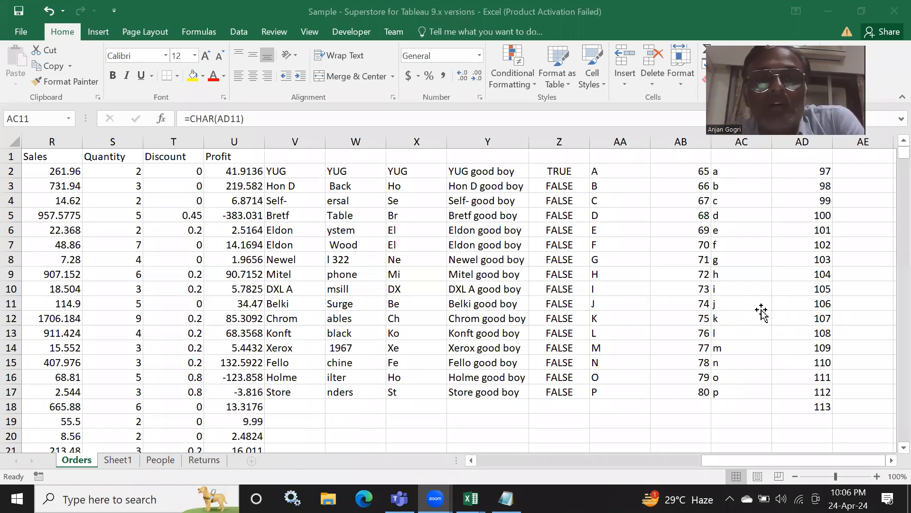
{"action": "left_click", "coordinate": [805, 166]}
{"action": "left_click", "coordinate": [805, 167]}
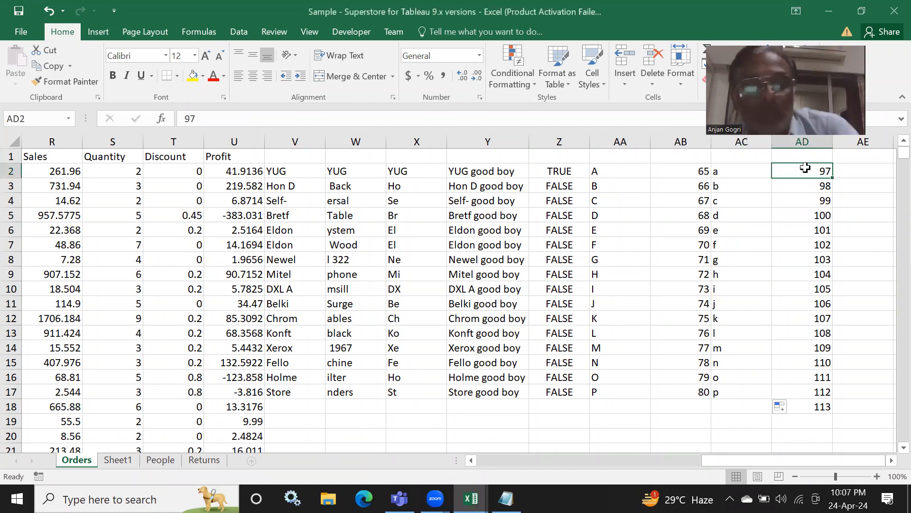
{"action": "type", "text": "2"}
{"action": "key", "text": "Return"}
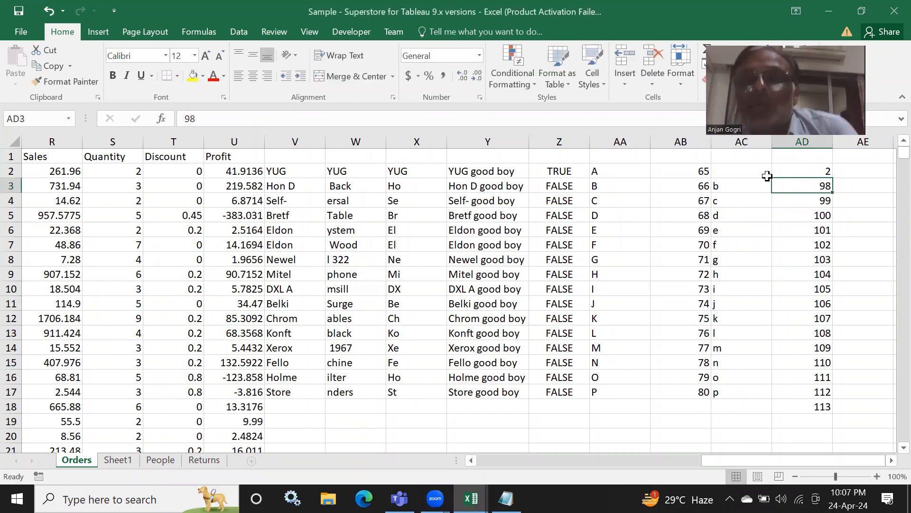
Try the character codes 1, 5 and 9 one after another in cell AD2
{"action": "left_click", "coordinate": [817, 169]}
{"action": "type", "text": "1"}
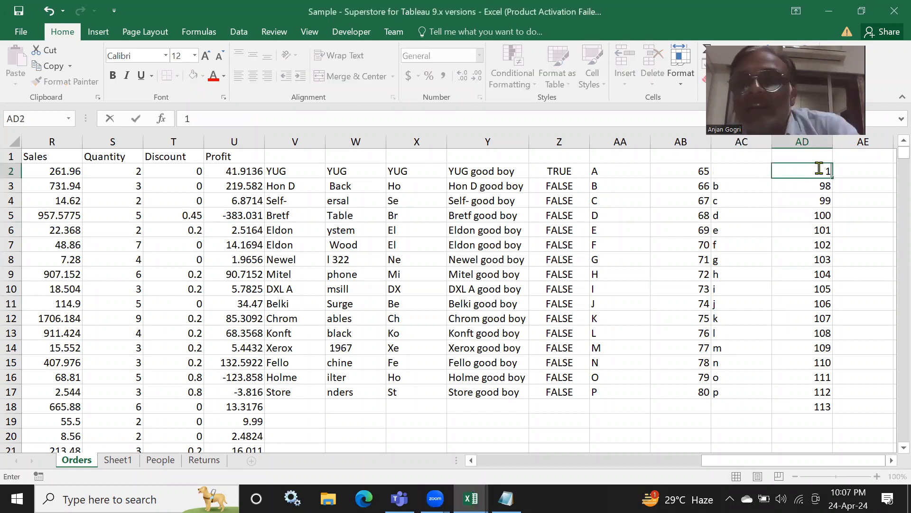
{"action": "key", "text": "Return"}
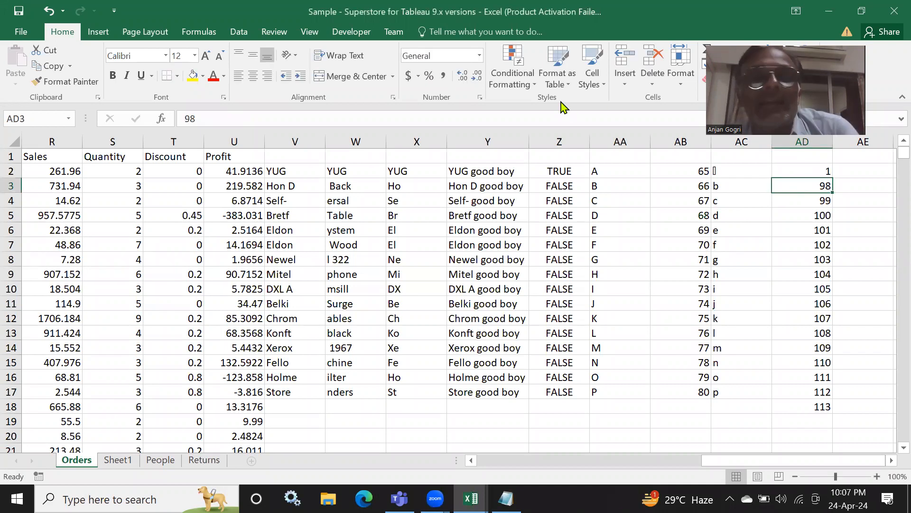
{"action": "left_click", "coordinate": [814, 169]}
{"action": "type", "text": "5"}
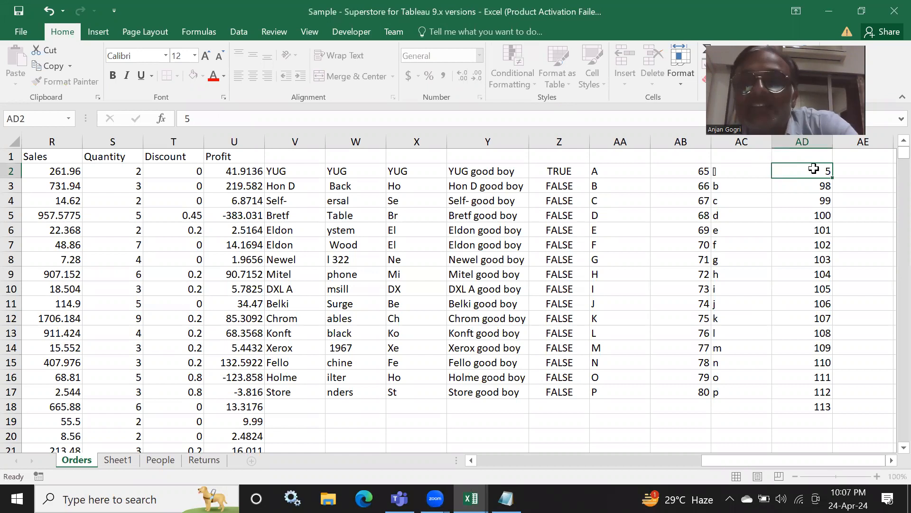
{"action": "key", "text": "Return"}
{"action": "left_click", "coordinate": [822, 171]}
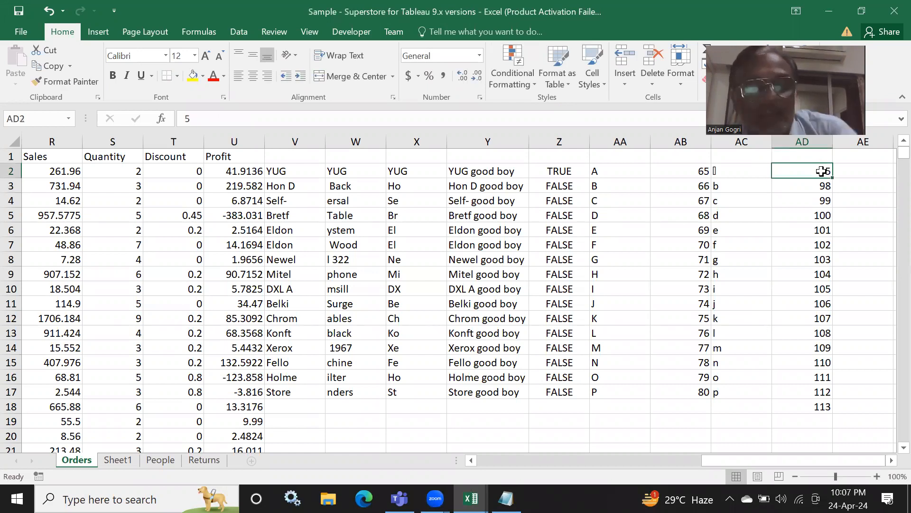
{"action": "type", "text": "9"}
{"action": "key", "text": "Return"}
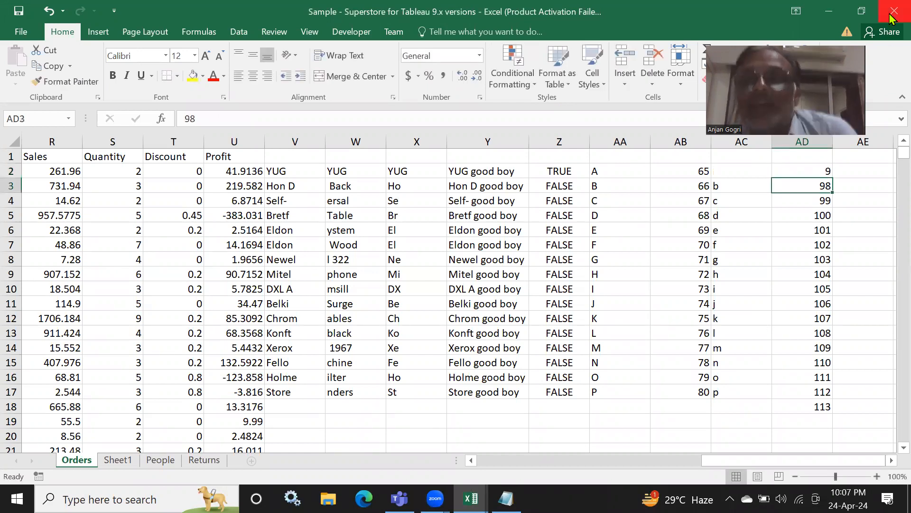
Try the character codes 13 and 27 in cell AD2
{"action": "left_click", "coordinate": [791, 170]}
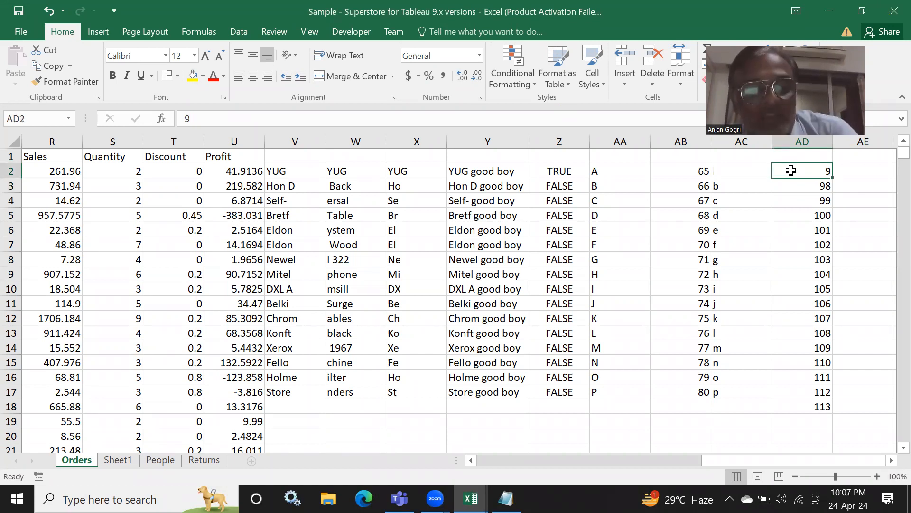
{"action": "type", "text": "13"}
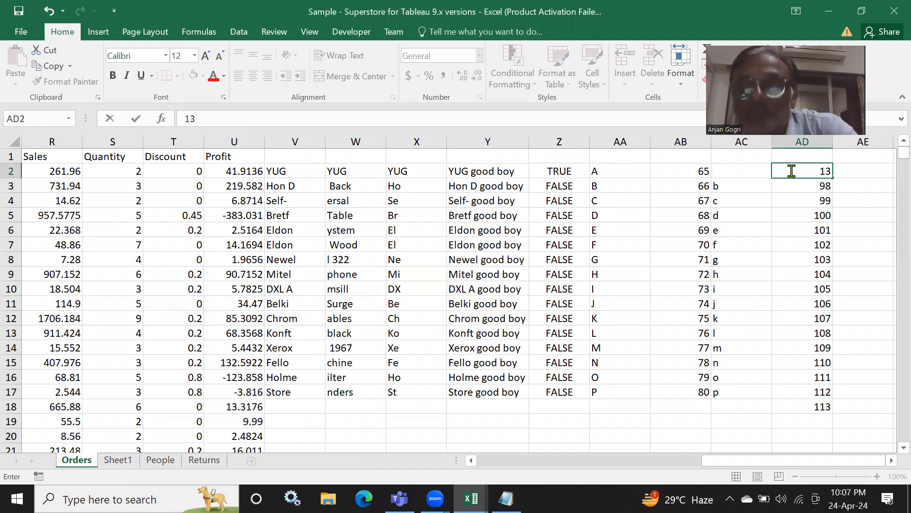
{"action": "key", "text": "Return"}
{"action": "left_click", "coordinate": [801, 170]}
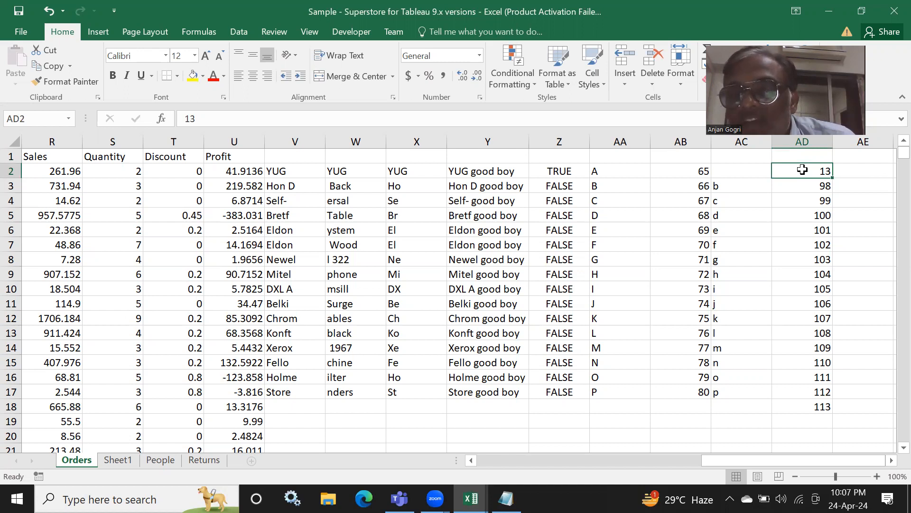
{"action": "type", "text": "27"}
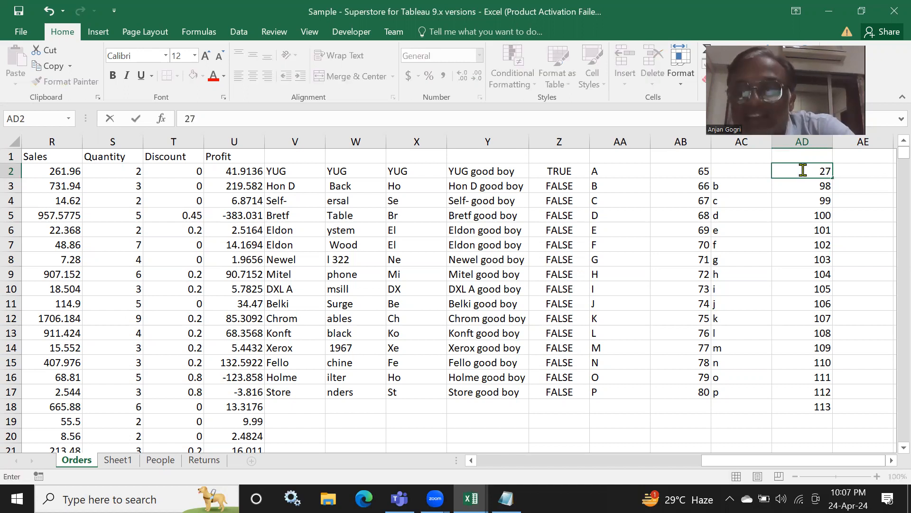
{"action": "key", "text": "Return"}
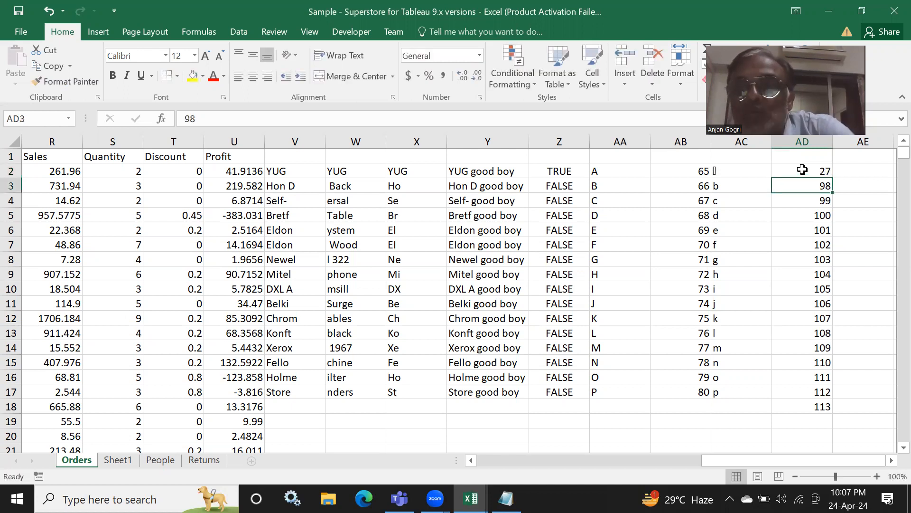
Clear cell AD2, enter 50 as its character code, and check the CHAR formula in AC2
{"action": "left_click", "coordinate": [802, 169]}
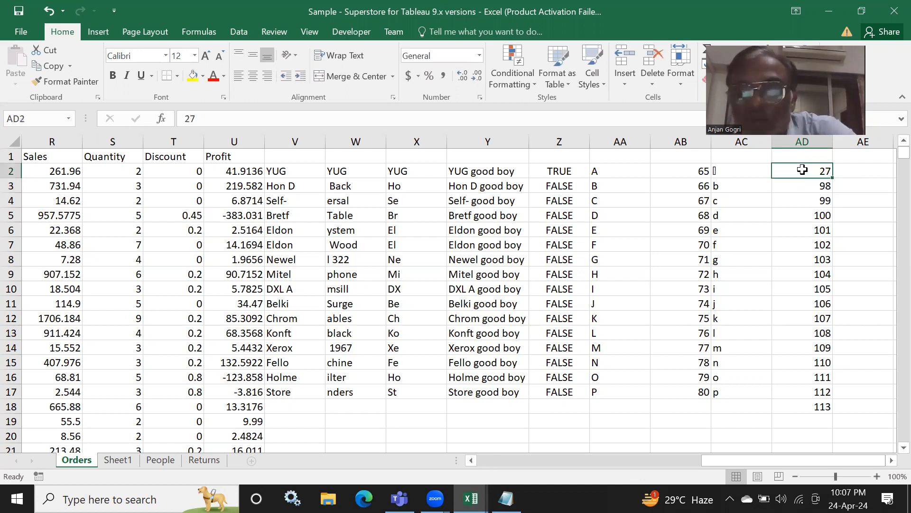
{"action": "key", "text": "Delete"}
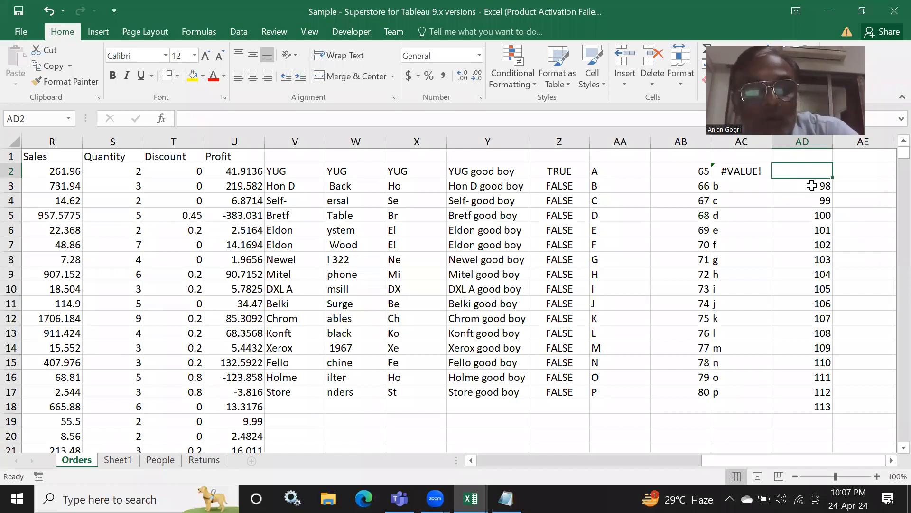
{"action": "type", "text": "50"}
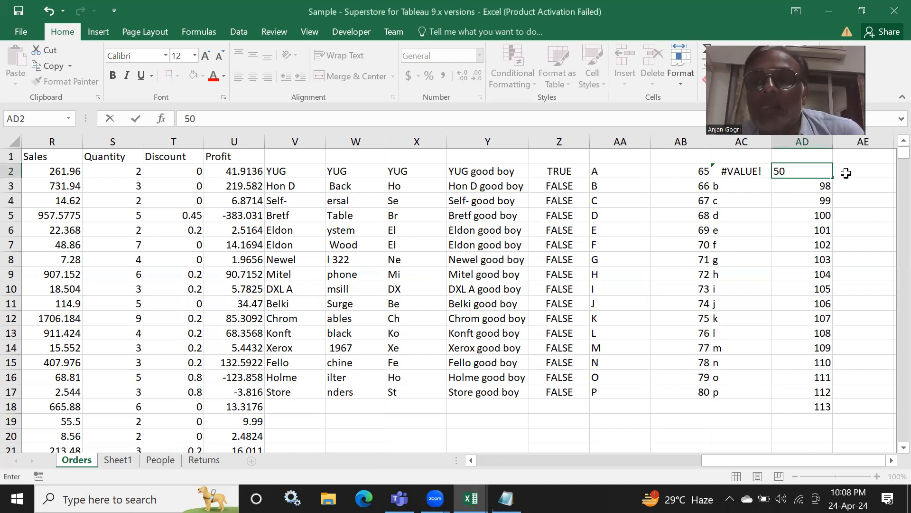
{"action": "key", "text": "Return"}
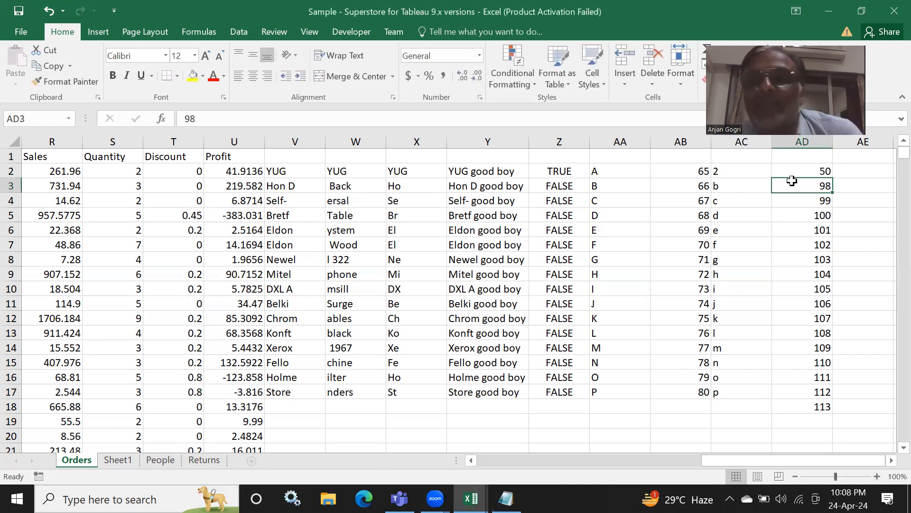
{"action": "left_click", "coordinate": [745, 169]}
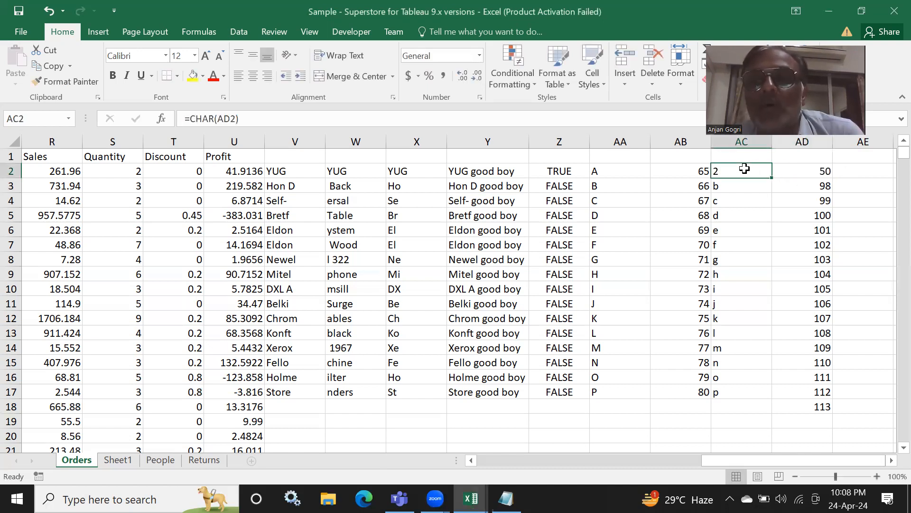
{"action": "left_click", "coordinate": [817, 170]}
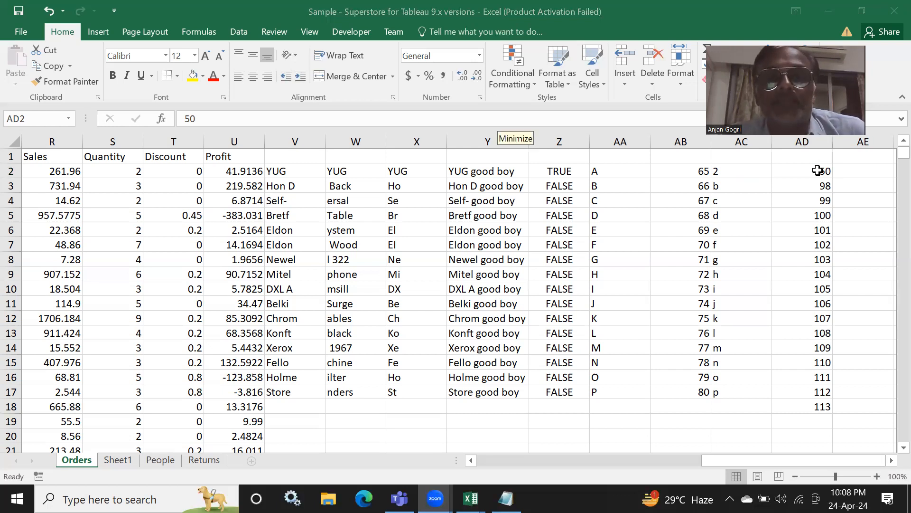
{"action": "left_click", "coordinate": [888, 462]}
{"action": "left_click", "coordinate": [889, 463]}
{"action": "left_click", "coordinate": [891, 461]}
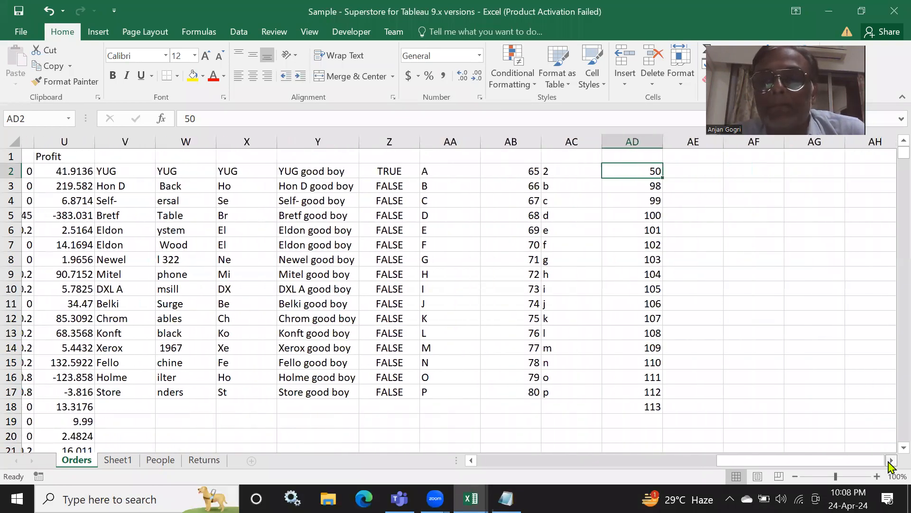
{"action": "left_click", "coordinate": [556, 167]}
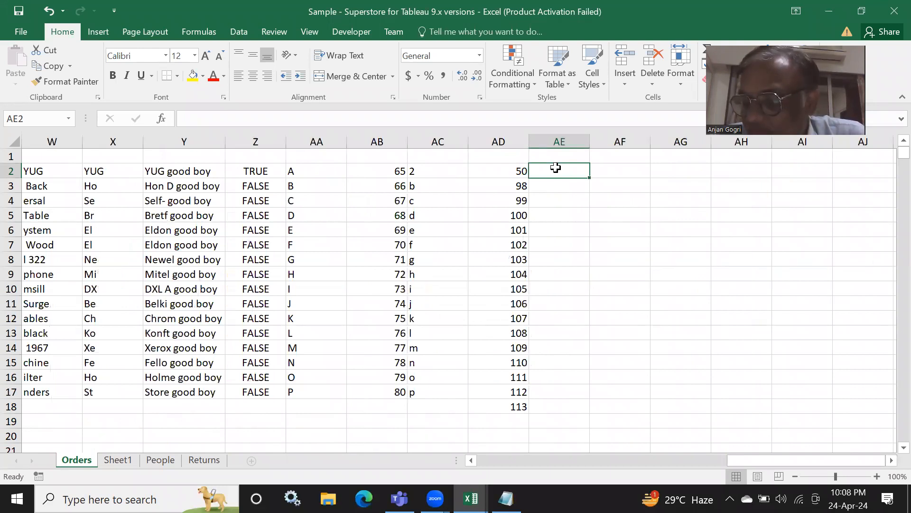
{"action": "type", "text": "="}
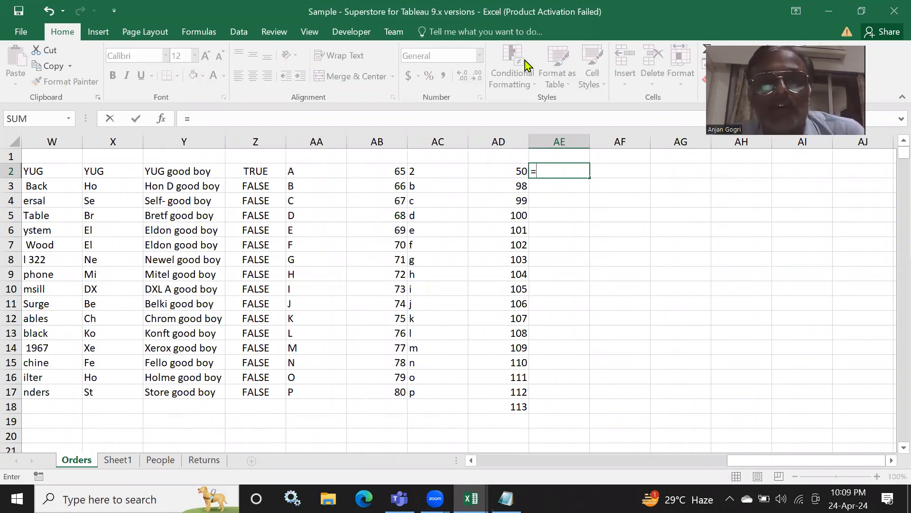
{"action": "left_click", "coordinate": [528, 65]}
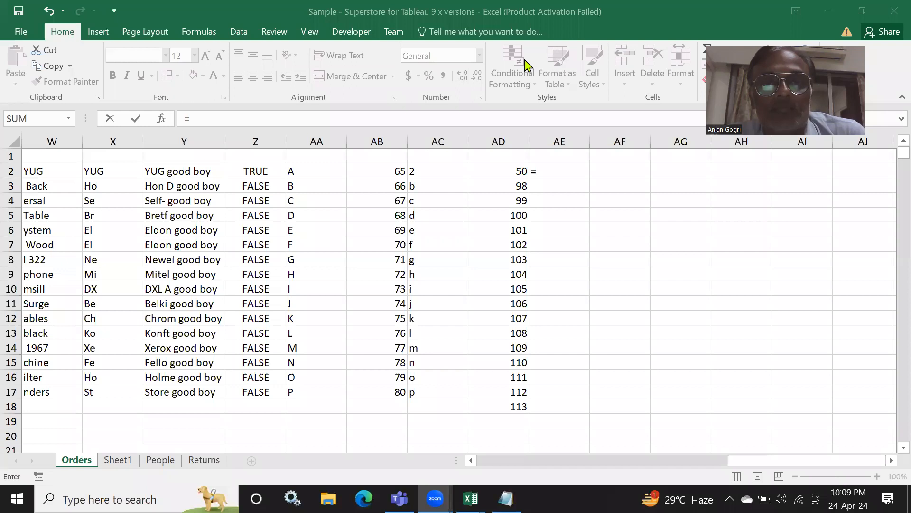
{"action": "left_click", "coordinate": [542, 167]}
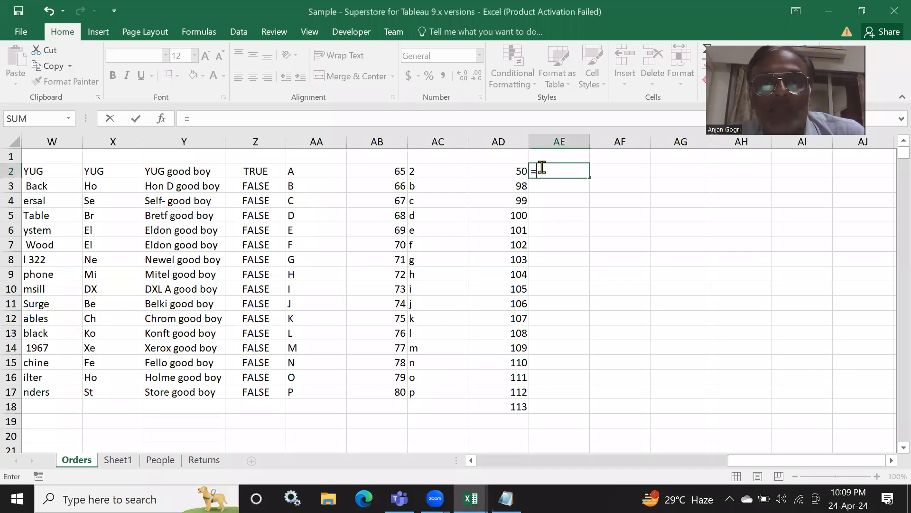
{"action": "key", "text": "BackSpace"}
{"action": "key", "text": "Escape"}
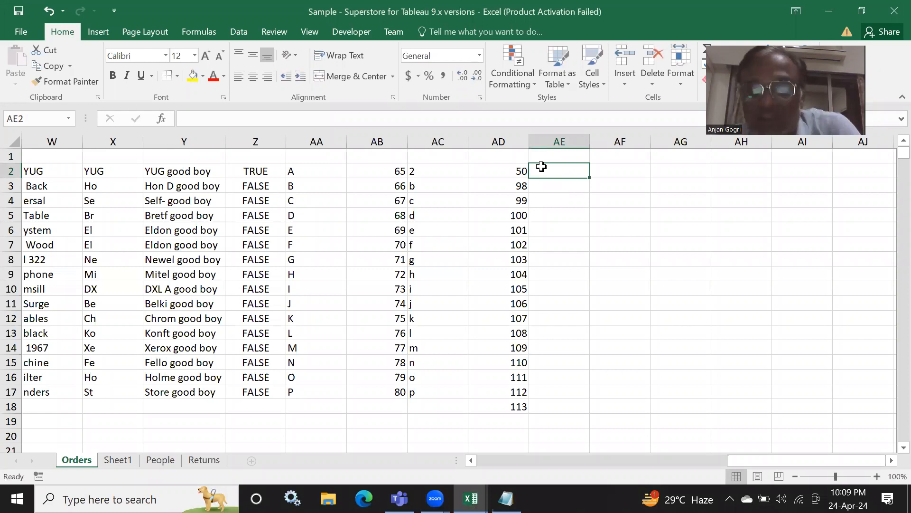
Examine the existing text formulas in row 2, from the first text columns through the EXACT comparison in column Z
{"action": "key", "text": "Left"}
{"action": "key", "text": "Left"}
{"action": "key", "text": "Left"}
{"action": "key", "text": "Left"}
{"action": "key", "text": "Left"}
{"action": "key", "text": "Left"}
{"action": "key", "text": "Left"}
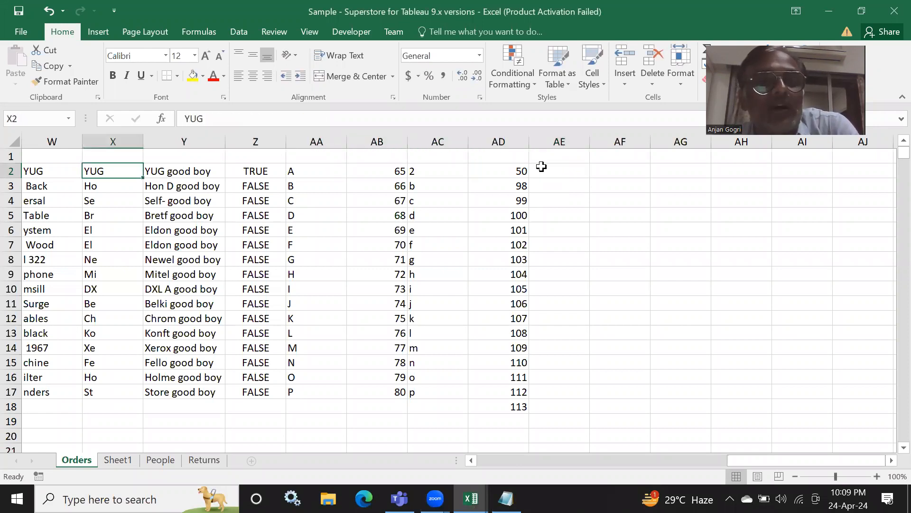
{"action": "key", "text": "Right"}
{"action": "key", "text": "Right"}
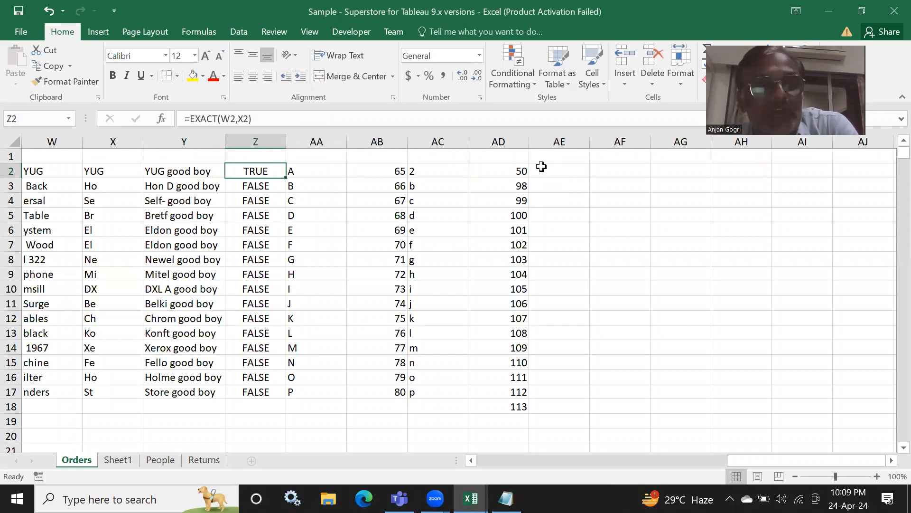
{"action": "key", "text": "Left"}
{"action": "key", "text": "Left"}
{"action": "key", "text": "Left"}
{"action": "key", "text": "Left"}
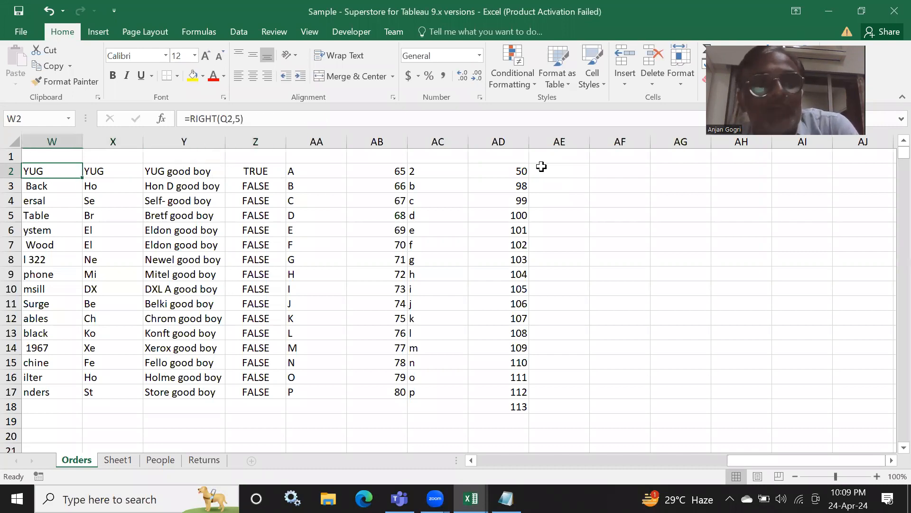
{"action": "key", "text": "Right"}
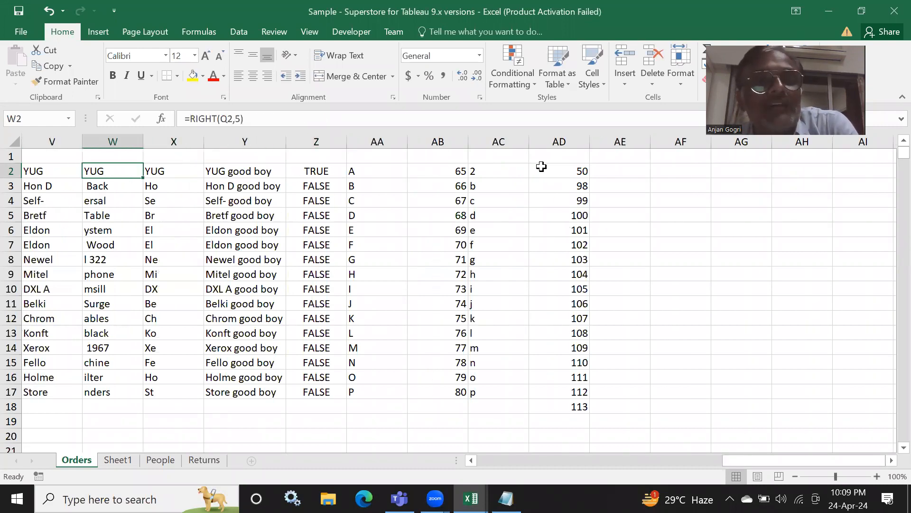
{"action": "key", "text": "Right"}
{"action": "key", "text": "Right"}
Examine the CONCATENATE and EXACT formulas in row 5, columns Y and Z
{"action": "key", "text": "Down"}
{"action": "key", "text": "Down"}
{"action": "key", "text": "Down"}
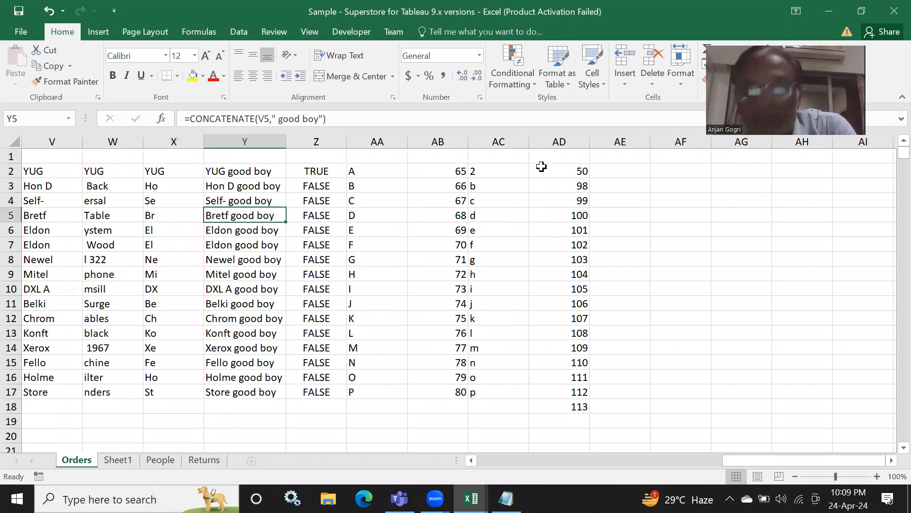
{"action": "key", "text": "Left"}
{"action": "key", "text": "Right"}
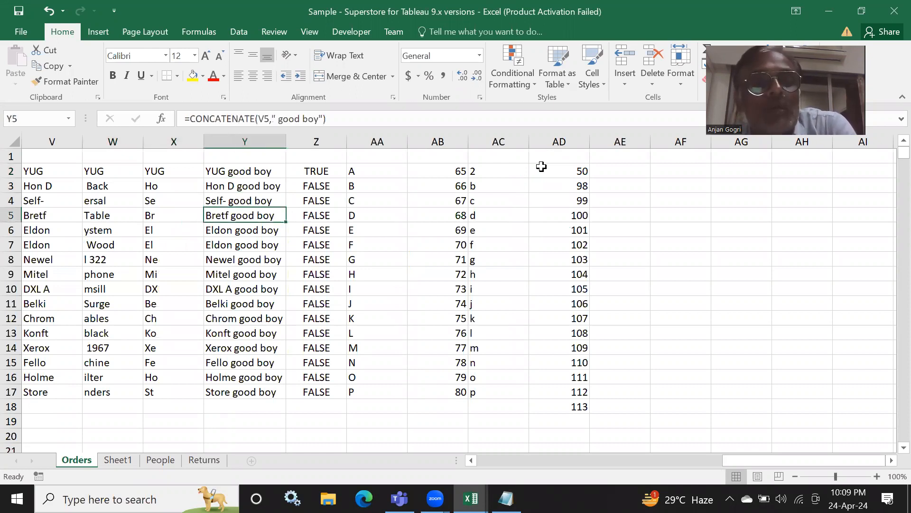
{"action": "key", "text": "Right"}
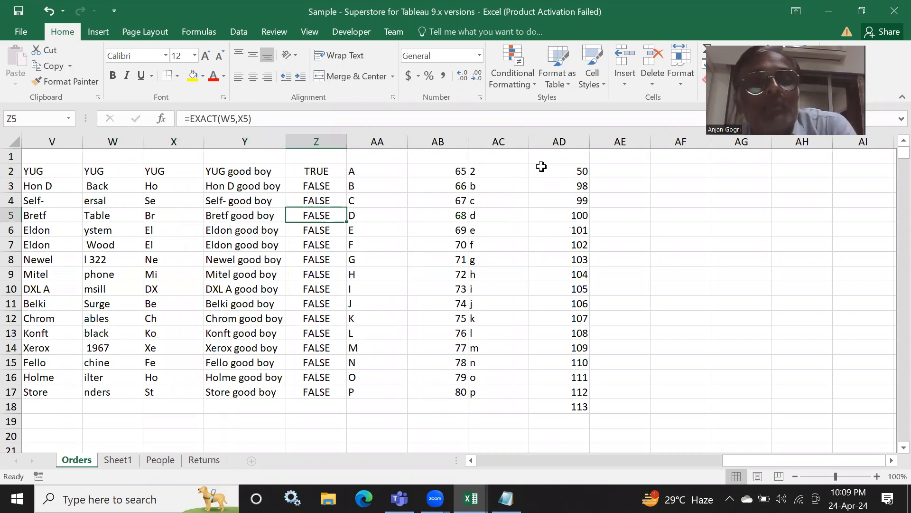
{"action": "key", "text": "Right"}
{"action": "key", "text": "Right"}
{"action": "key", "text": "Right"}
{"action": "key", "text": "Right"}
{"action": "key", "text": "Right"}
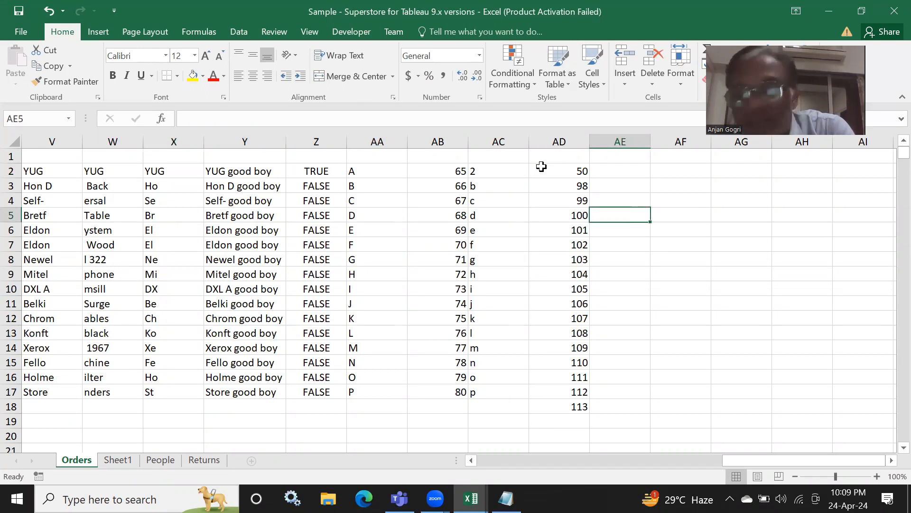
Enter a REPT formula in cell AE2 that repeats the text "Excel" 10 times
{"action": "key", "text": "Up"}
{"action": "key", "text": "Up"}
{"action": "key", "text": "Up"}
{"action": "key", "text": "Up"}
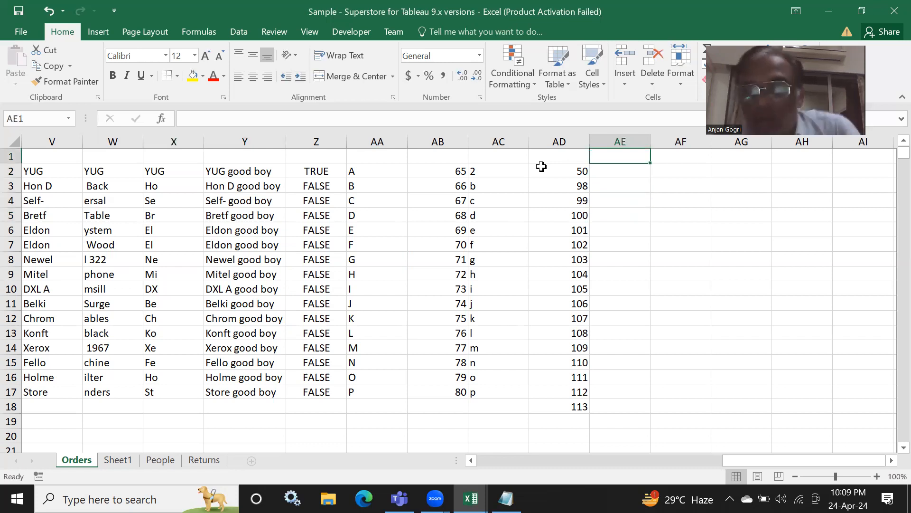
{"action": "key", "text": "Down"}
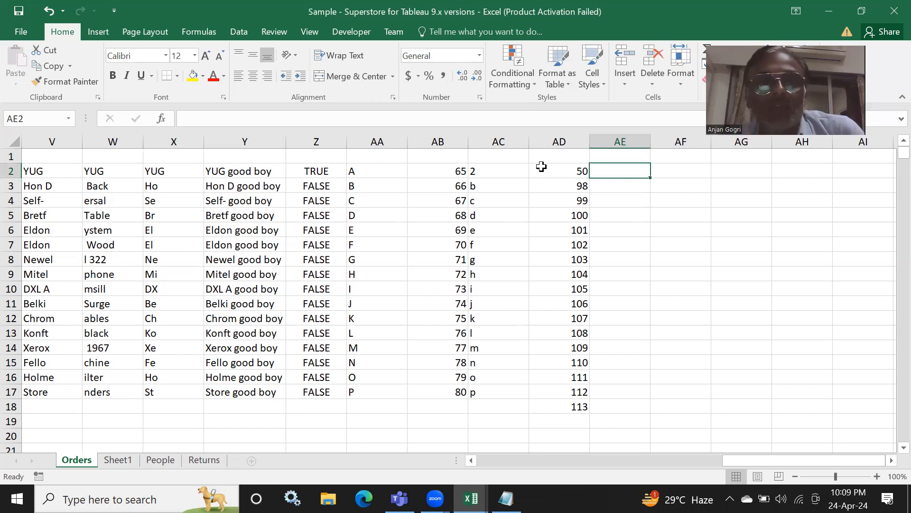
{"action": "type", "text": "="}
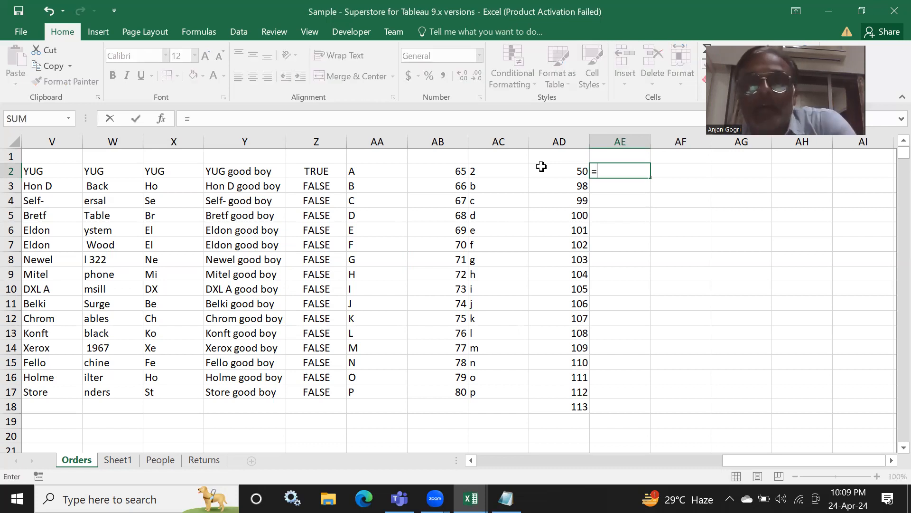
{"action": "type", "text": "re"}
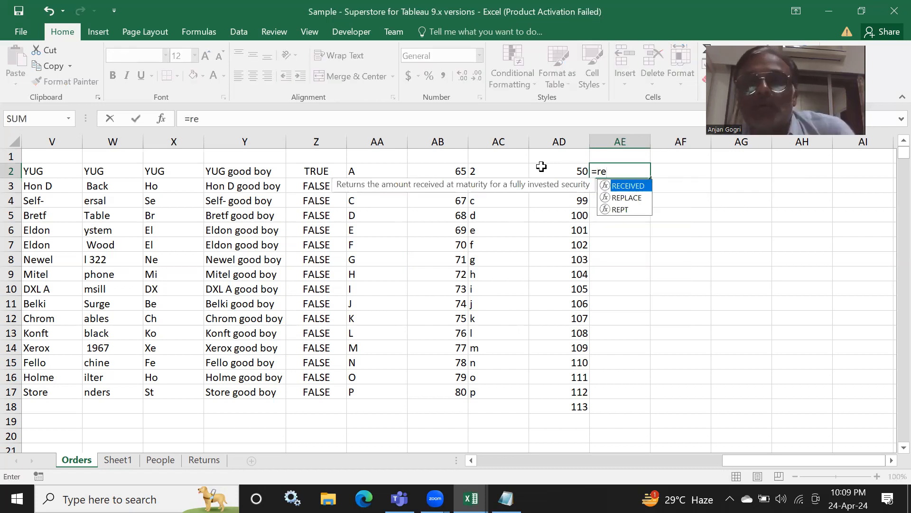
{"action": "left_click", "coordinate": [605, 205]}
{"action": "double_click", "coordinate": [605, 204]}
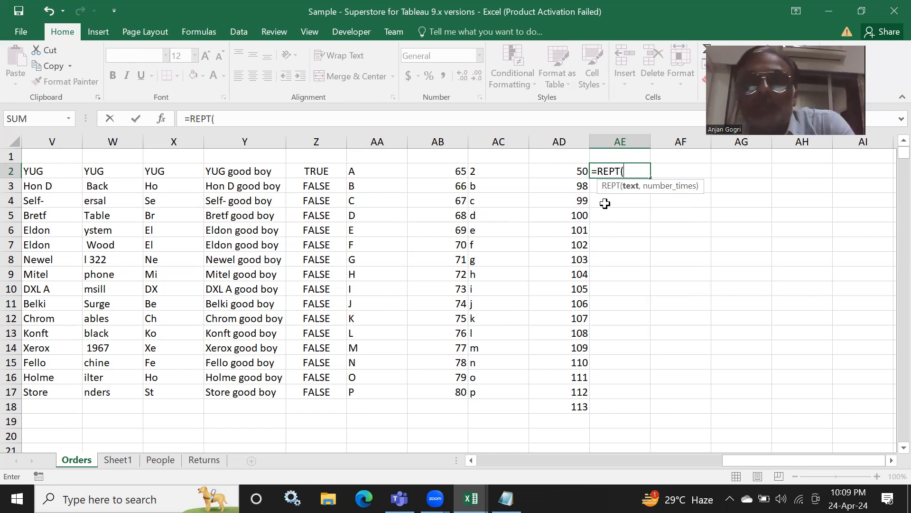
{"action": "type", "text": "\"E"}
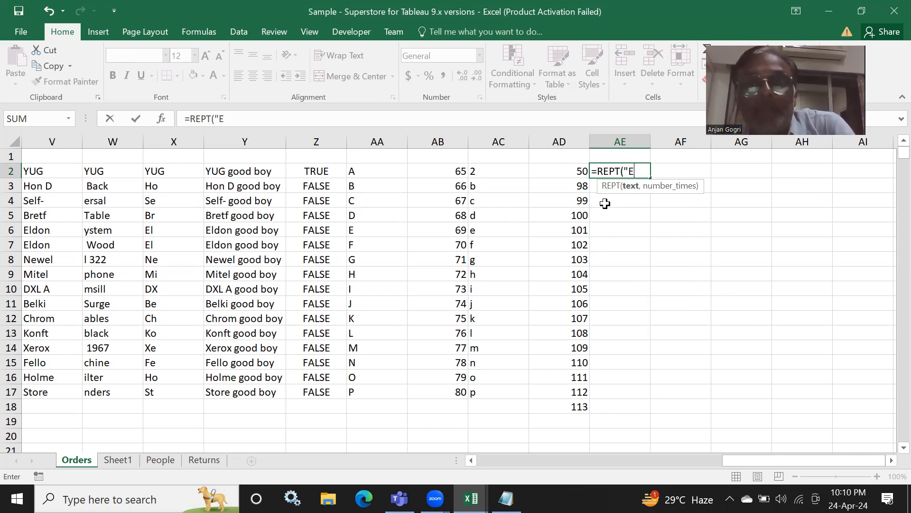
{"action": "type", "text": "xcel"}
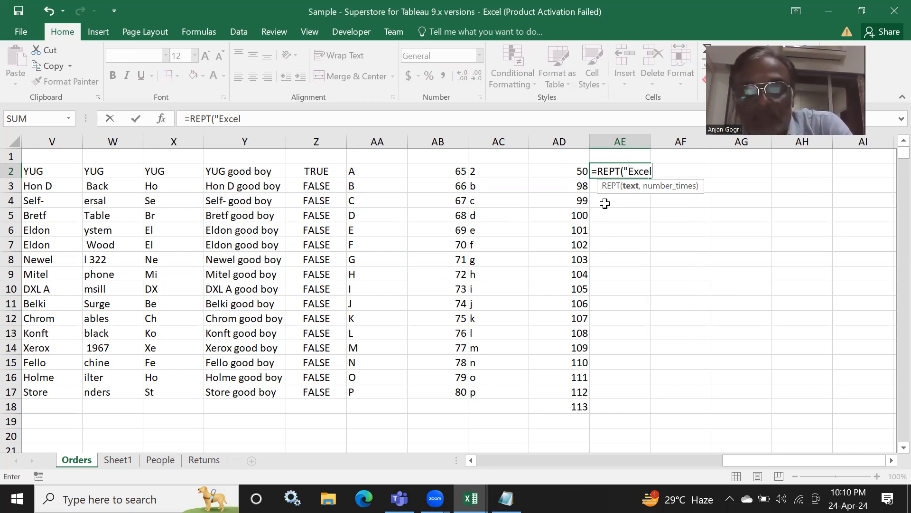
{"action": "type", "text": "\",10)"}
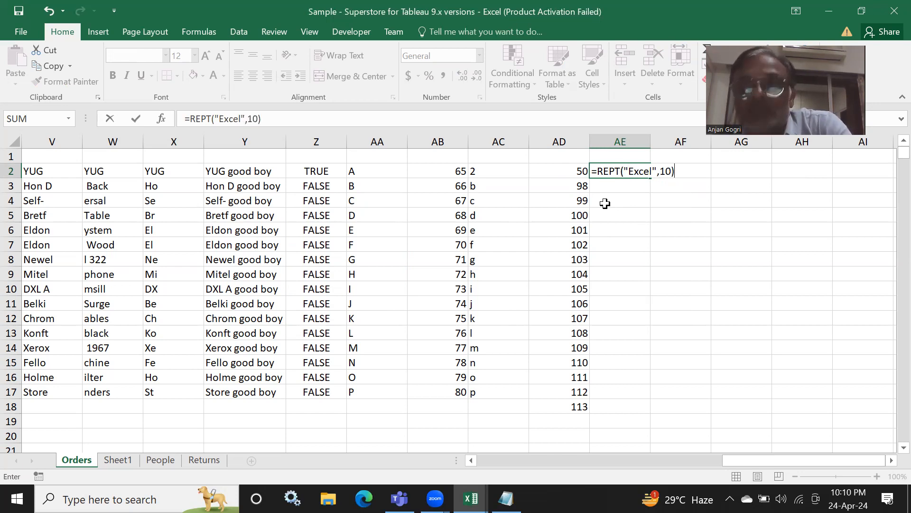
{"action": "key", "text": "Return"}
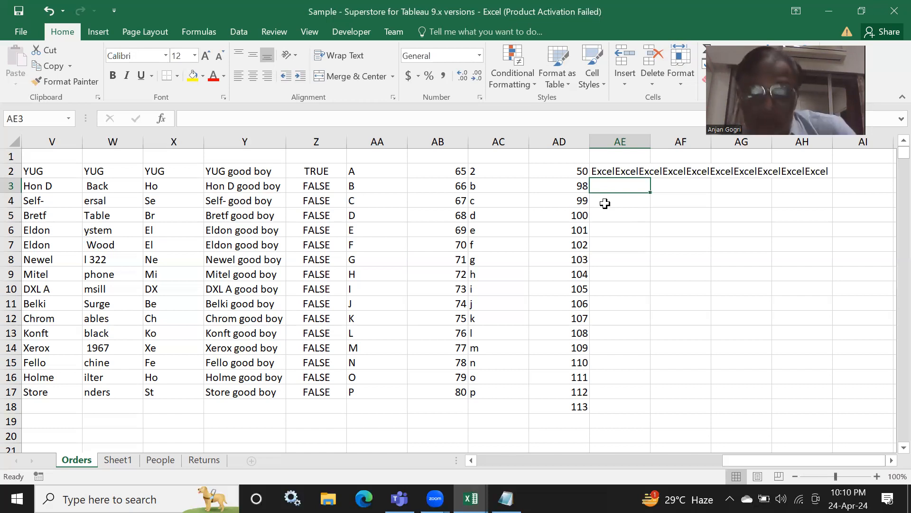
Enter a REPLACE formula in AE3 that swaps 3 characters from position 1 of V2's text, written as a literal, with "ABC"
{"action": "type", "text": "="}
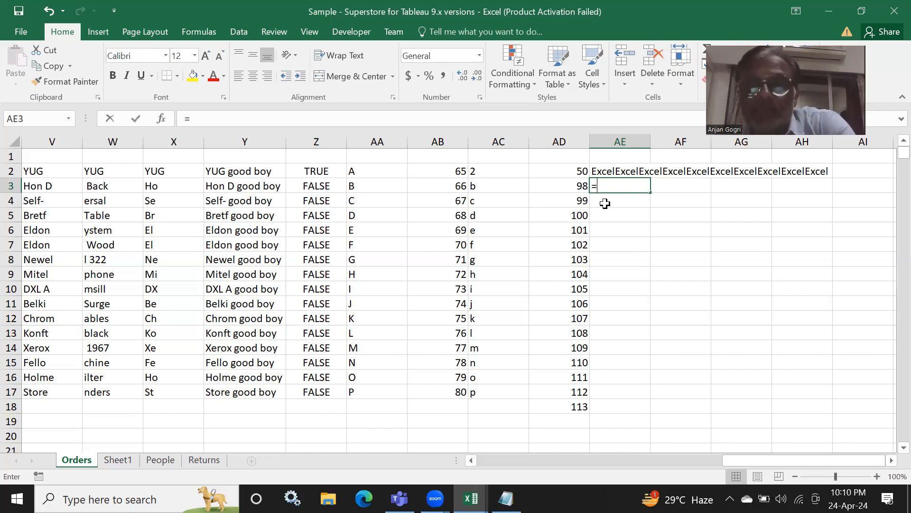
{"action": "type", "text": "repl"}
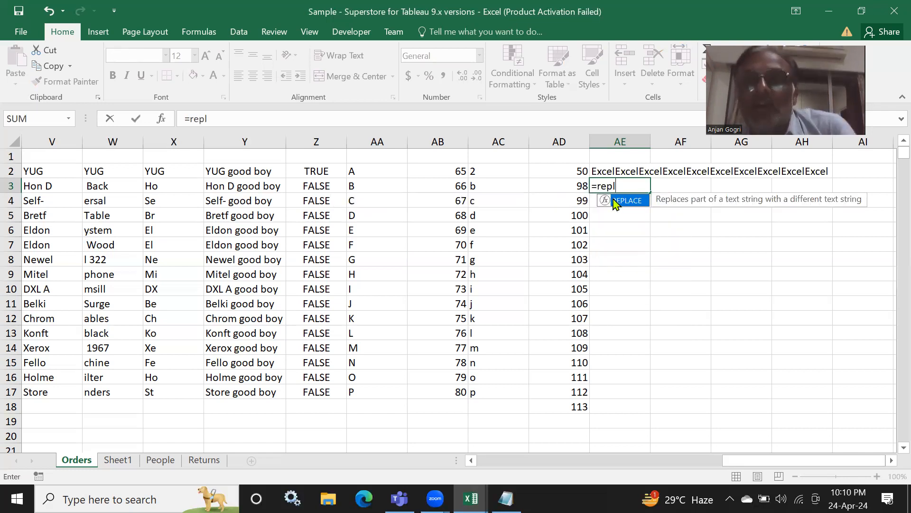
{"action": "double_click", "coordinate": [615, 199]}
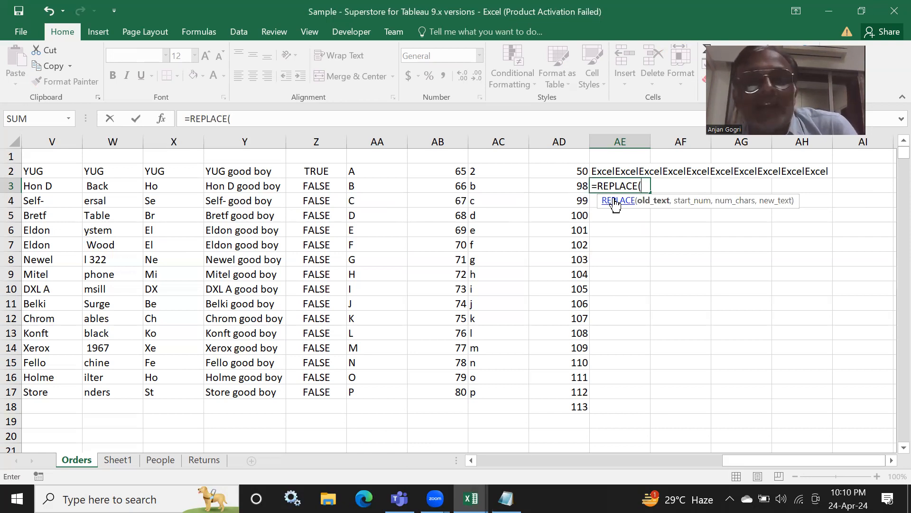
{"action": "left_click", "coordinate": [212, 168]}
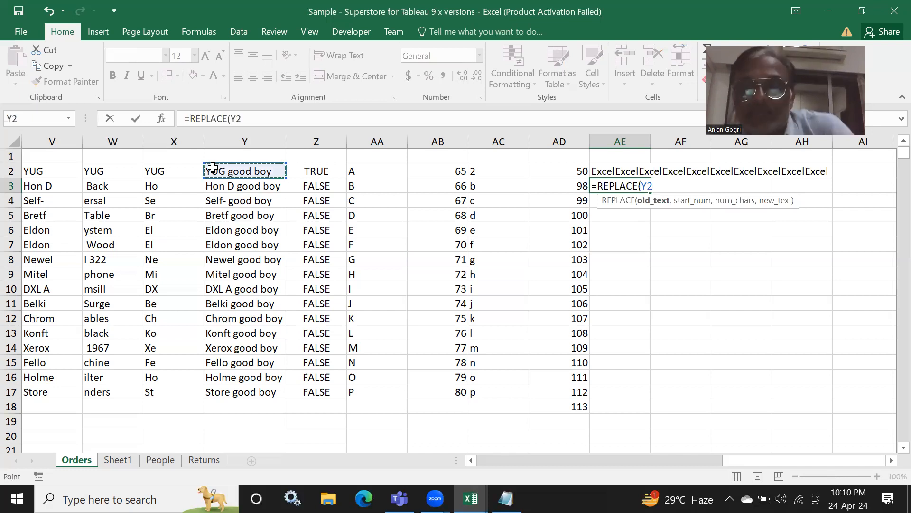
{"action": "key", "text": "BackSpace"}
{"action": "key", "text": "BackSpace"}
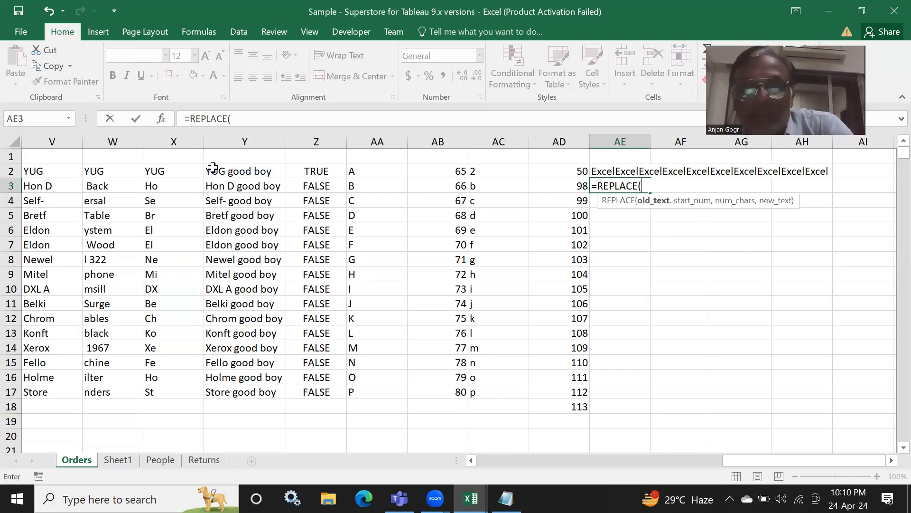
{"action": "type", "text": "\"YUG\","}
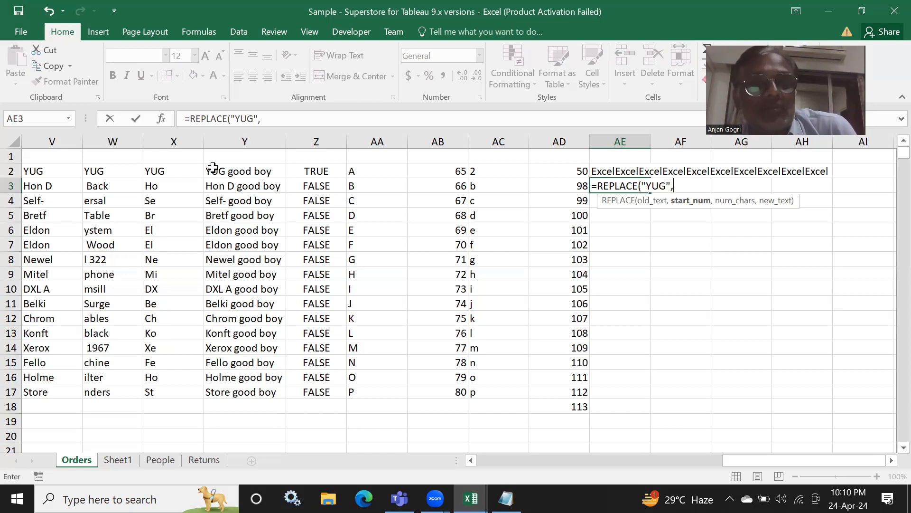
{"action": "type", "text": "1"}
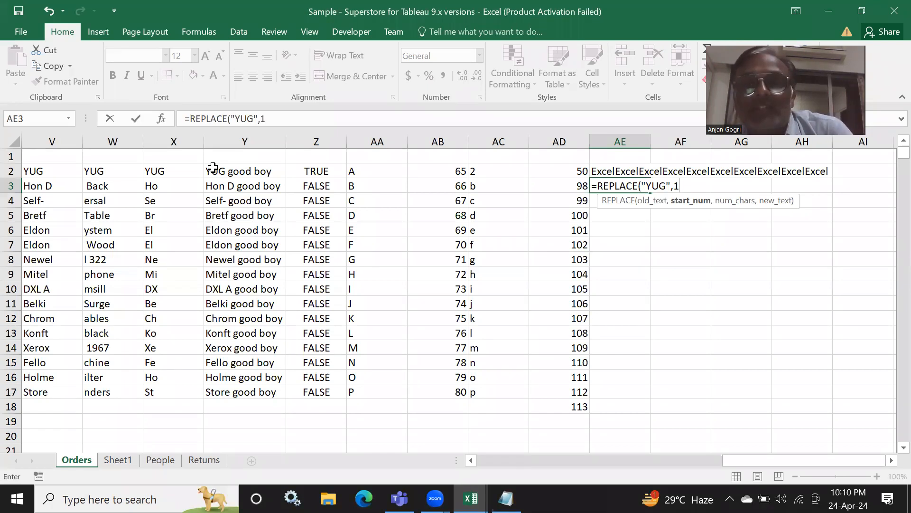
{"action": "type", "text": ","}
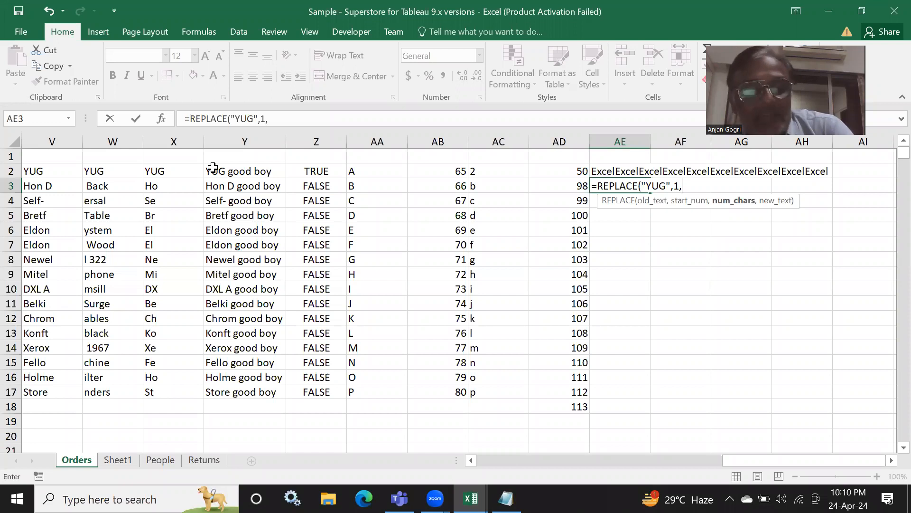
{"action": "type", "text": "3"}
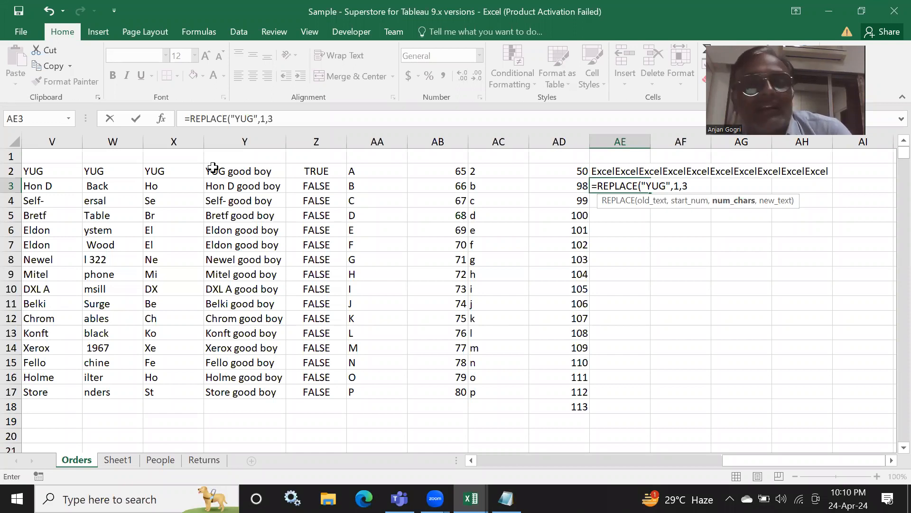
{"action": "type", "text": ",\""}
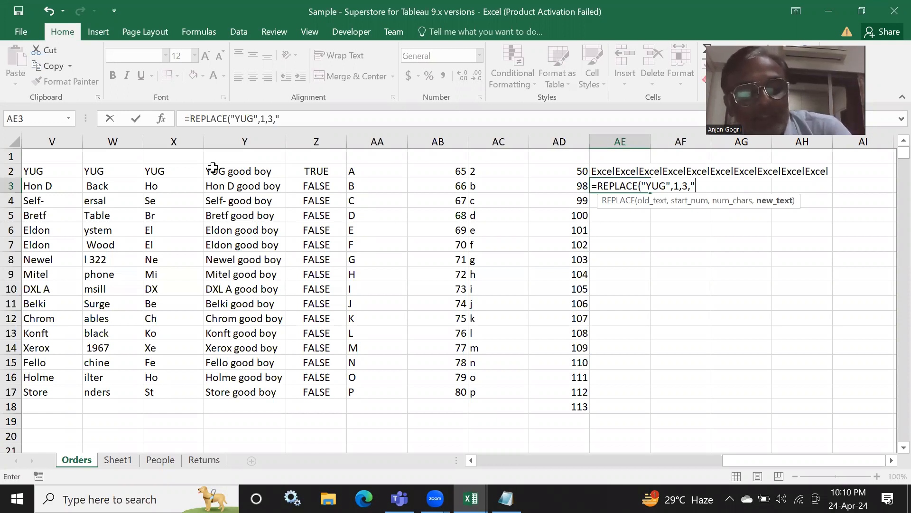
{"action": "type", "text": "ABC"}
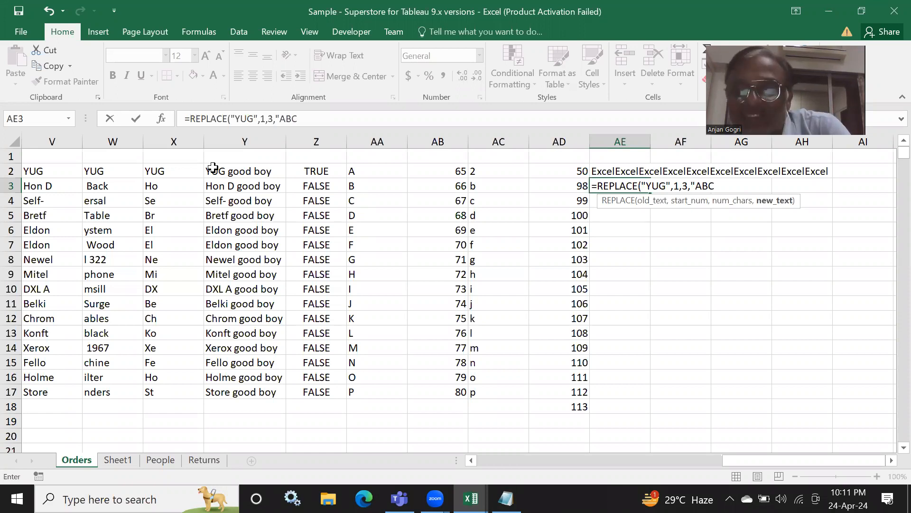
{"action": "type", "text": "\")"}
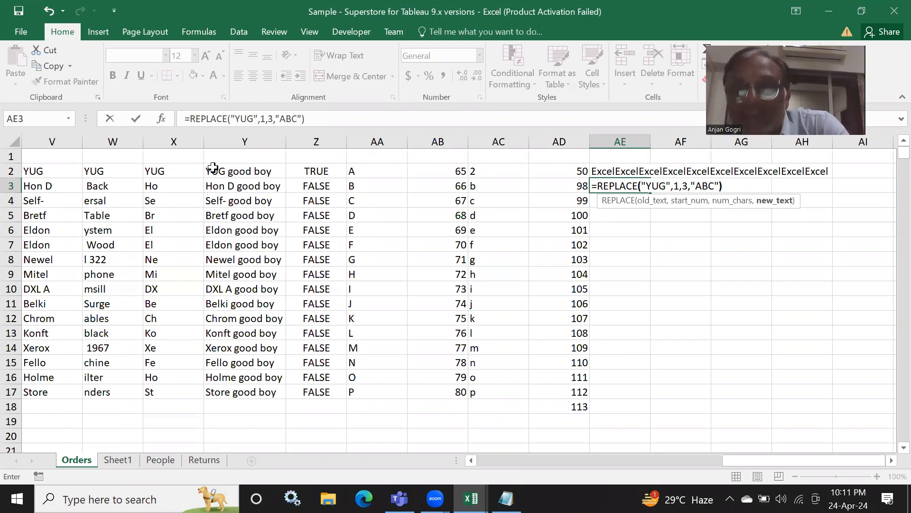
{"action": "key", "text": "Return"}
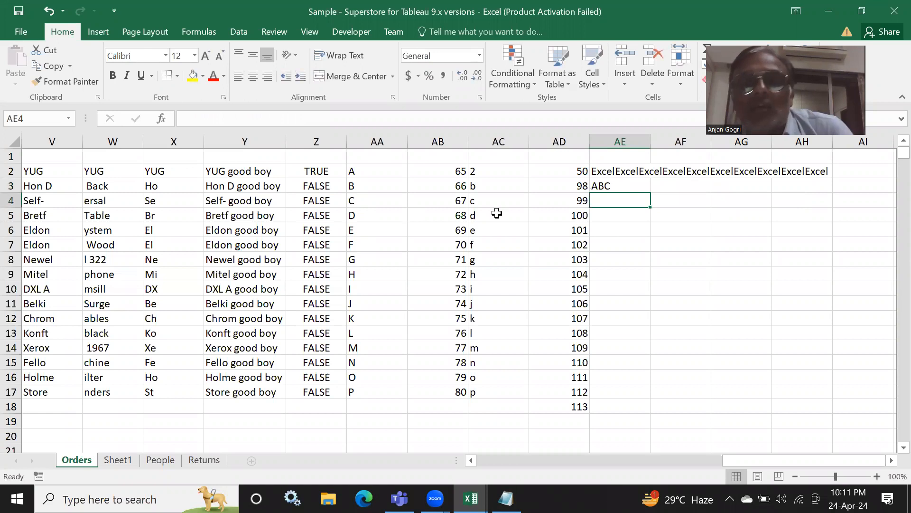
Review the arguments of the REPLACE formula in cell AE3 without changing them
{"action": "left_click", "coordinate": [603, 186]}
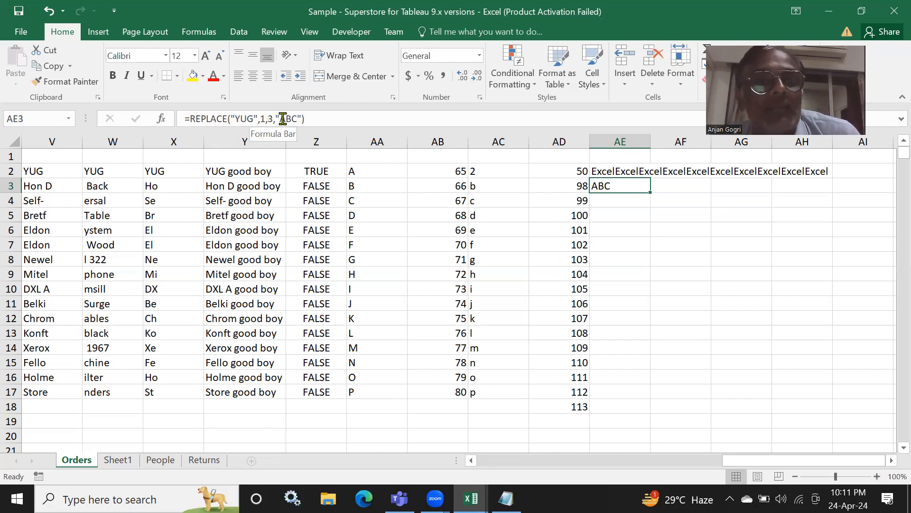
{"action": "left_click", "coordinate": [311, 118]}
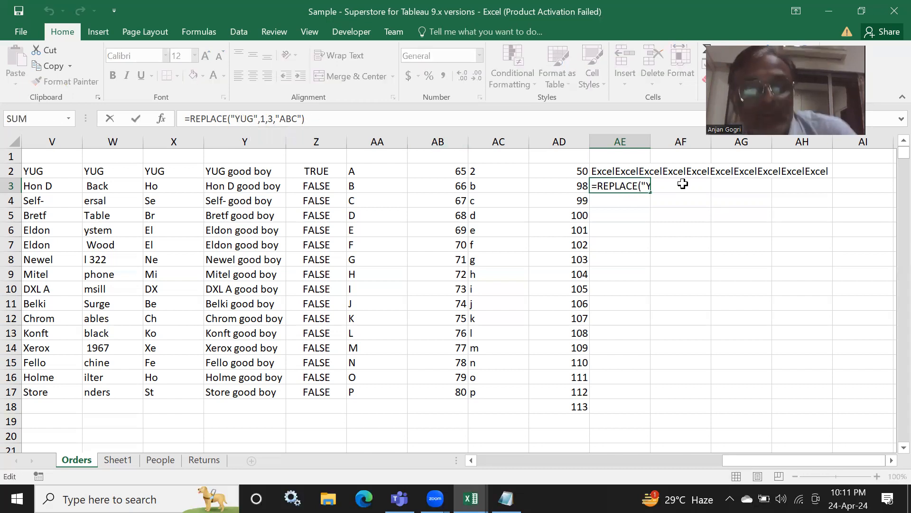
{"action": "key", "text": "Escape"}
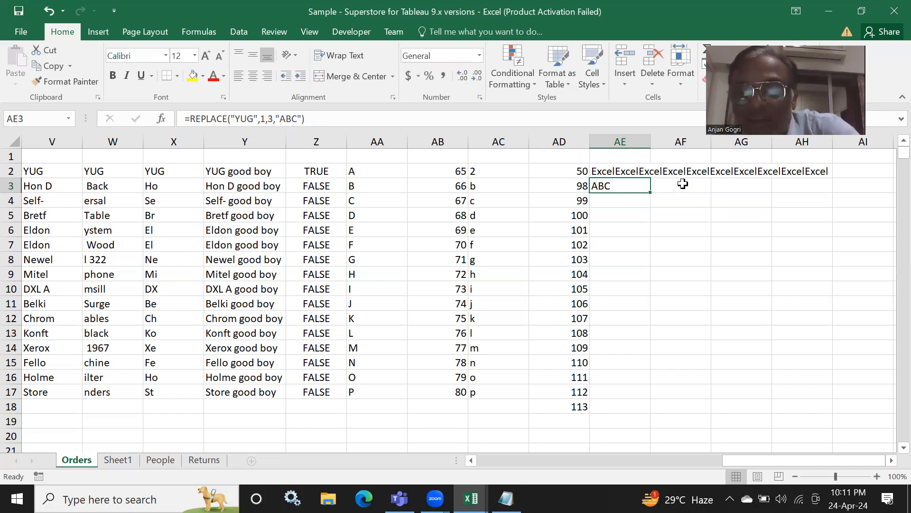
Clear AE3, enter =REPLACE(Y2,5,1,"test1") in it, and select the cell to check the formula
{"action": "key", "text": "Delete"}
{"action": "type", "text": "="}
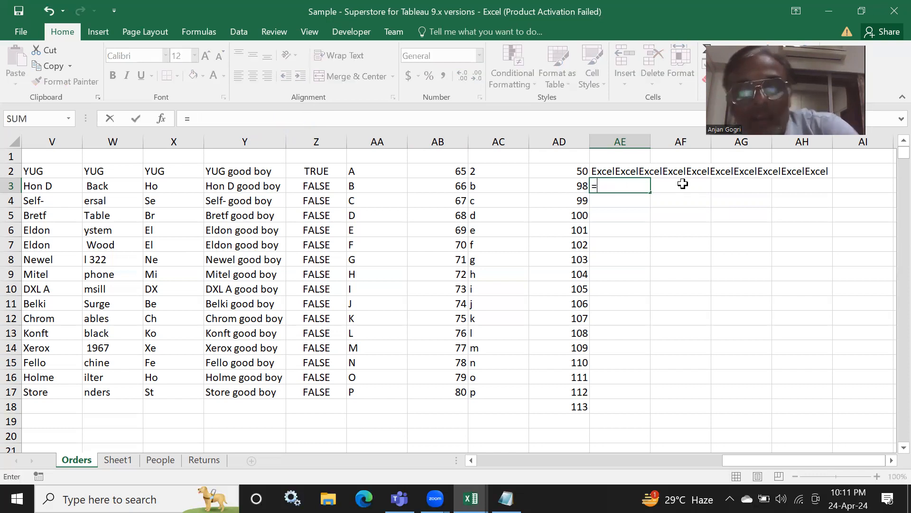
{"action": "type", "text": "replace"}
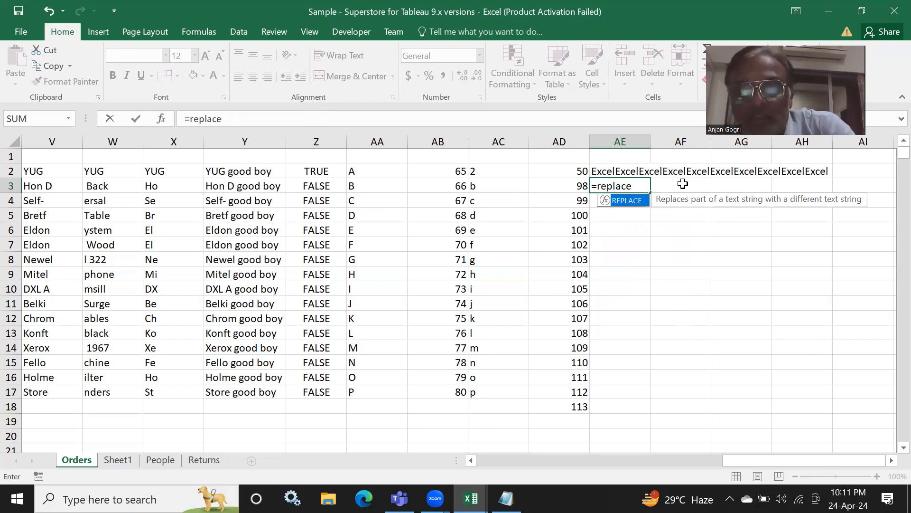
{"action": "type", "text": "("}
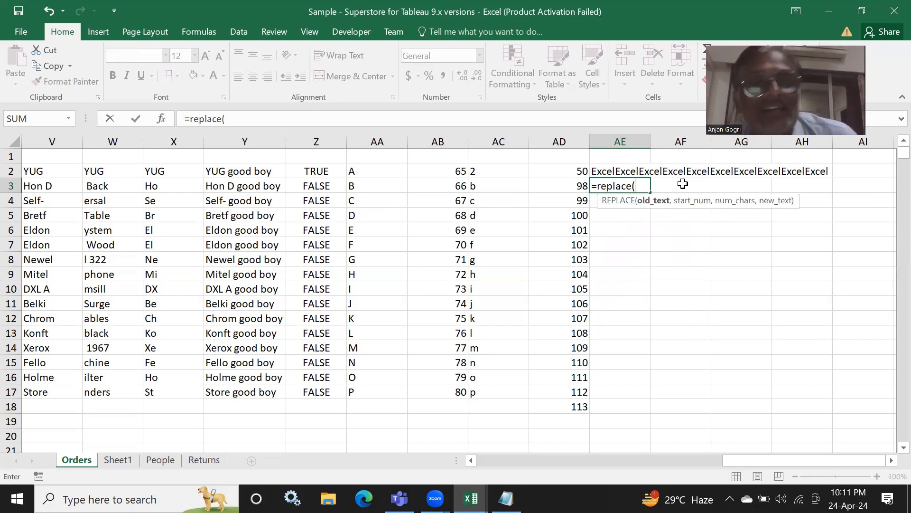
{"action": "left_click", "coordinate": [245, 176]}
{"action": "type", "text": ","}
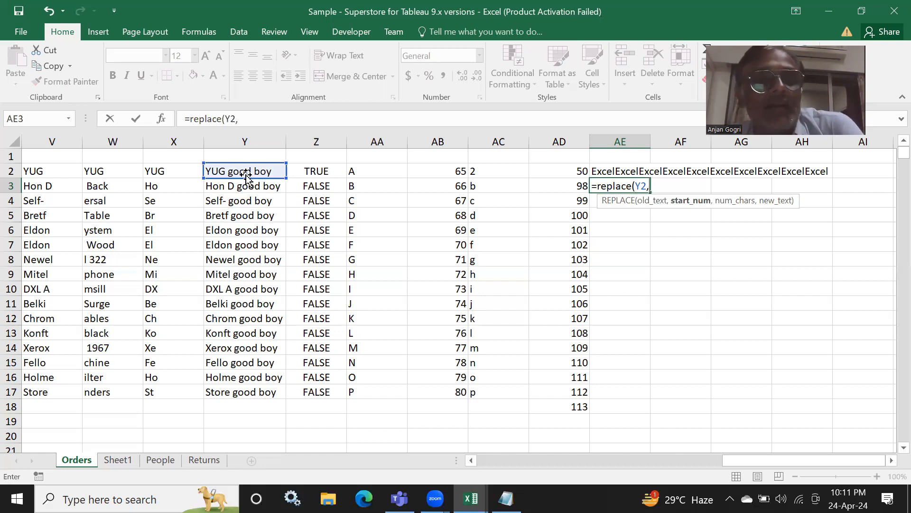
{"action": "type", "text": "5,"}
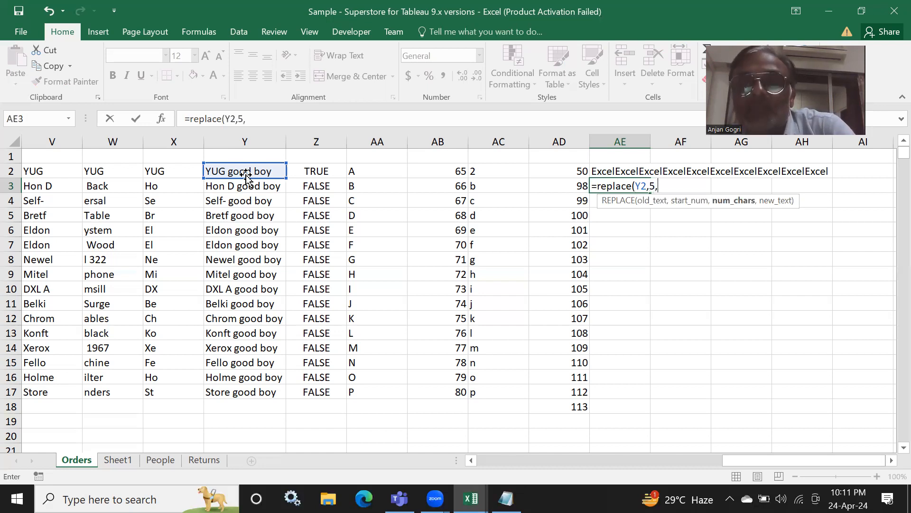
{"action": "type", "text": "1,\""}
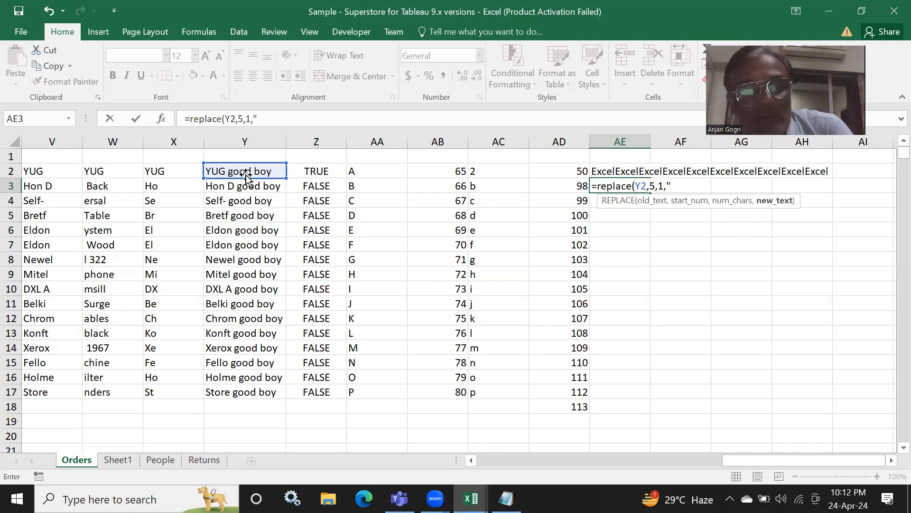
{"action": "type", "text": "te"}
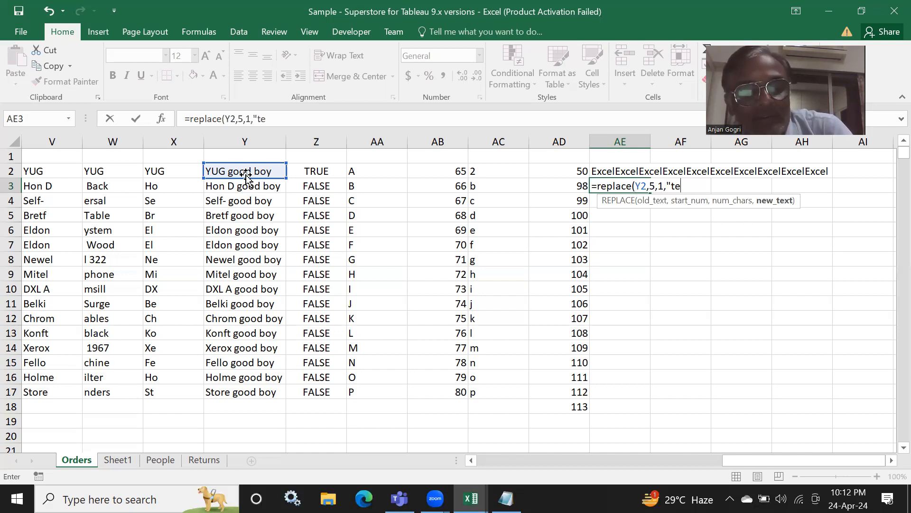
{"action": "type", "text": "st1"}
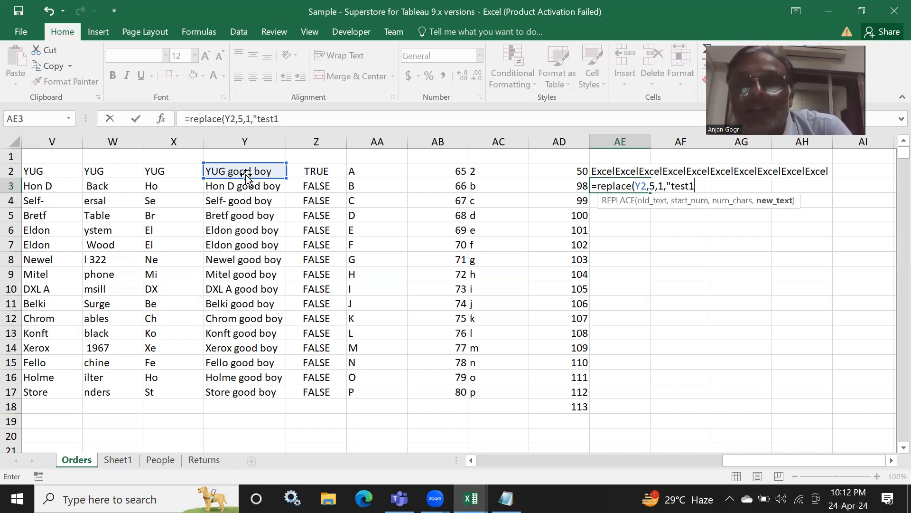
{"action": "type", "text": "\")"}
{"action": "key", "text": "Return"}
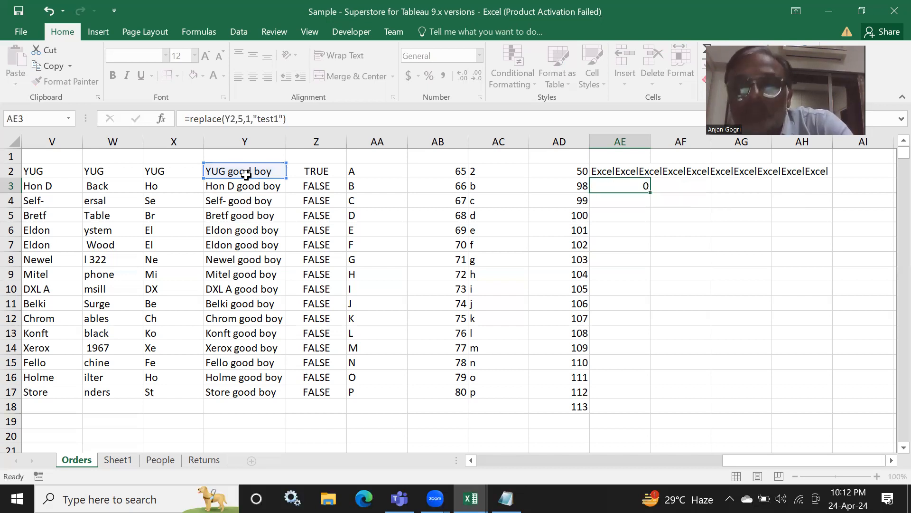
{"action": "left_click", "coordinate": [604, 185]}
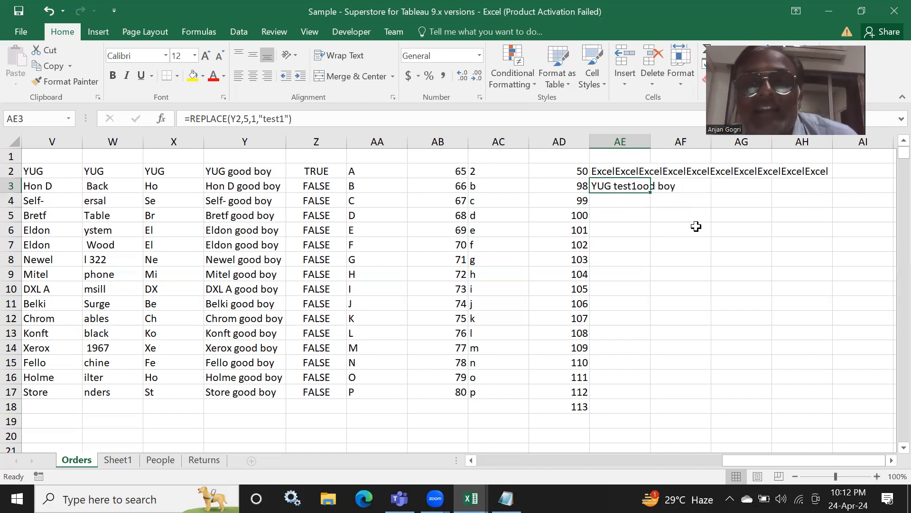
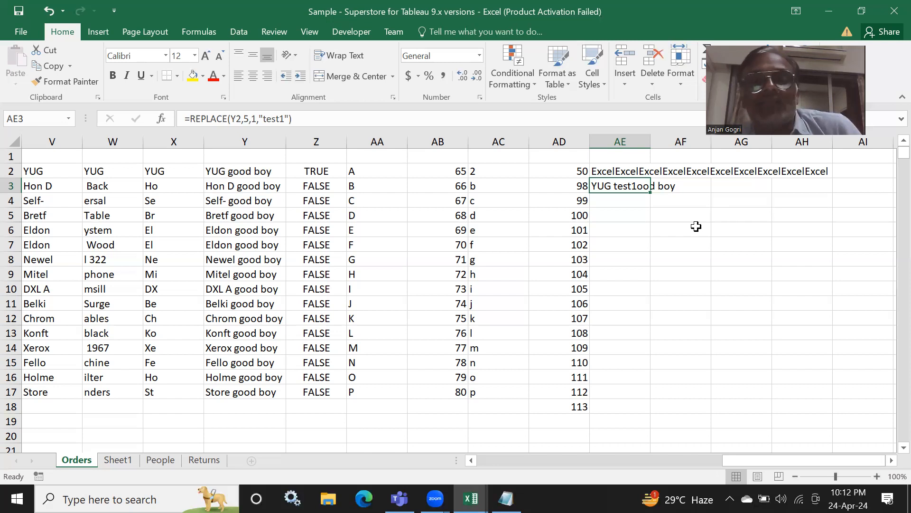
Clear the existing REPLACE formula from cell AE3
{"action": "left_click", "coordinate": [391, 97]}
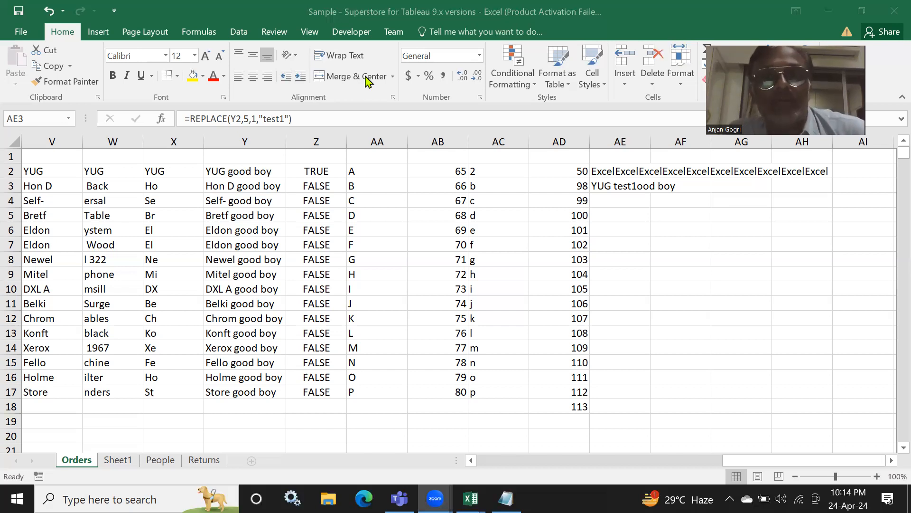
{"action": "left_click", "coordinate": [604, 181]}
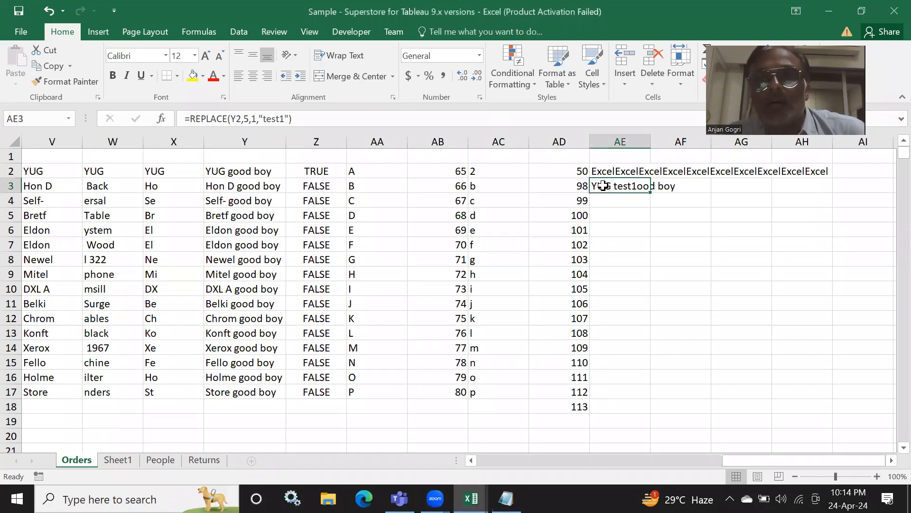
{"action": "left_click", "coordinate": [614, 208]}
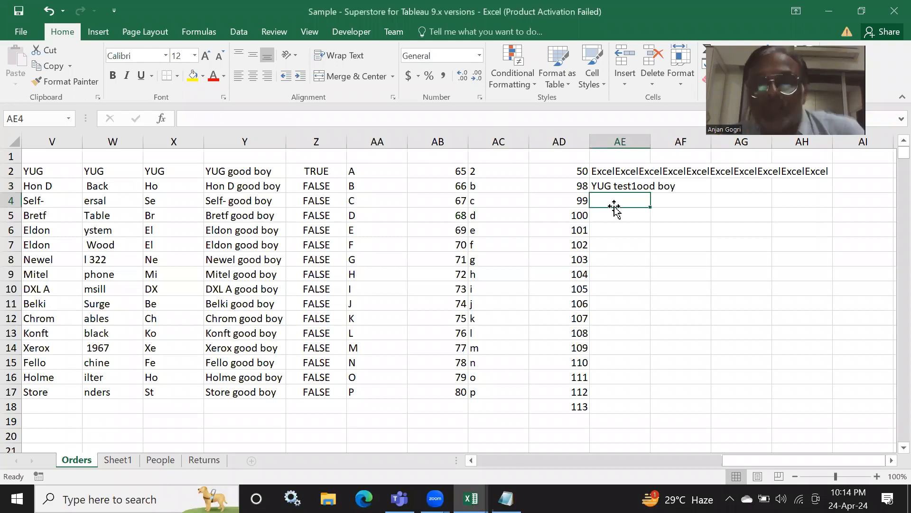
{"action": "key", "text": "Up"}
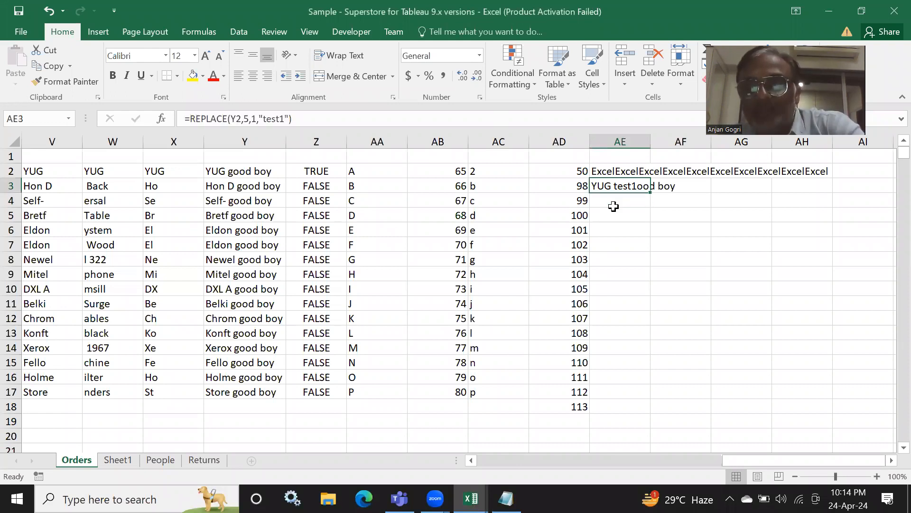
{"action": "key", "text": "Delete"}
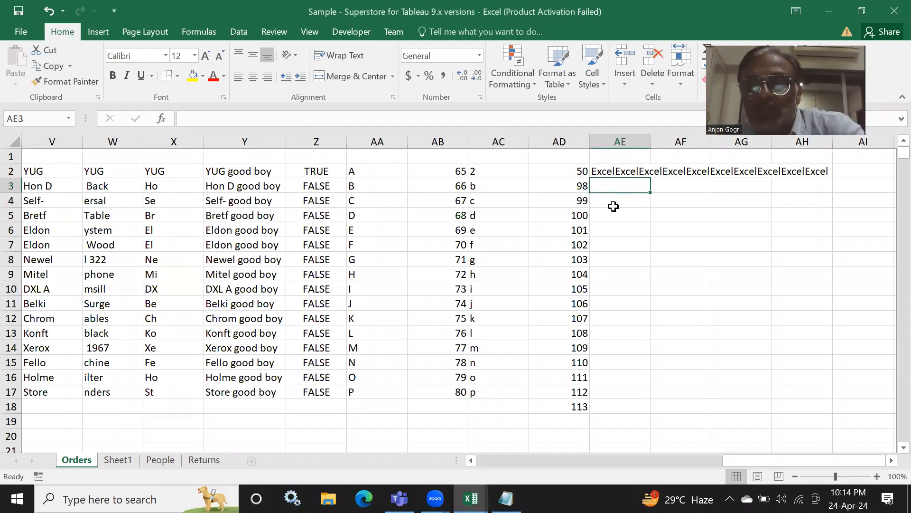
Enter =REPLACE(Y2,1,3,"abc") in cell AE3 and select the cell to check the formula
{"action": "type", "text": "=repl"}
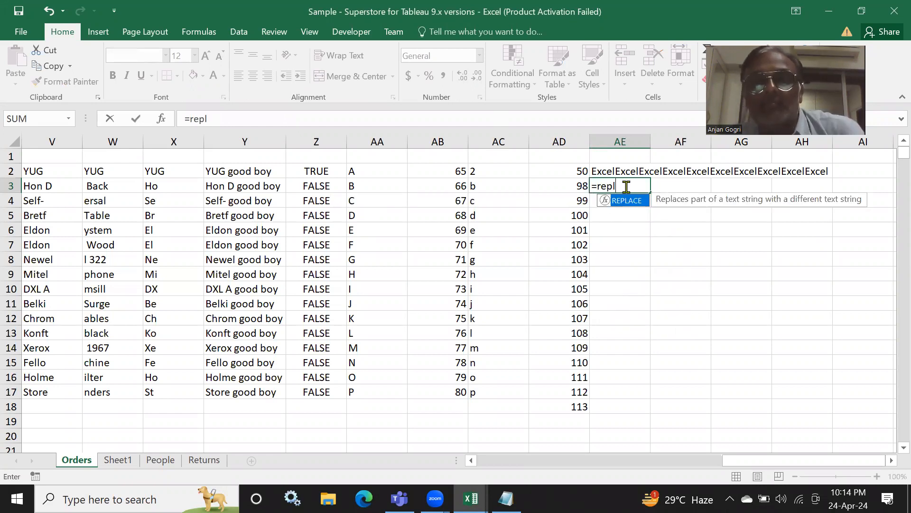
{"action": "double_click", "coordinate": [627, 201]}
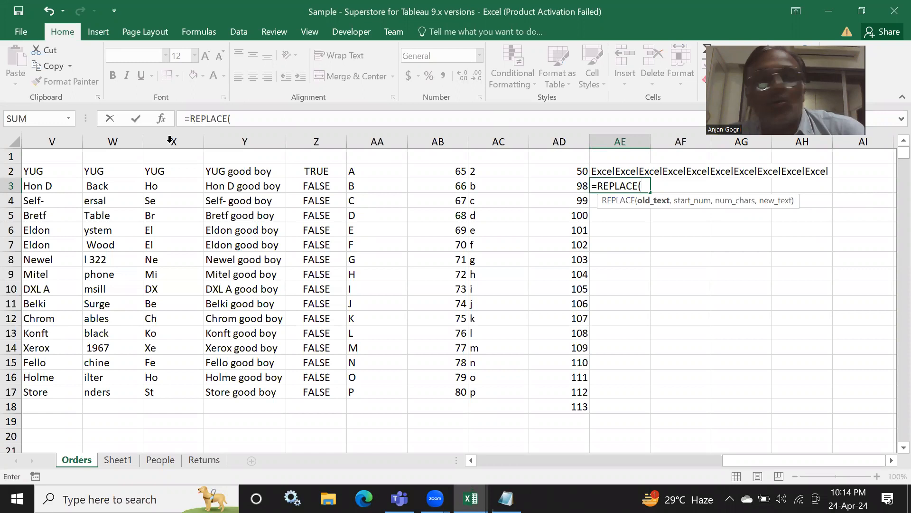
{"action": "left_click", "coordinate": [239, 175]}
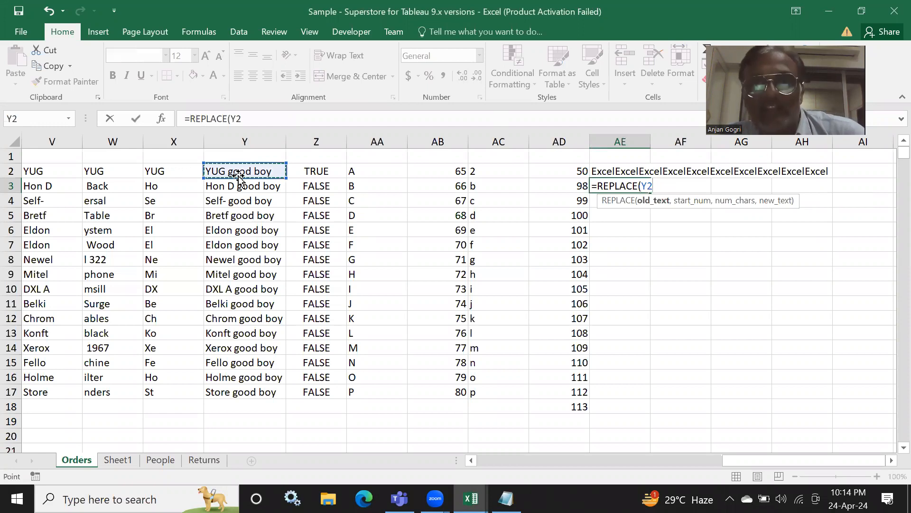
{"action": "type", "text": ","}
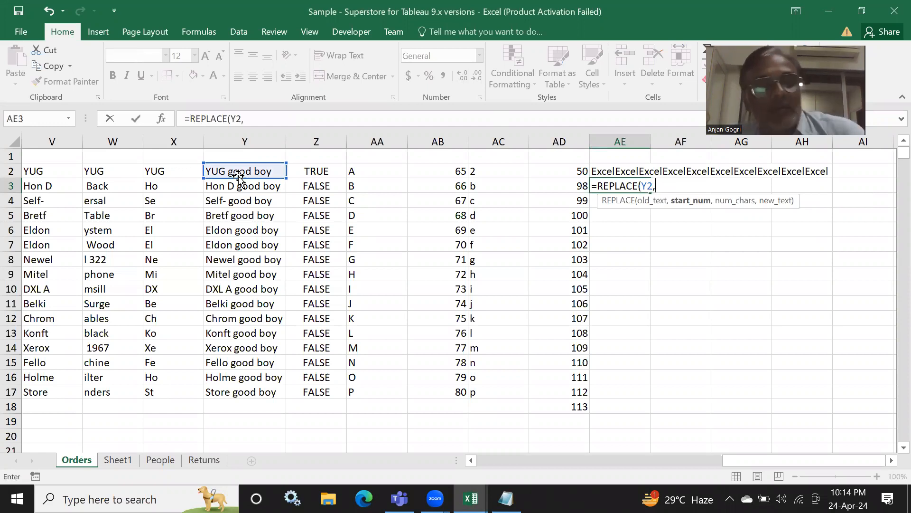
{"action": "type", "text": "1"}
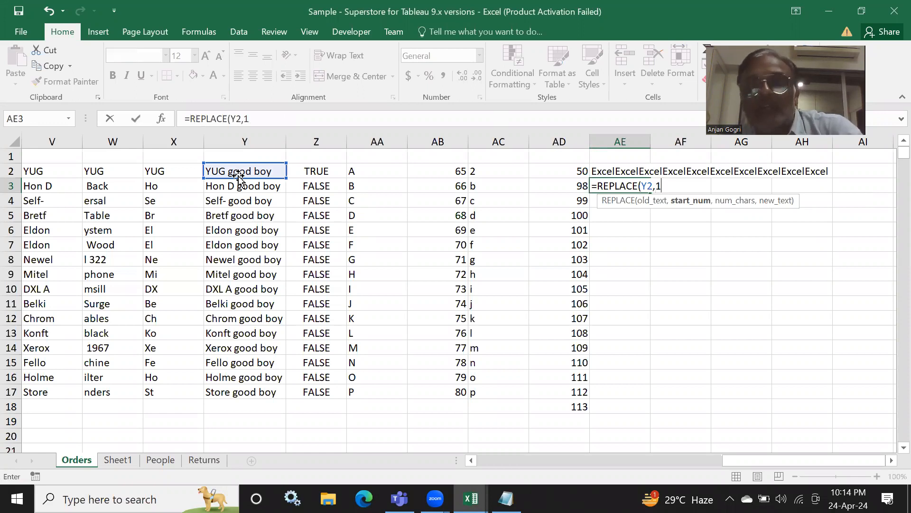
{"action": "type", "text": ","}
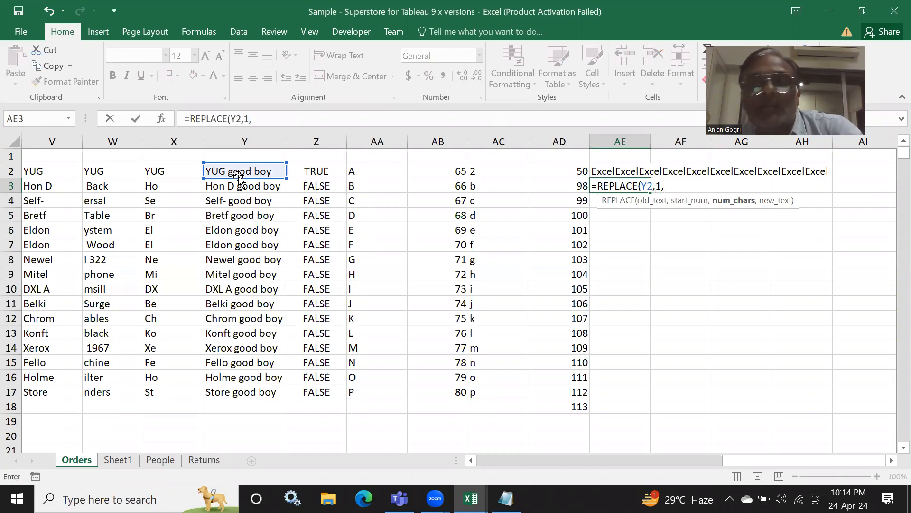
{"action": "type", "text": "3,"}
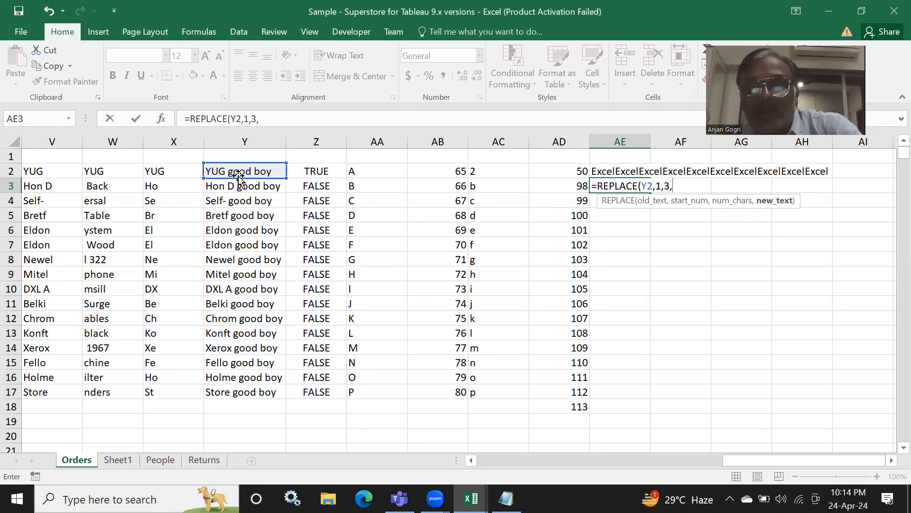
{"action": "type", "text": "\""}
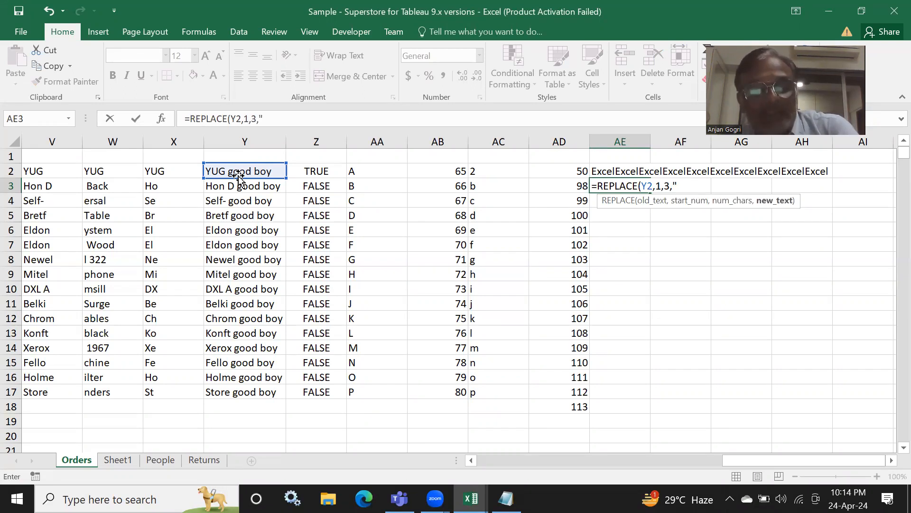
{"action": "type", "text": "abc\")"}
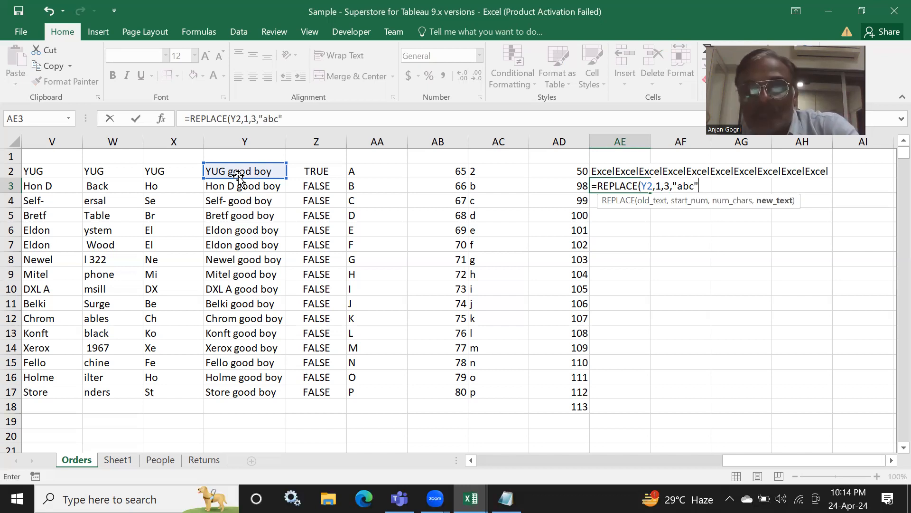
{"action": "key", "text": "Return"}
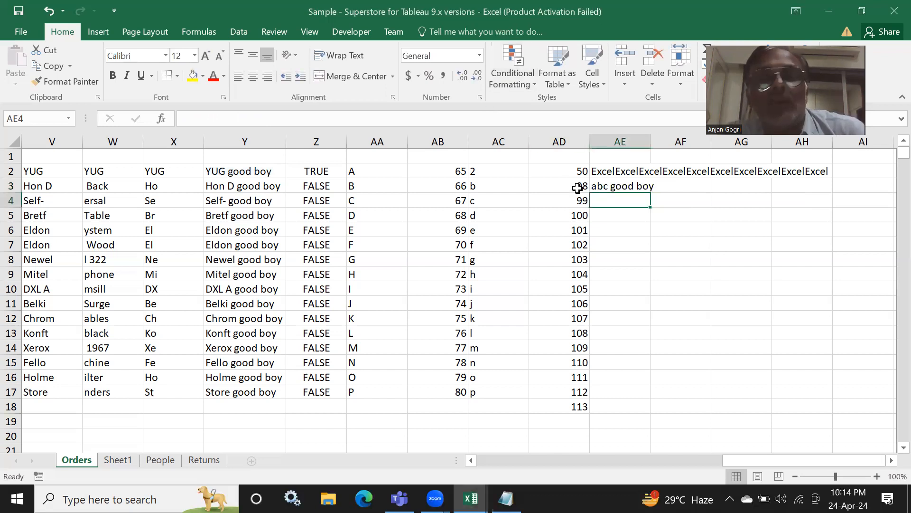
{"action": "left_click", "coordinate": [606, 185]}
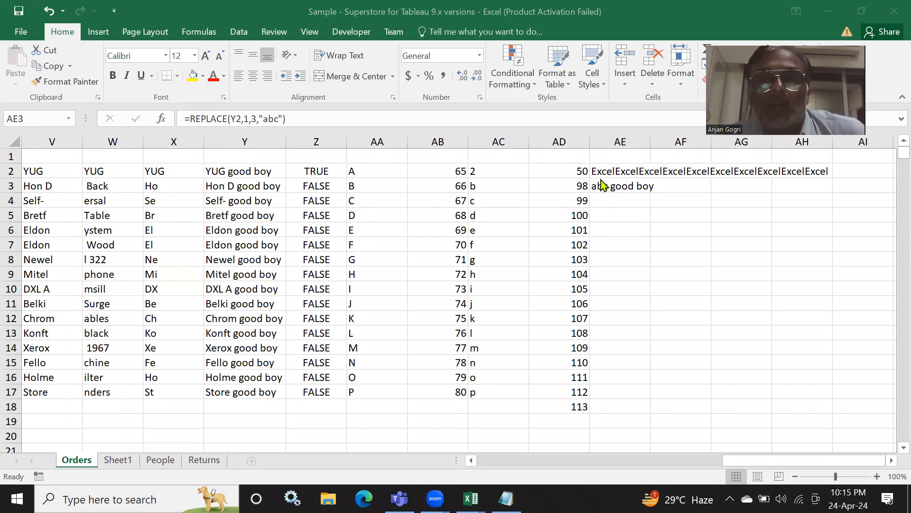
{"action": "left_click", "coordinate": [601, 180]}
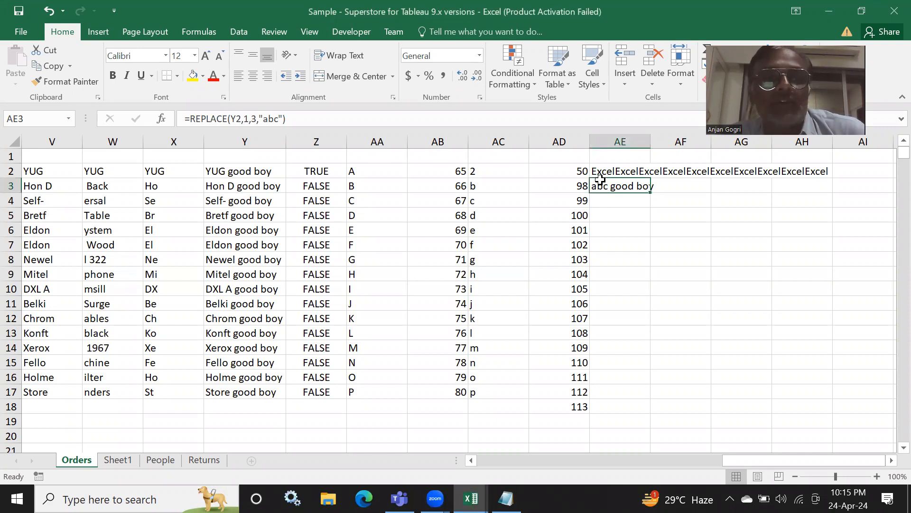
Enter =REPLACE(Y2,1,1,"p") in cell AE4 to swap only the first character of Y2's text
{"action": "left_click", "coordinate": [613, 210]}
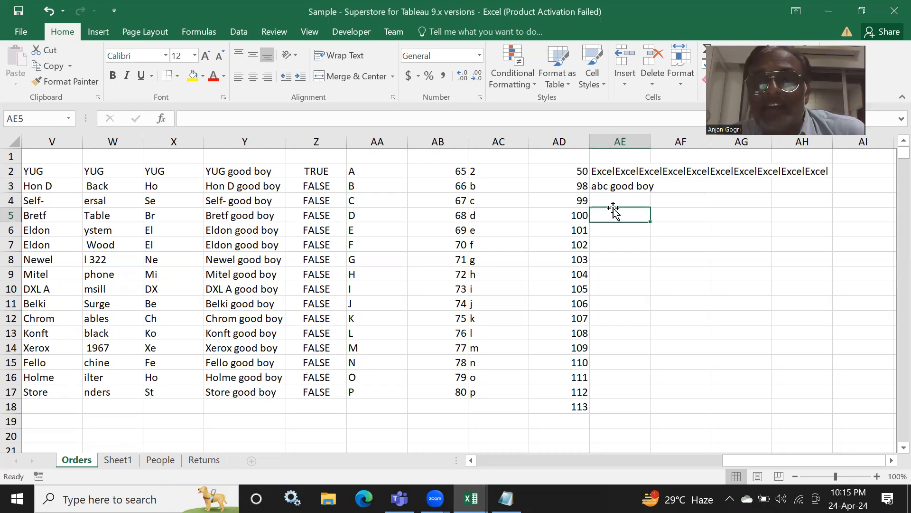
{"action": "left_click", "coordinate": [606, 199]}
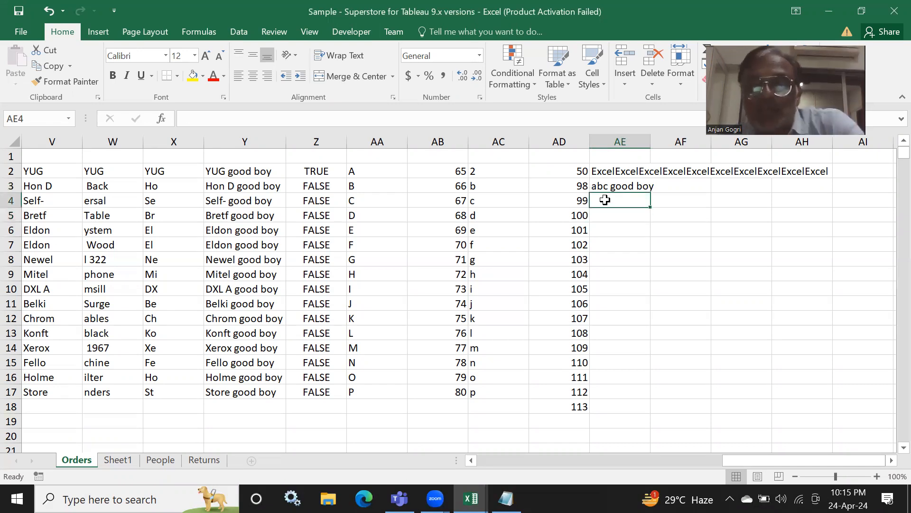
{"action": "type", "text": "=re"}
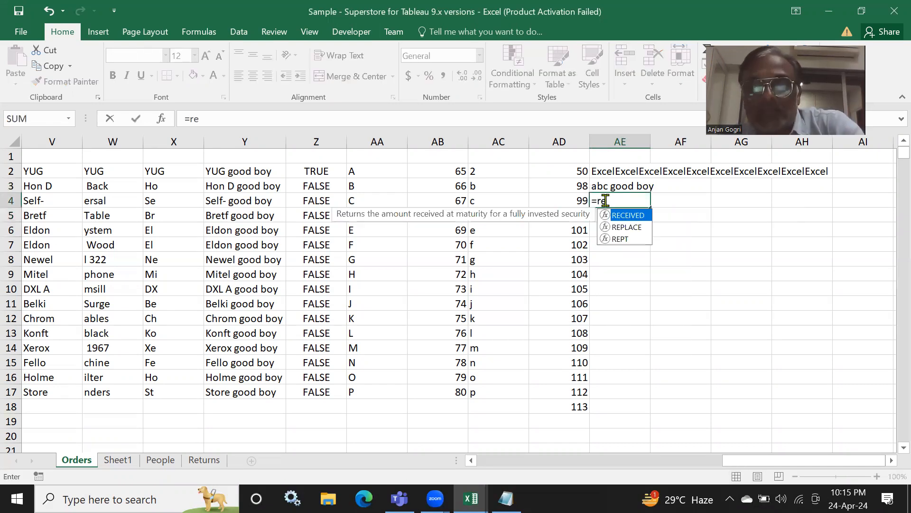
{"action": "type", "text": "place"}
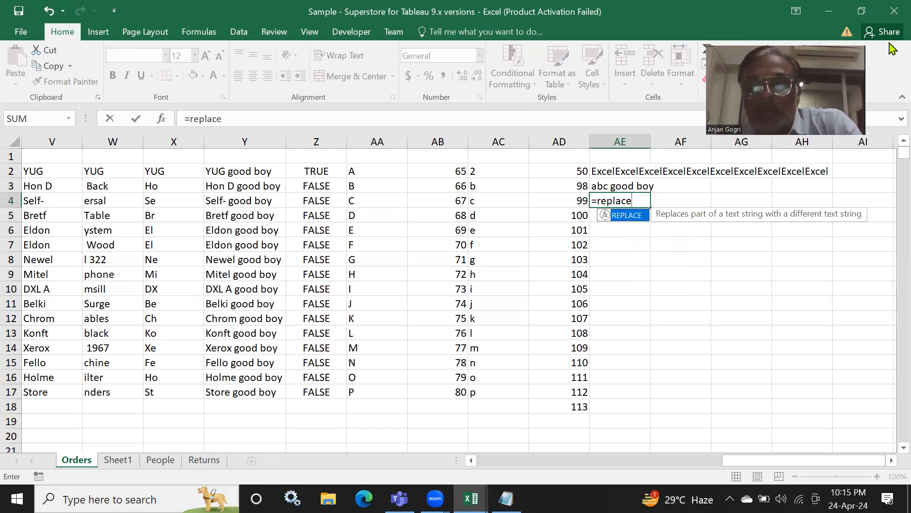
{"action": "type", "text": "("}
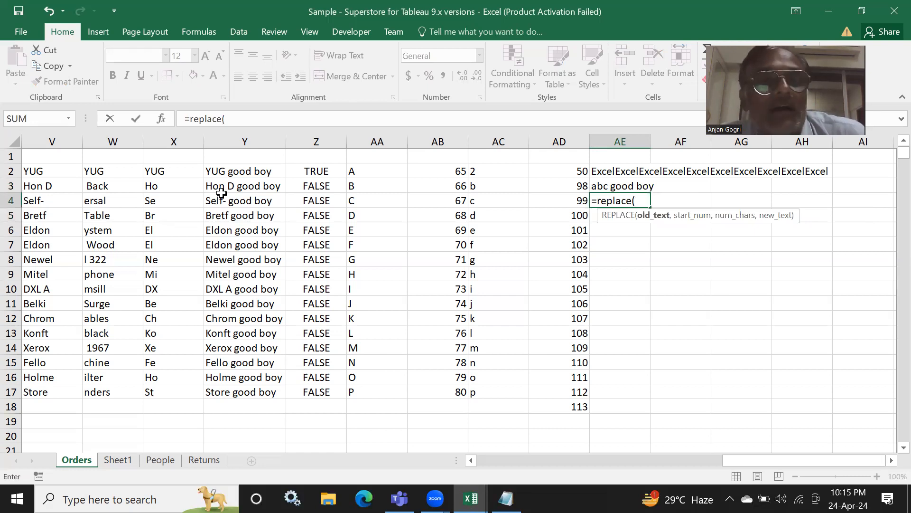
{"action": "left_click", "coordinate": [220, 175]}
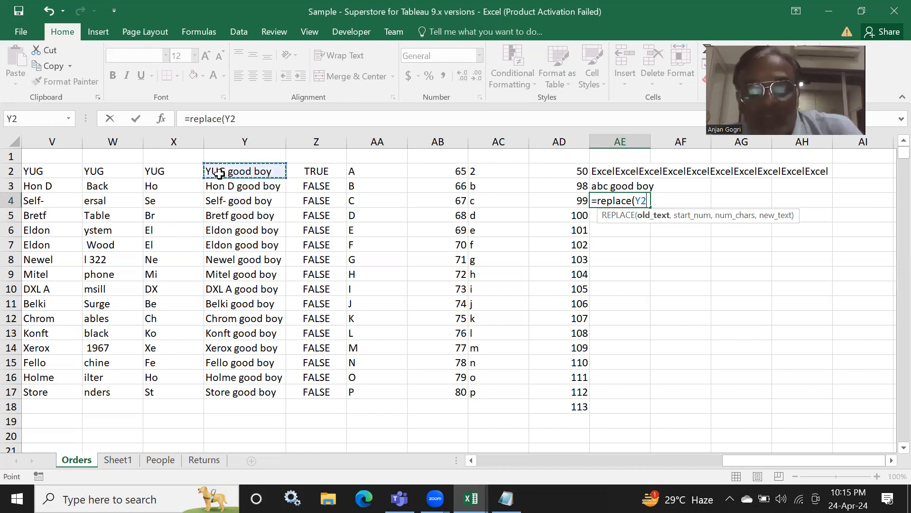
{"action": "type", "text": ","}
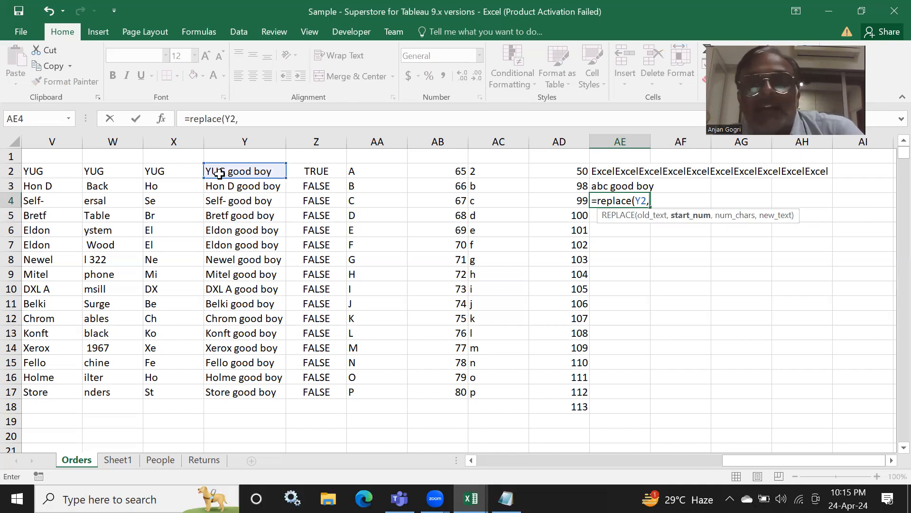
{"action": "type", "text": "1,"}
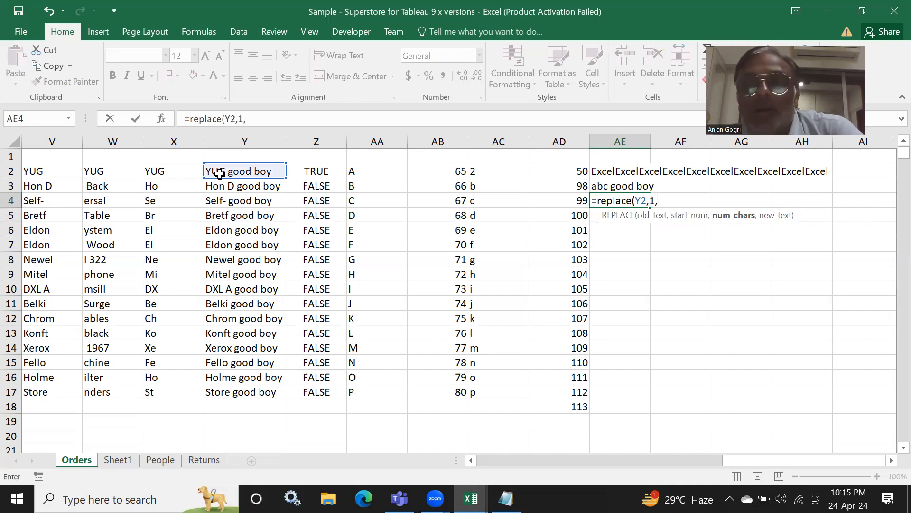
{"action": "type", "text": "1"}
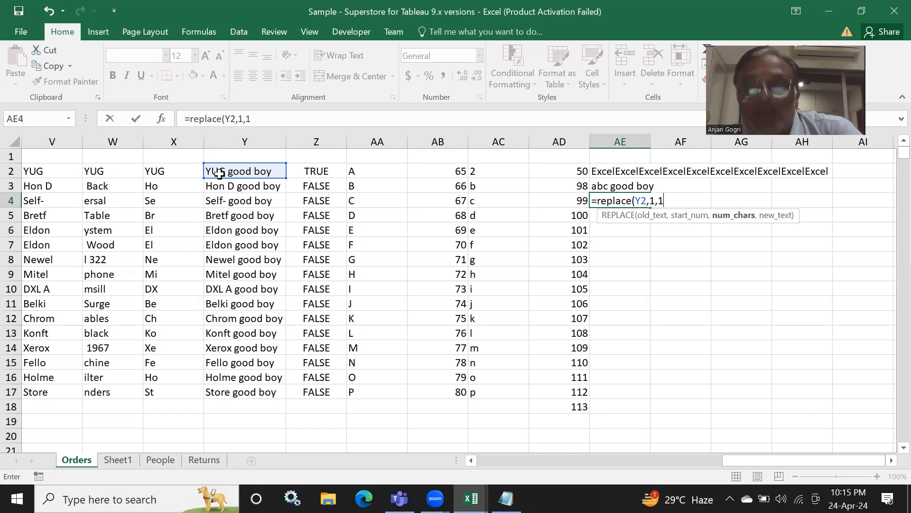
{"action": "type", "text": ","}
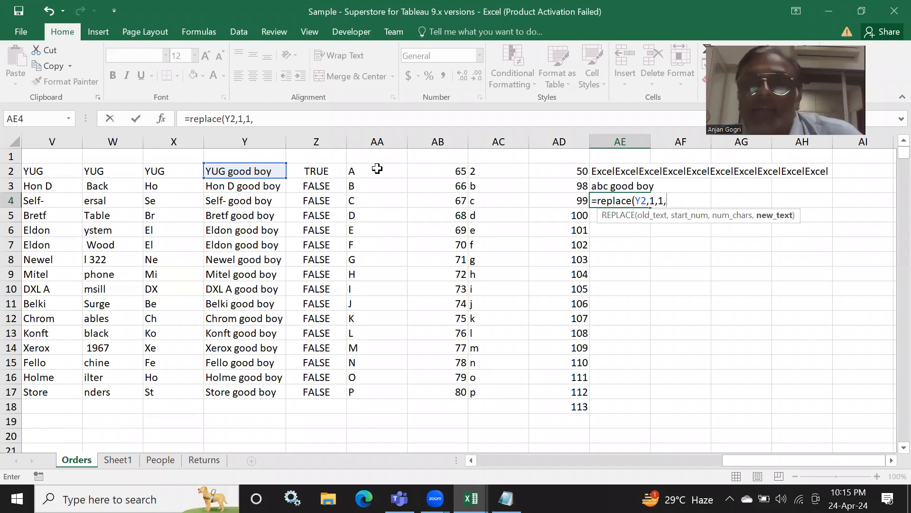
{"action": "type", "text": "\""}
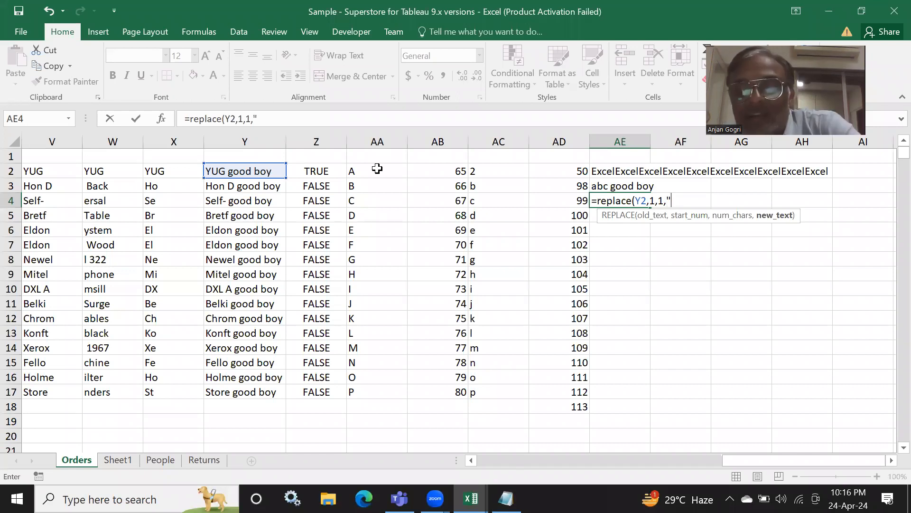
{"action": "type", "text": "p\""}
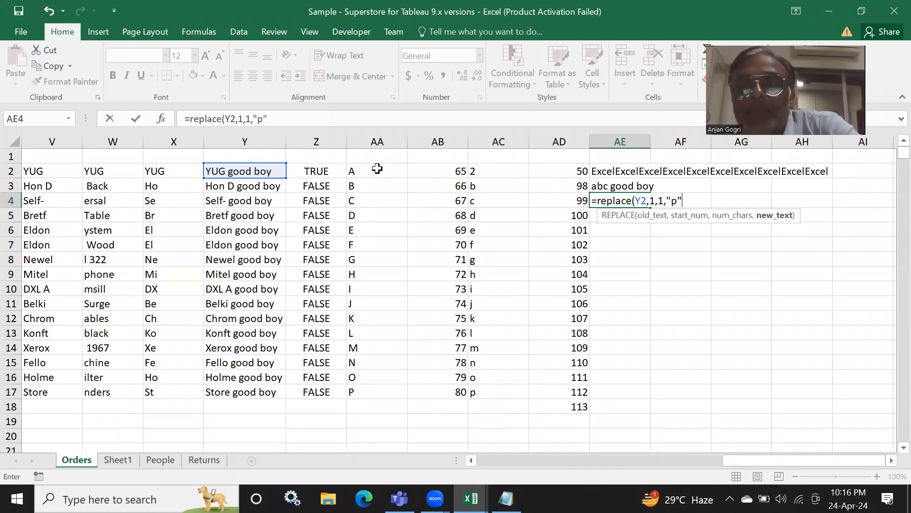
{"action": "type", "text": ")"}
{"action": "key", "text": "Return"}
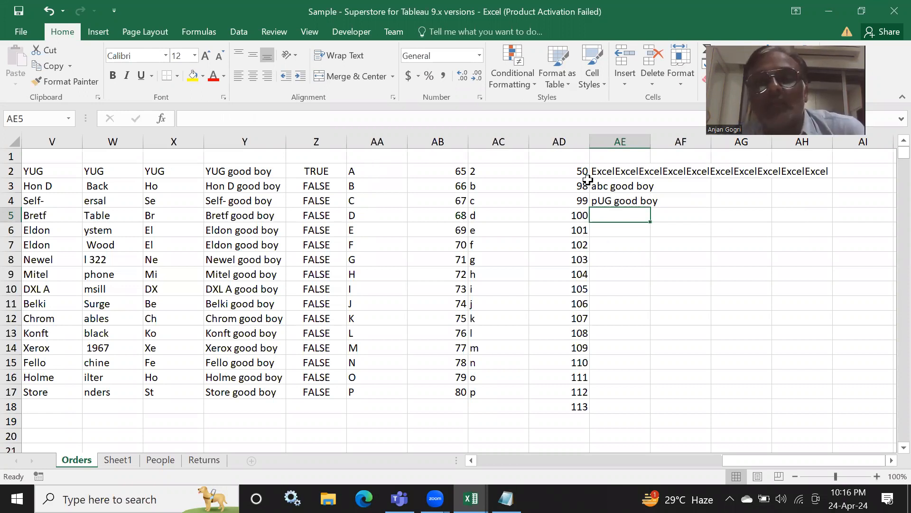
{"action": "left_click", "coordinate": [609, 231]}
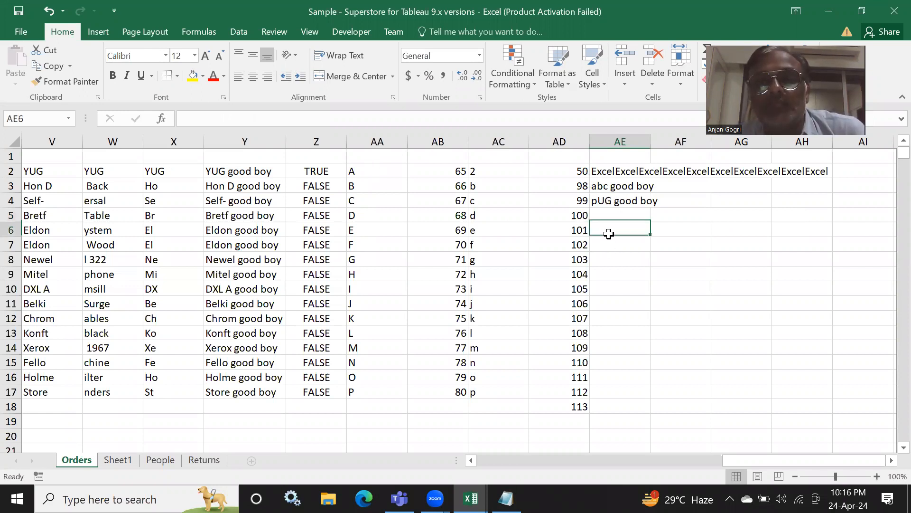
{"action": "left_click", "coordinate": [677, 184]}
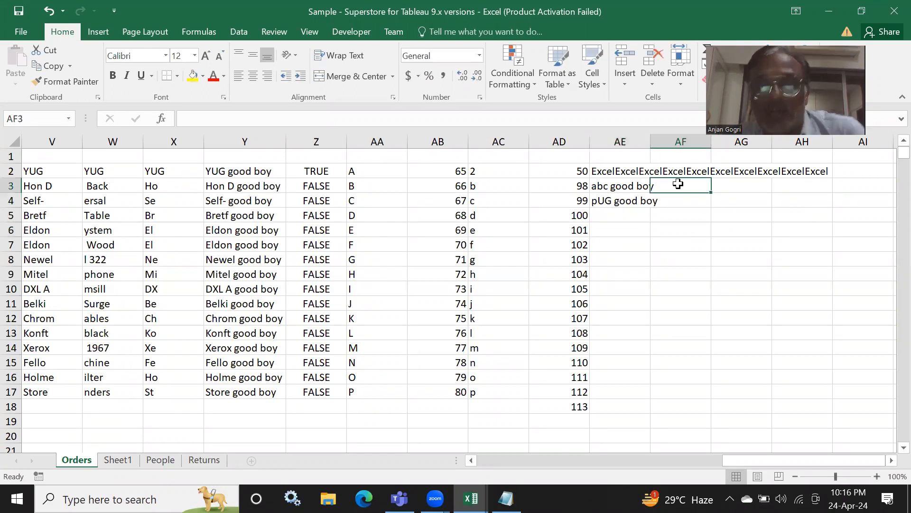
{"action": "type", "text": "=le"}
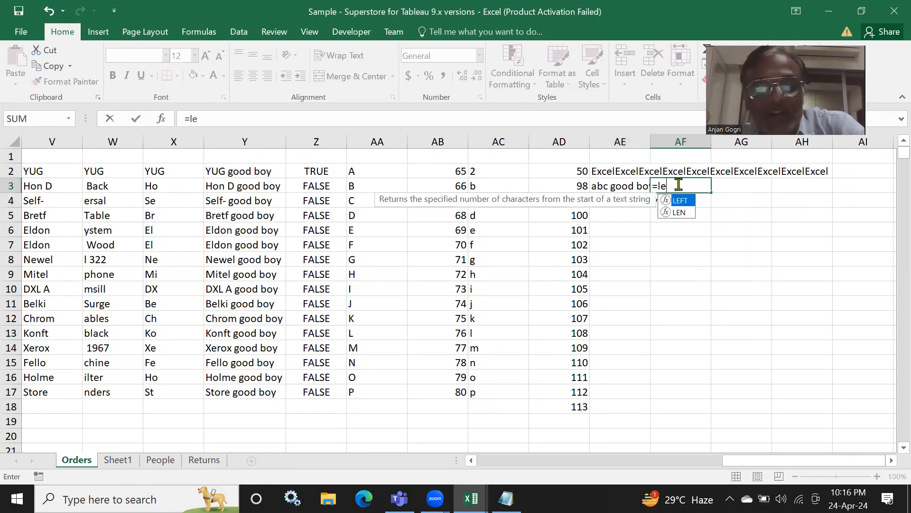
{"action": "type", "text": "n("}
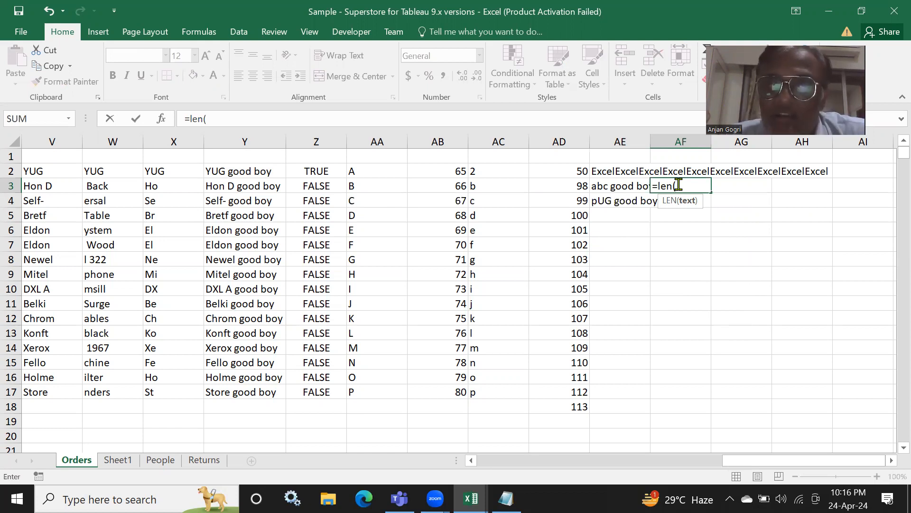
{"action": "left_click", "coordinate": [640, 73]}
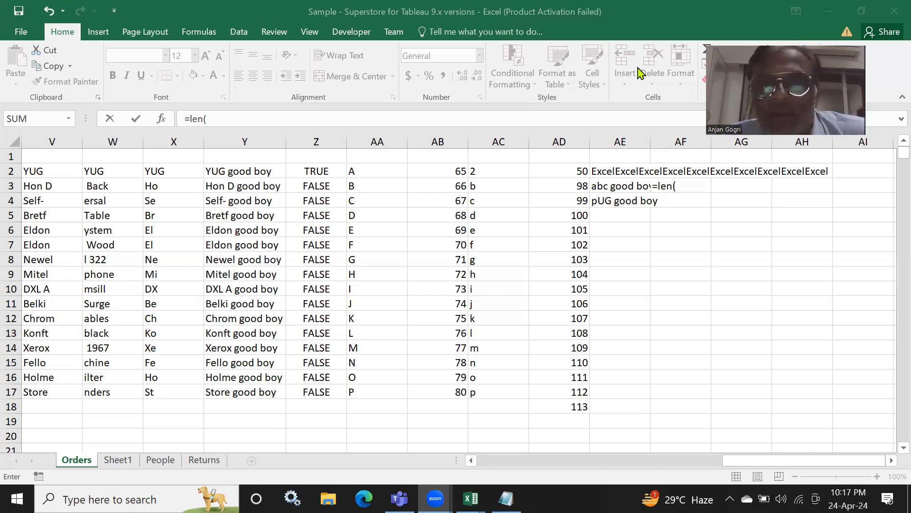
{"action": "left_click", "coordinate": [606, 187]}
{"action": "left_click", "coordinate": [606, 187]}
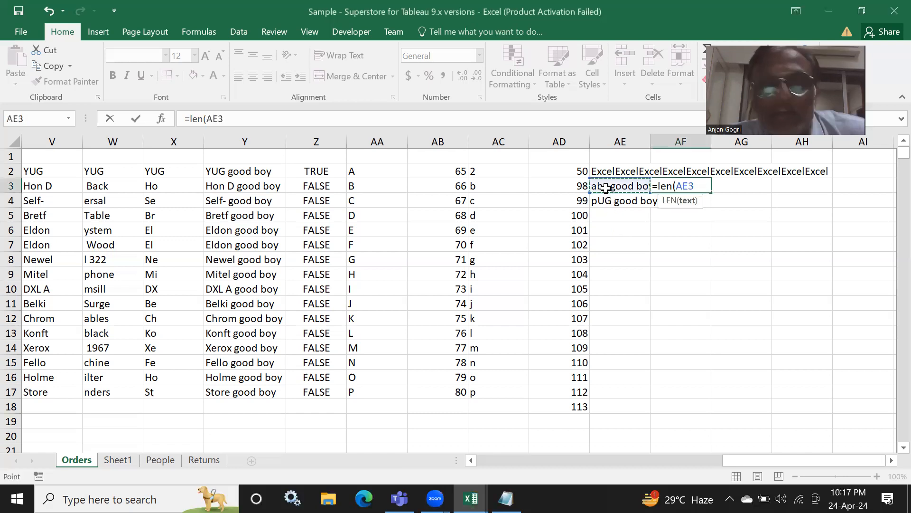
{"action": "key", "text": "Escape"}
Inspect the REPLACE formula in cell AE3 and the source cell it refers to
{"action": "left_click", "coordinate": [606, 187]}
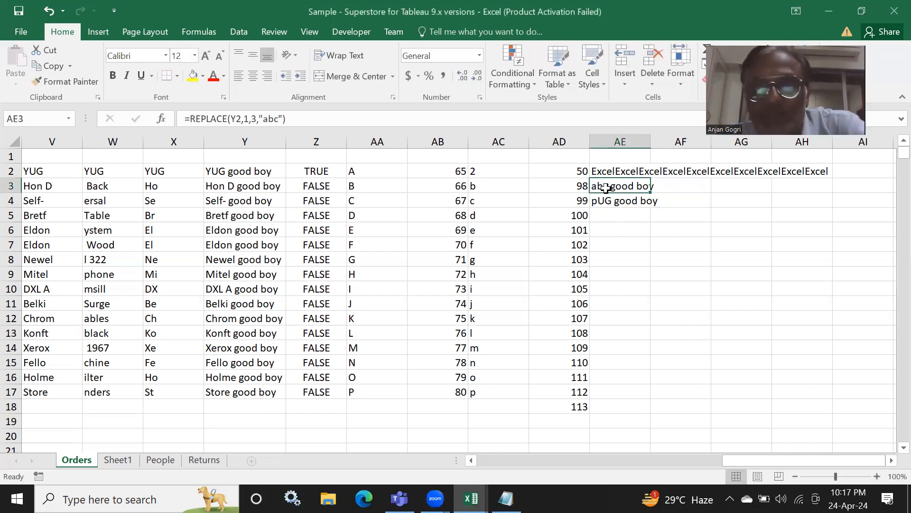
{"action": "key", "text": "F2"}
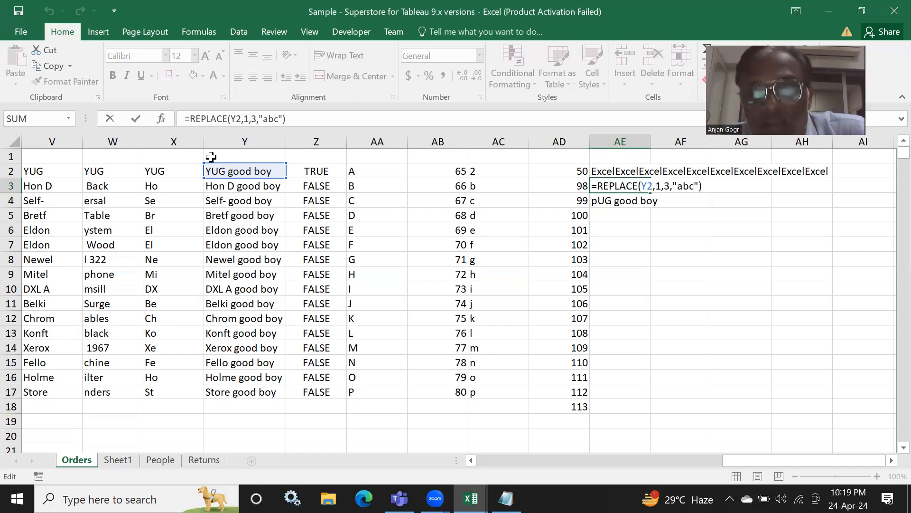
{"action": "key", "text": "Return"}
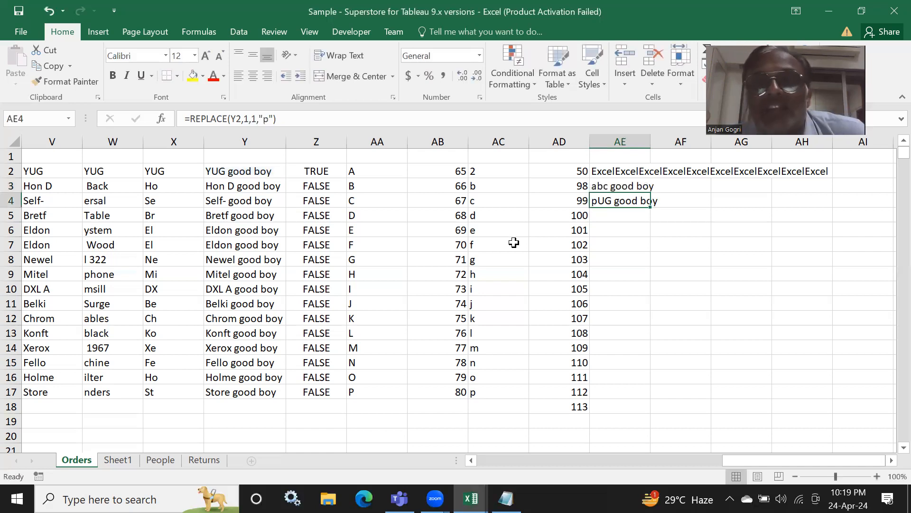
{"action": "left_click", "coordinate": [607, 188]}
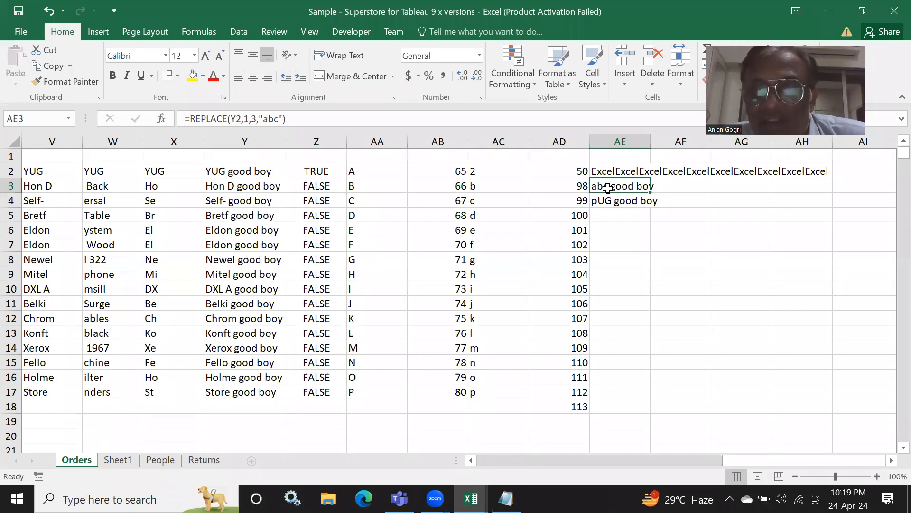
{"action": "left_click", "coordinate": [683, 186]}
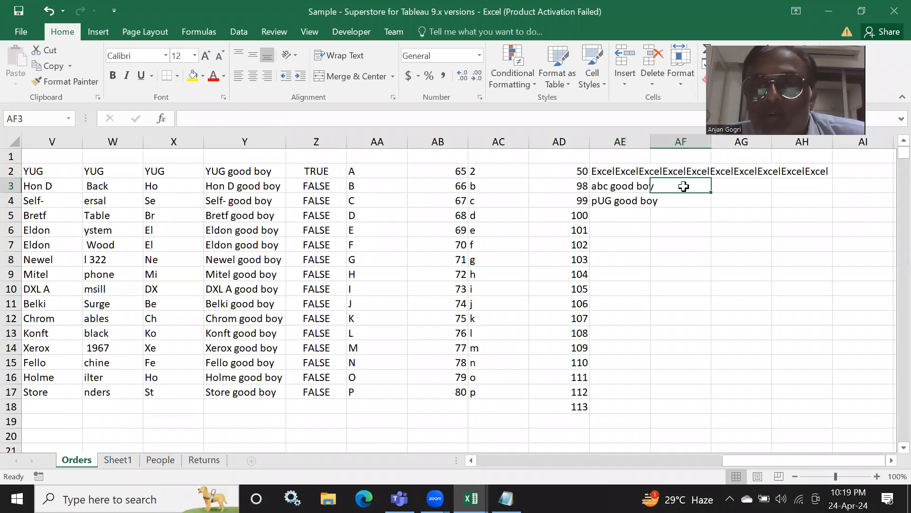
{"action": "left_click", "coordinate": [616, 232]}
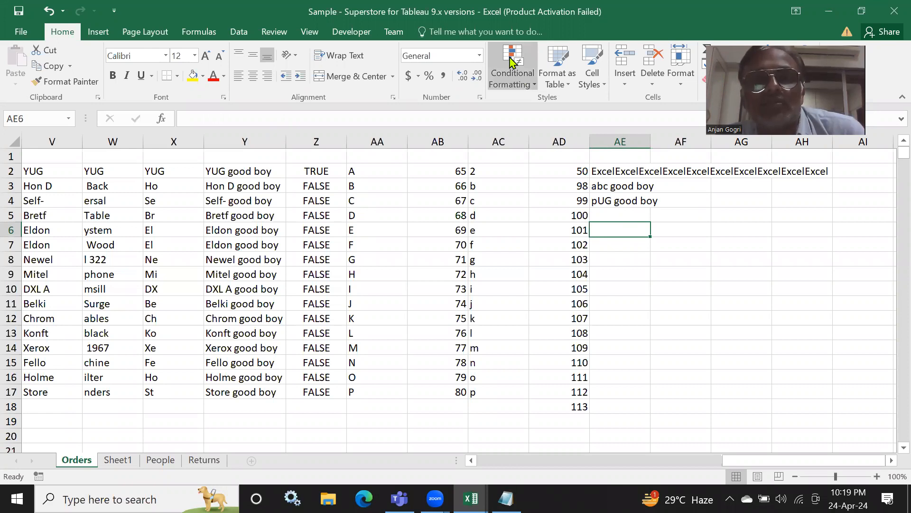
{"action": "left_click", "coordinate": [619, 232]}
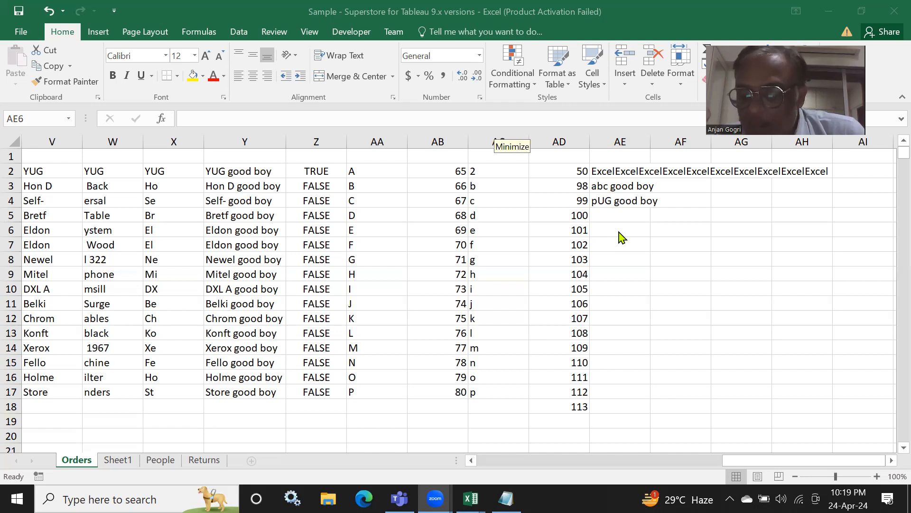
{"action": "left_click", "coordinate": [609, 215]}
{"action": "left_click", "coordinate": [601, 200]}
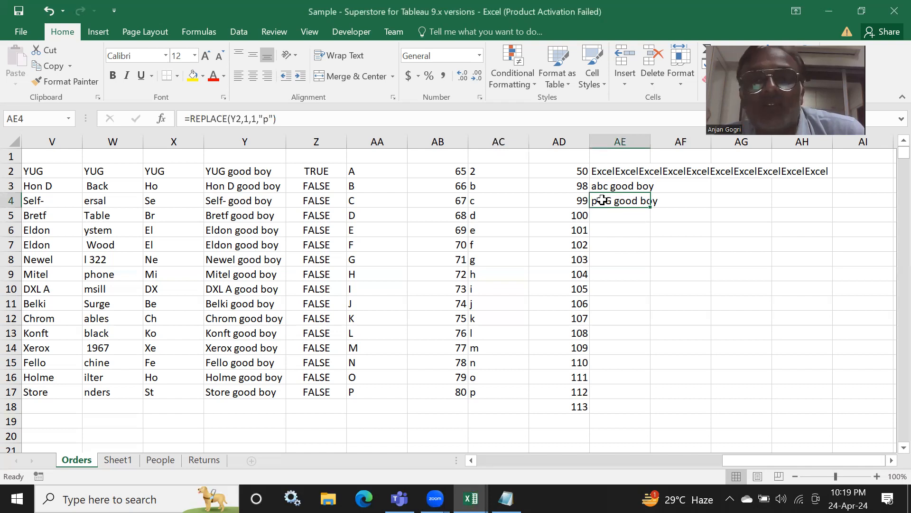
{"action": "left_click", "coordinate": [611, 228]}
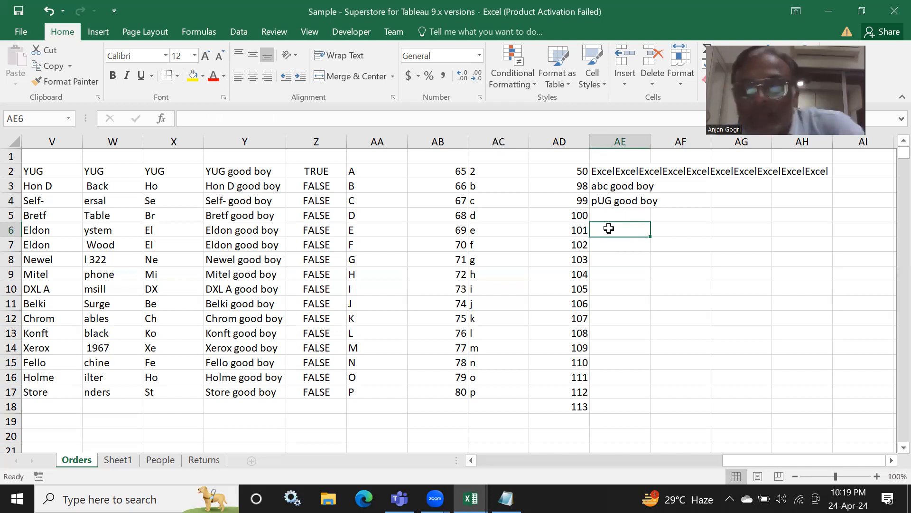
{"action": "key", "text": "Right"}
{"action": "key", "text": "Up"}
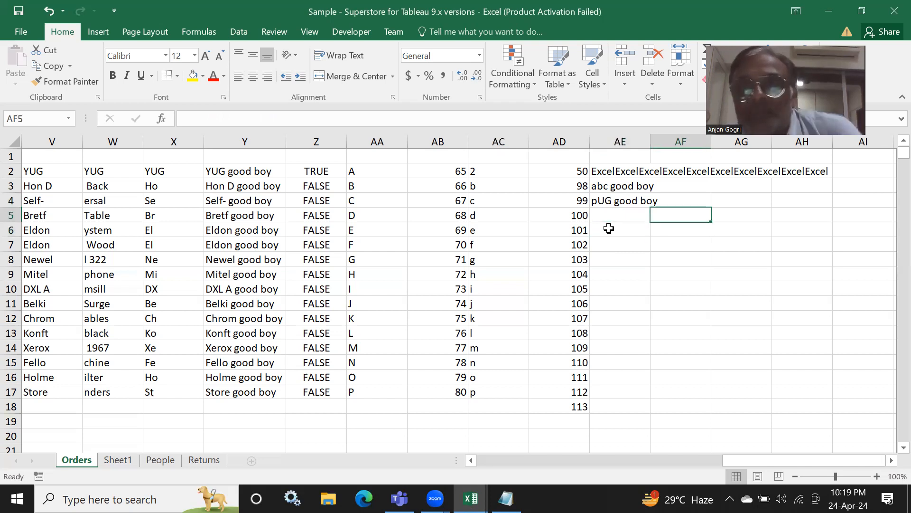
Widen column AE just enough to fit the replaced texts in rows 3 and 4, and enter =LEN(AE3) in cell AF3
{"action": "double_click", "coordinate": [645, 141]}
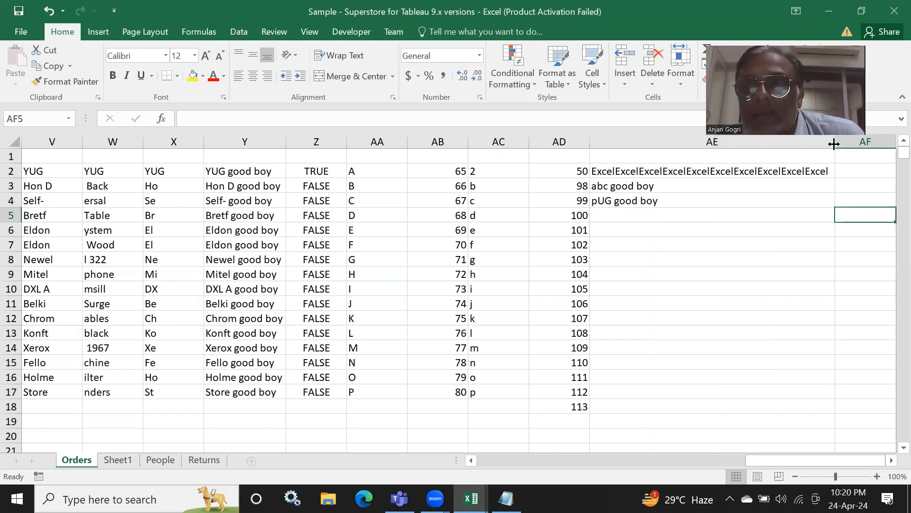
{"action": "left_click_drag", "start_coordinate": [833, 144], "coordinate": [664, 191]}
{"action": "left_click", "coordinate": [702, 186]}
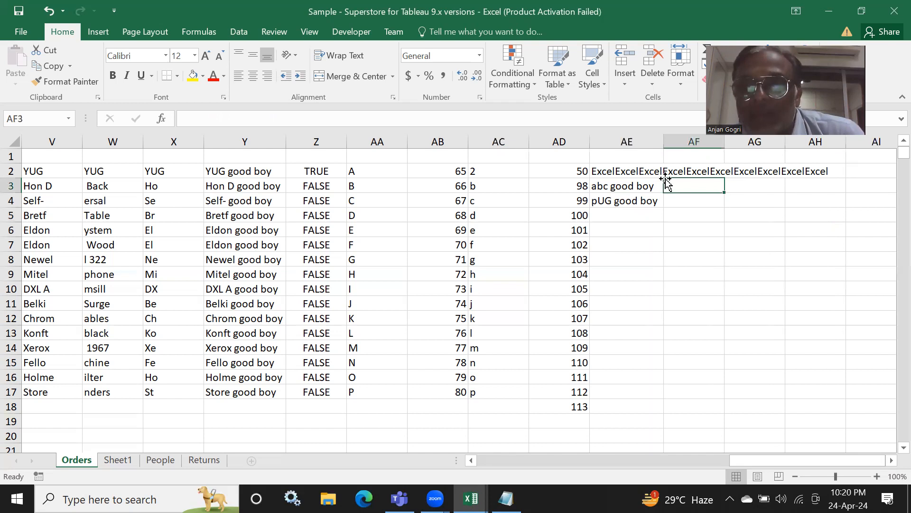
{"action": "type", "text": "="}
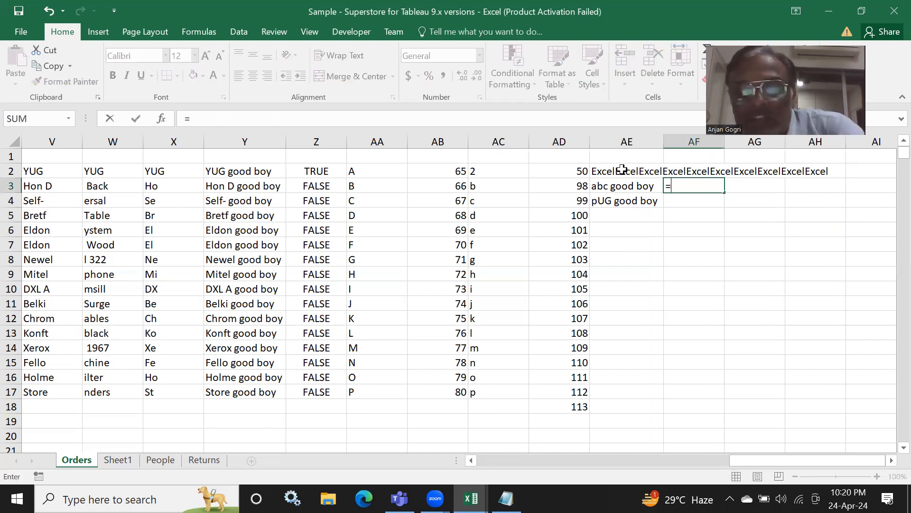
{"action": "type", "text": "len"}
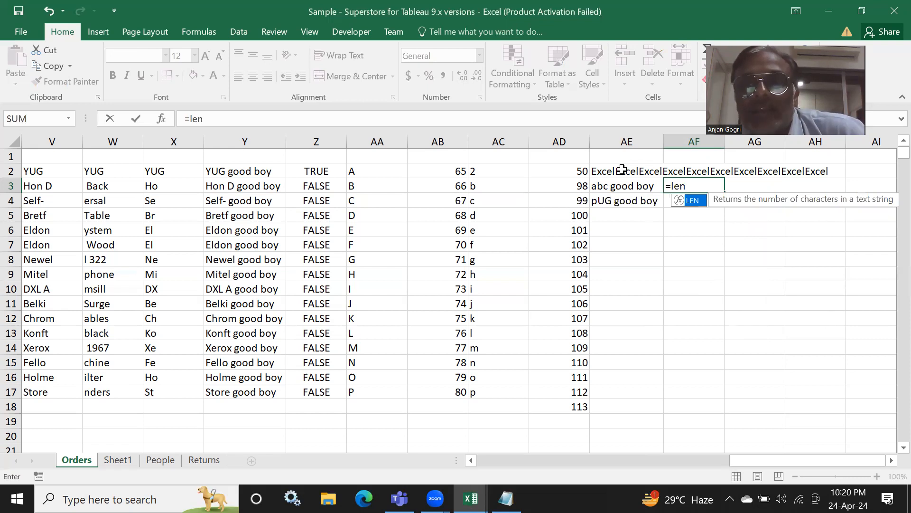
{"action": "type", "text": "("}
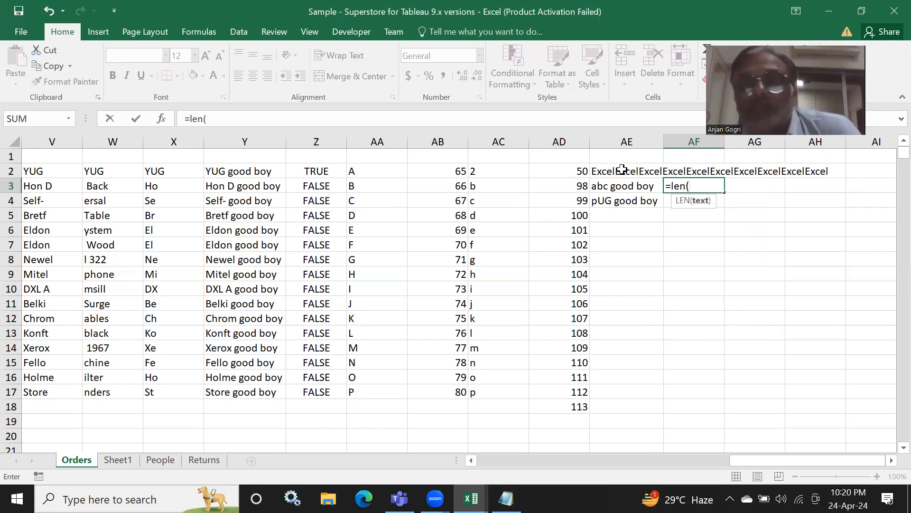
{"action": "left_click", "coordinate": [613, 191]}
{"action": "type", "text": ")"}
{"action": "key", "text": "Return"}
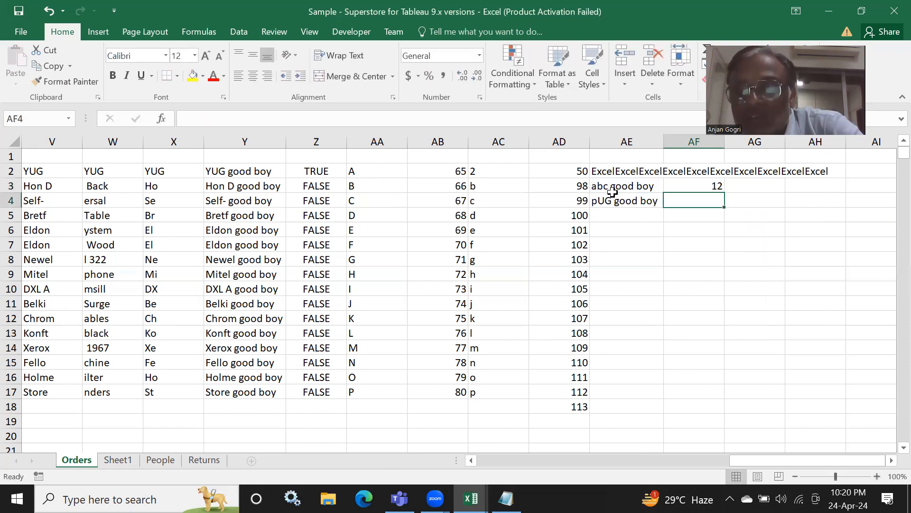
{"action": "key", "text": "Up"}
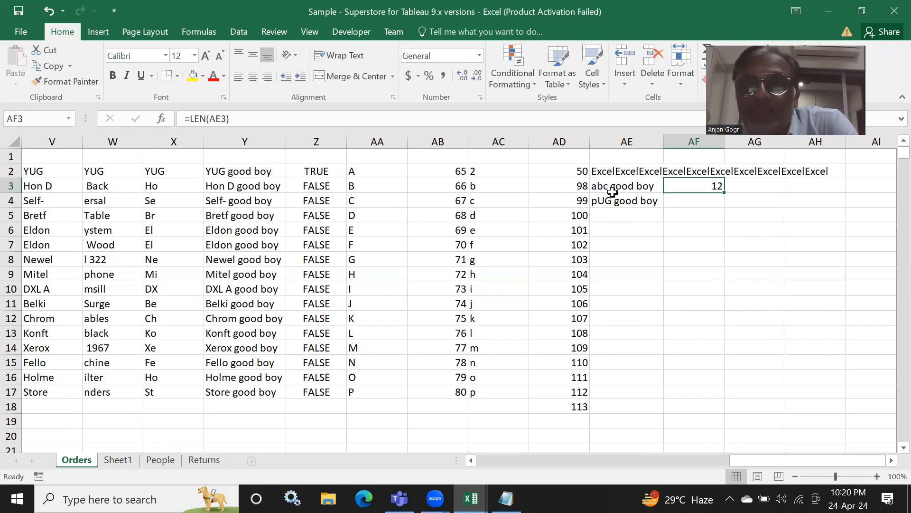
Enter =REPLACE(AE3,AF3,1,"z") in cell AG3 and select the cell to check the formula
{"action": "key", "text": "Right"}
{"action": "type", "text": "="}
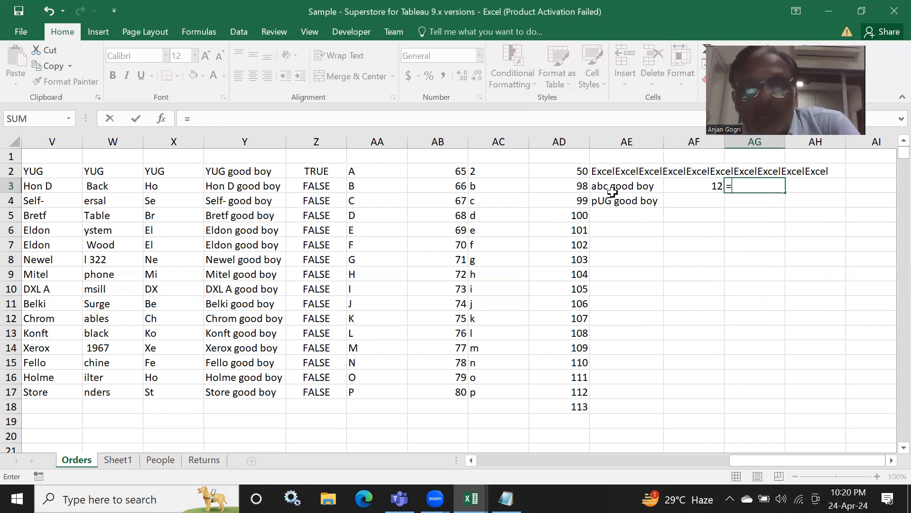
{"action": "type", "text": "mi"}
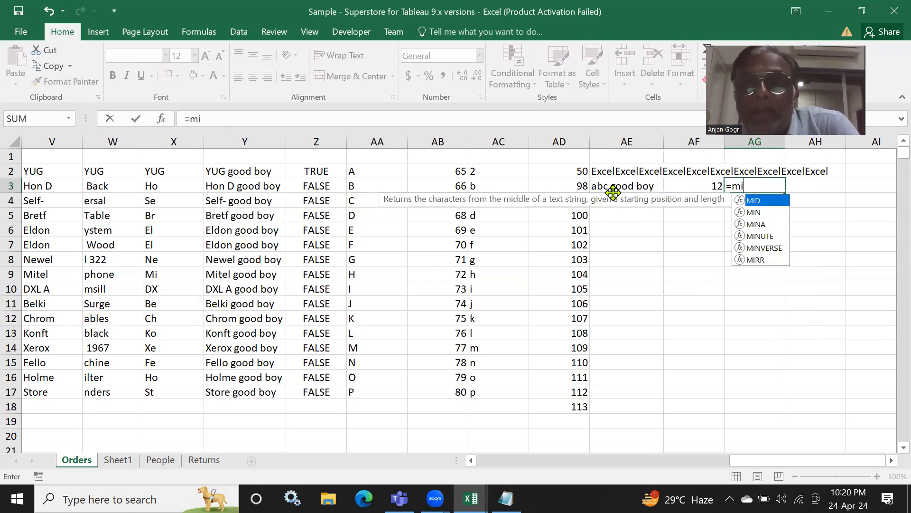
{"action": "key", "text": "BackSpace"}
{"action": "key", "text": "BackSpace"}
{"action": "type", "text": "r"}
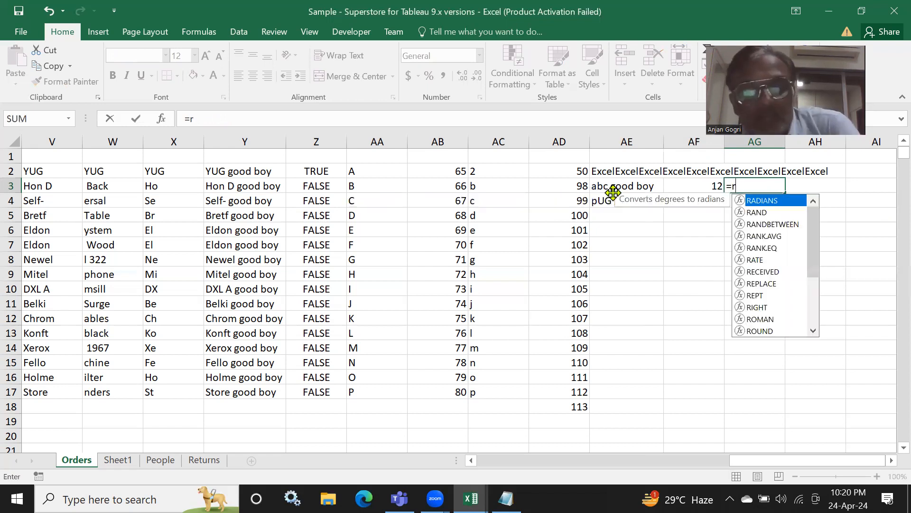
{"action": "type", "text": "eplace"}
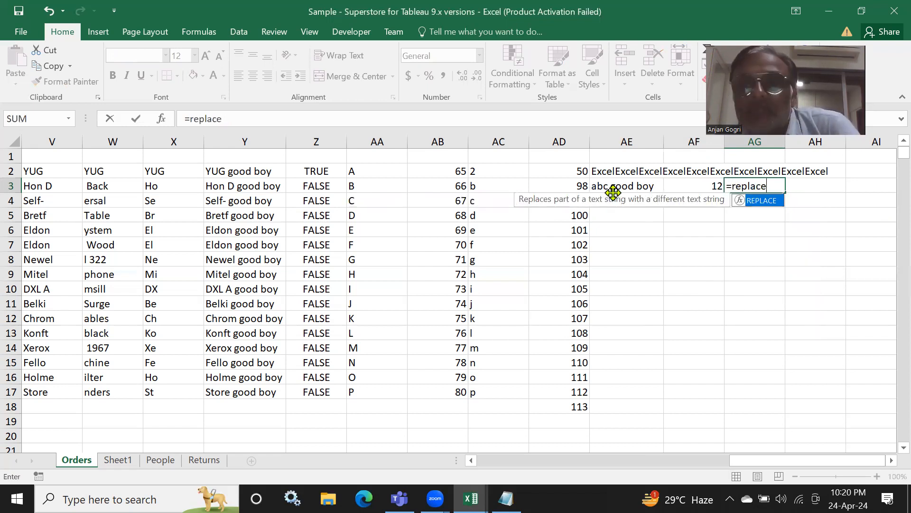
{"action": "type", "text": ","}
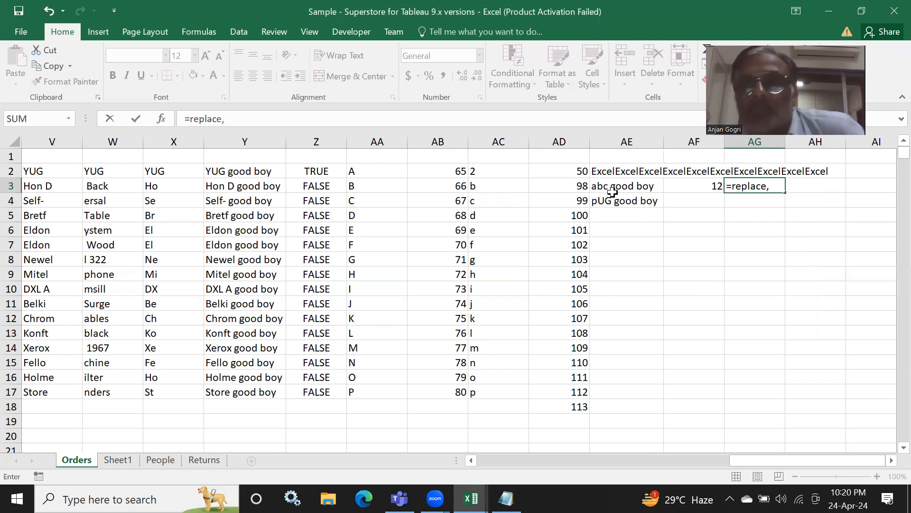
{"action": "key", "text": "BackSpace"}
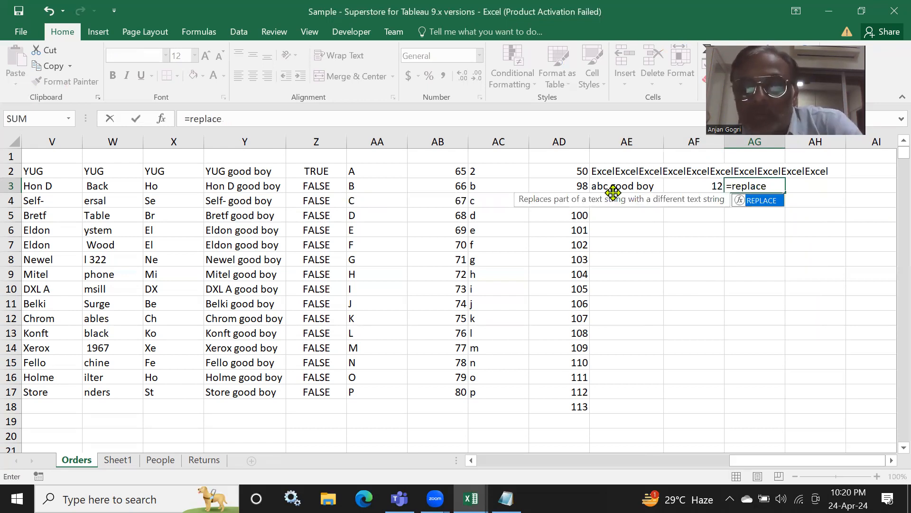
{"action": "type", "text": "("}
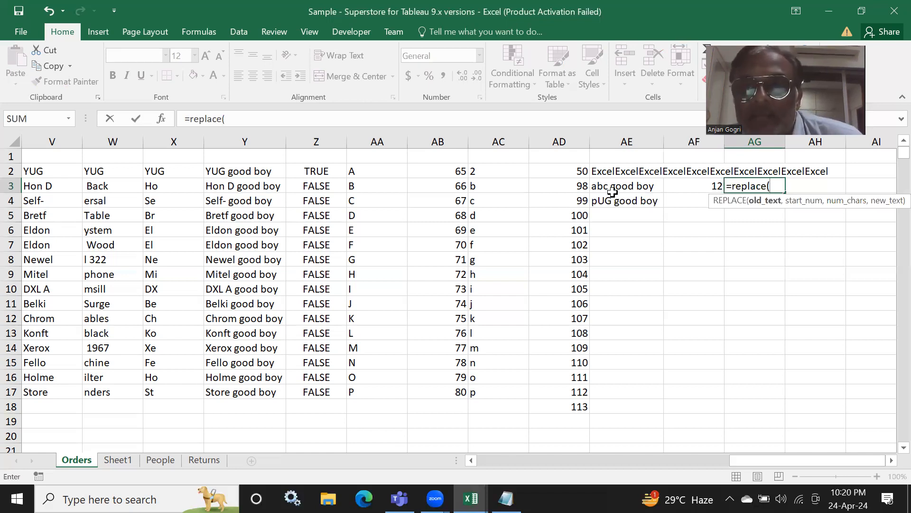
{"action": "left_click", "coordinate": [604, 184]}
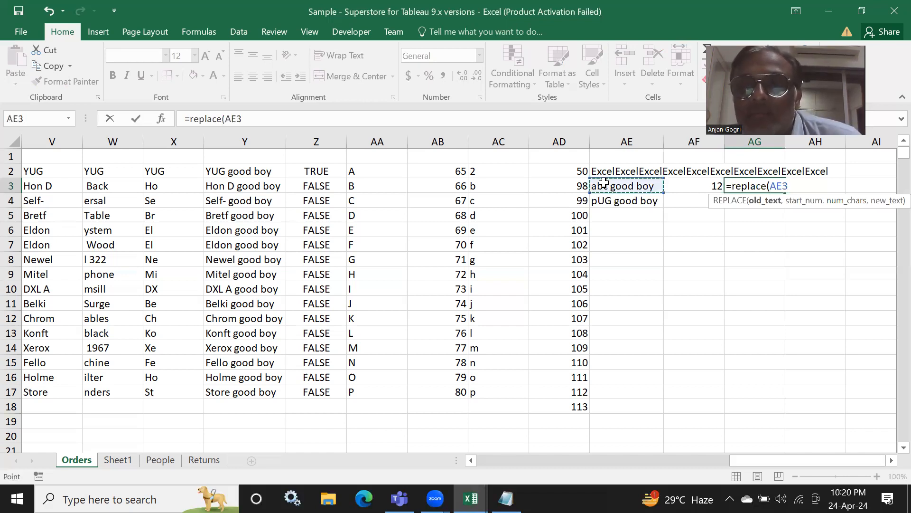
{"action": "type", "text": ","}
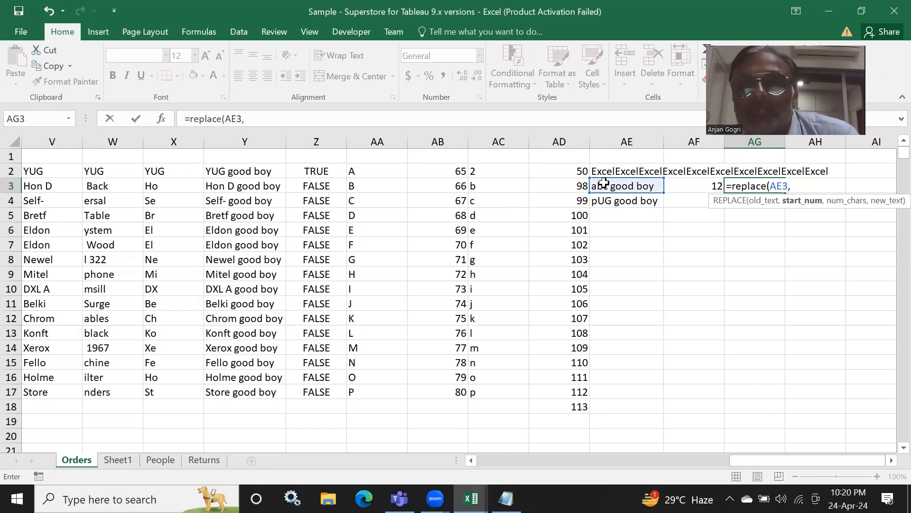
{"action": "left_click", "coordinate": [699, 184]}
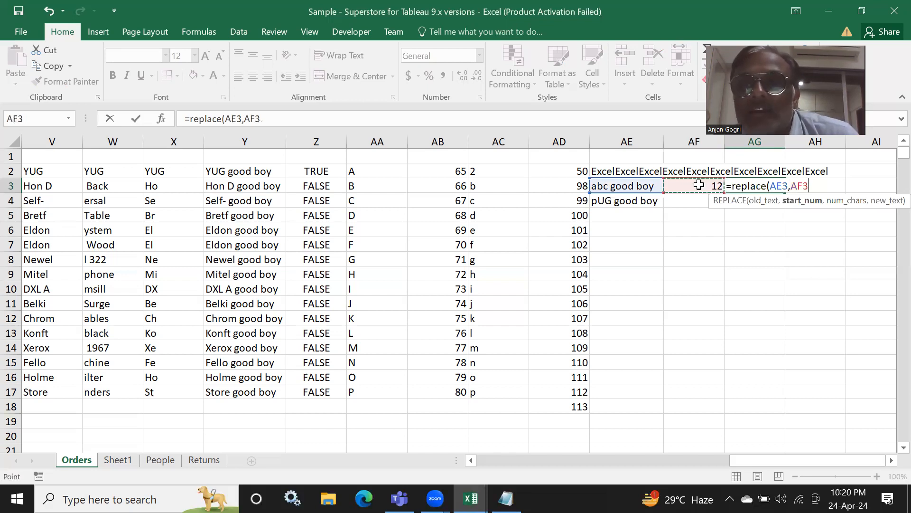
{"action": "type", "text": ","}
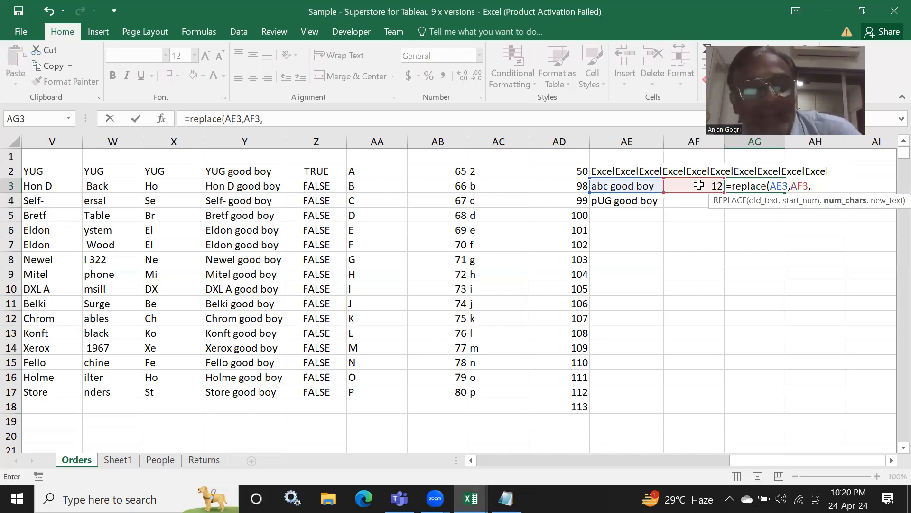
{"action": "type", "text": "1,"}
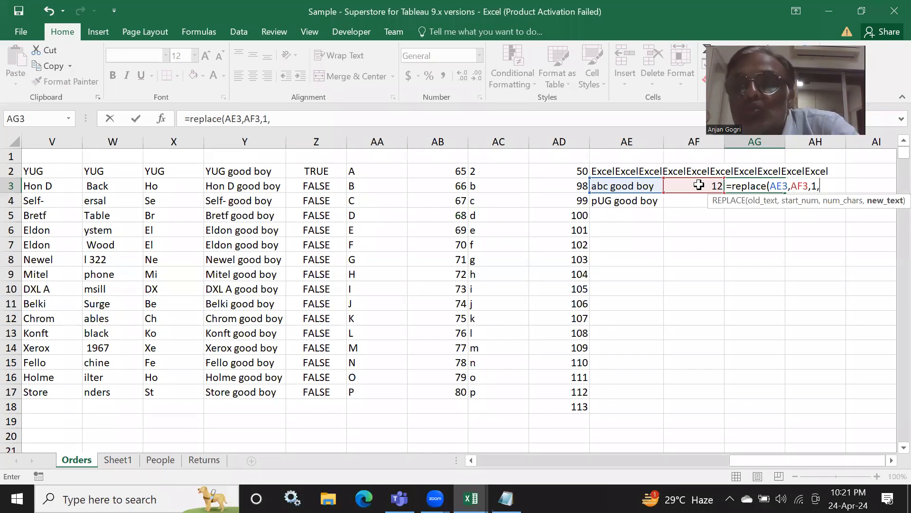
{"action": "type", "text": "\"z"}
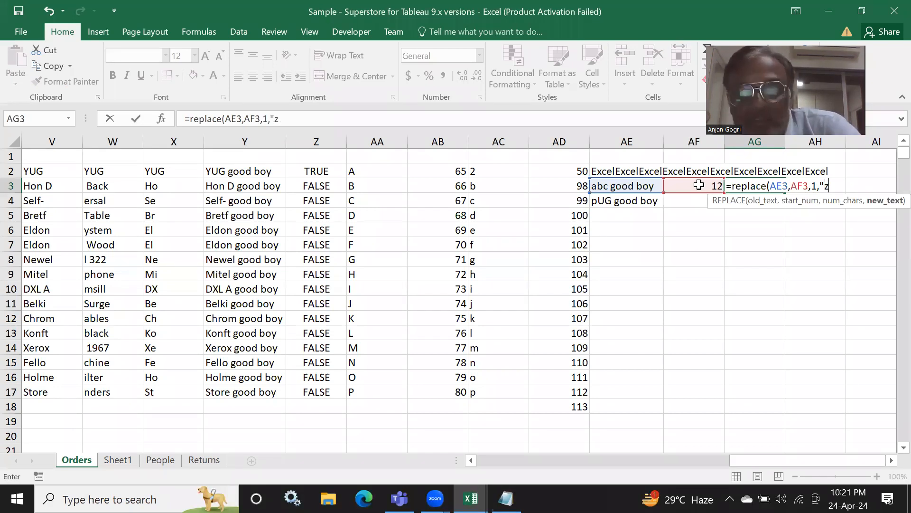
{"action": "type", "text": "\")"}
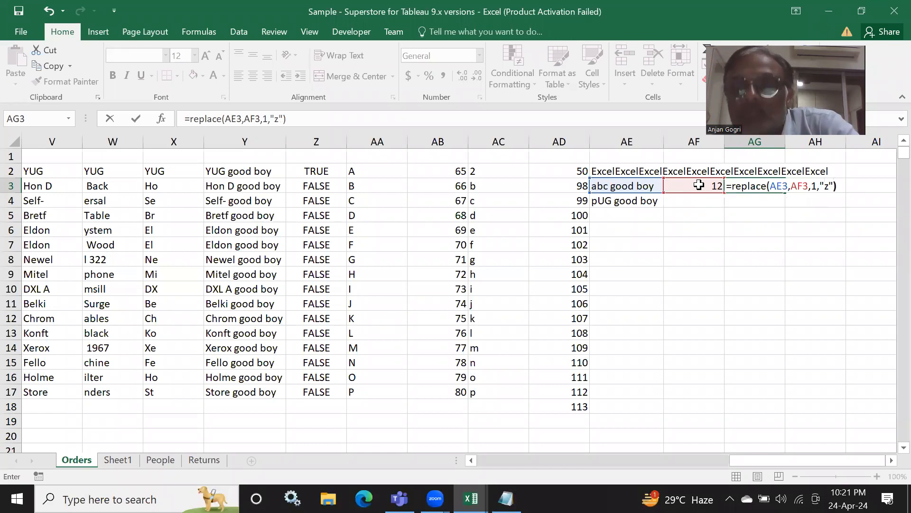
{"action": "key", "text": "Return"}
{"action": "left_click", "coordinate": [761, 186]}
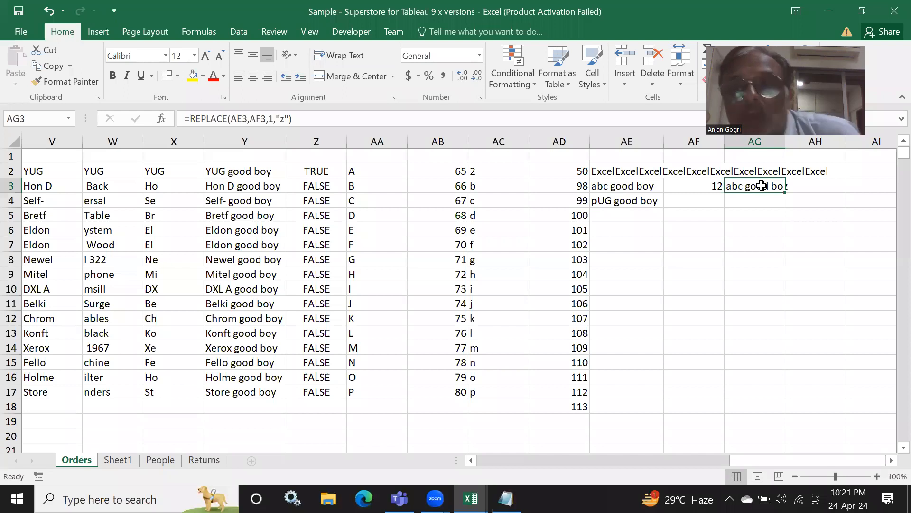
Widen column AG just enough to fit the replaced text in AG3, and select AF3 to check its LEN formula
{"action": "left_click", "coordinate": [797, 240]}
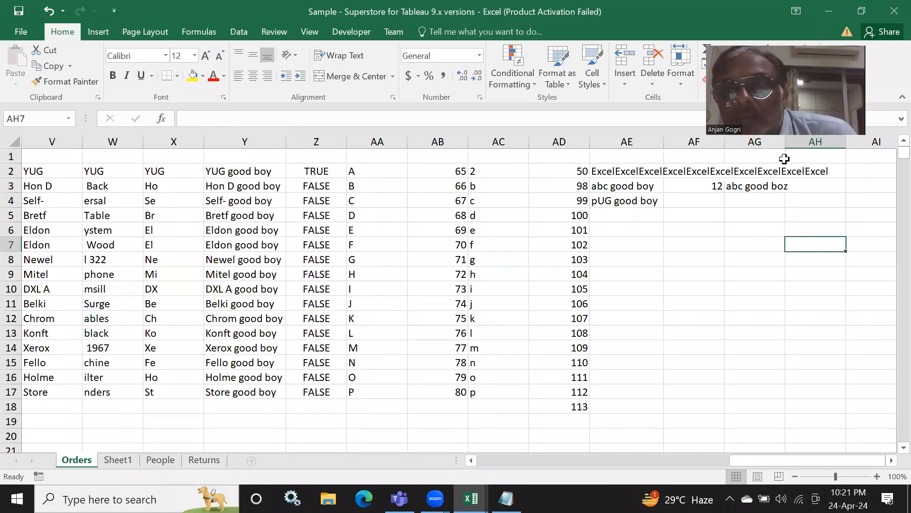
{"action": "left_click", "coordinate": [753, 189]}
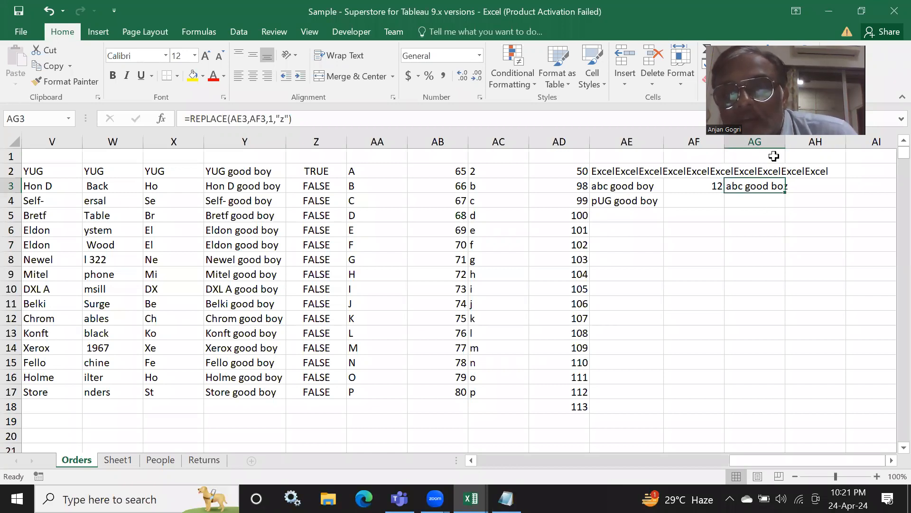
{"action": "double_click", "coordinate": [784, 145]}
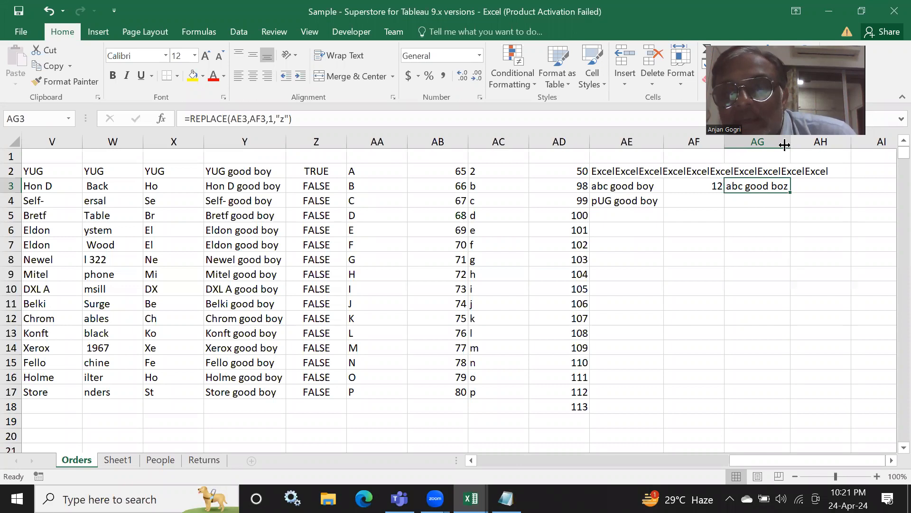
{"action": "left_click", "coordinate": [679, 184]}
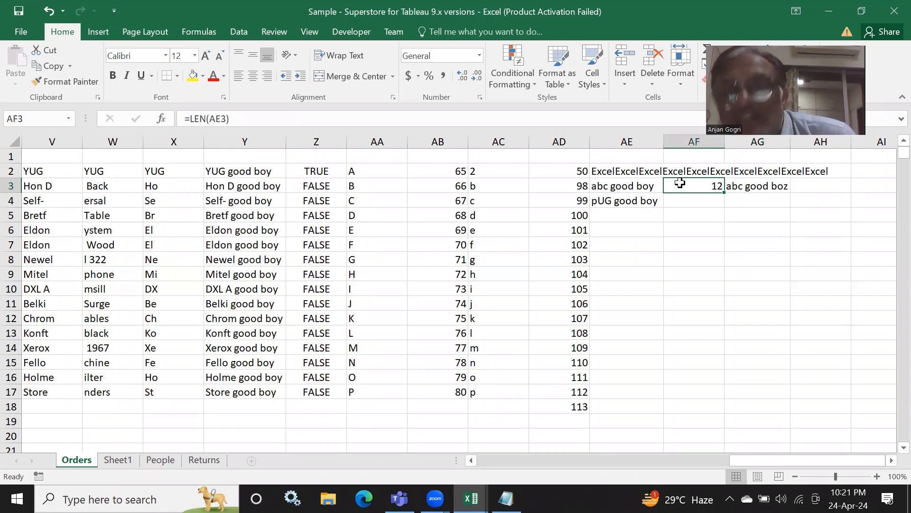
Try to copy the concatenated texts from Y5:Y12 into column AE starting at AE5
{"action": "left_click", "coordinate": [611, 217]}
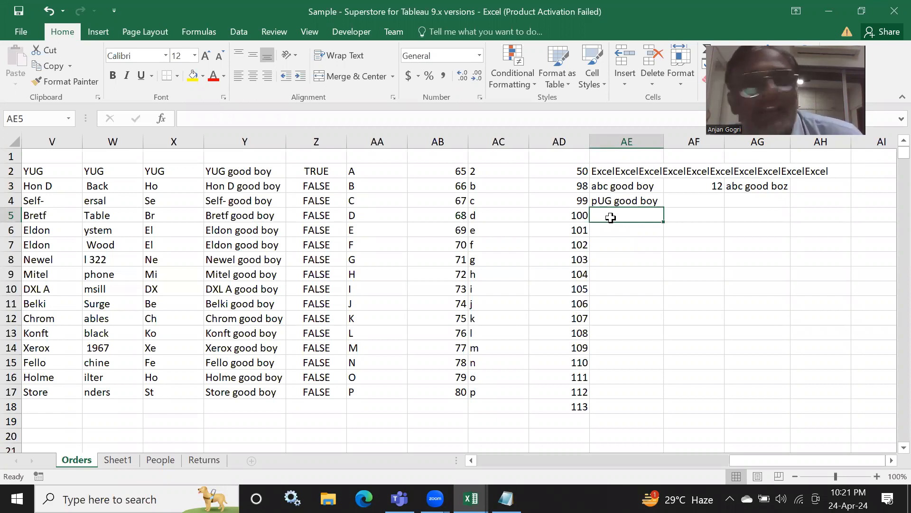
{"action": "left_click", "coordinate": [217, 209]}
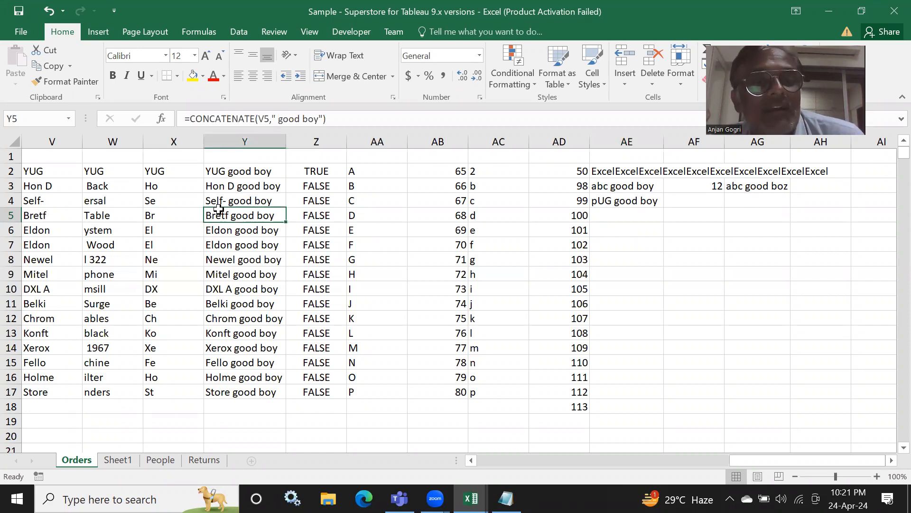
{"action": "key", "text": "shift+Down"}
{"action": "key", "text": "shift+Down"}
{"action": "key", "text": "shift+Down"}
{"action": "key", "text": "shift+Down"}
{"action": "key", "text": "shift+Down"}
{"action": "key", "text": "shift+Down"}
{"action": "key", "text": "shift+Down"}
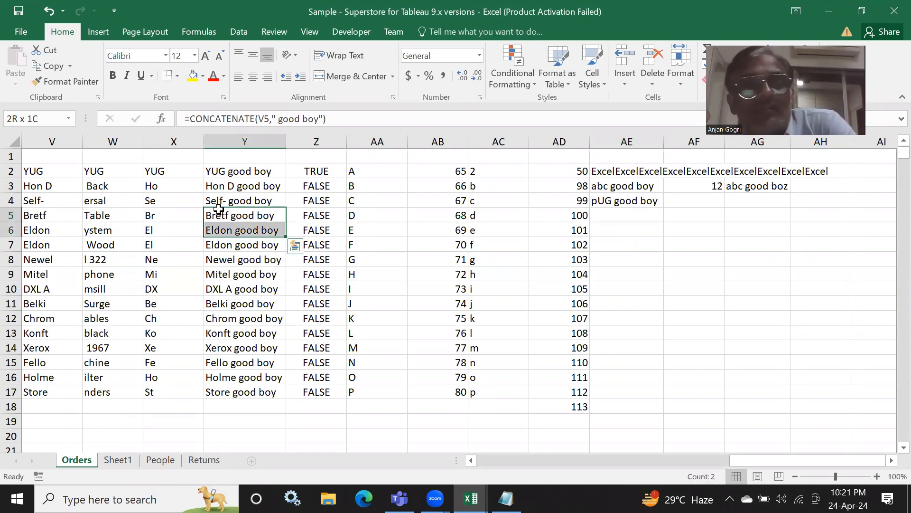
{"action": "key", "text": "ctrl+c"}
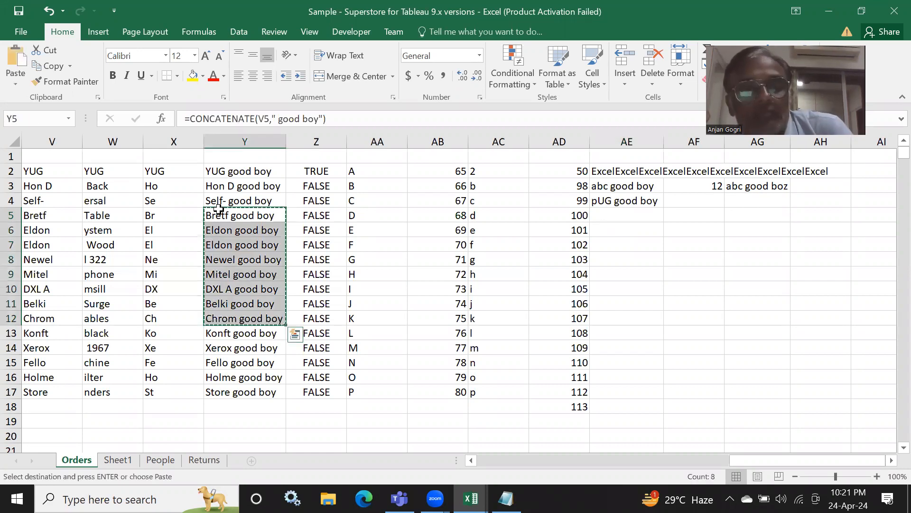
{"action": "left_click", "coordinate": [700, 196]}
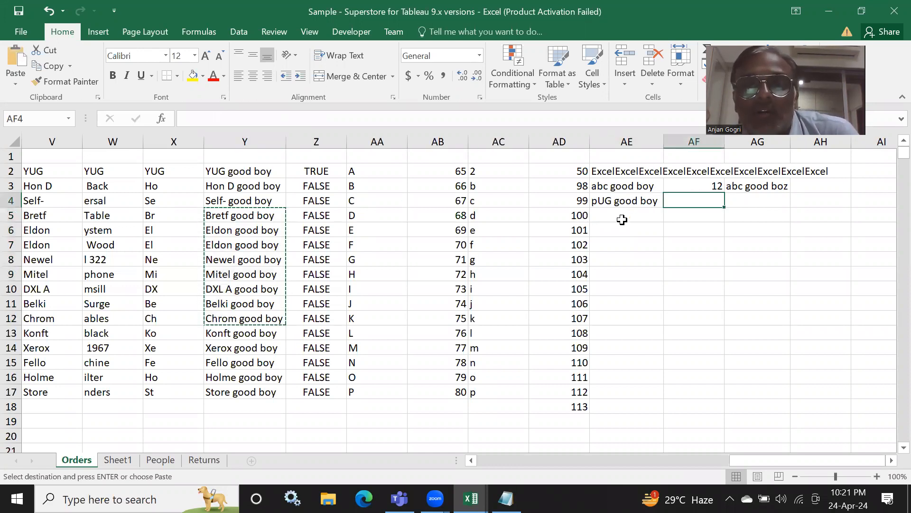
{"action": "left_click", "coordinate": [619, 216]}
{"action": "key", "text": "ctrl+v"}
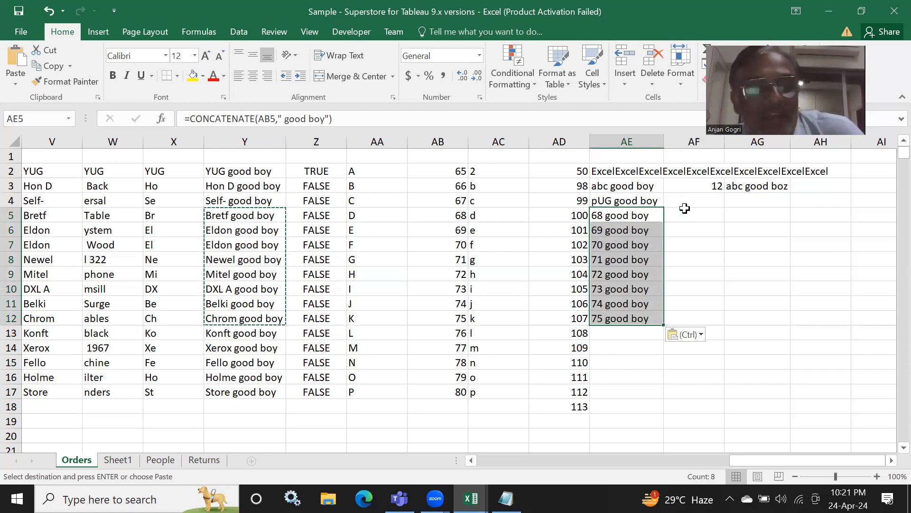
{"action": "key", "text": "Escape"}
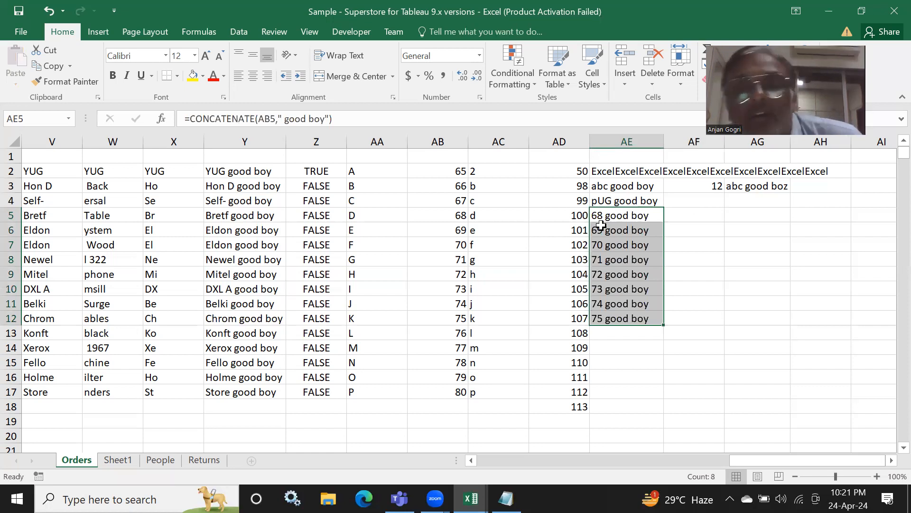
{"action": "left_click", "coordinate": [709, 187]}
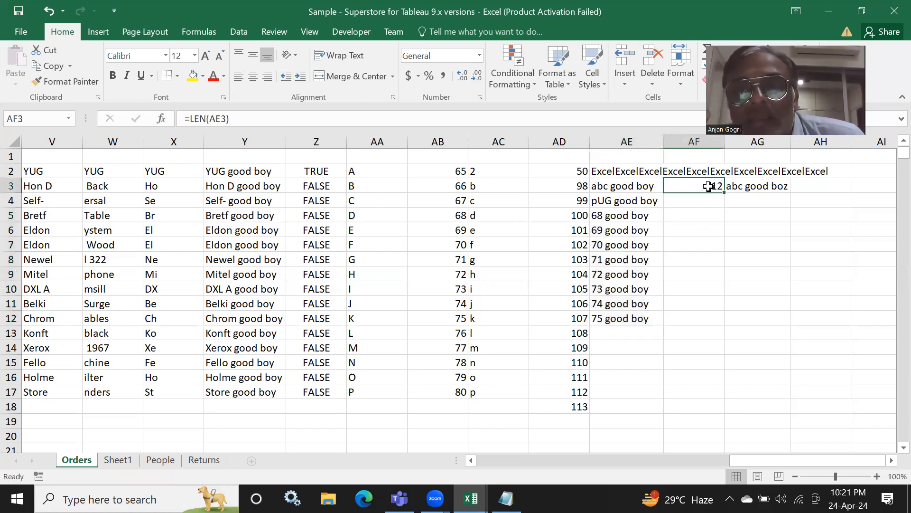
{"action": "left_click", "coordinate": [638, 245]}
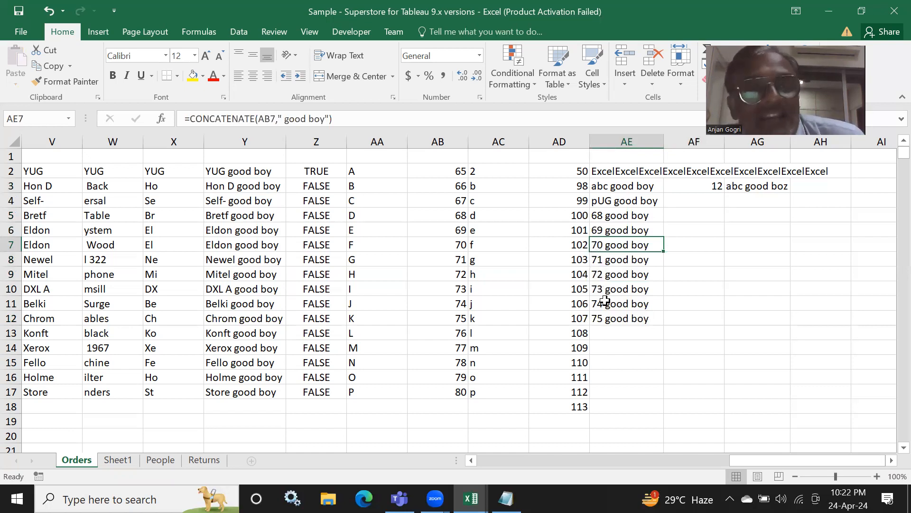
Undo the paste into AE5:AE12 and clear the copy marker around Y5:Y12
{"action": "key", "text": "ctrl+z"}
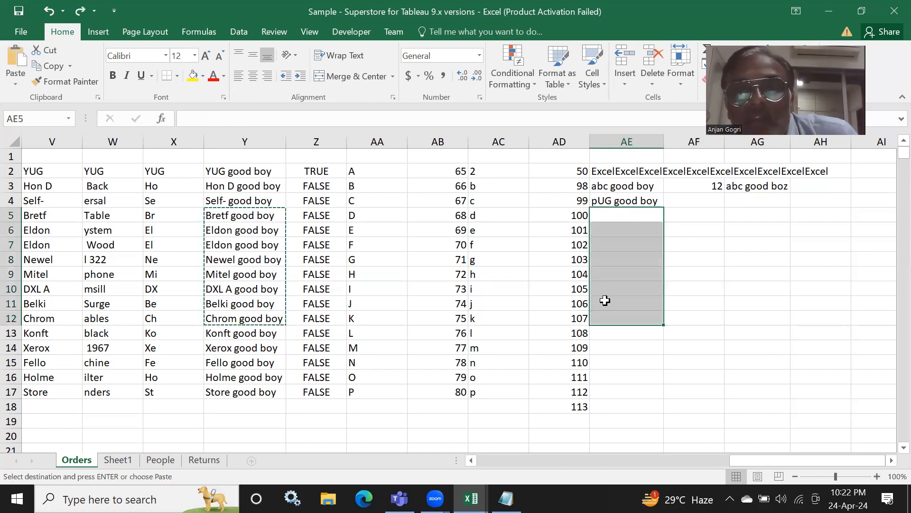
{"action": "left_click", "coordinate": [613, 216]}
{"action": "left_click", "coordinate": [618, 245]}
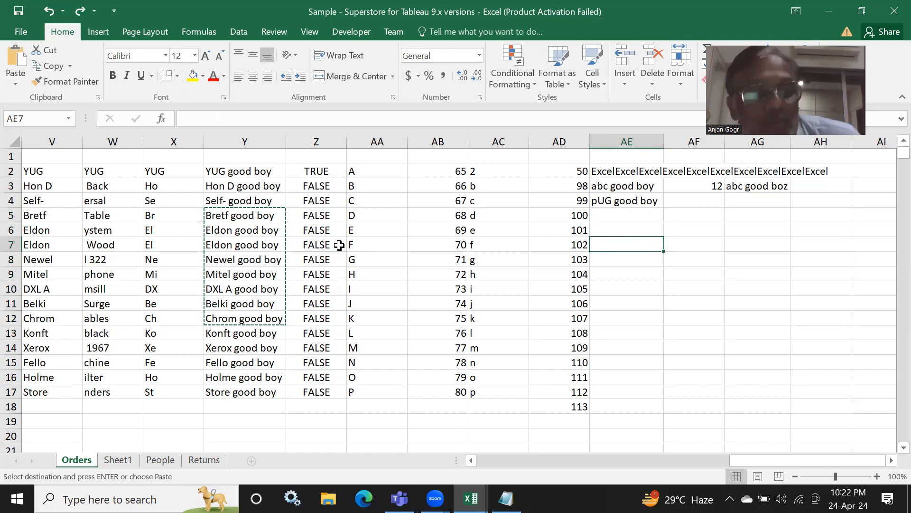
{"action": "key", "text": "Escape"}
Fill the LEN formula from AF3 down to AF4 and select AG3 to check its REPLACE formula
{"action": "left_click", "coordinate": [232, 221]}
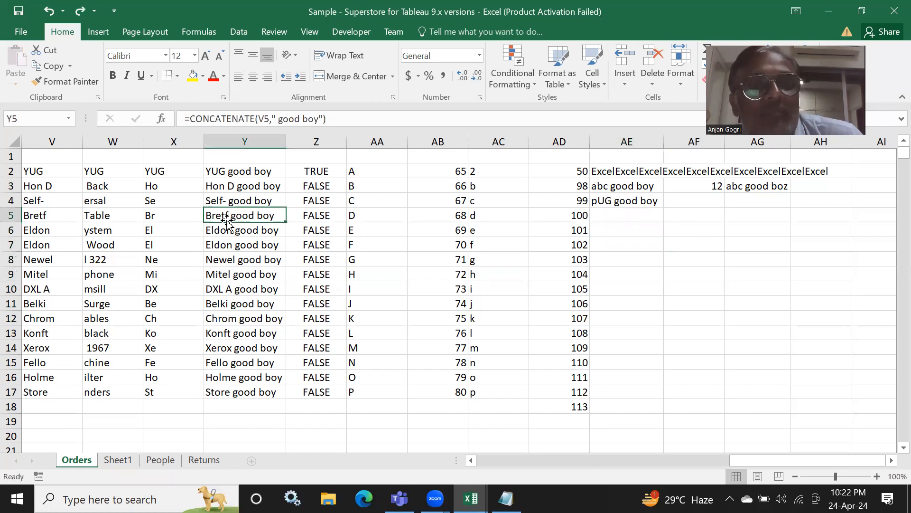
{"action": "left_click", "coordinate": [703, 204]}
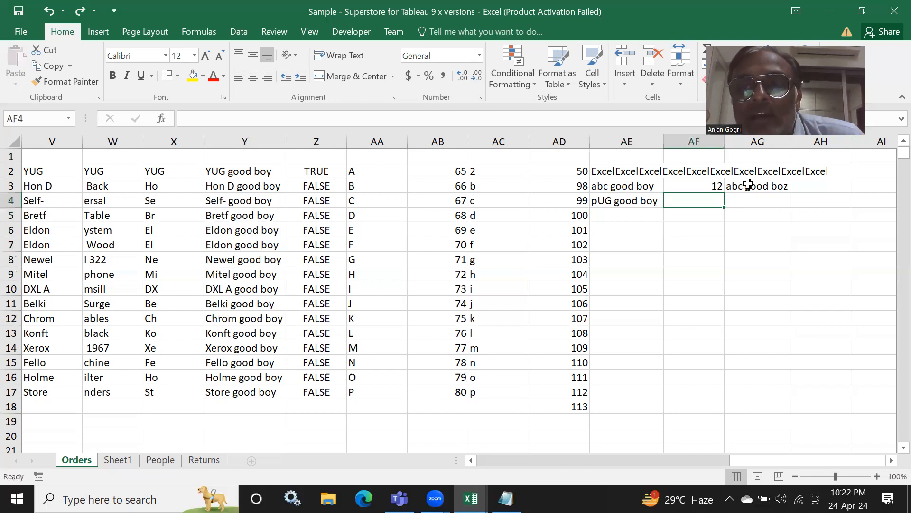
{"action": "left_click", "coordinate": [749, 184]}
{"action": "left_click", "coordinate": [689, 202]}
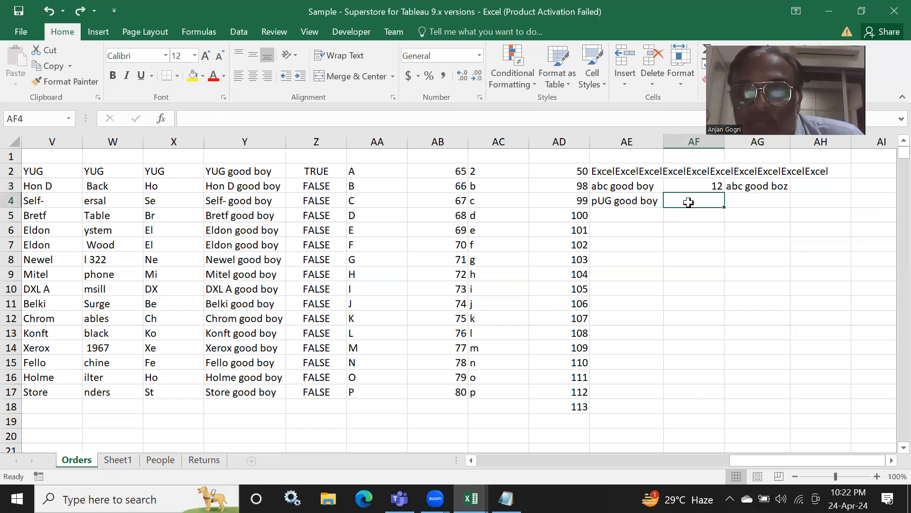
{"action": "left_click", "coordinate": [698, 185]}
{"action": "left_click_drag", "start_coordinate": [725, 192], "coordinate": [727, 209]}
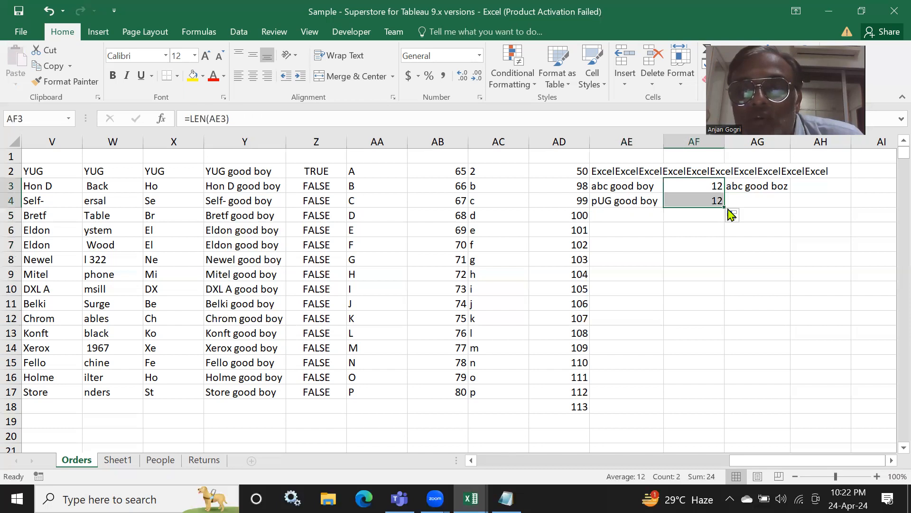
{"action": "left_click", "coordinate": [705, 199]}
{"action": "left_click", "coordinate": [754, 184]}
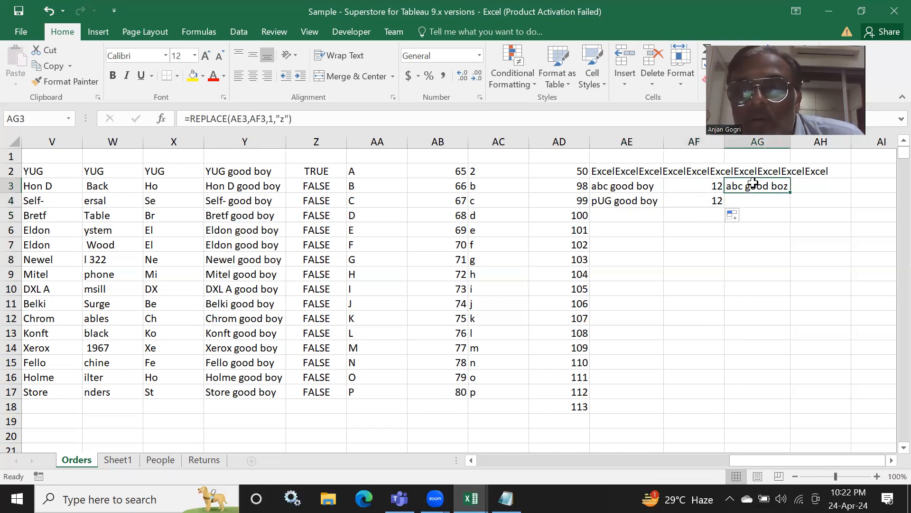
Fill the REPLACE formula from AG3 down to AG4 and select AG4 to check its formula
{"action": "left_click_drag", "start_coordinate": [793, 193], "coordinate": [791, 204]}
{"action": "left_click", "coordinate": [791, 230]}
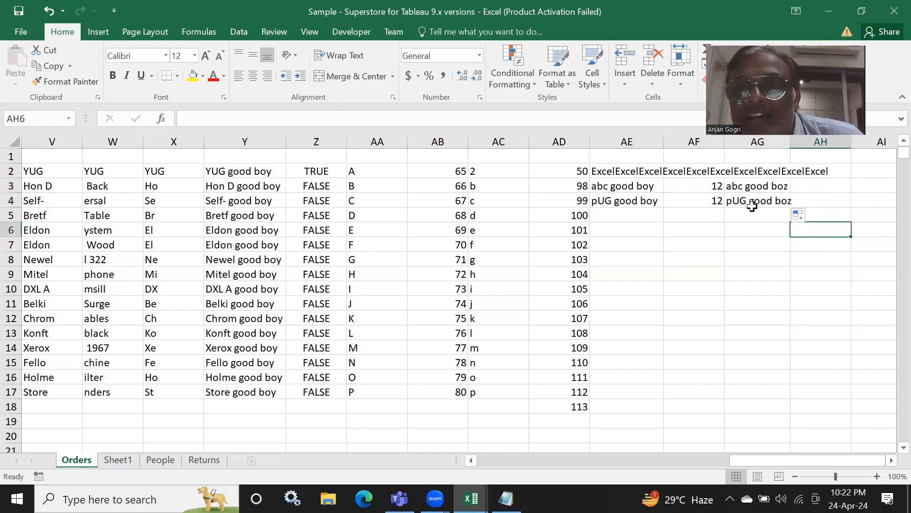
{"action": "left_click", "coordinate": [774, 201]}
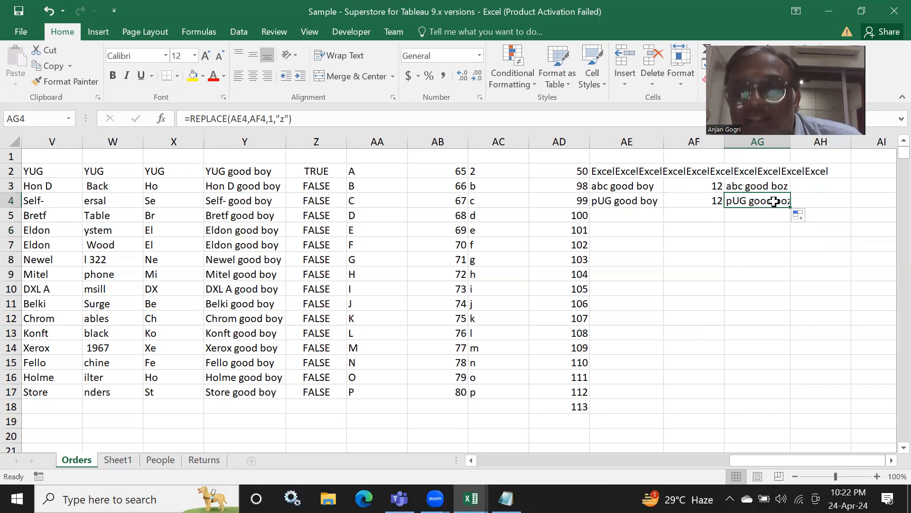
Enter the text test in AE5 and fill the LEN formula from AF4 down to AF5
{"action": "left_click", "coordinate": [612, 215]}
{"action": "type", "text": "test"}
{"action": "key", "text": "Return"}
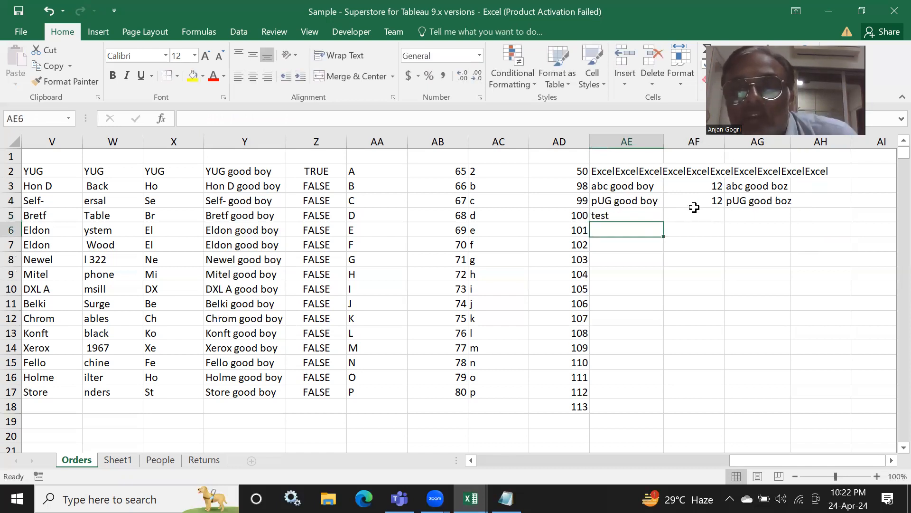
{"action": "left_click", "coordinate": [711, 201]}
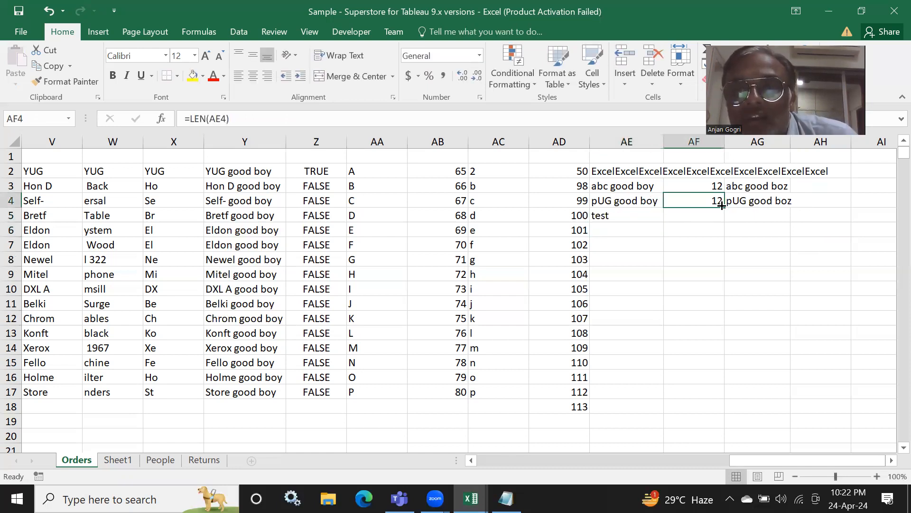
{"action": "left_click_drag", "start_coordinate": [724, 206], "coordinate": [724, 220]}
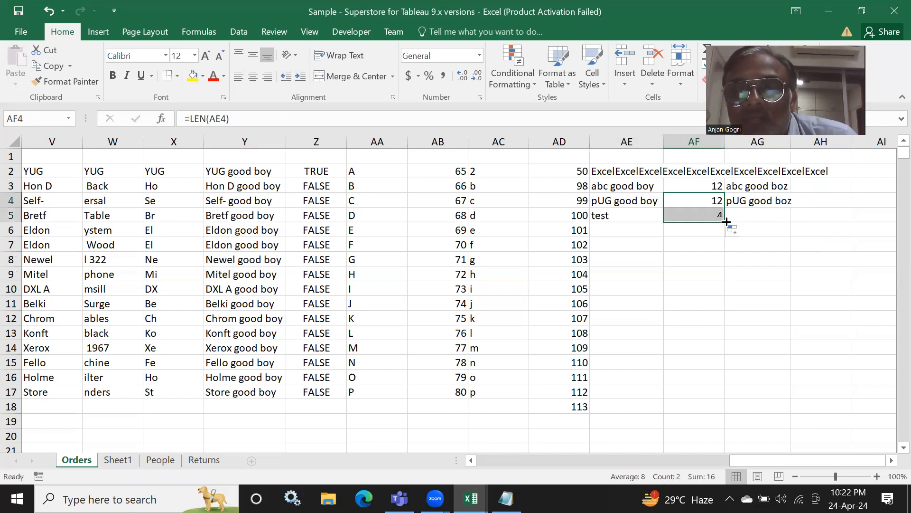
Fill the REPLACE formula from AG4 down to AG5 and select AG5 to check its formula
{"action": "left_click", "coordinate": [747, 201]}
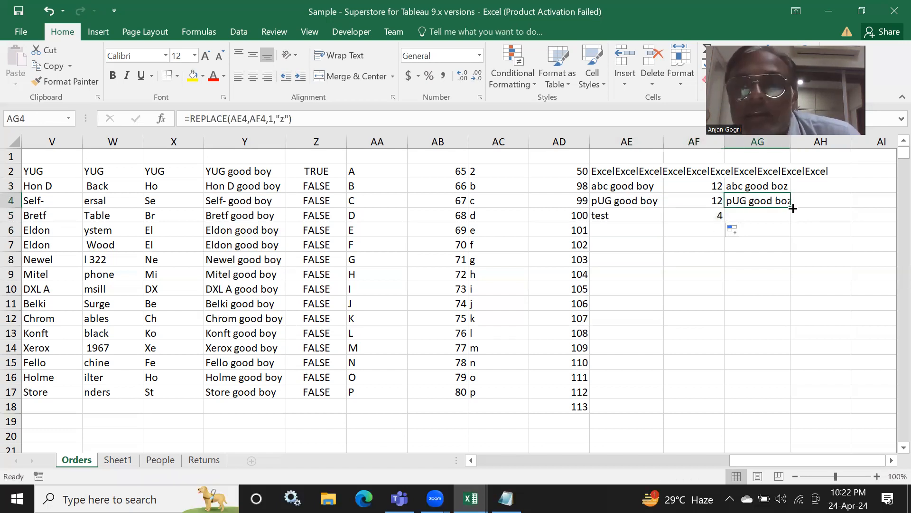
{"action": "left_click_drag", "start_coordinate": [791, 208], "coordinate": [791, 220]}
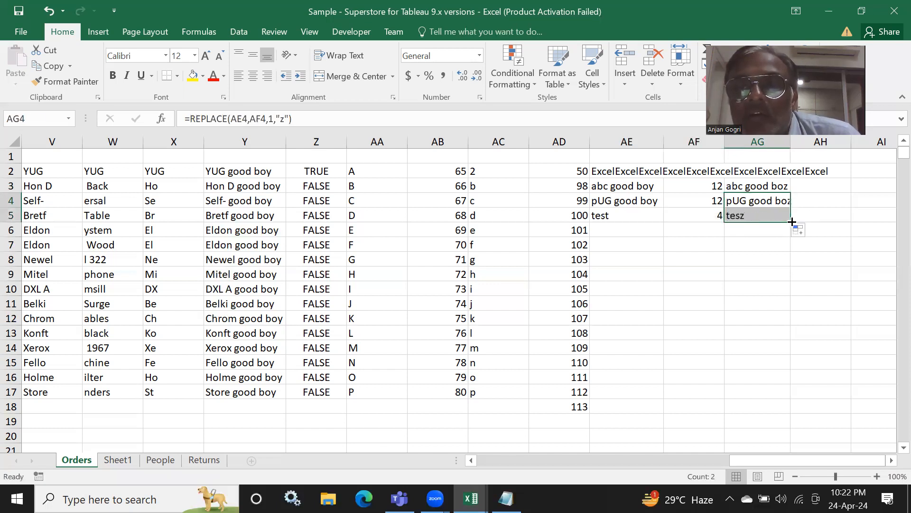
{"action": "left_click", "coordinate": [758, 233]}
{"action": "left_click", "coordinate": [747, 216]}
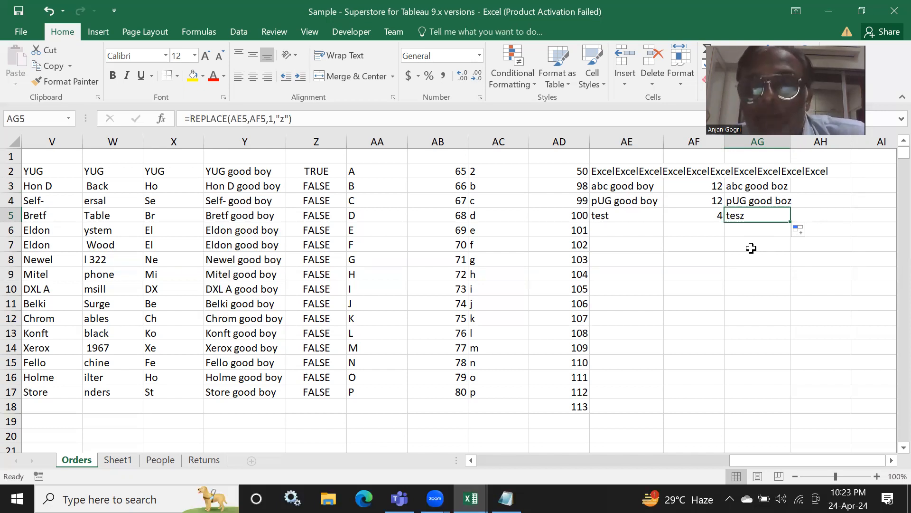
Examine how the LEN formula in AF4 supplies the character position to the REPLACE formula in AG4 for the text in AE4
{"action": "left_click", "coordinate": [695, 202]}
{"action": "double_click", "coordinate": [696, 202]}
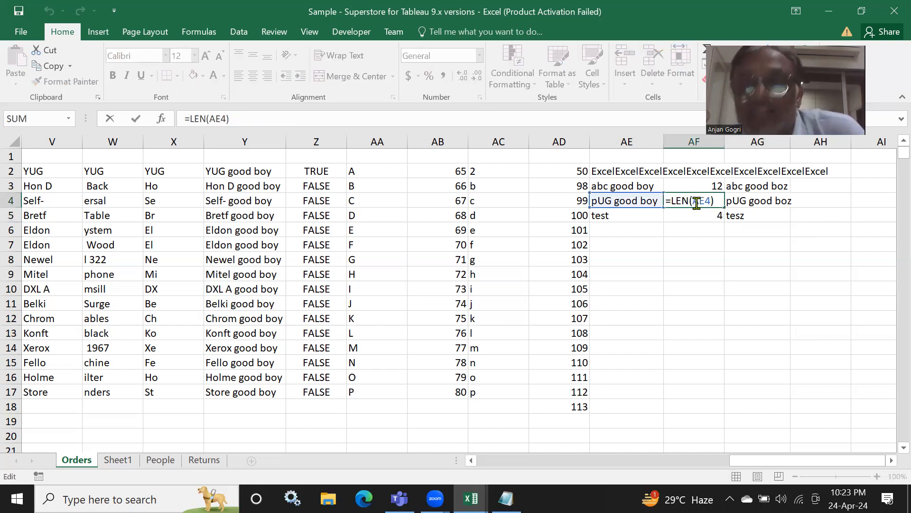
{"action": "key", "text": "Return"}
{"action": "left_click", "coordinate": [708, 195]}
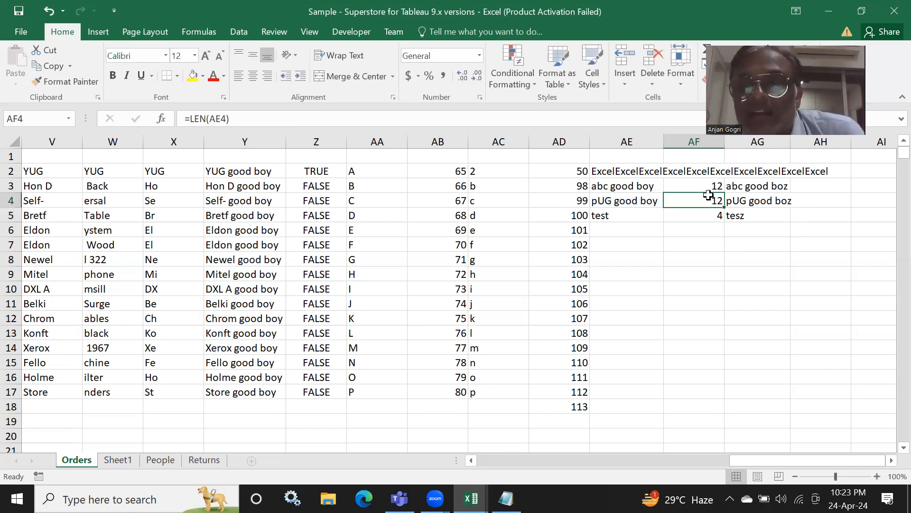
{"action": "left_click", "coordinate": [736, 195]}
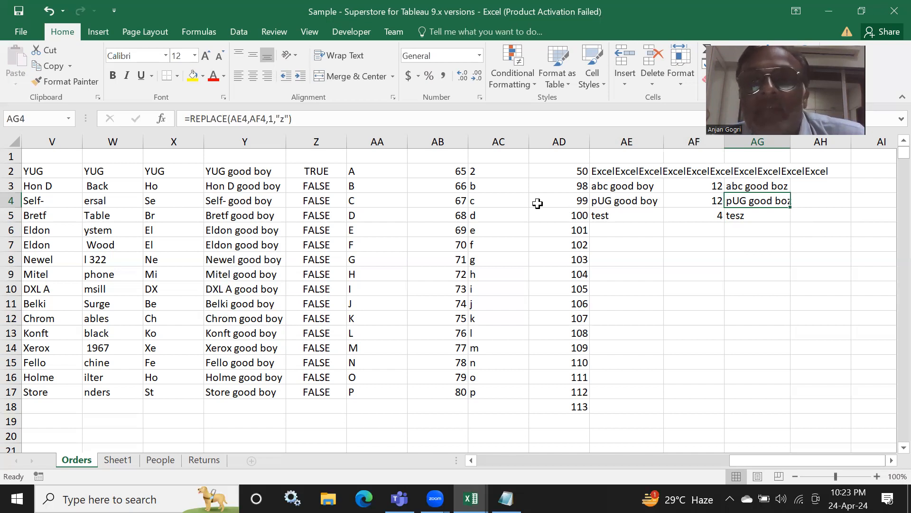
{"action": "left_click", "coordinate": [602, 207]}
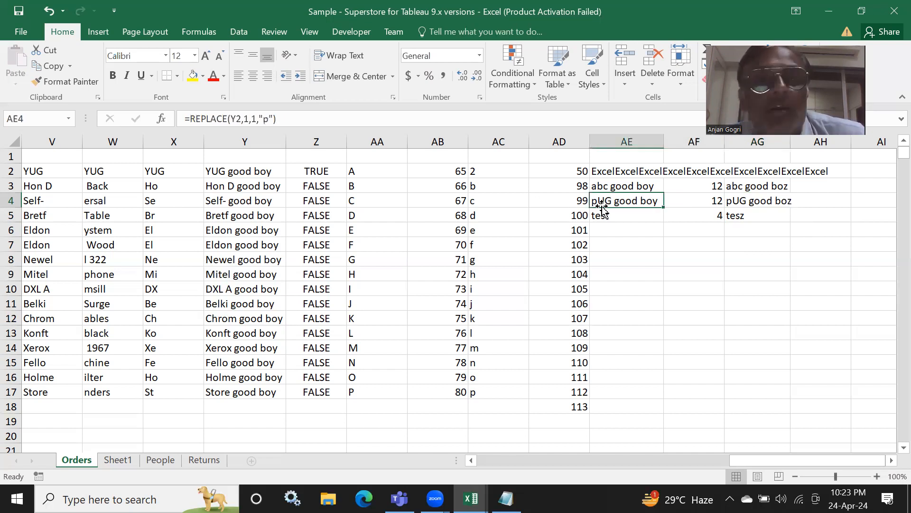
{"action": "left_click", "coordinate": [749, 200]}
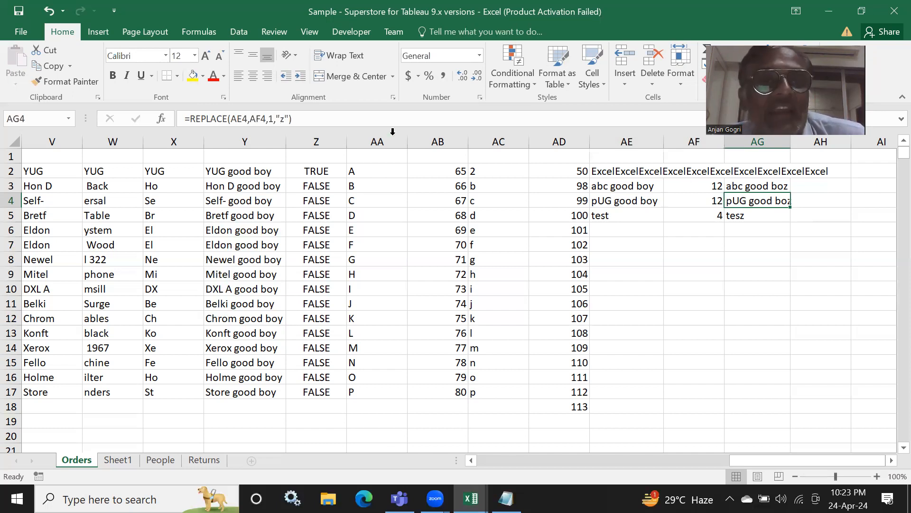
{"action": "left_click", "coordinate": [702, 202]}
{"action": "left_click", "coordinate": [755, 202]}
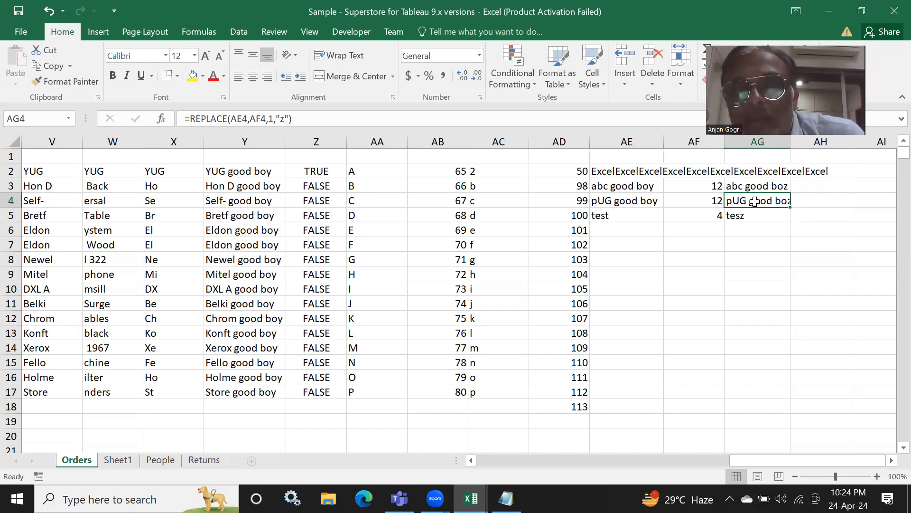
{"action": "left_click", "coordinate": [769, 225]}
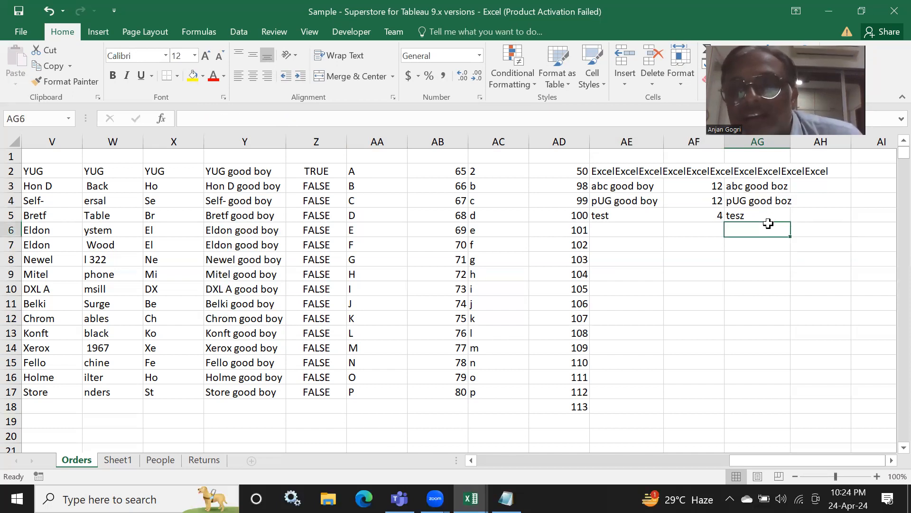
{"action": "left_click", "coordinate": [771, 197]}
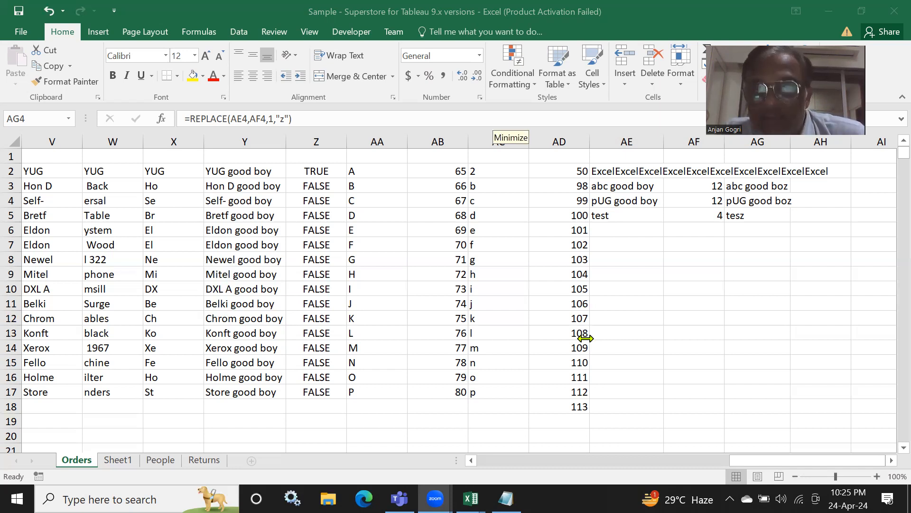
{"action": "left_click", "coordinate": [739, 206]}
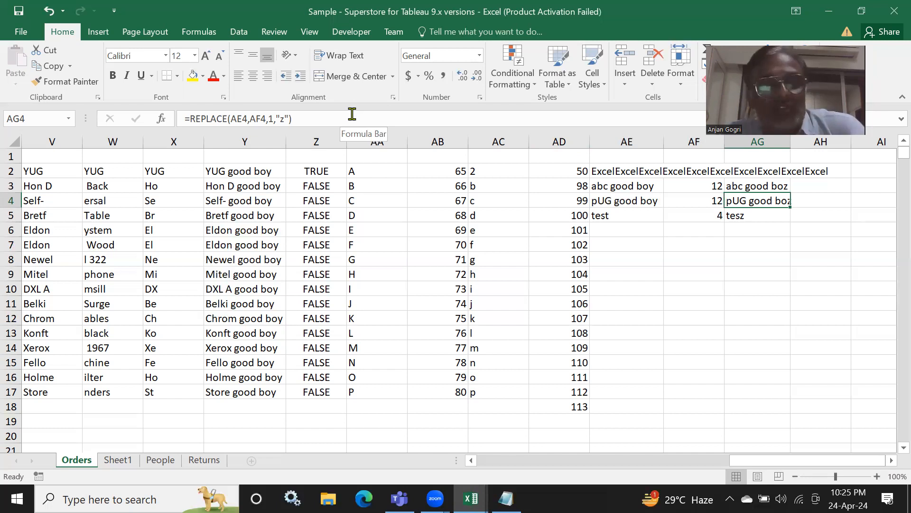
Inspect the start_num and num_chars arguments of the REPLACE formula in AG4 against the LEN cell AF4, leaving the formula unchanged
{"action": "key", "text": "F2"}
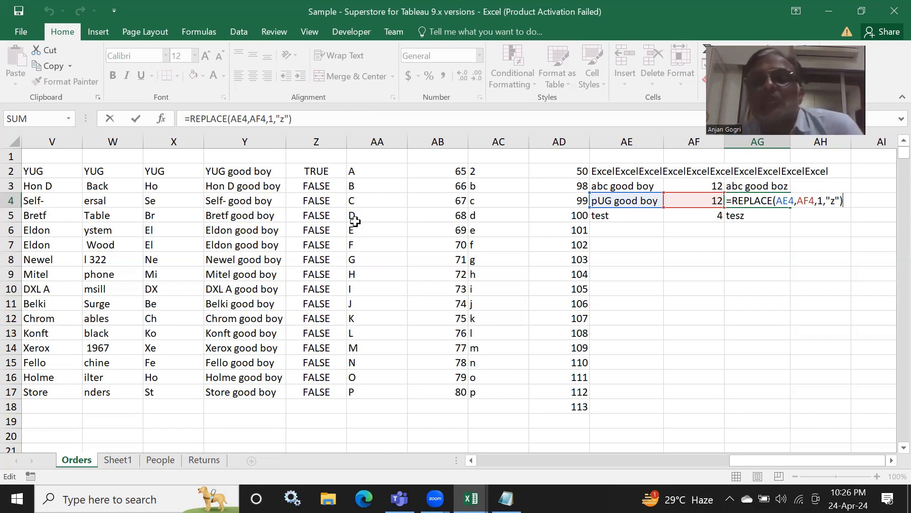
{"action": "left_click", "coordinate": [687, 231]}
{"action": "left_click", "coordinate": [695, 199]}
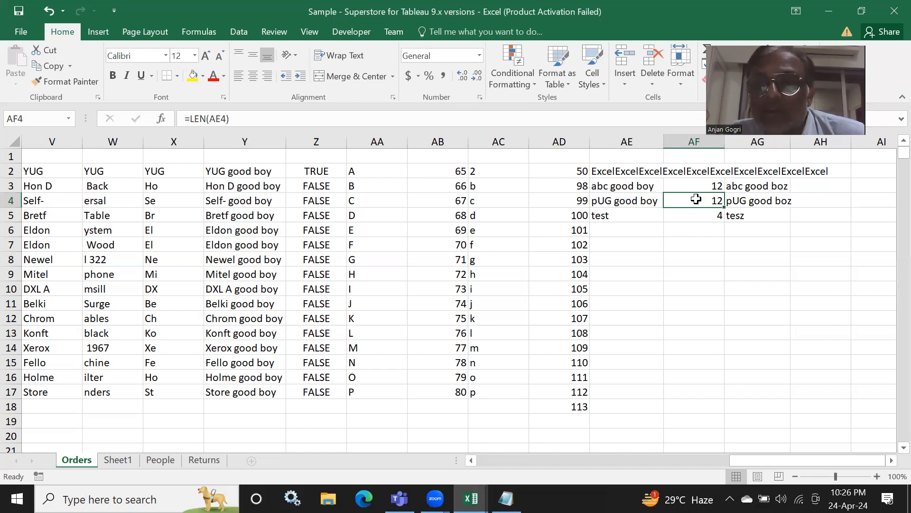
{"action": "left_click", "coordinate": [743, 203]}
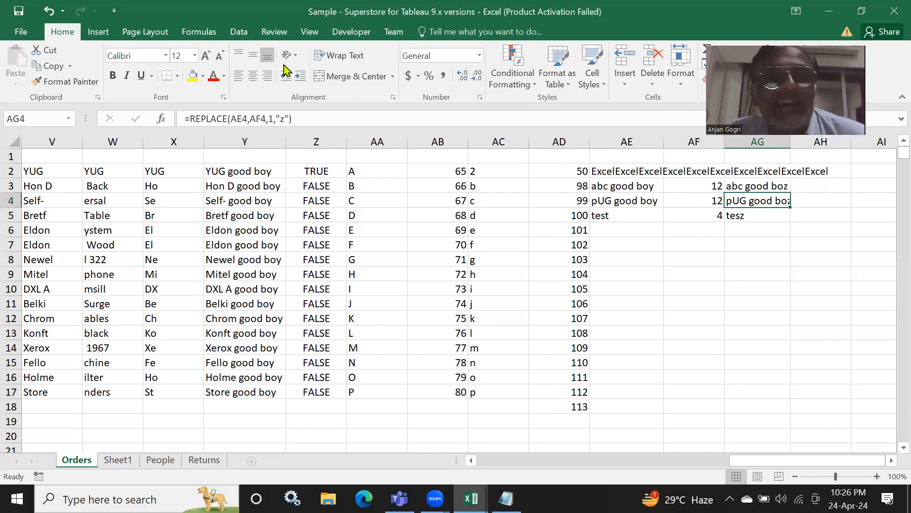
{"action": "left_click", "coordinate": [257, 113]}
{"action": "double_click", "coordinate": [257, 118]}
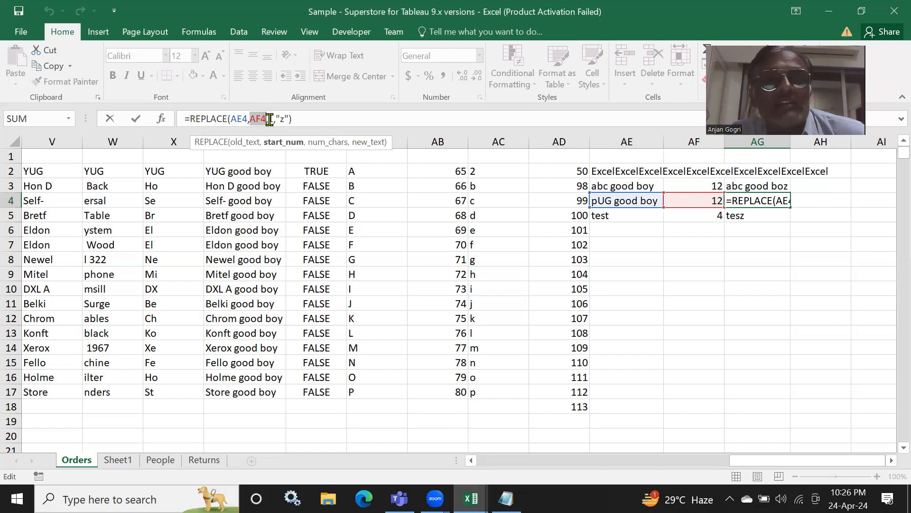
{"action": "left_click", "coordinate": [269, 119]}
{"action": "type", "text": ","}
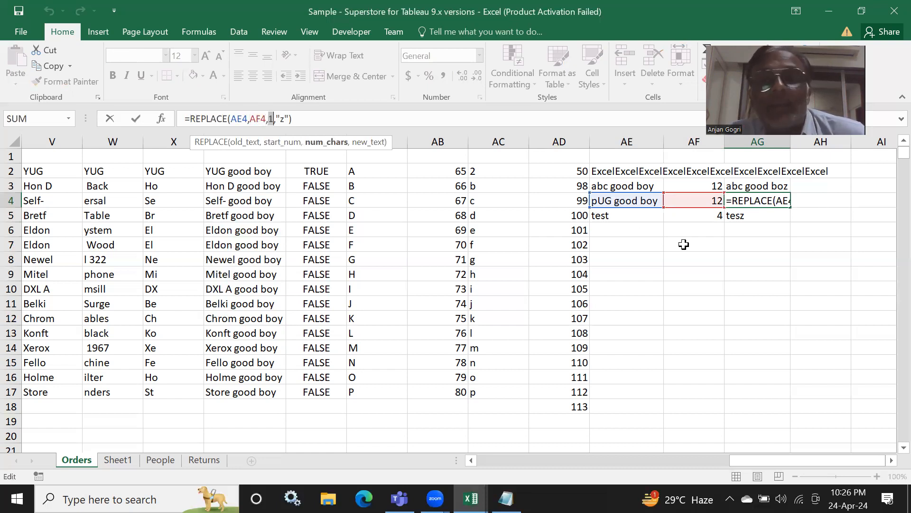
{"action": "left_click", "coordinate": [743, 229]}
{"action": "key", "text": "Escape"}
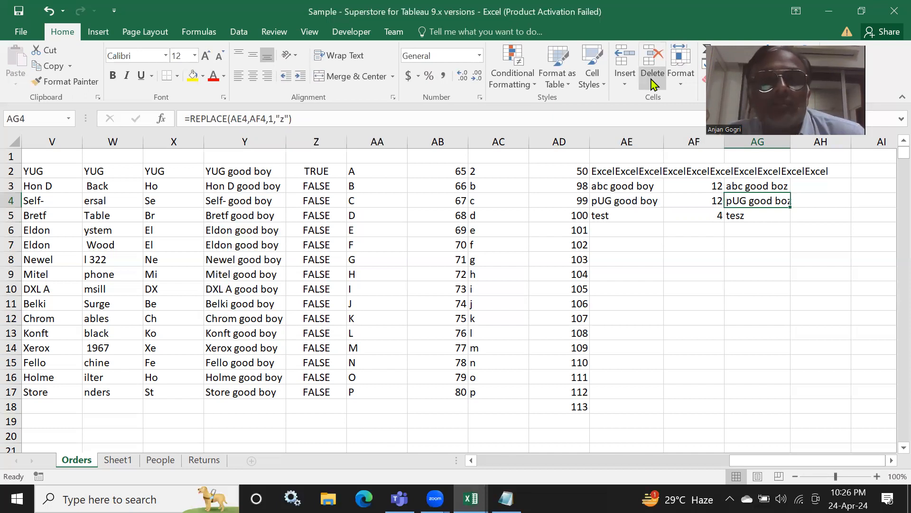
{"action": "left_click", "coordinate": [602, 207]}
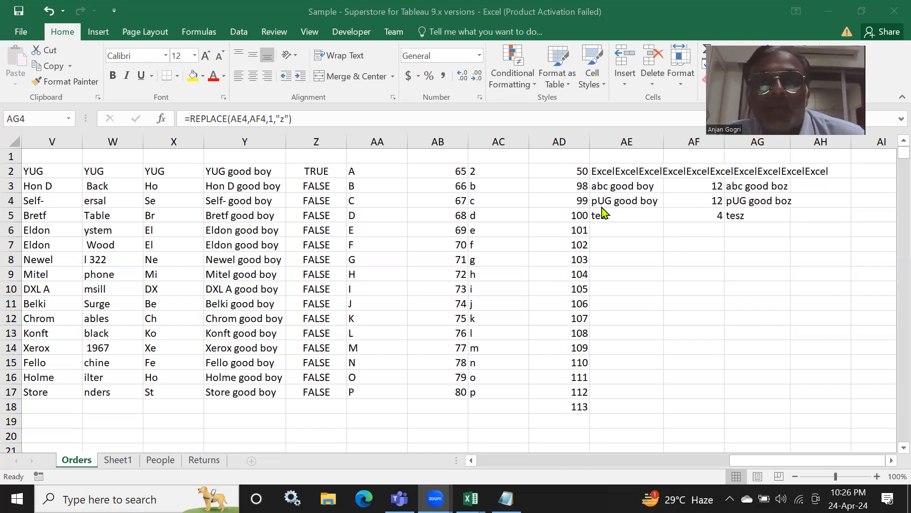
{"action": "left_click", "coordinate": [663, 202]}
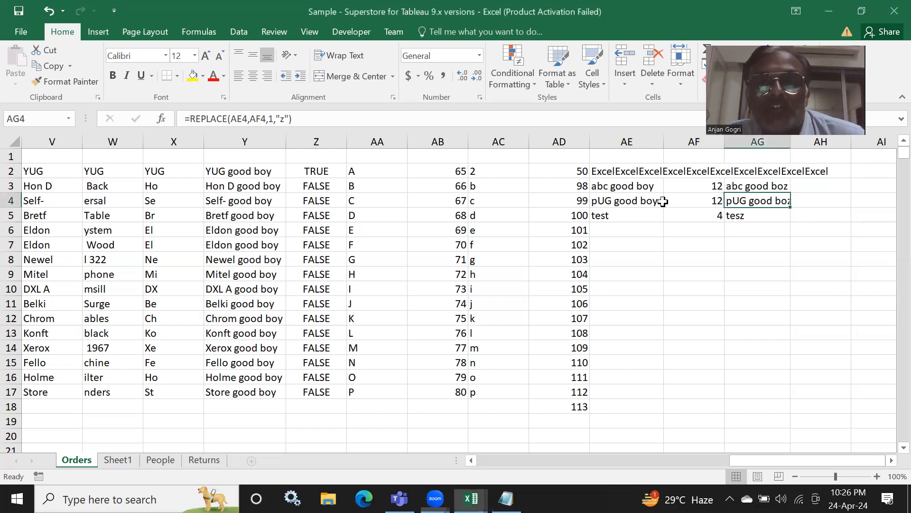
Enter the formula =UPPER(Y6) in AE6 to convert the concatenated text to uppercase
{"action": "left_click", "coordinate": [601, 226]}
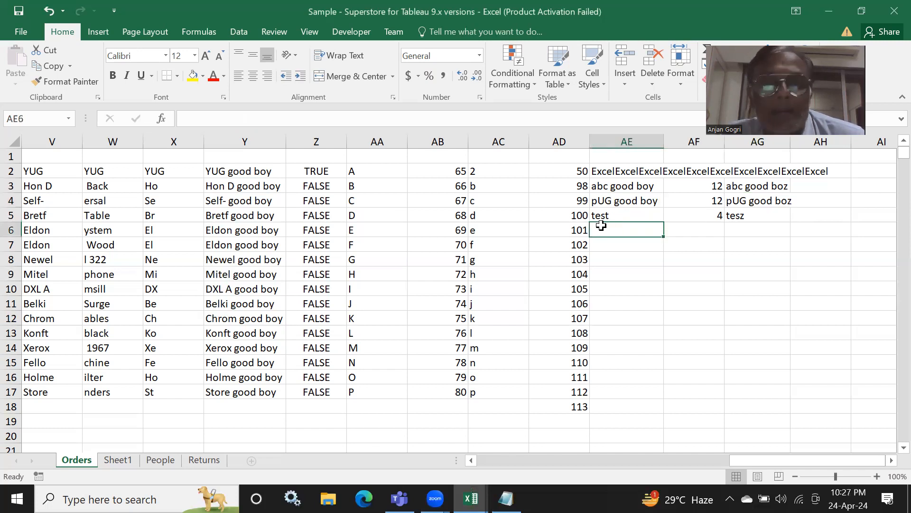
{"action": "type", "text": "="}
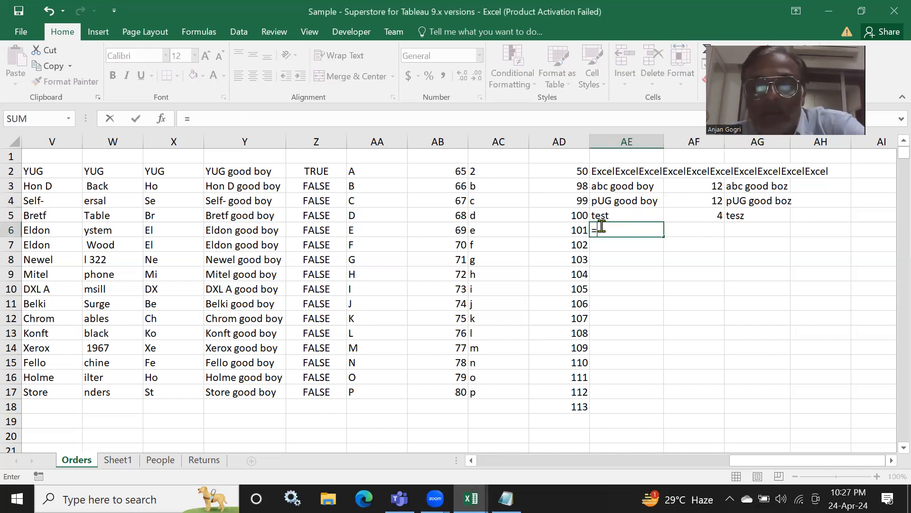
{"action": "type", "text": "upper"}
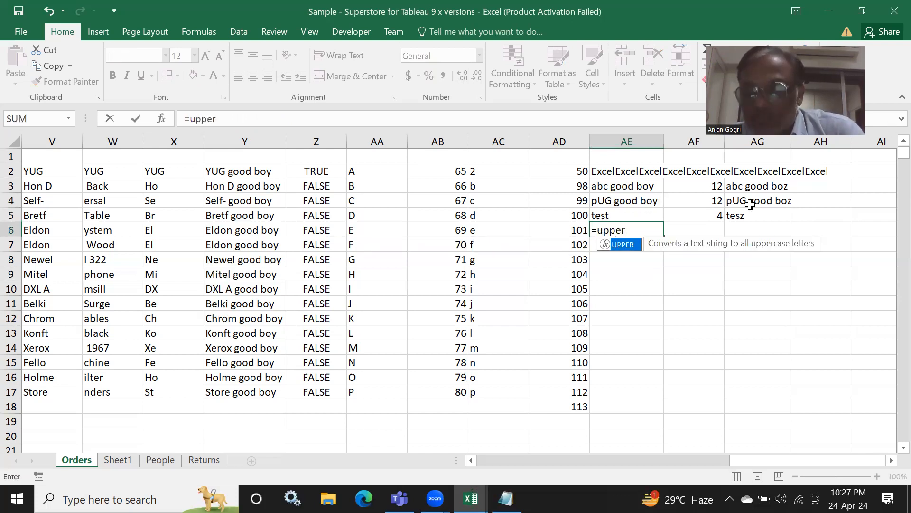
{"action": "type", "text": "("}
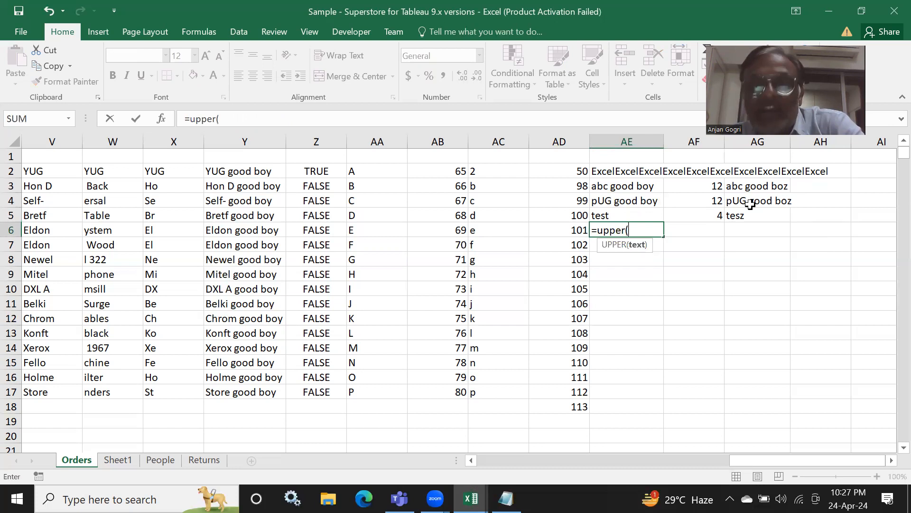
{"action": "left_click", "coordinate": [228, 229]}
{"action": "type", "text": ")"}
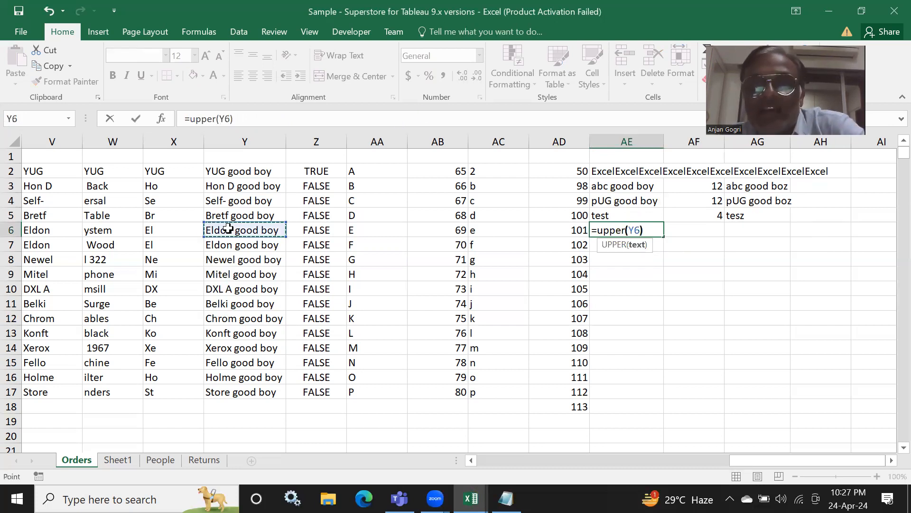
{"action": "key", "text": "Return"}
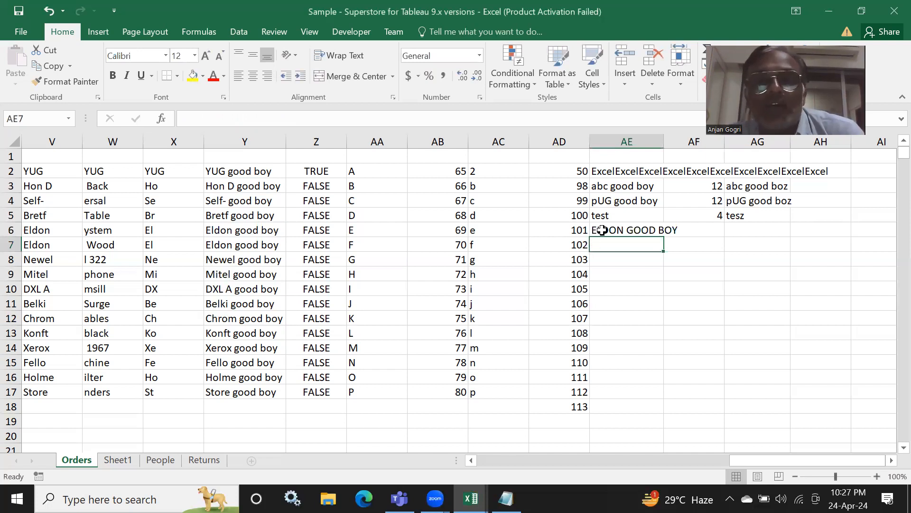
Fill the UPPER formula from AE6 down to AE18 and widen column AE to fit the uppercase texts
{"action": "left_click", "coordinate": [636, 233]}
{"action": "left_click_drag", "start_coordinate": [664, 236], "coordinate": [671, 413]}
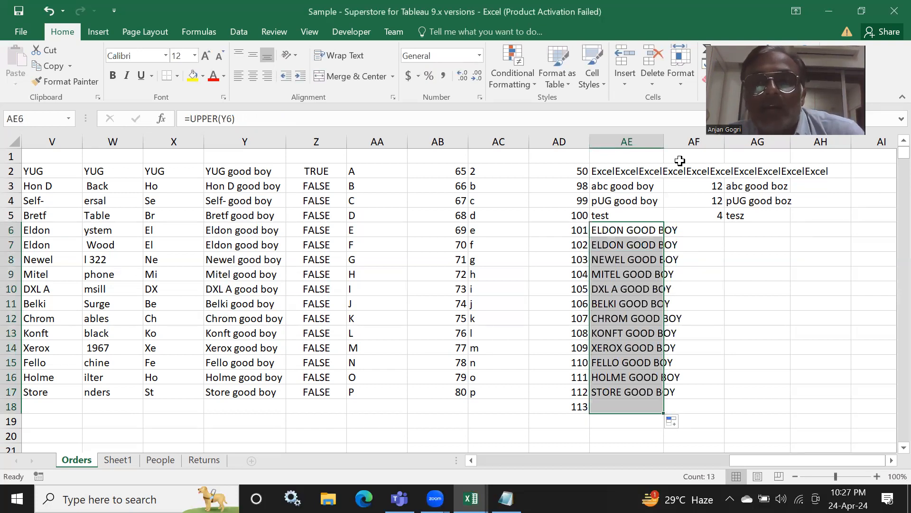
{"action": "left_click_drag", "start_coordinate": [666, 137], "coordinate": [835, 138]}
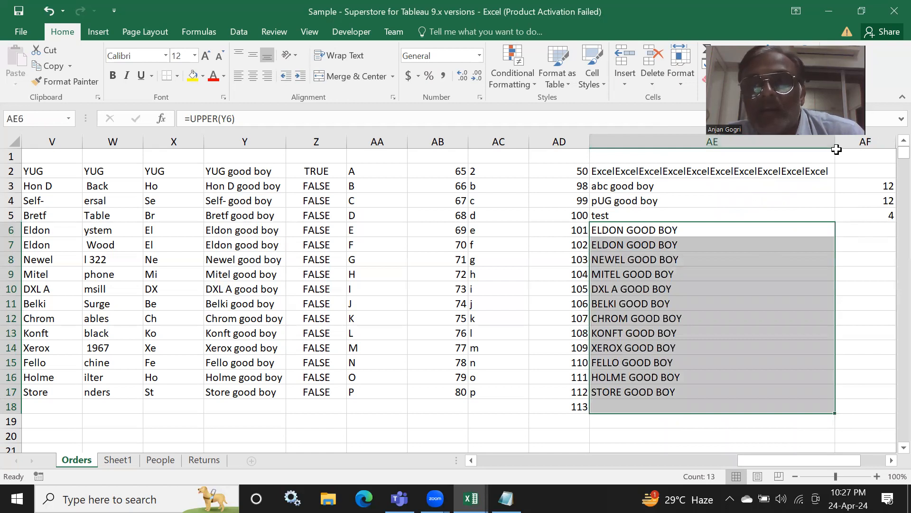
{"action": "left_click_drag", "start_coordinate": [837, 147], "coordinate": [693, 190]}
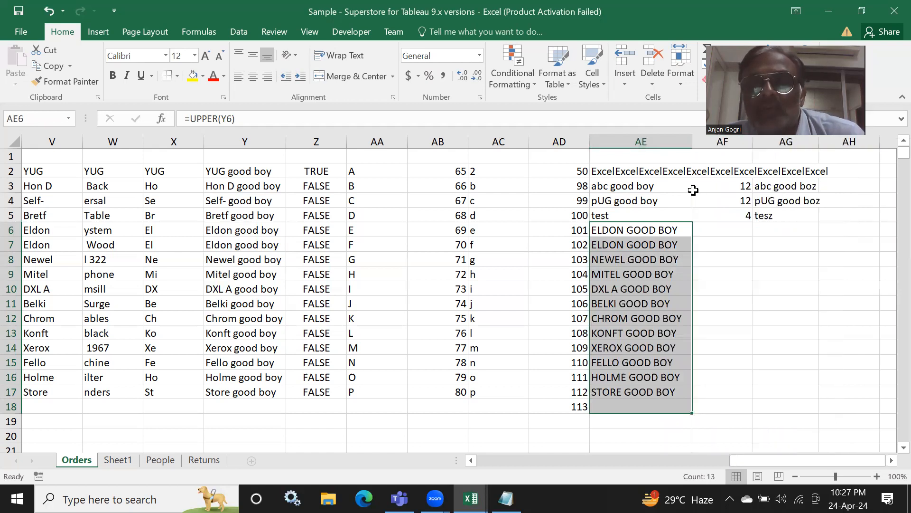
Enter the formula =LOWER(Y6) in AF6 to convert the concatenated text to lowercase
{"action": "left_click", "coordinate": [721, 227]}
{"action": "type", "text": "="}
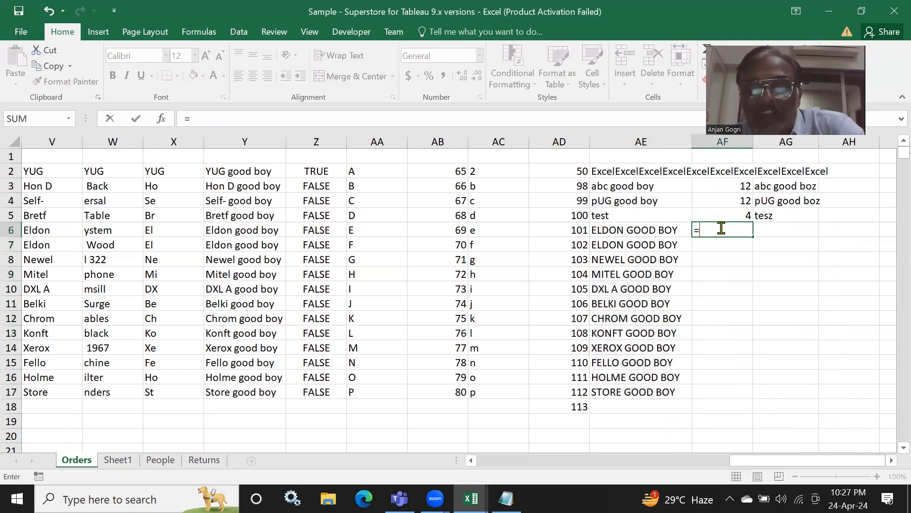
{"action": "type", "text": "lower"}
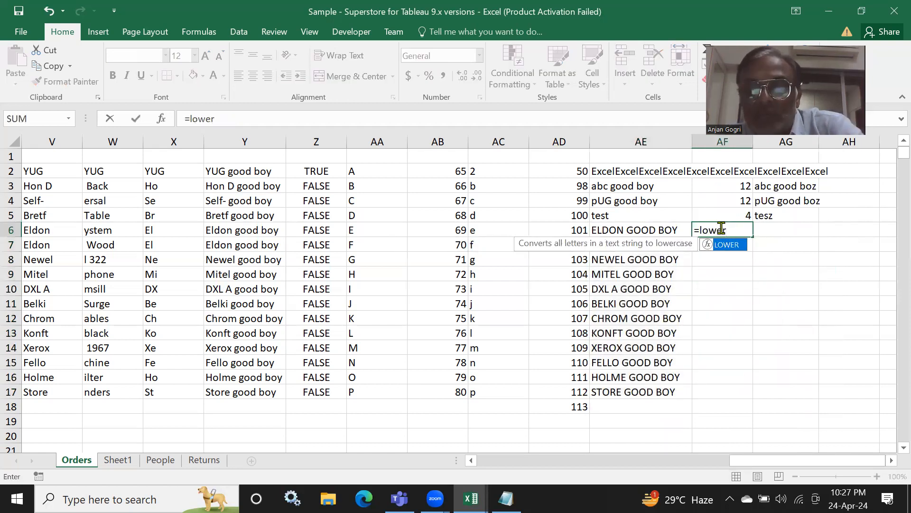
{"action": "type", "text": "("}
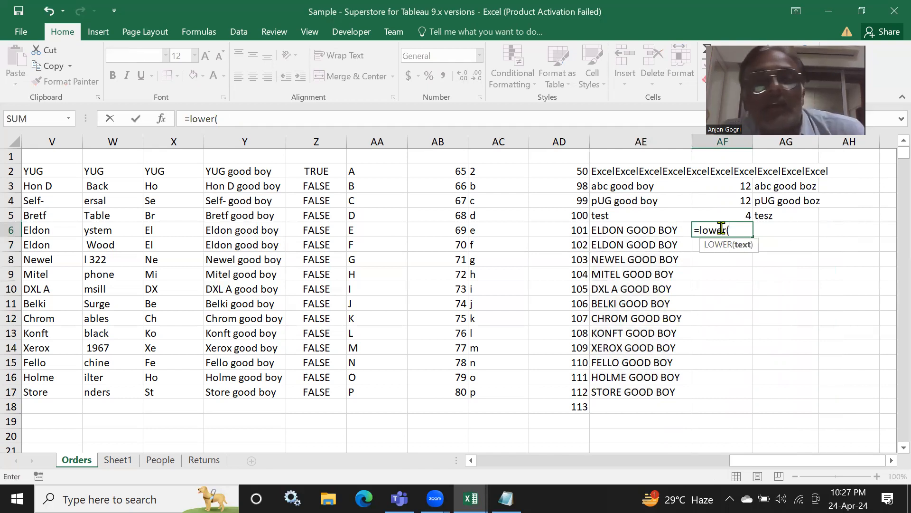
{"action": "left_click", "coordinate": [214, 229]}
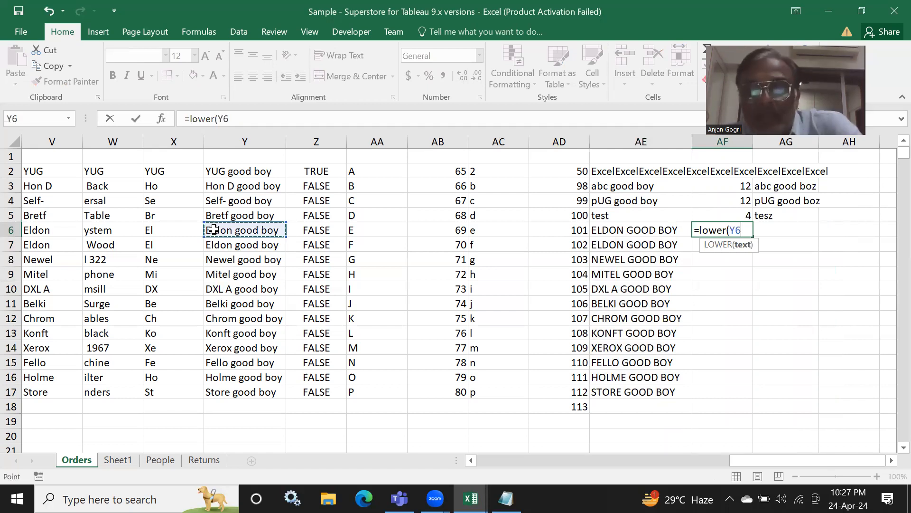
{"action": "type", "text": ")"}
{"action": "key", "text": "Return"}
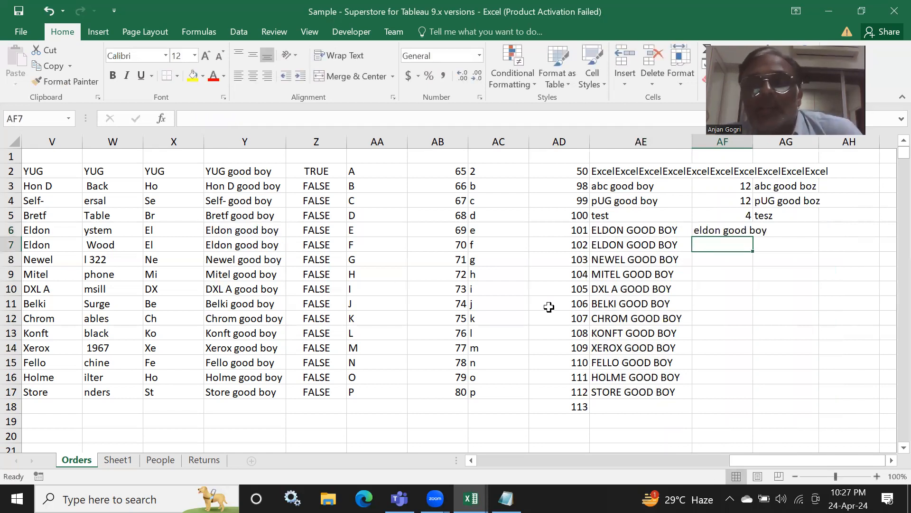
Fill the LOWER formula from AF6 down to AF17
{"action": "left_click", "coordinate": [728, 231]}
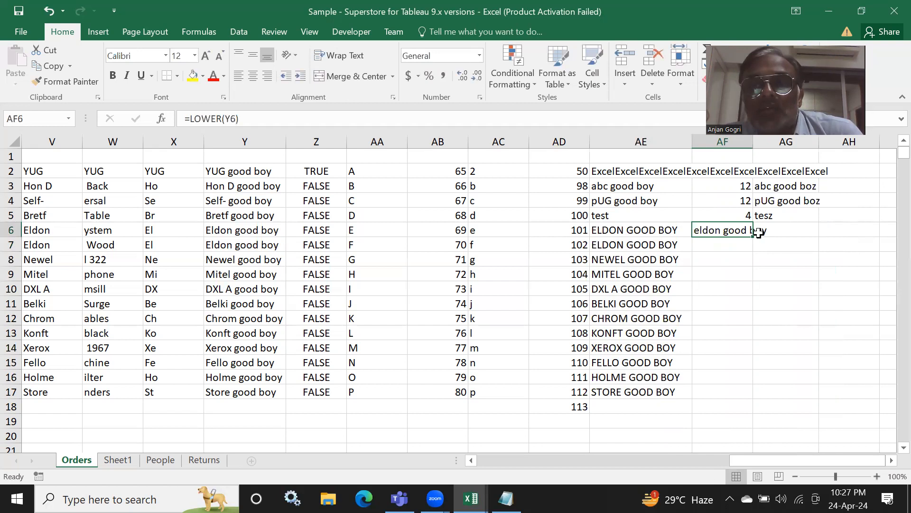
{"action": "left_click_drag", "start_coordinate": [756, 237], "coordinate": [766, 393]}
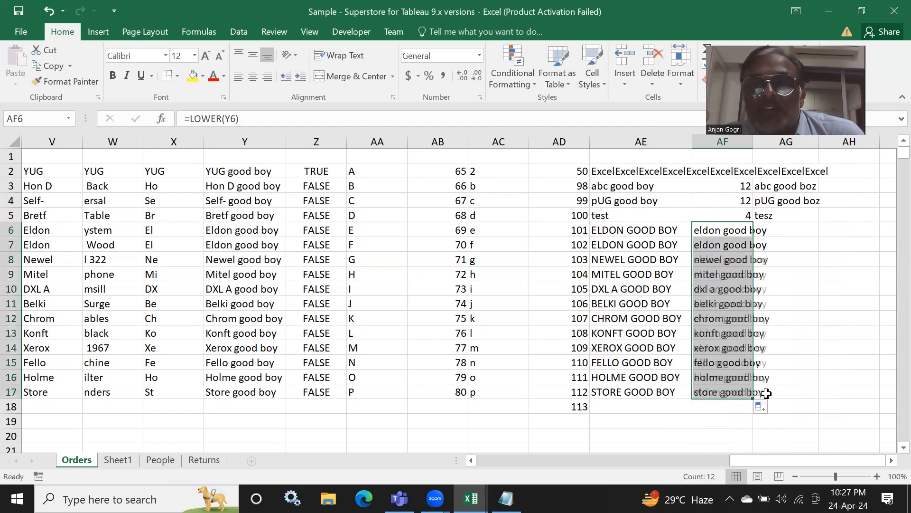
{"action": "left_click", "coordinate": [790, 253]}
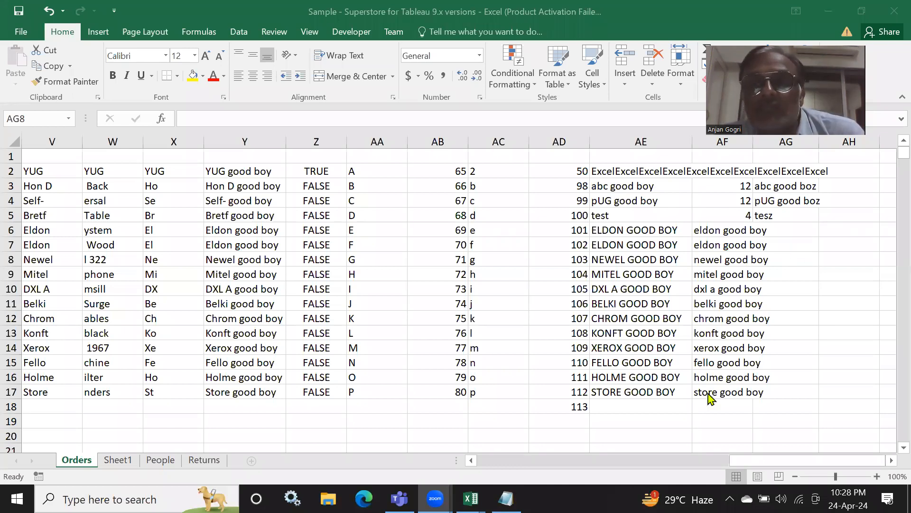
{"action": "left_click", "coordinate": [397, 409]}
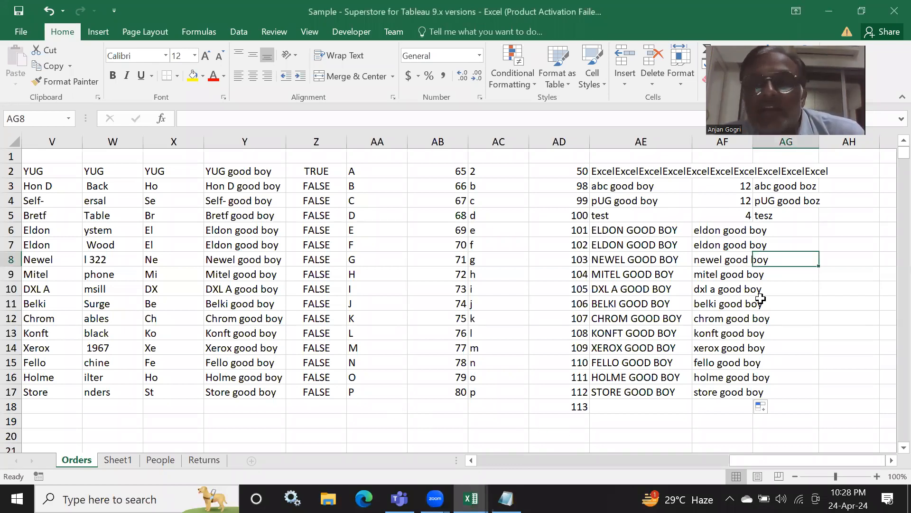
Widen column AG slightly to make more room for the REPLACE texts
{"action": "left_click", "coordinate": [847, 187]}
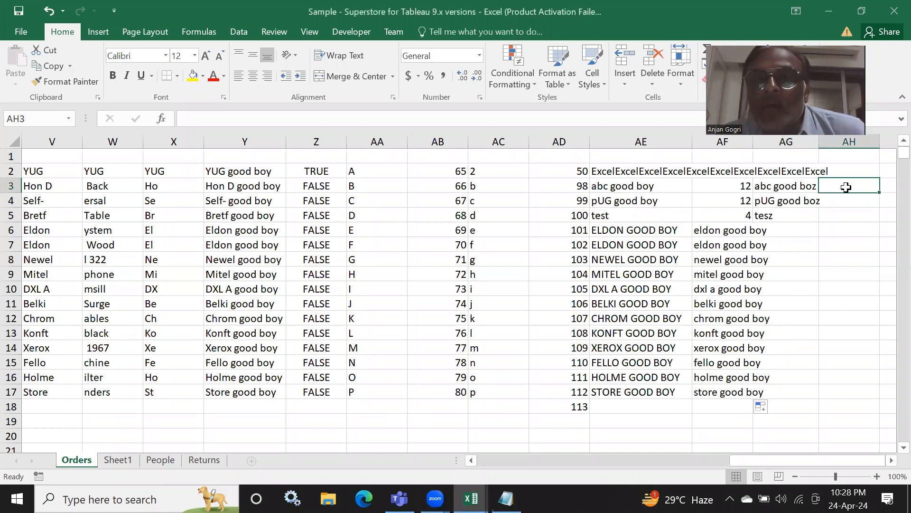
{"action": "left_click", "coordinate": [891, 460]}
{"action": "left_click", "coordinate": [891, 463]}
{"action": "left_click", "coordinate": [891, 463]}
{"action": "left_click", "coordinate": [890, 463]}
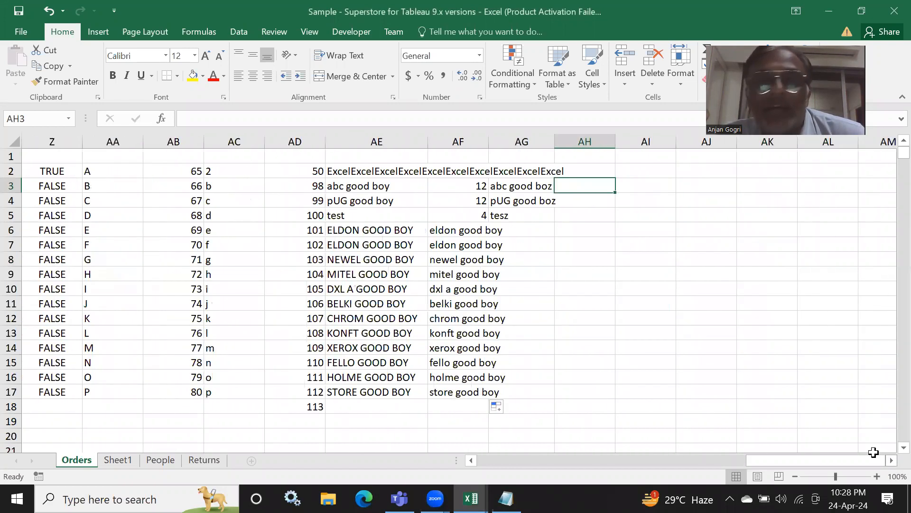
{"action": "left_click_drag", "start_coordinate": [555, 140], "coordinate": [559, 141]}
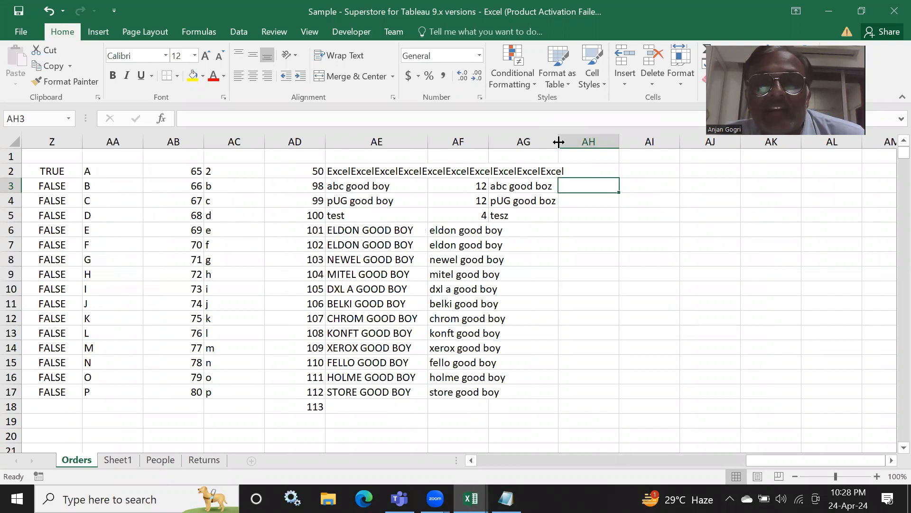
{"action": "left_click", "coordinate": [586, 169]}
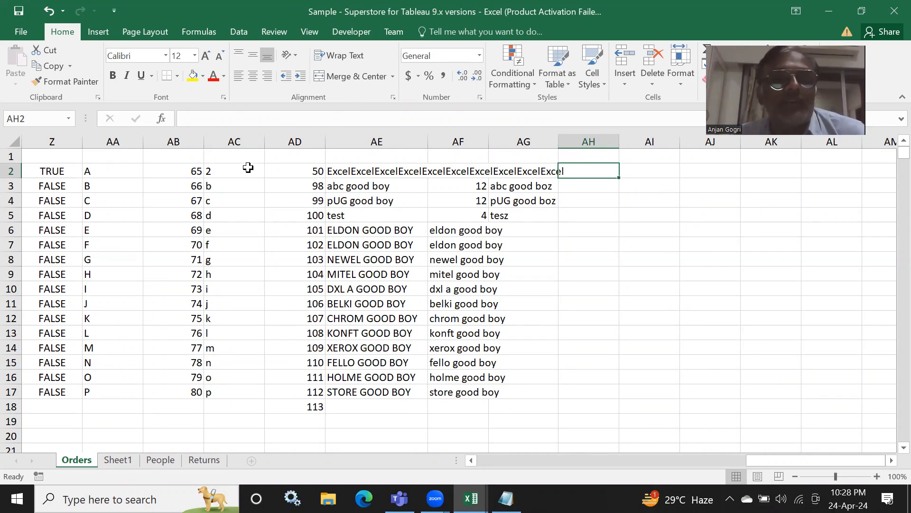
Enter the formula =IF(AB2>=0,"Positive","Nagetive") in AI2 and fill it down to AI17
{"action": "left_click", "coordinate": [648, 169]}
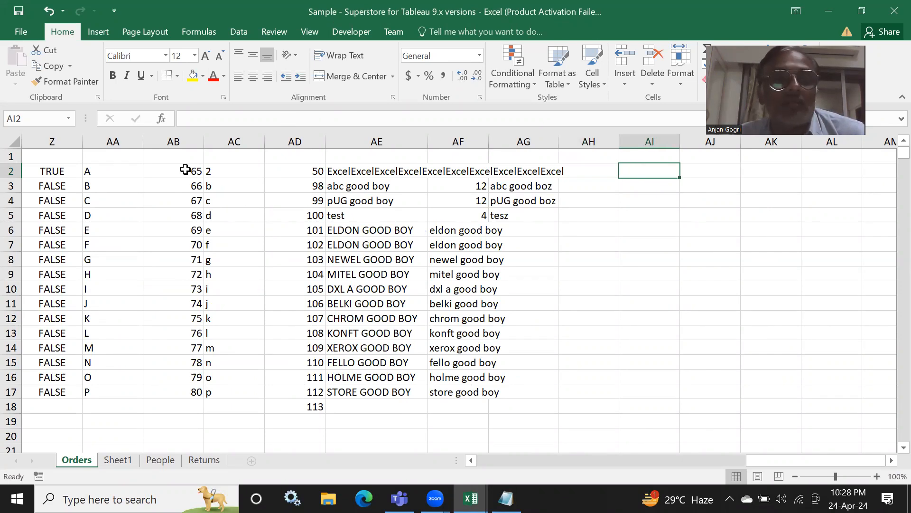
{"action": "type", "text": "=i"}
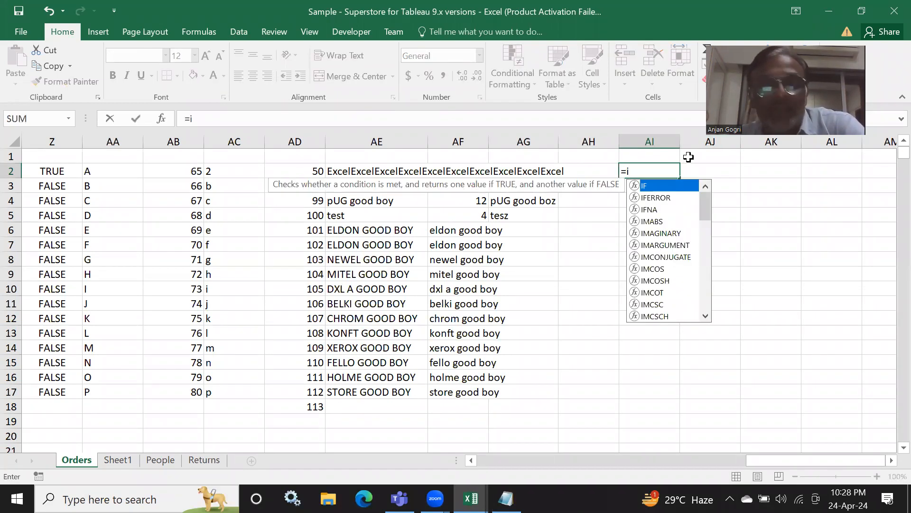
{"action": "type", "text": "f"}
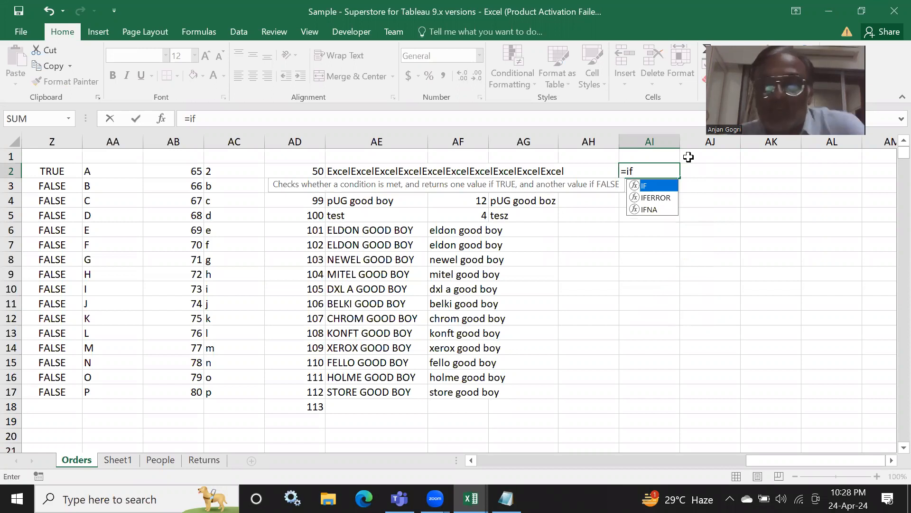
{"action": "type", "text": "("}
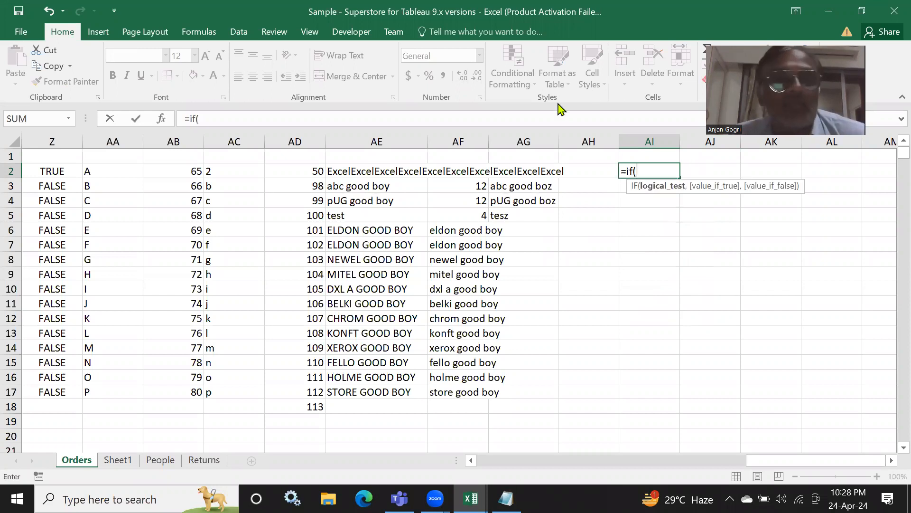
{"action": "left_click", "coordinate": [174, 172]}
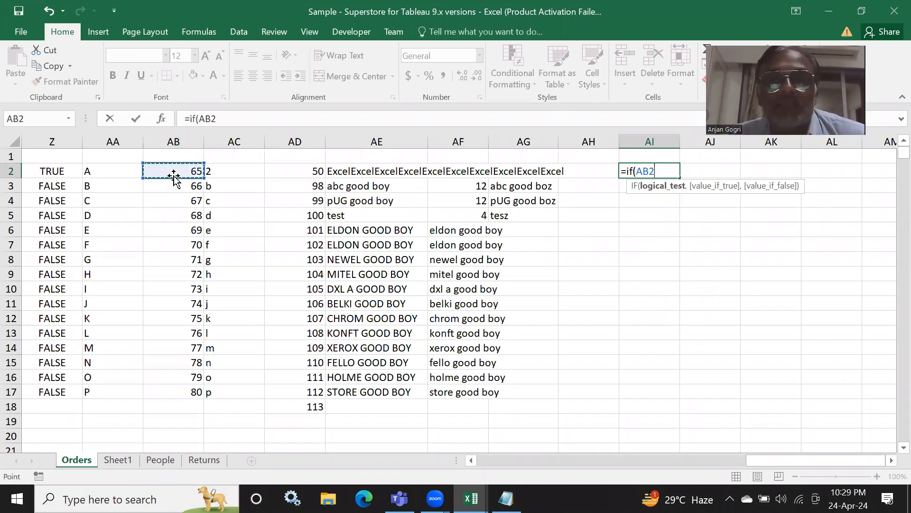
{"action": "type", "text": ">"}
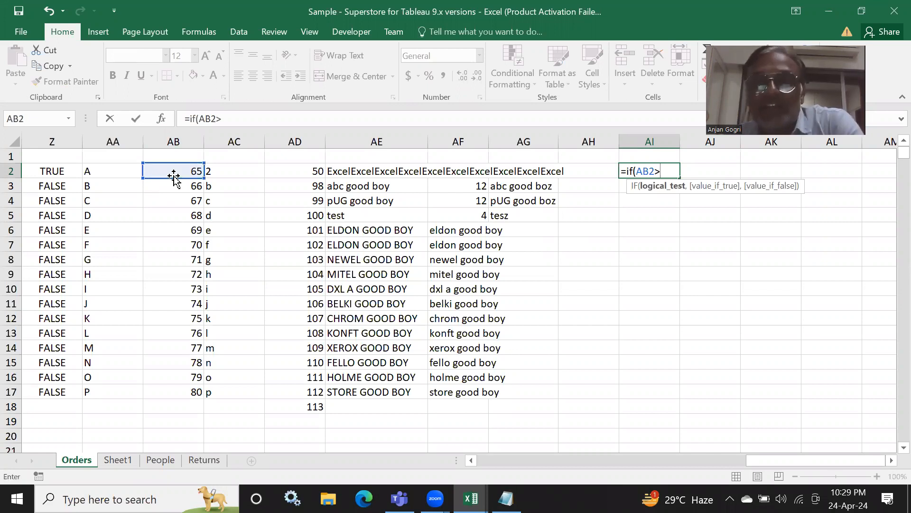
{"action": "type", "text": "=0"}
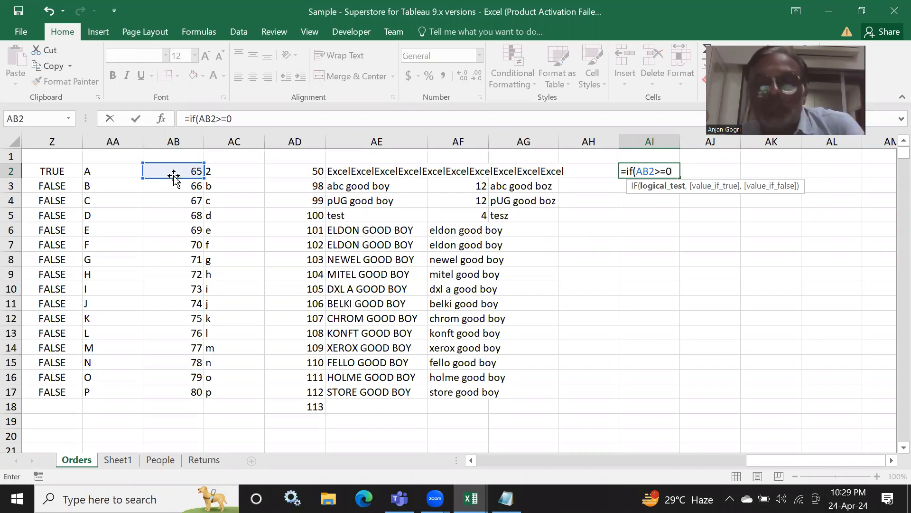
{"action": "type", "text": ",\""}
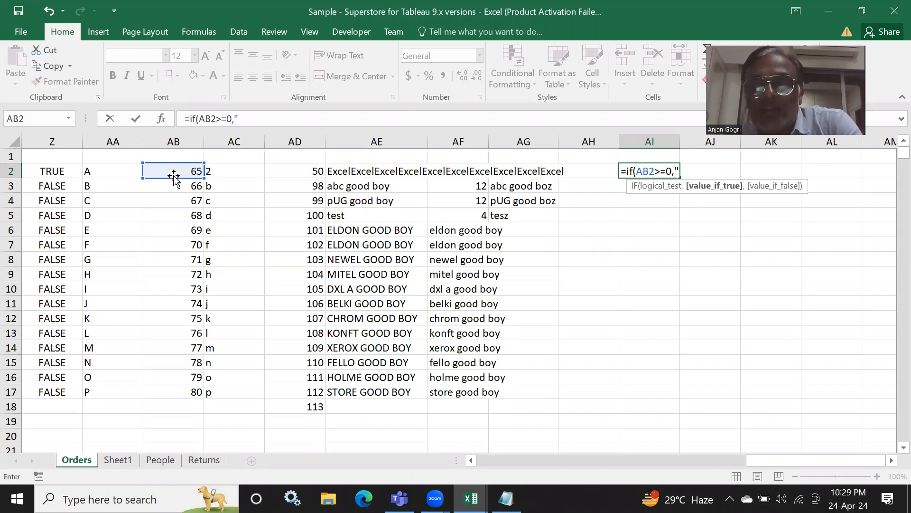
{"action": "type", "text": "Psi"}
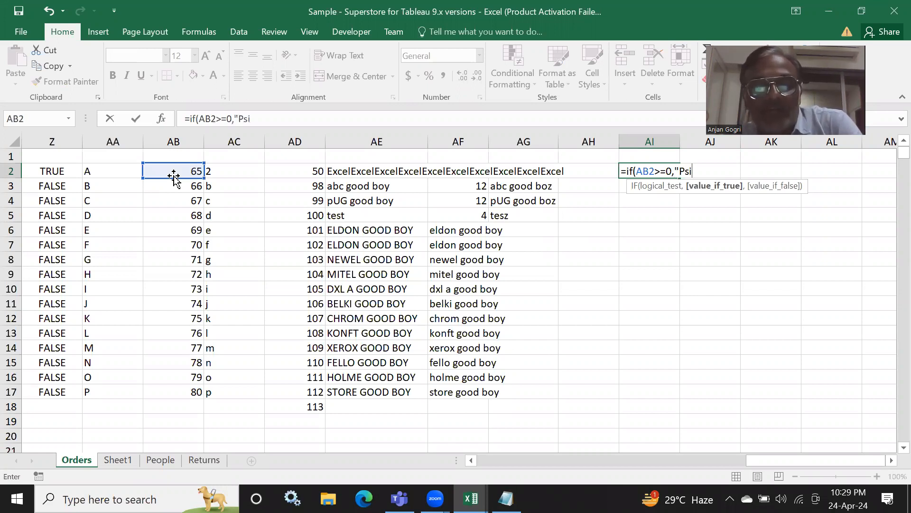
{"action": "type", "text": "tive"}
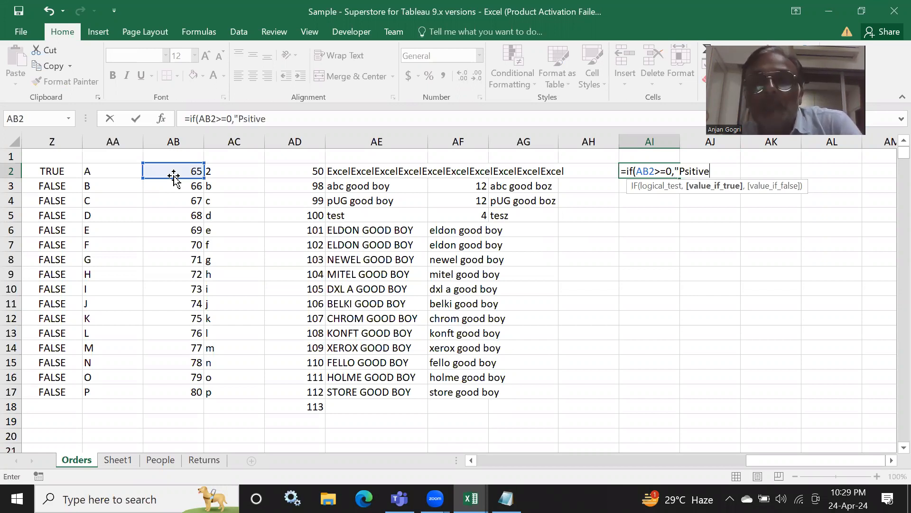
{"action": "type", "text": "\""}
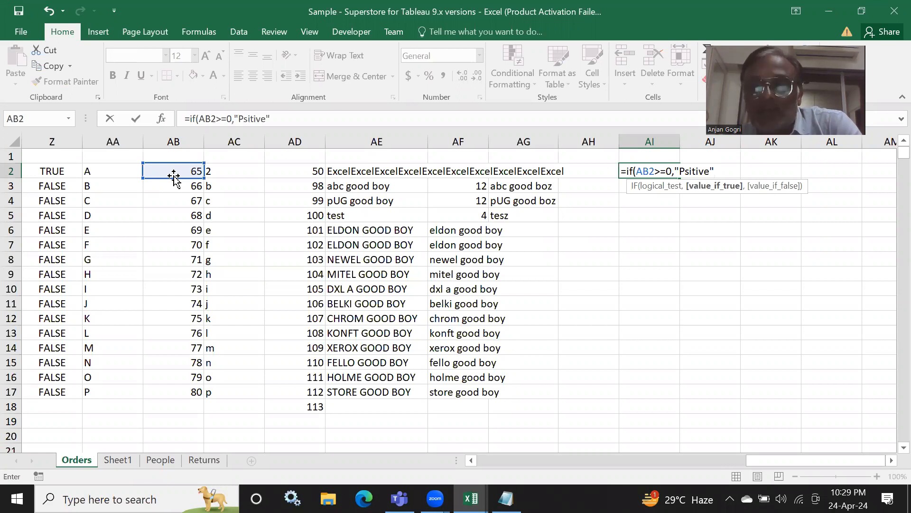
{"action": "key", "text": "BackSpace"}
{"action": "key", "text": "BackSpace"}
{"action": "key", "text": "BackSpace"}
{"action": "key", "text": "BackSpace"}
{"action": "key", "text": "BackSpace"}
{"action": "key", "text": "BackSpace"}
{"action": "key", "text": "BackSpace"}
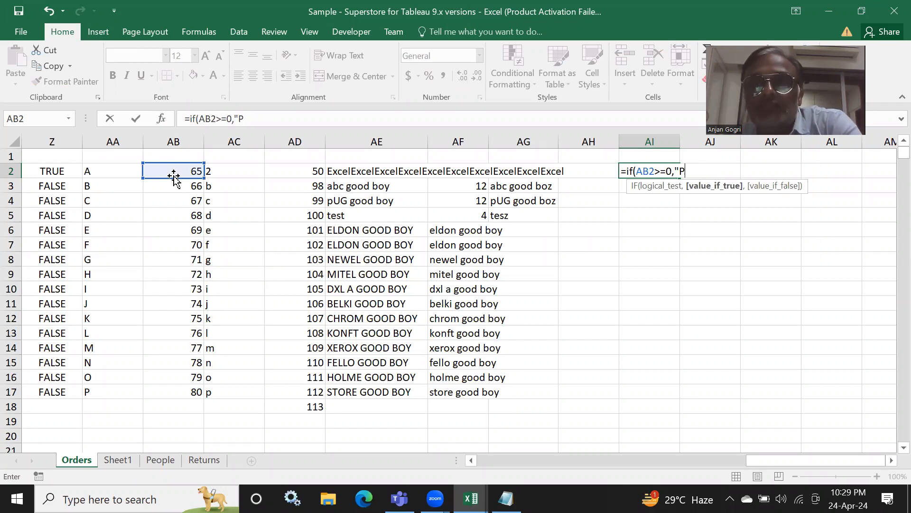
{"action": "type", "text": "osi"}
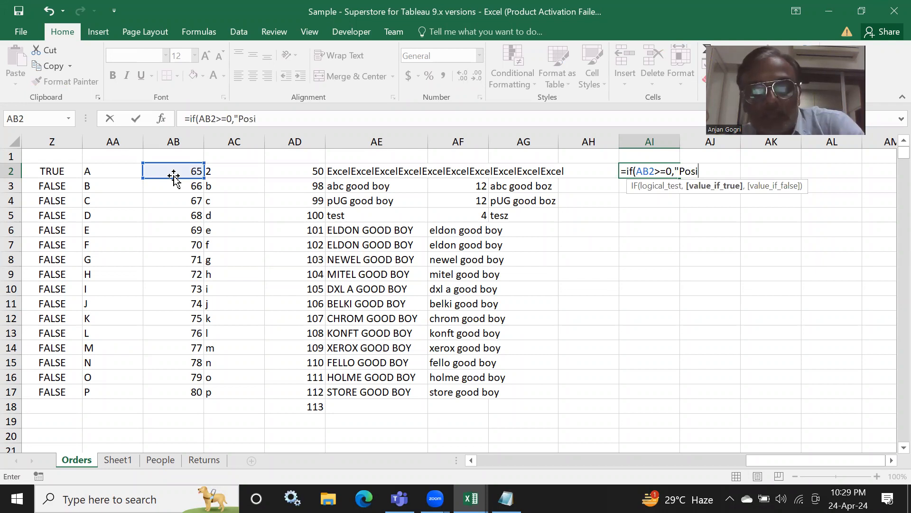
{"action": "type", "text": "tive"}
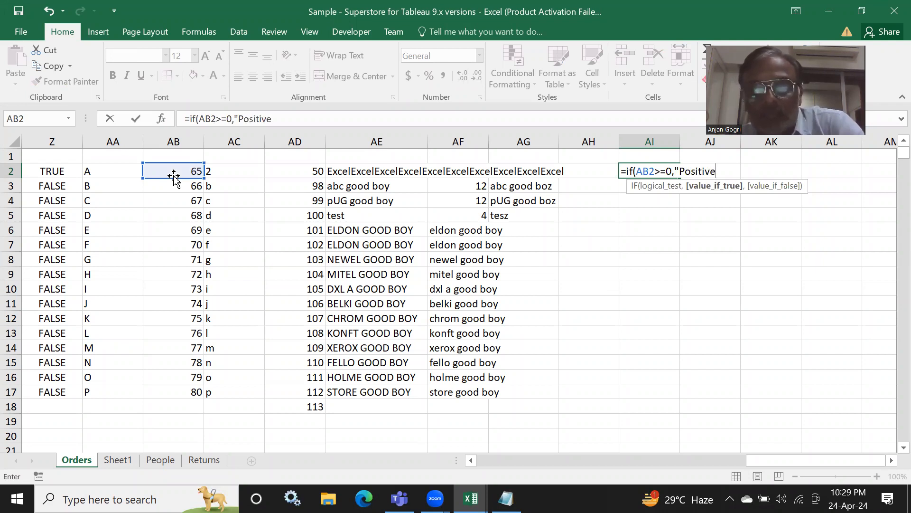
{"action": "type", "text": "\""}
{"action": "type", "text": ",\""}
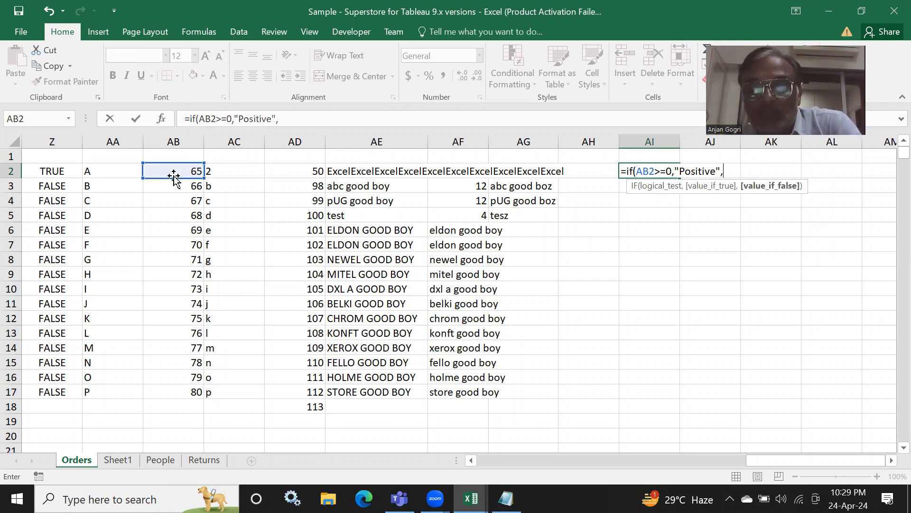
{"action": "type", "text": "Na"}
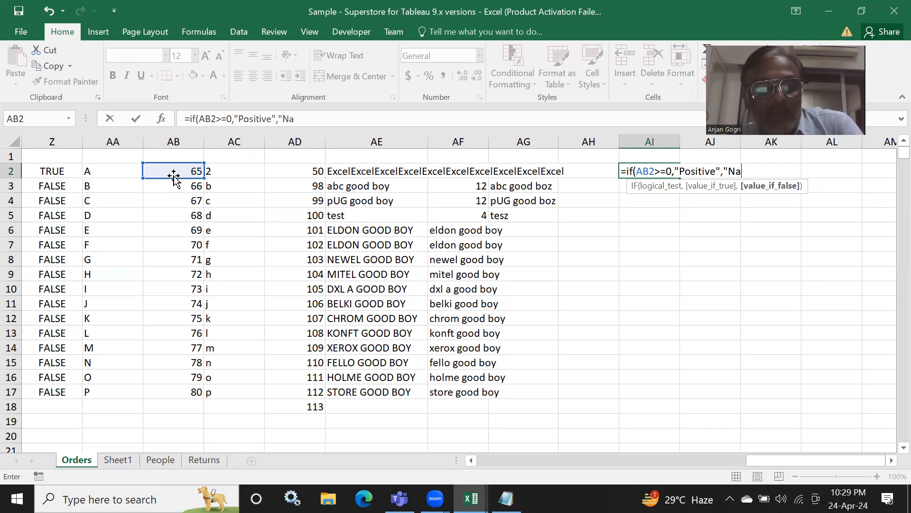
{"action": "type", "text": "getive\")"}
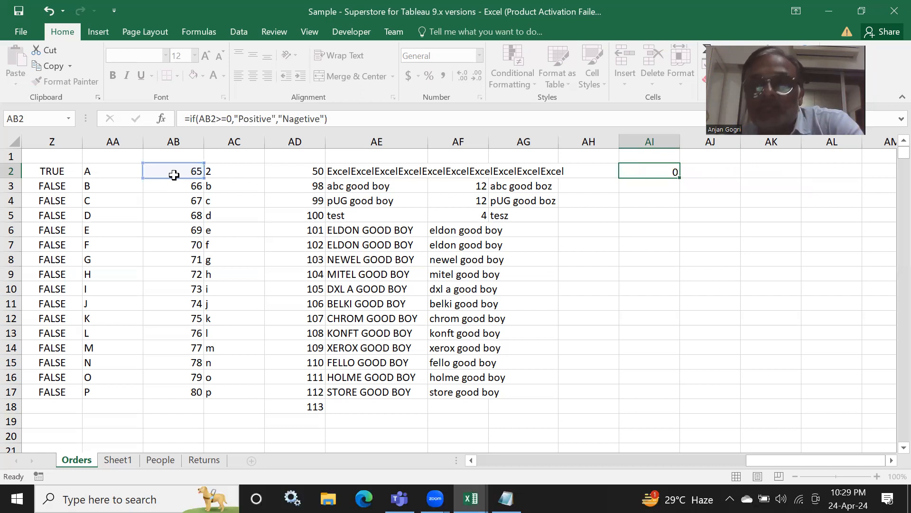
{"action": "key", "text": "Return"}
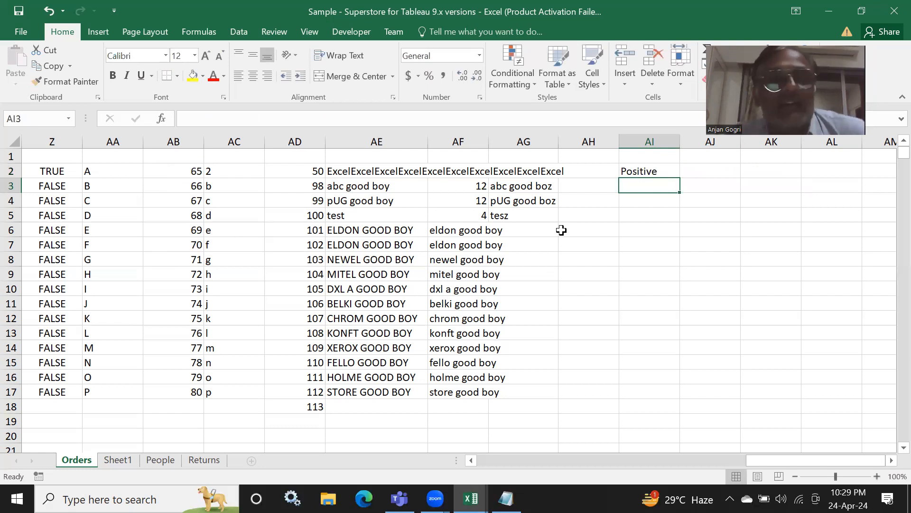
{"action": "left_click", "coordinate": [647, 171]}
{"action": "left_click_drag", "start_coordinate": [681, 177], "coordinate": [685, 397]}
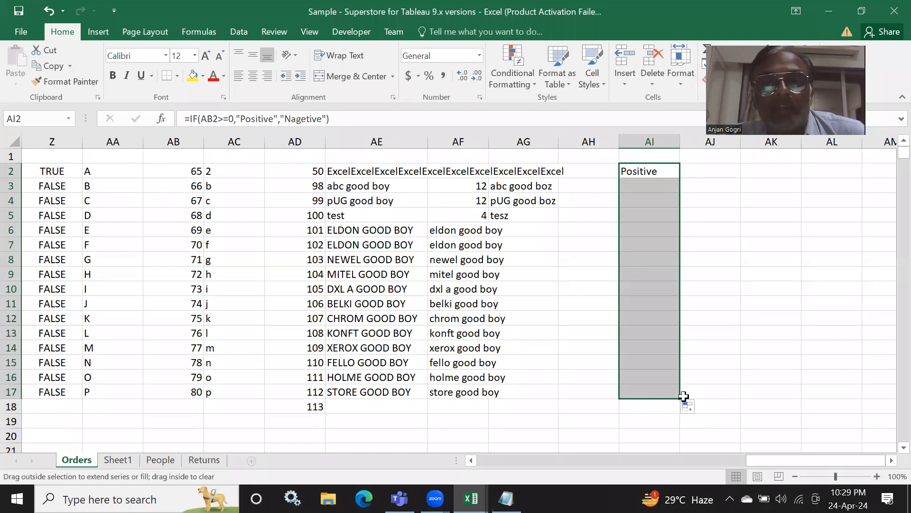
Set AB2 to -1 to test the false branch of the IF formula in AI2
{"action": "left_click", "coordinate": [162, 171]}
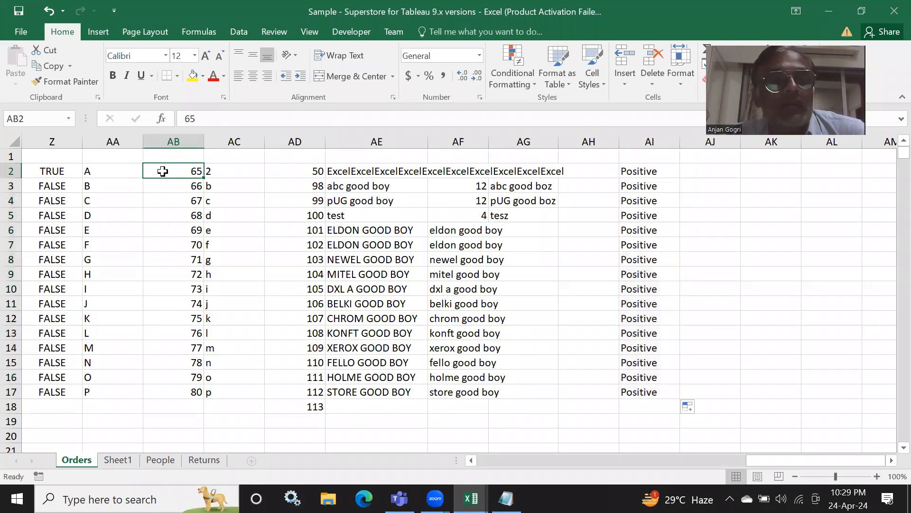
{"action": "type", "text": "-1"}
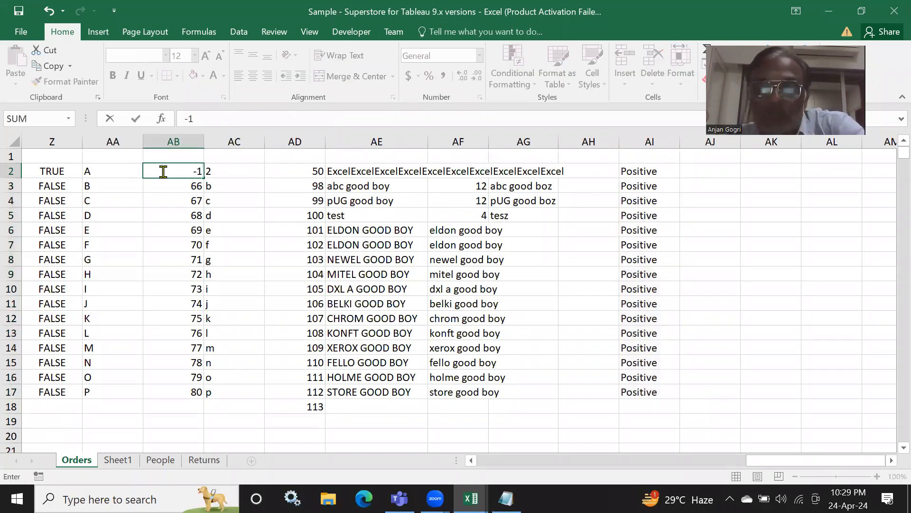
{"action": "key", "text": "Return"}
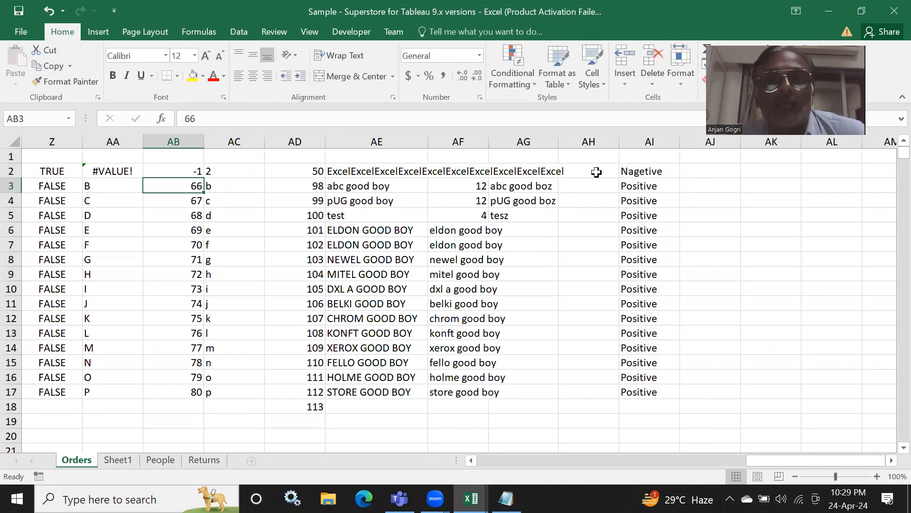
Set AB10 to -5 to test the false branch of the IF formula in row 10, and inspect the formula in AI10
{"action": "left_click", "coordinate": [647, 171]}
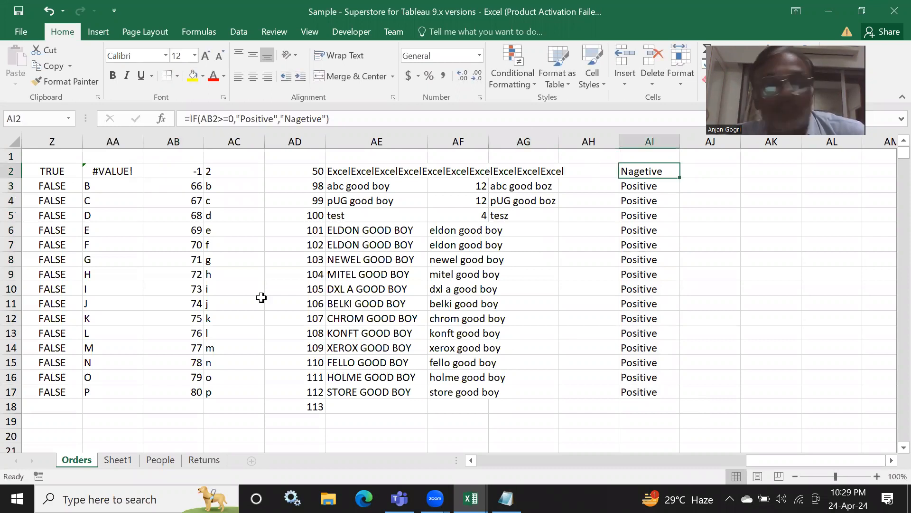
{"action": "left_click", "coordinate": [188, 290]}
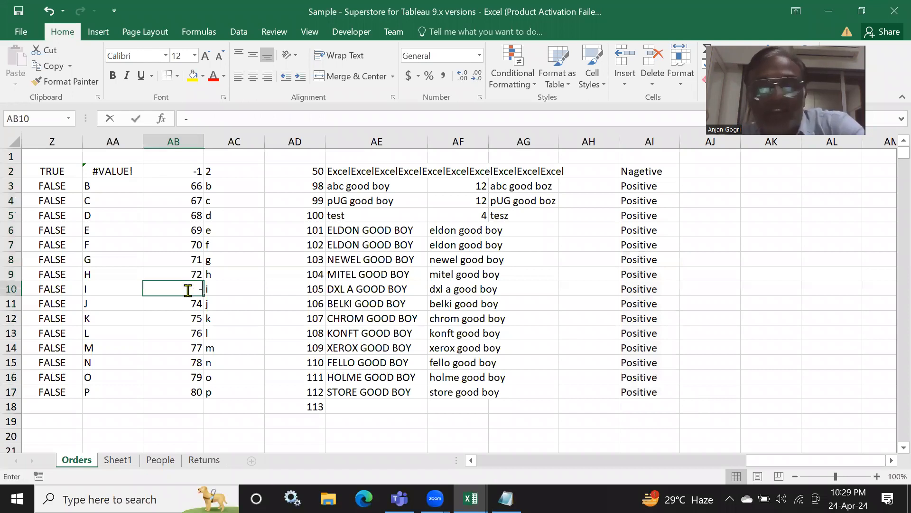
{"action": "type", "text": "-5"}
{"action": "key", "text": "Return"}
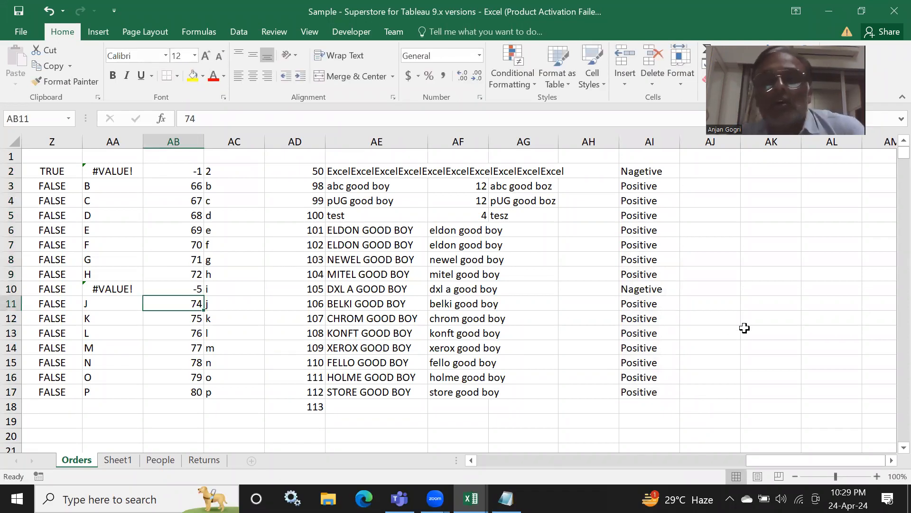
{"action": "left_click", "coordinate": [649, 289]}
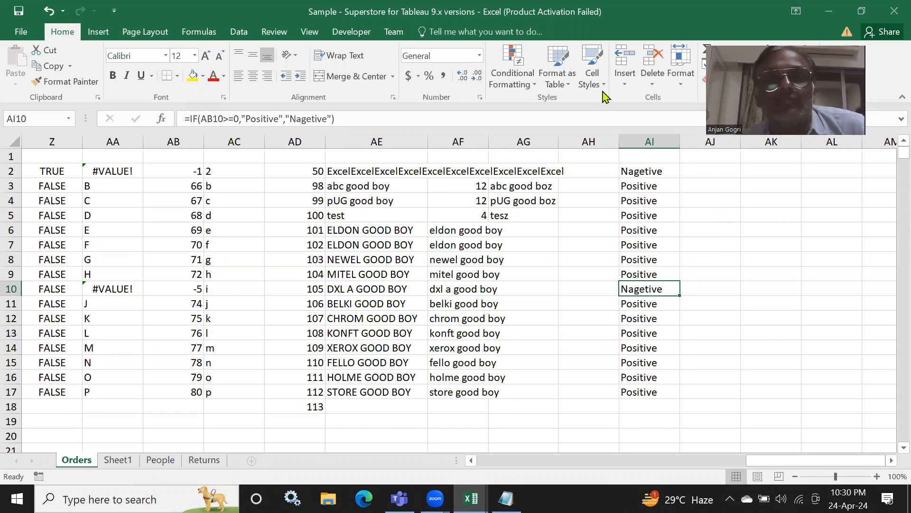
{"action": "left_click", "coordinate": [514, 174]}
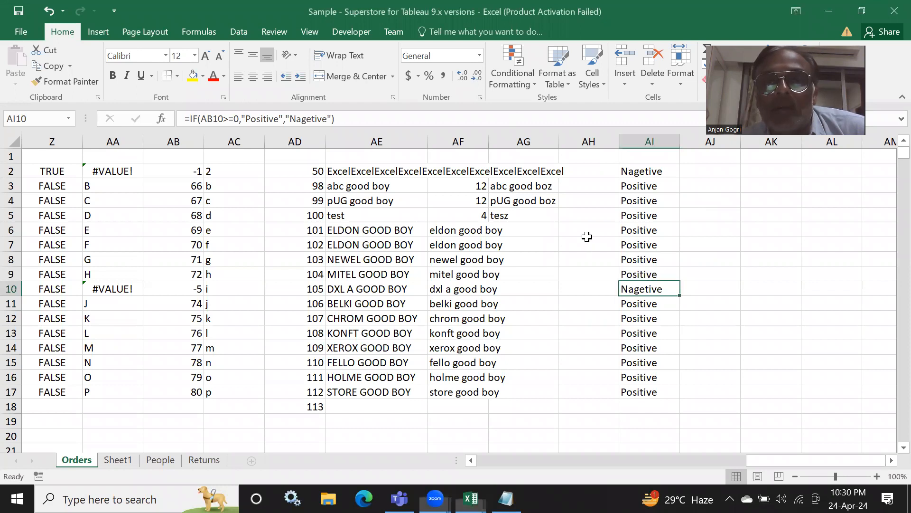
{"action": "left_click", "coordinate": [533, 244]}
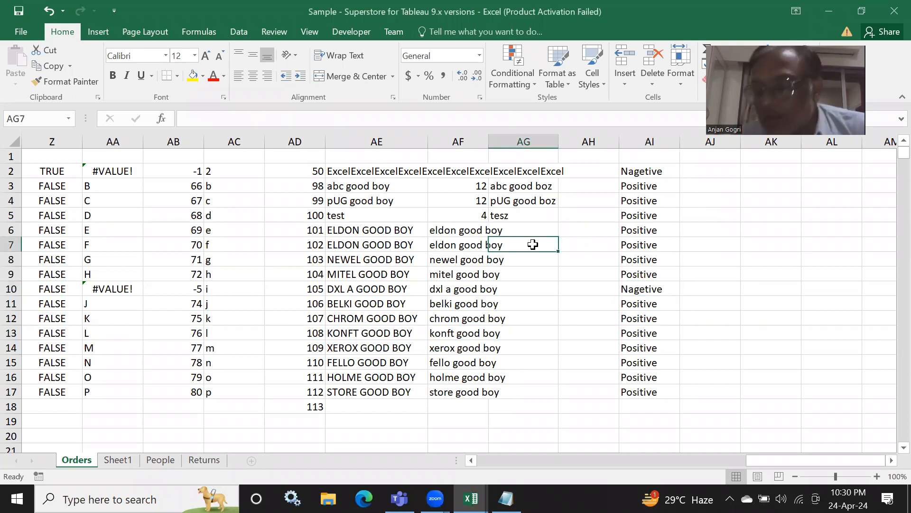